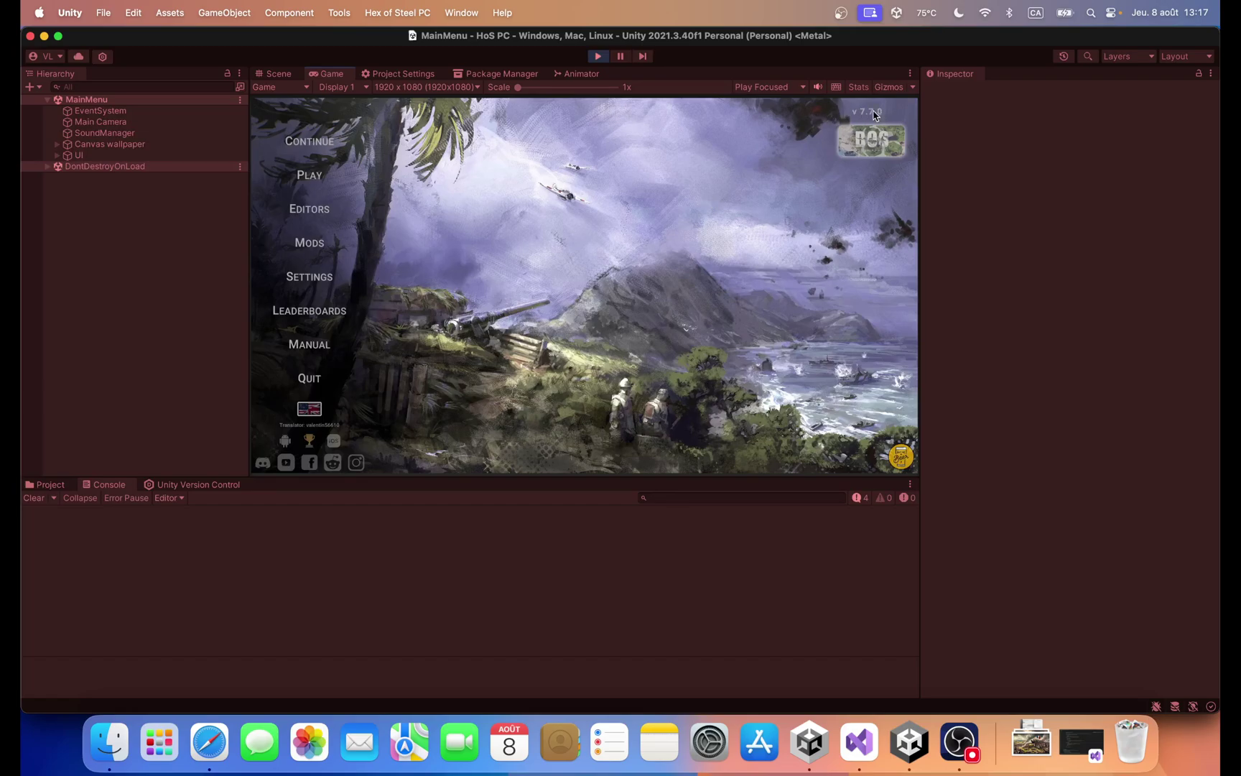
# Step: Open the Units Editor, mute the audio, and leave it so all units are saved
pyautogui.click(330, 214)
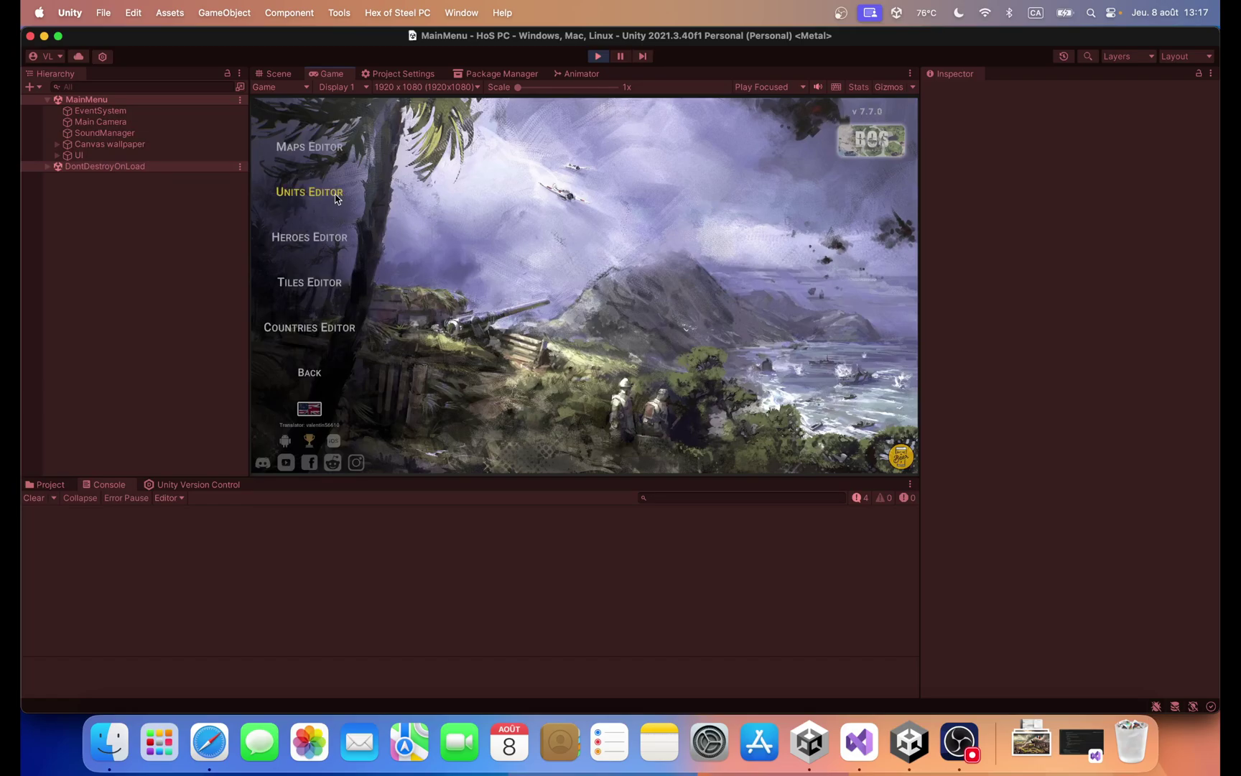
pyautogui.click(336, 194)
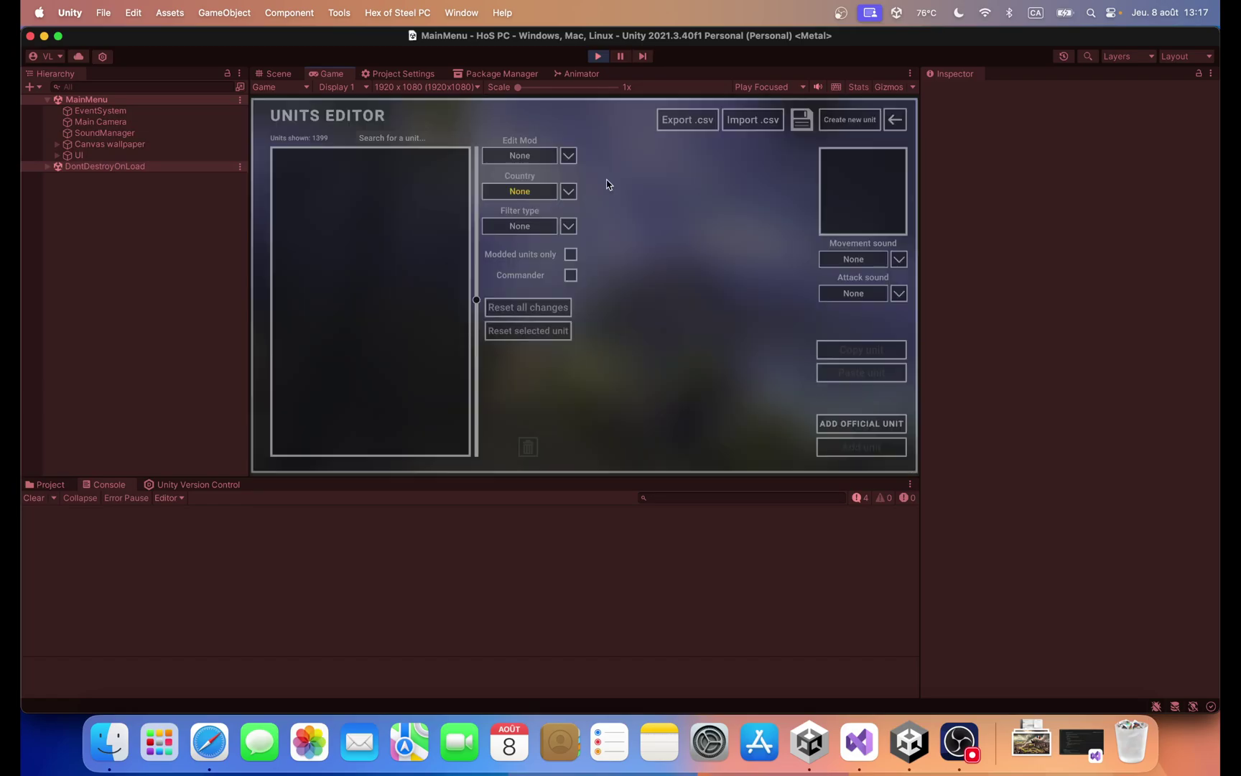
pyautogui.click(817, 88)
pyautogui.click(897, 123)
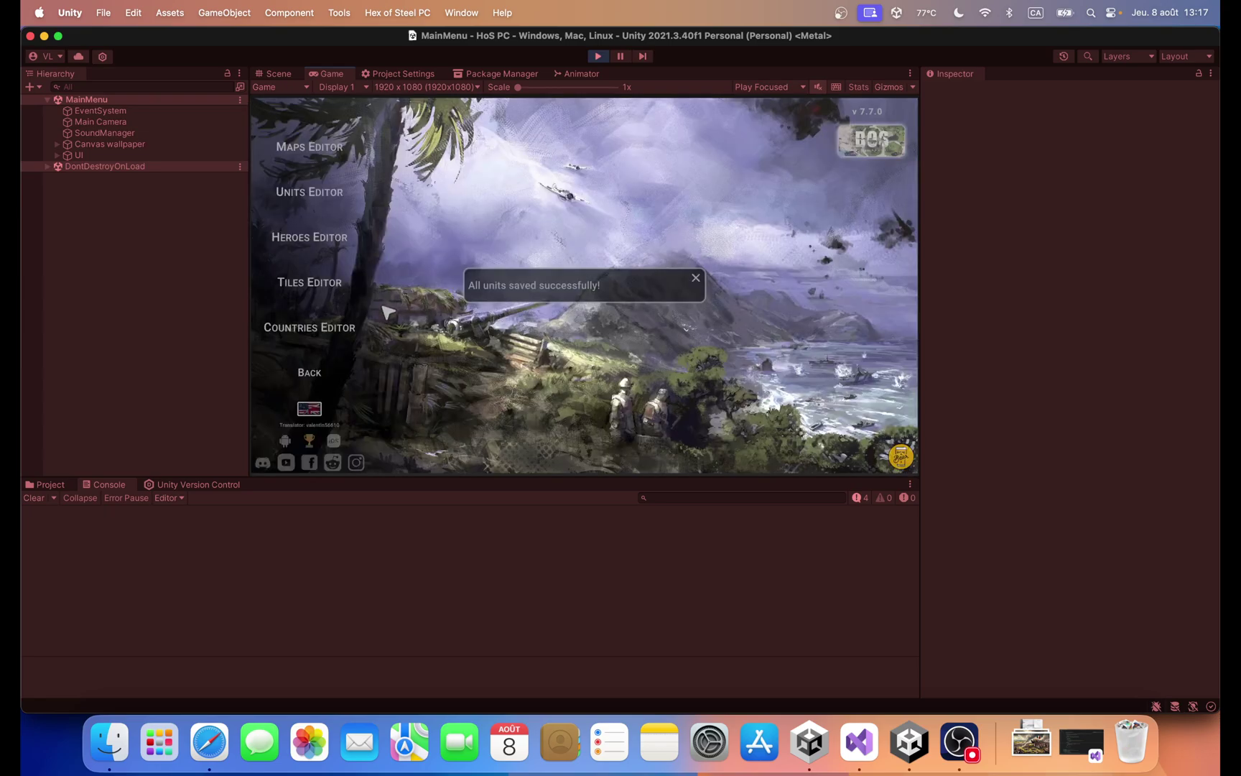
# Step: Create a new mod named '1950 end year' in the mods manager
pyautogui.click(321, 246)
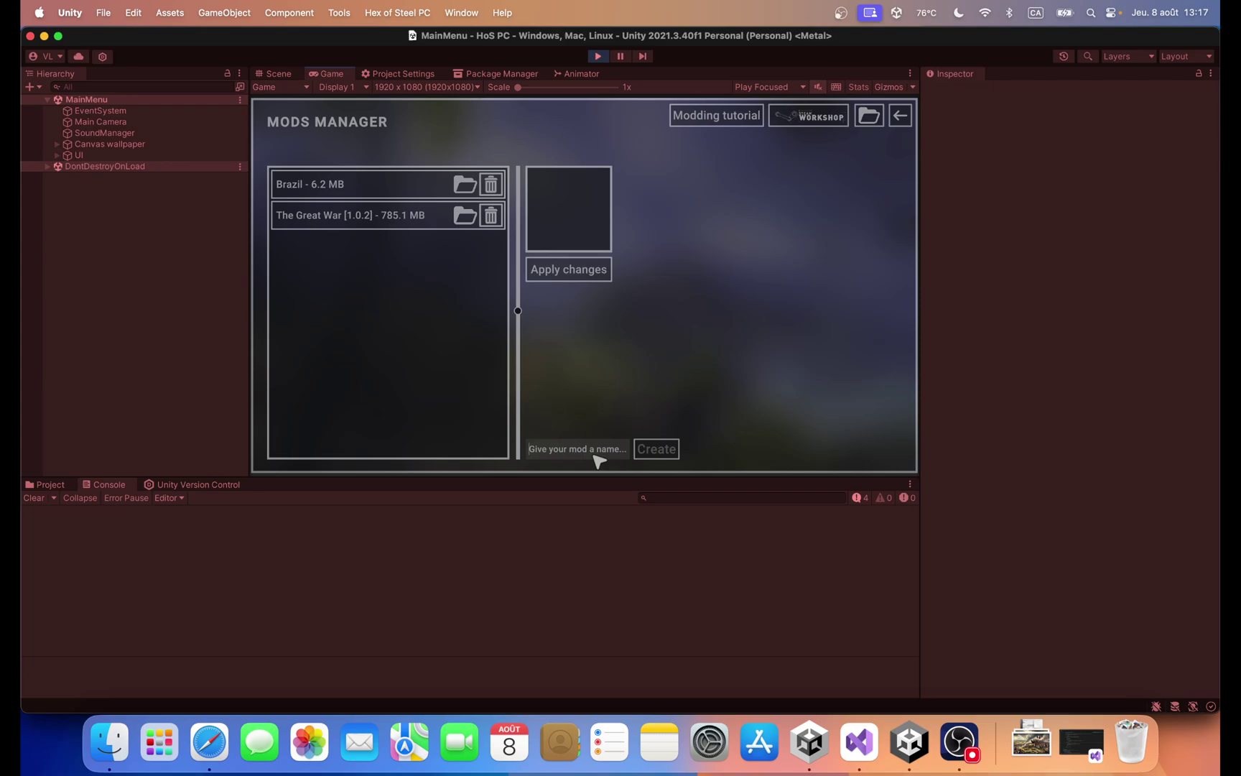
pyautogui.write('1950 end year')
pyautogui.click(656, 449)
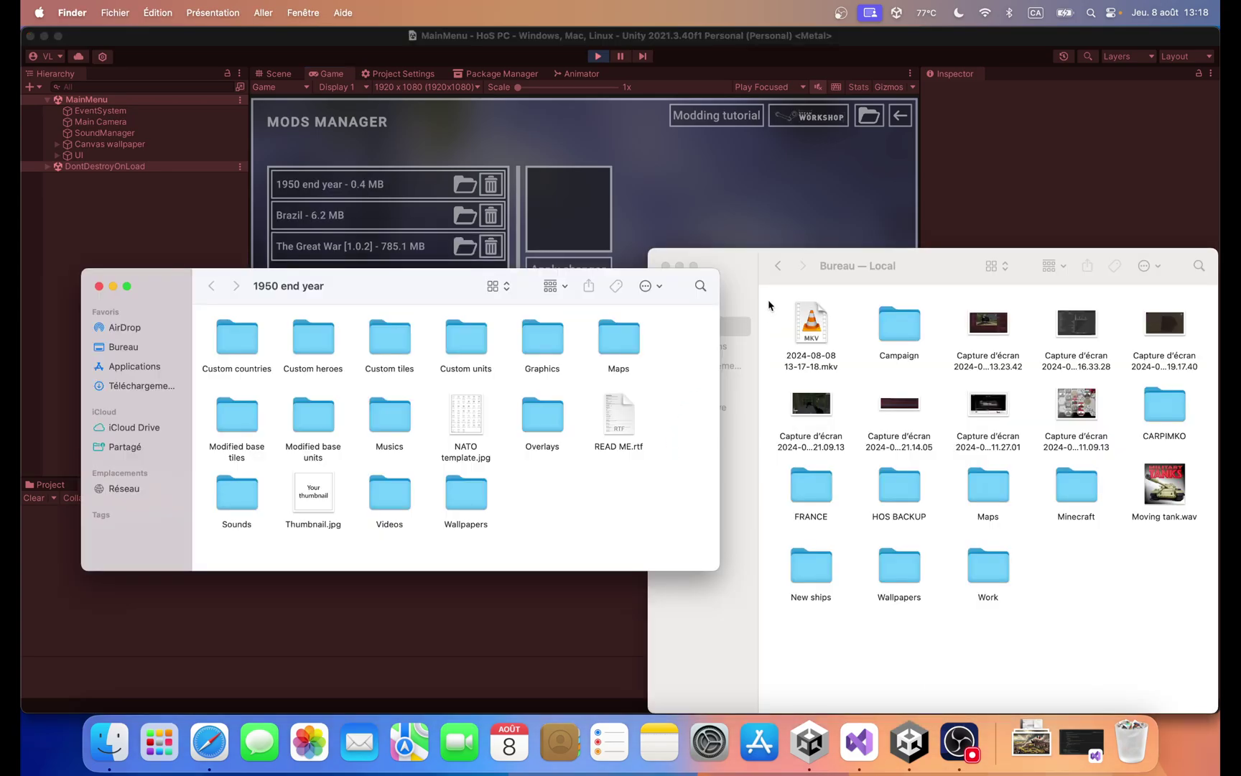
# Step: Select the 1950 end year mod and apply it as enabled
pyautogui.click(678, 266)
pyautogui.moveTo(388, 291); pyautogui.dragTo(846, 206)
pyautogui.click(710, 160)
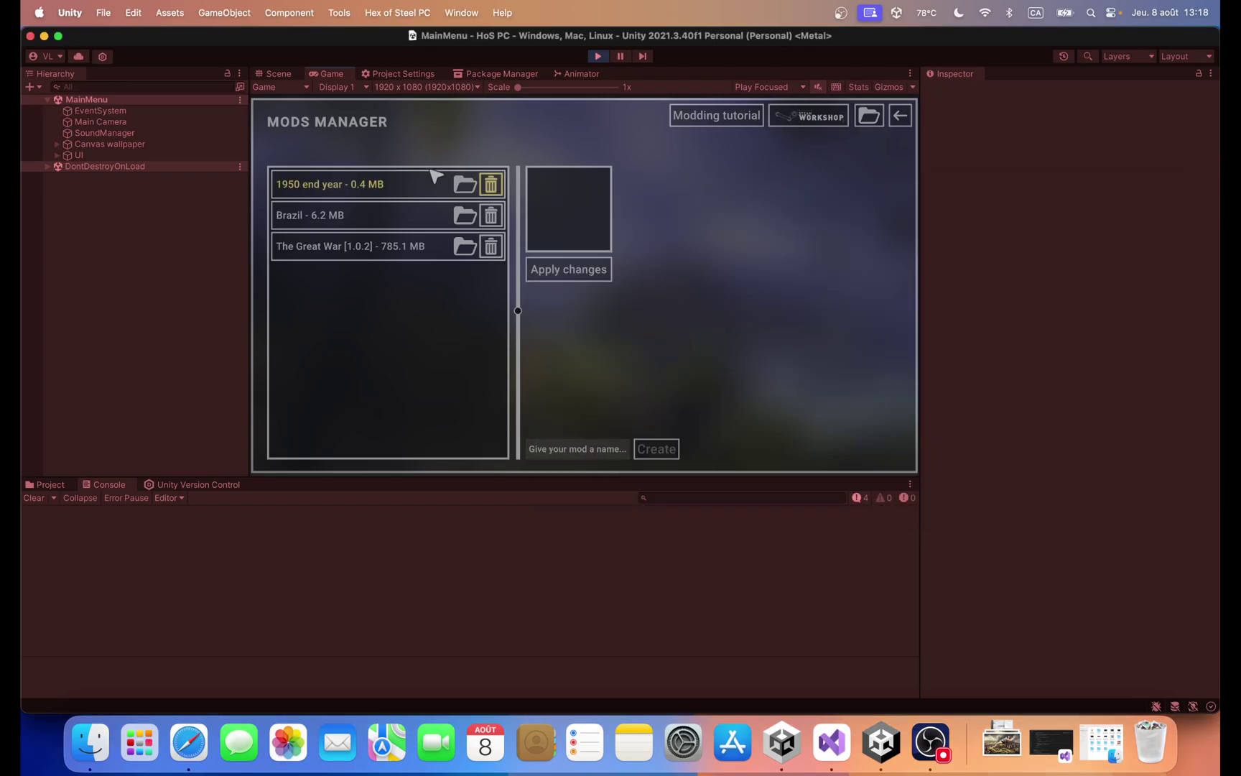
pyautogui.click(370, 190)
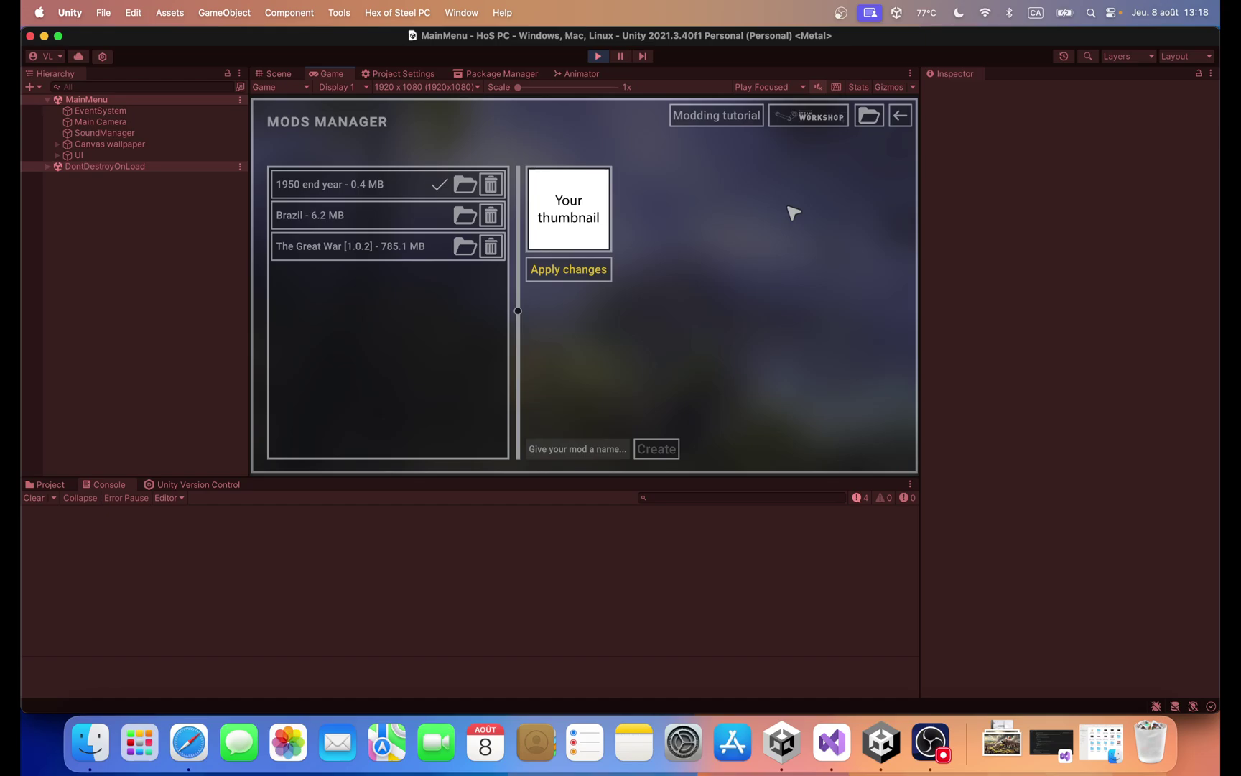
pyautogui.click(901, 117)
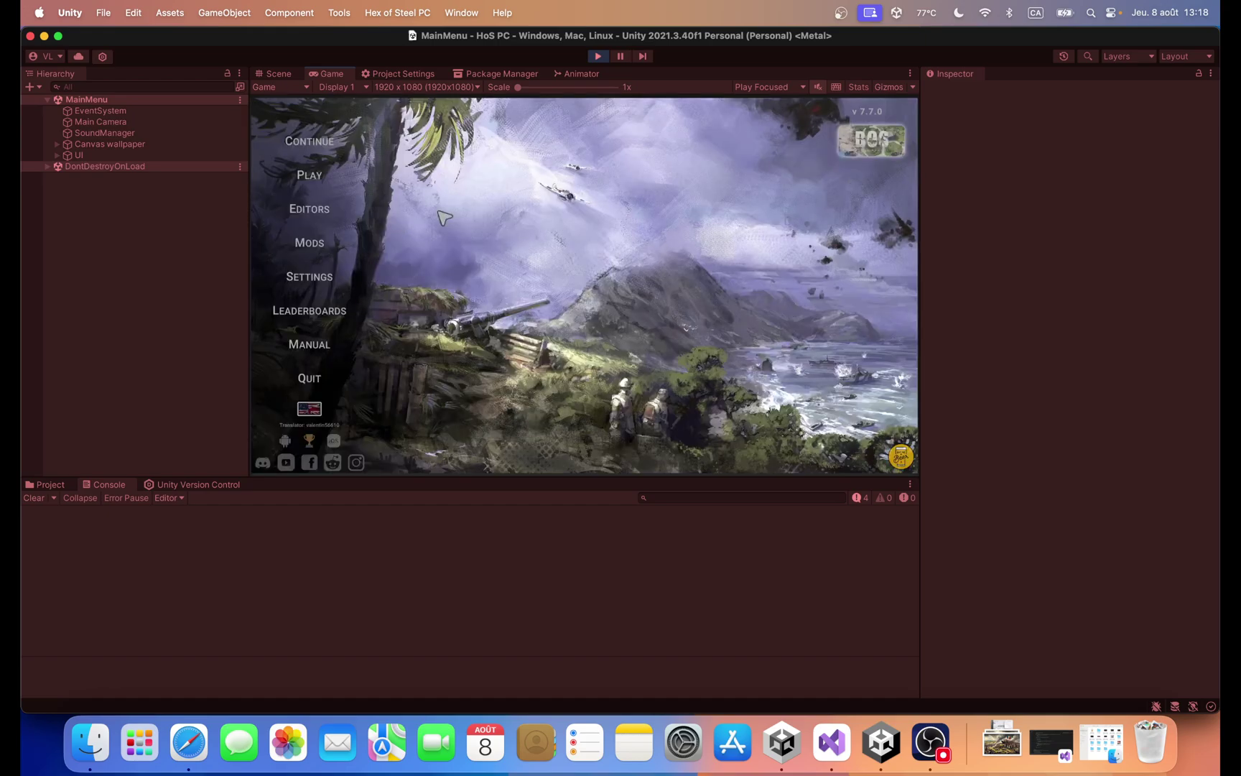
# Step: Open the Units Editor and choose the 1950 end year mod for editing
pyautogui.click(323, 209)
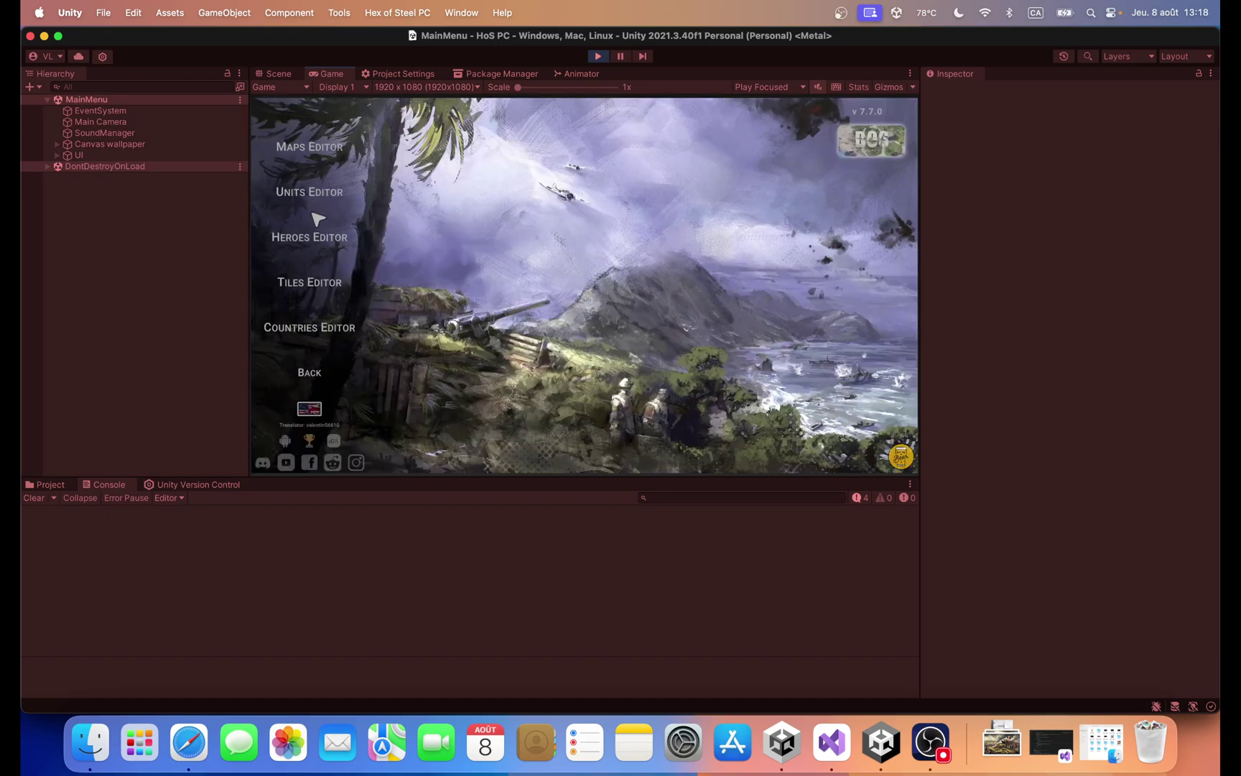
pyautogui.click(315, 194)
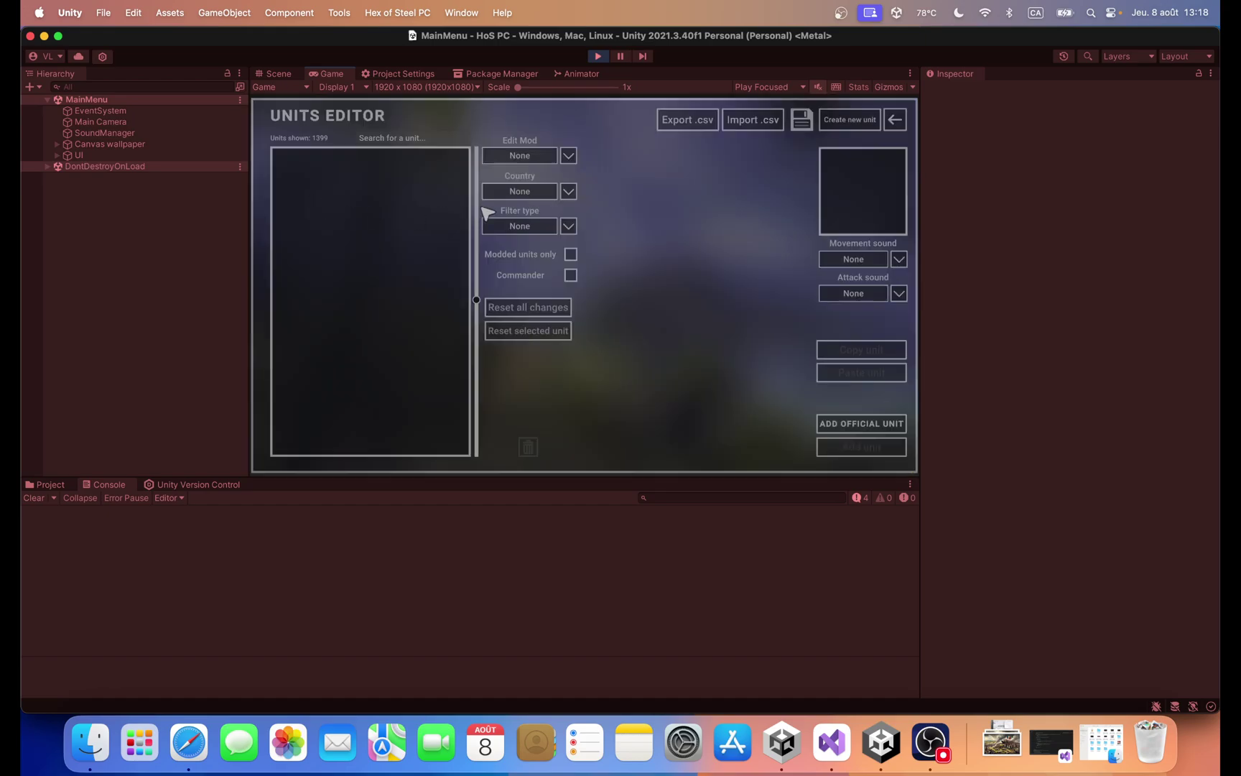
pyautogui.click(536, 156)
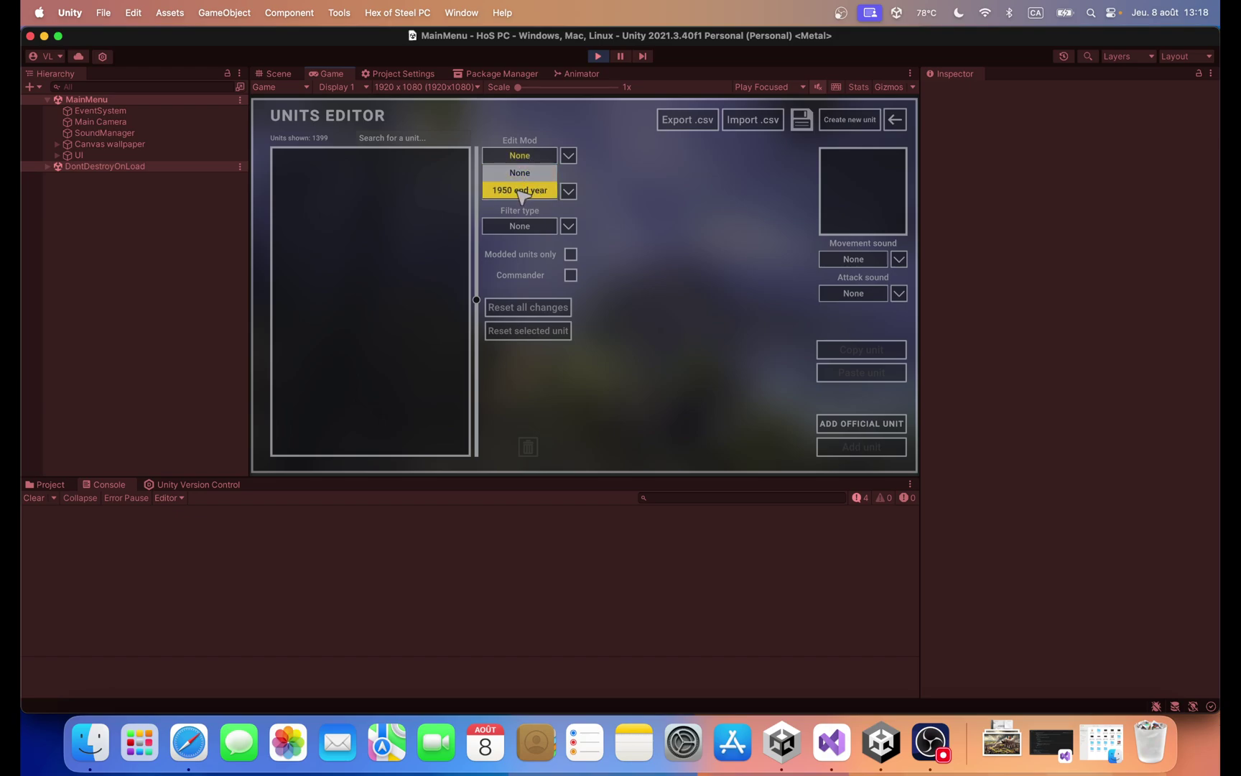
pyautogui.click(520, 191)
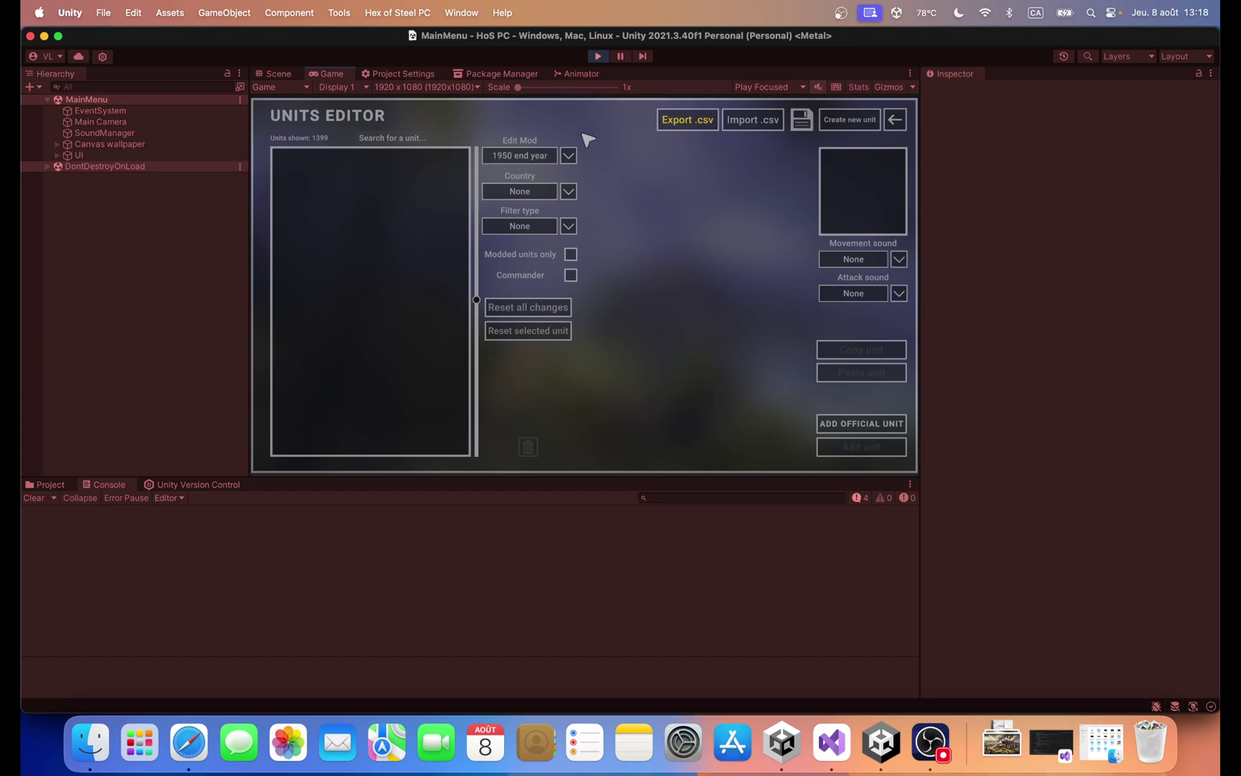
# Step: Filter the unit list to France's 109 units
pyautogui.click(532, 191)
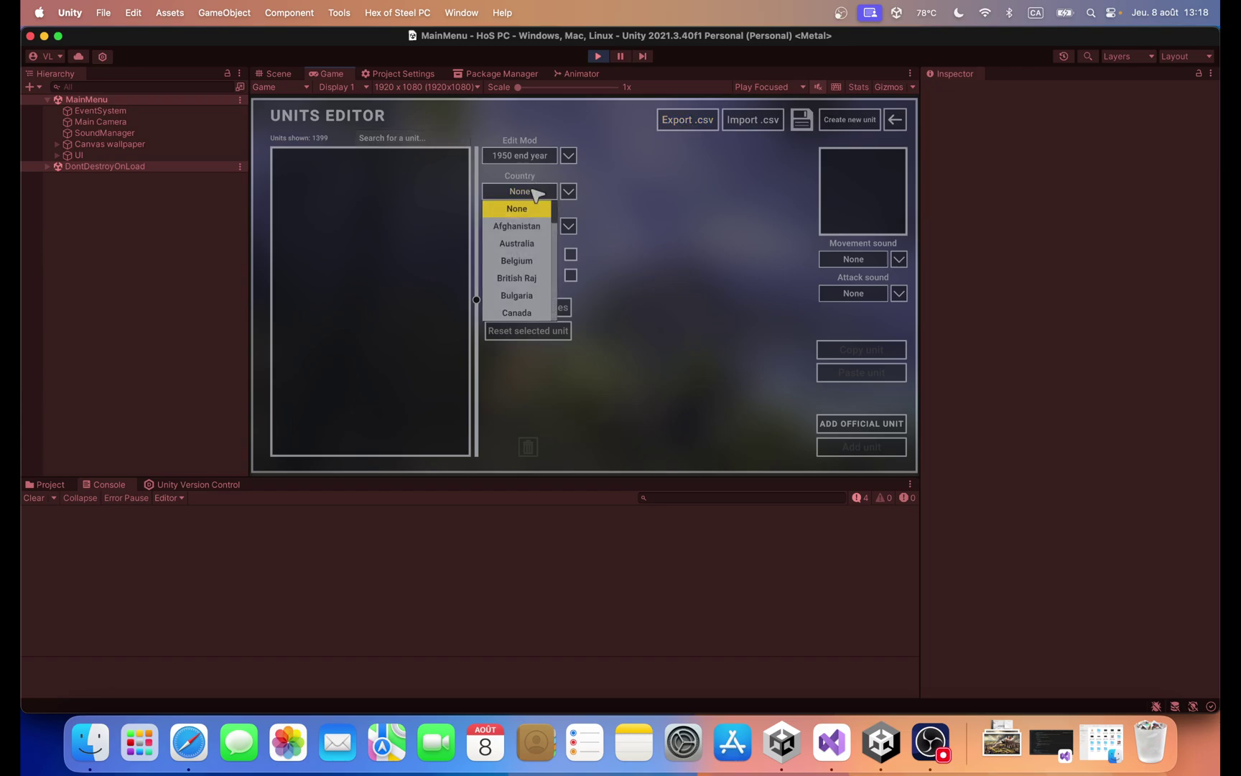
pyautogui.scroll(-2, 532, 244)
pyautogui.scroll(-4, 535, 265)
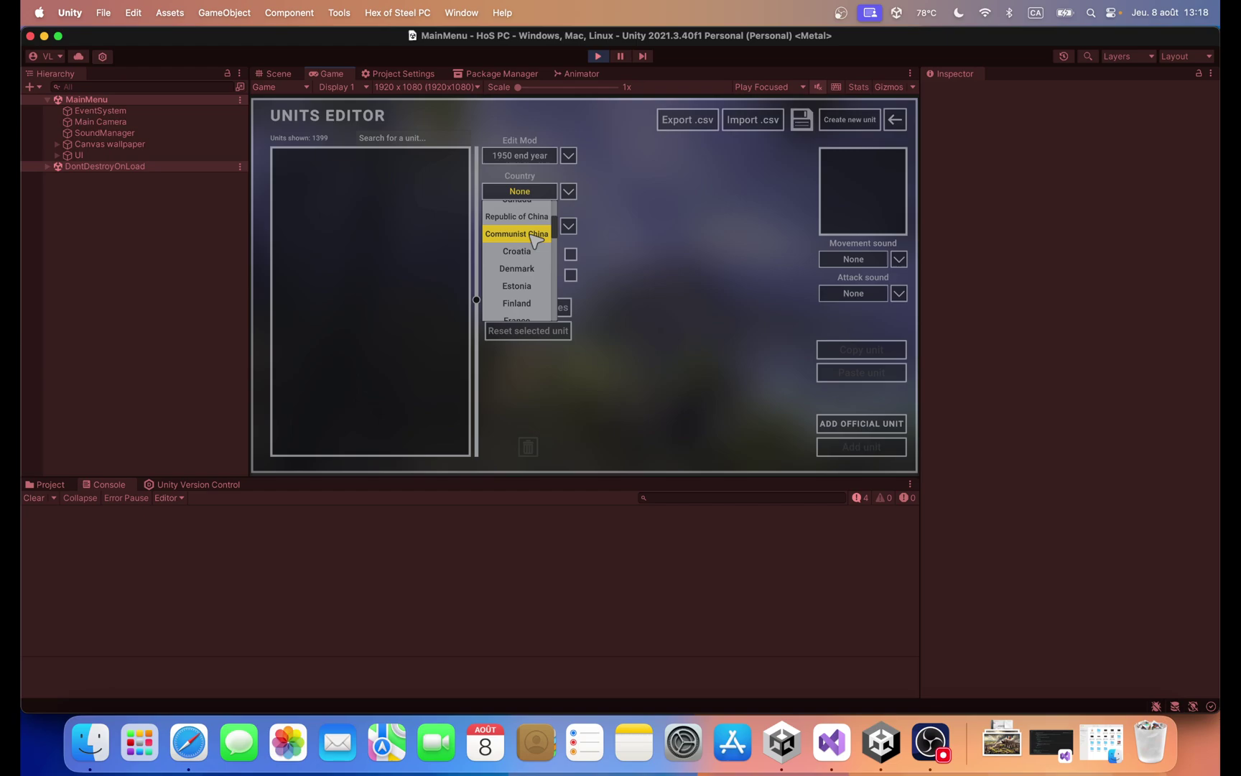
pyautogui.click(532, 300)
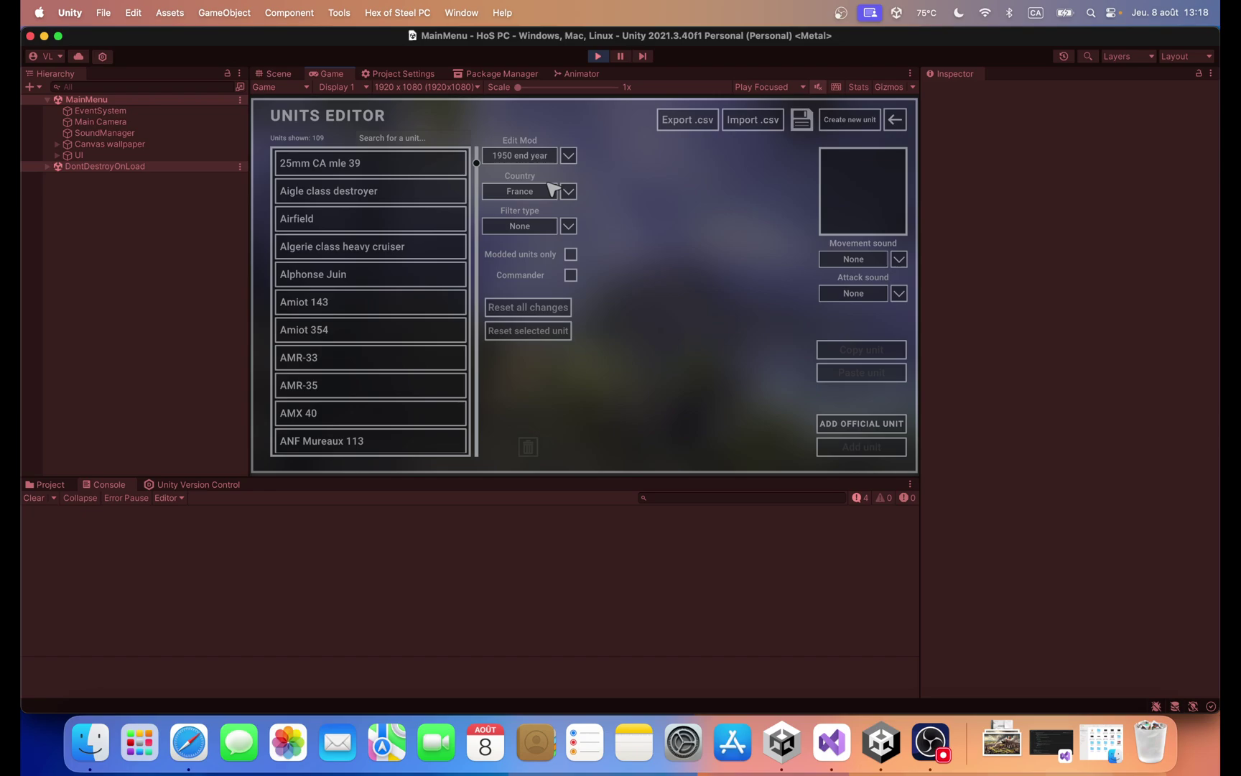
pyautogui.moveTo(476, 163)
pyautogui.mouseDown()
pyautogui.moveTo(476, 447)
pyautogui.moveTo(483, 144)
pyautogui.mouseUp()
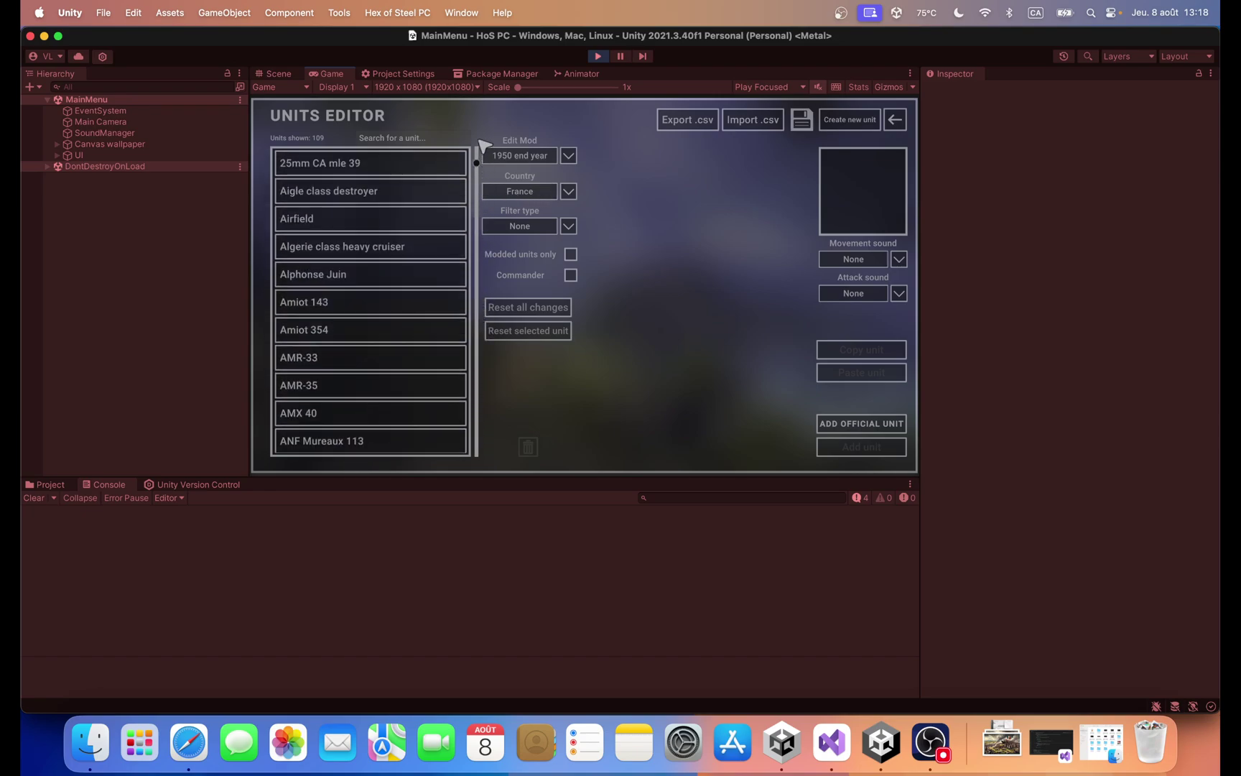
# Step: Export France's units to Units.csv in the MODS folder
pyautogui.click(690, 120)
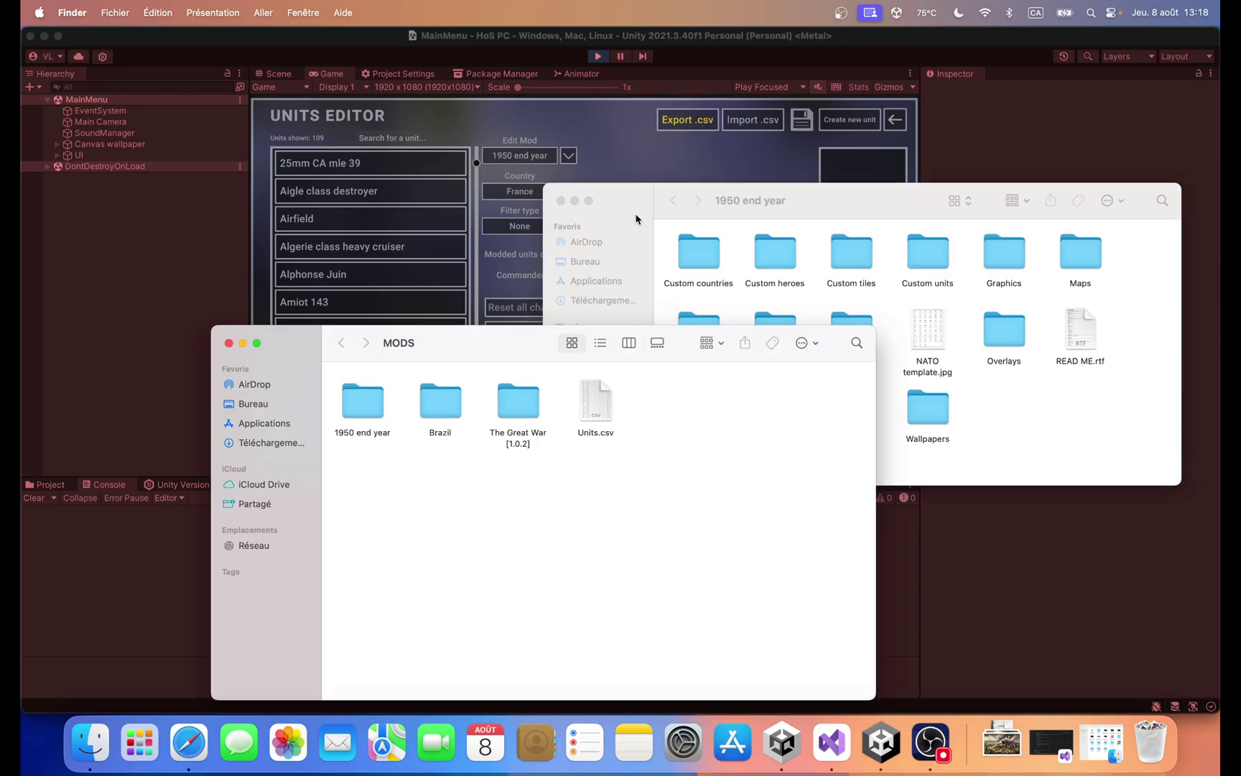
pyautogui.click(625, 133)
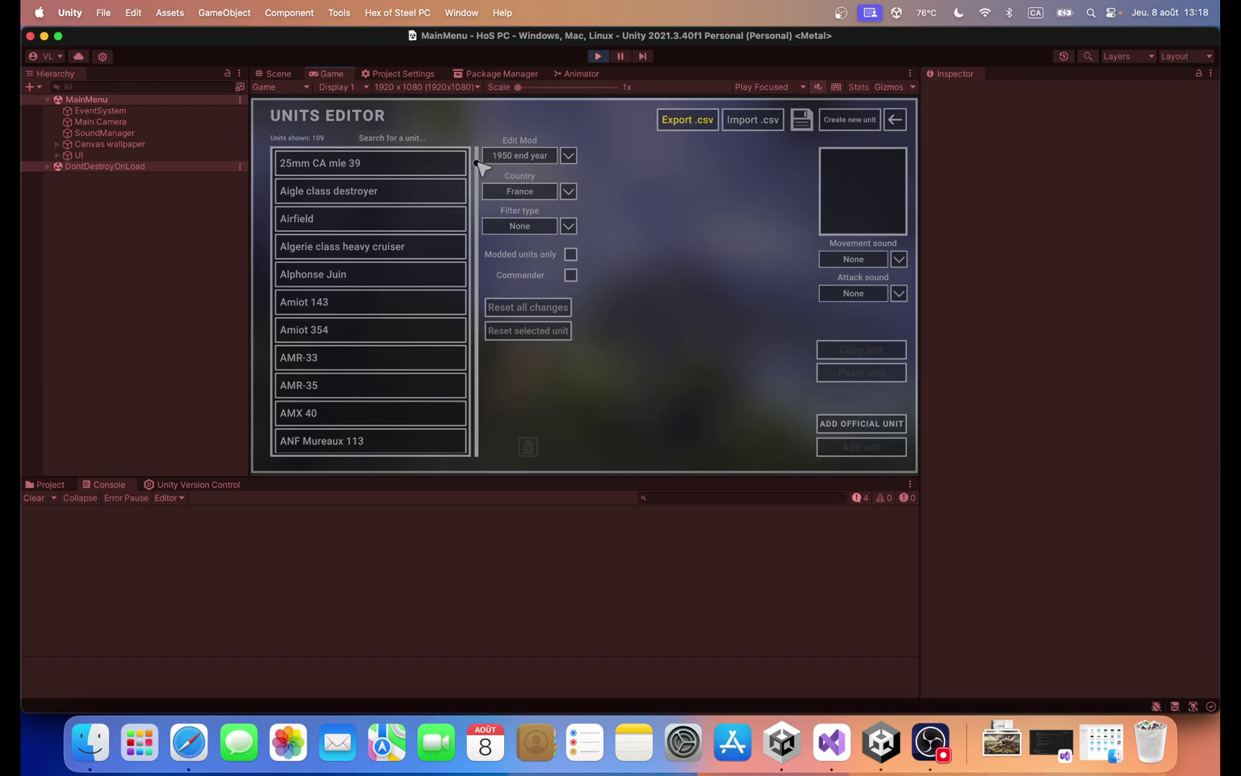
pyautogui.moveTo(476, 162); pyautogui.dragTo(368, 144)
# Step: Preview Units.csv in Quick Look, checking the EndUseYear 1946 values
pyautogui.click(90, 744)
pyautogui.click(592, 413)
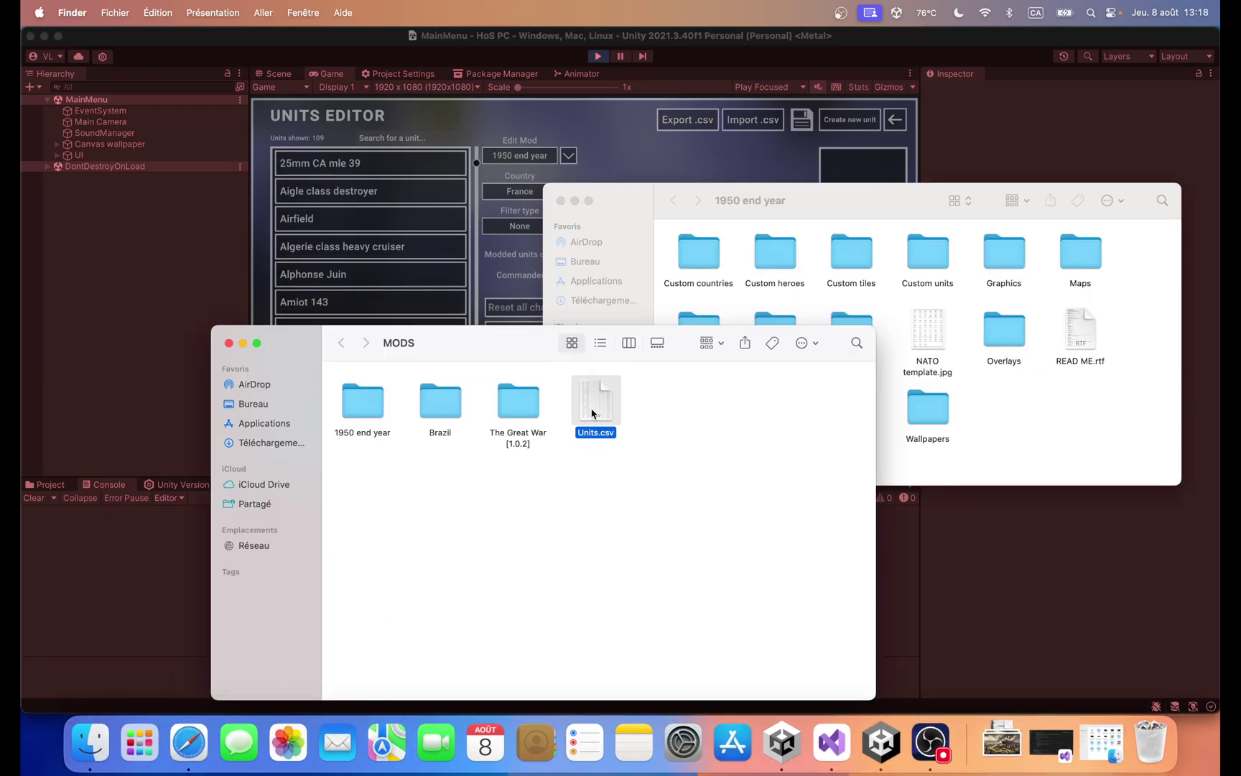
pyautogui.press('space')
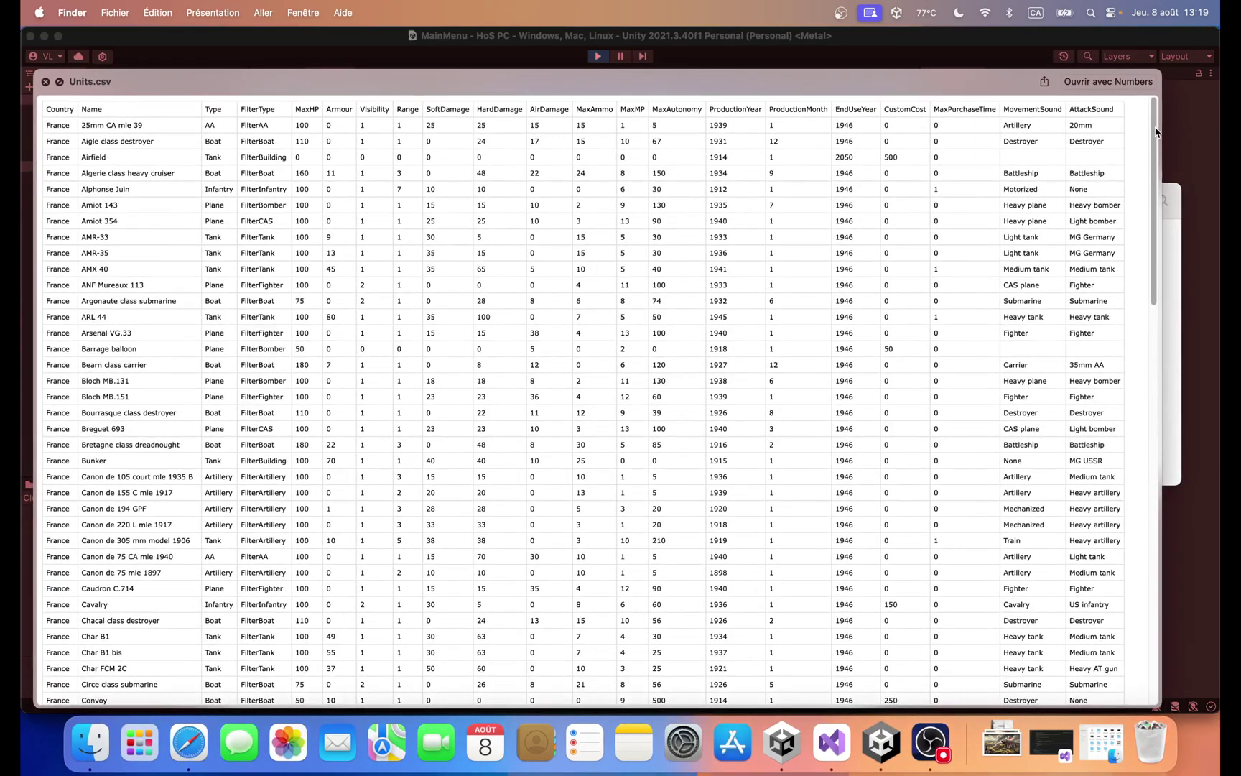
pyautogui.moveTo(1154, 128); pyautogui.dragTo(1129, 112)
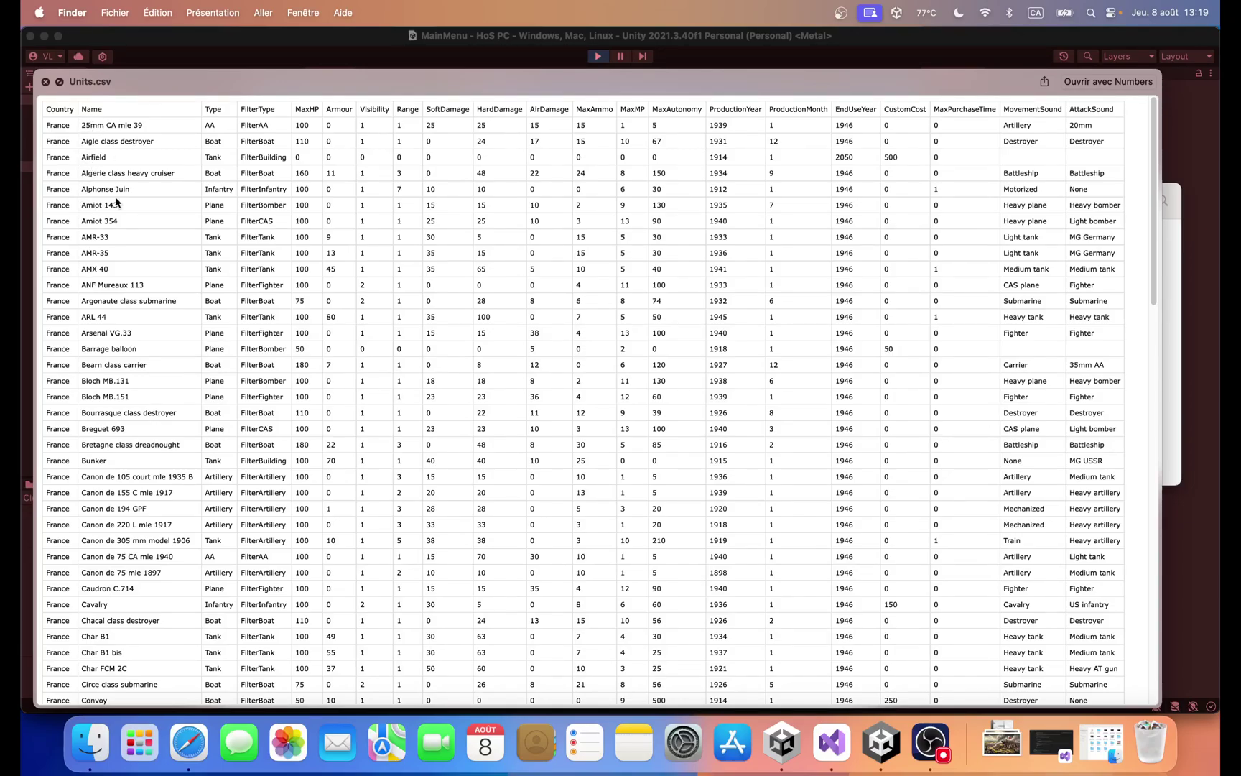
pyautogui.scroll(-10, 116, 203)
pyautogui.scroll(10, 1058, 277)
# Step: Close the preview and inspect the Amiot 143 unit's stats in the Units Editor
pyautogui.press('space')
pyautogui.click(706, 166)
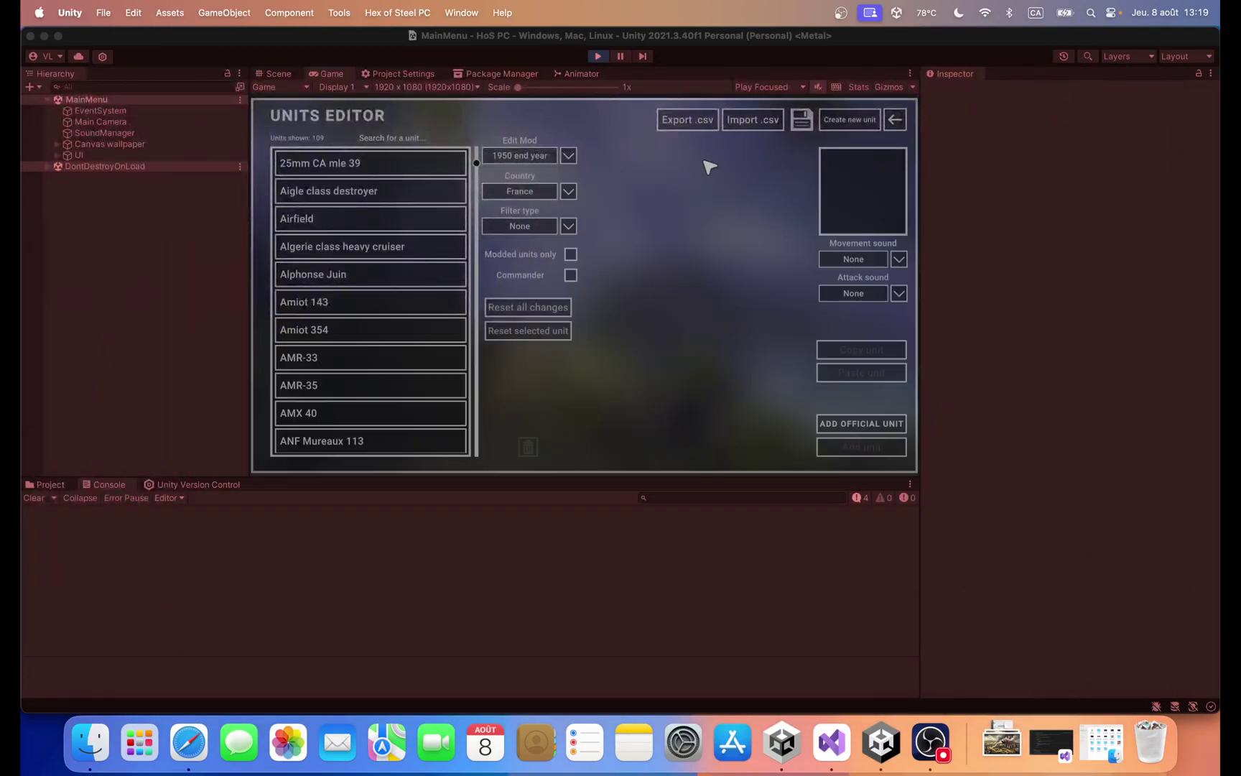
pyautogui.click(349, 302)
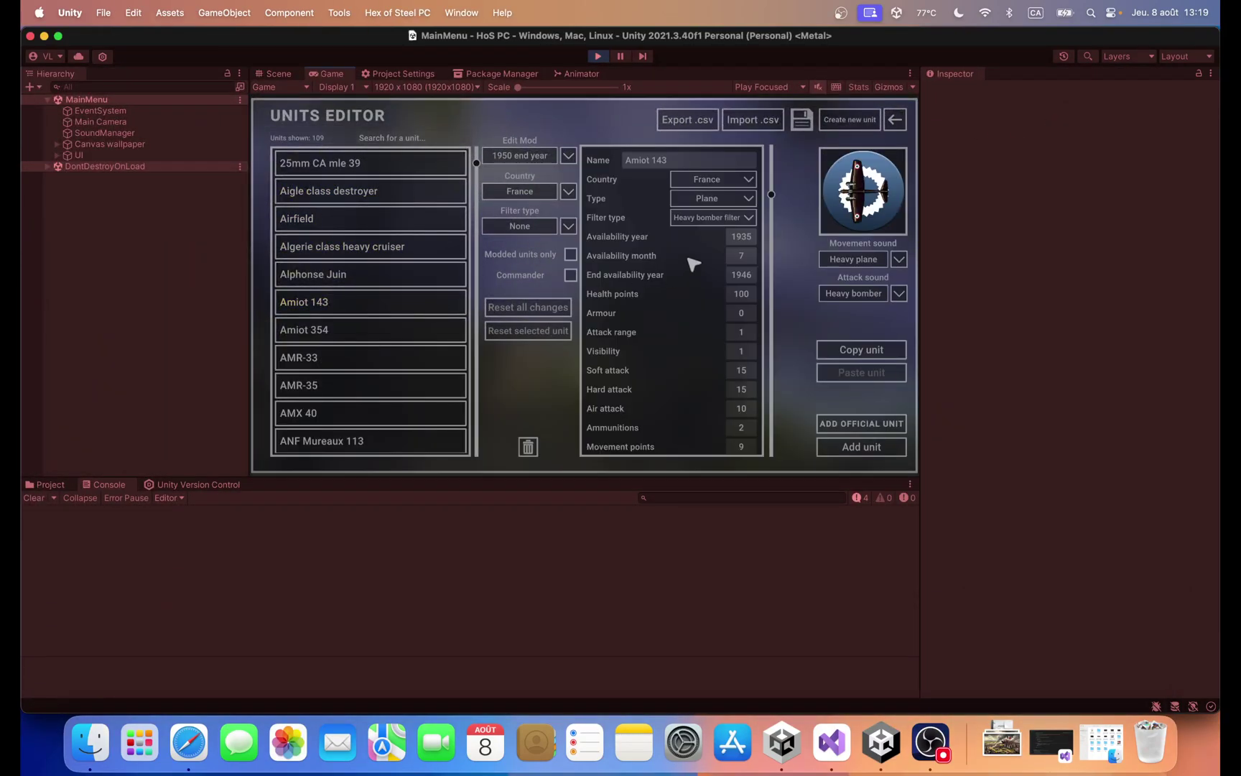
pyautogui.moveTo(765, 197)
pyautogui.mouseDown()
pyautogui.moveTo(773, 298)
pyautogui.moveTo(771, 202)
pyautogui.mouseUp()
pyautogui.scroll(-10, 728, 359)
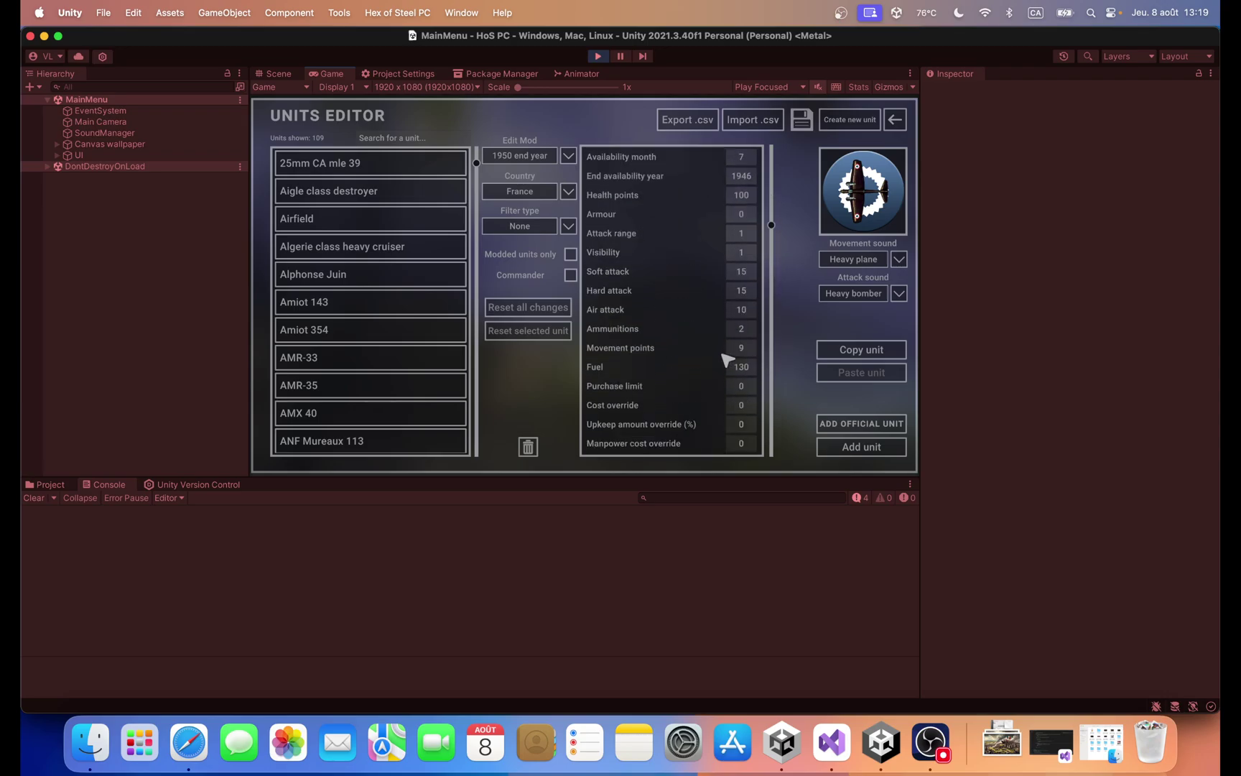
pyautogui.scroll(-5, 761, 309)
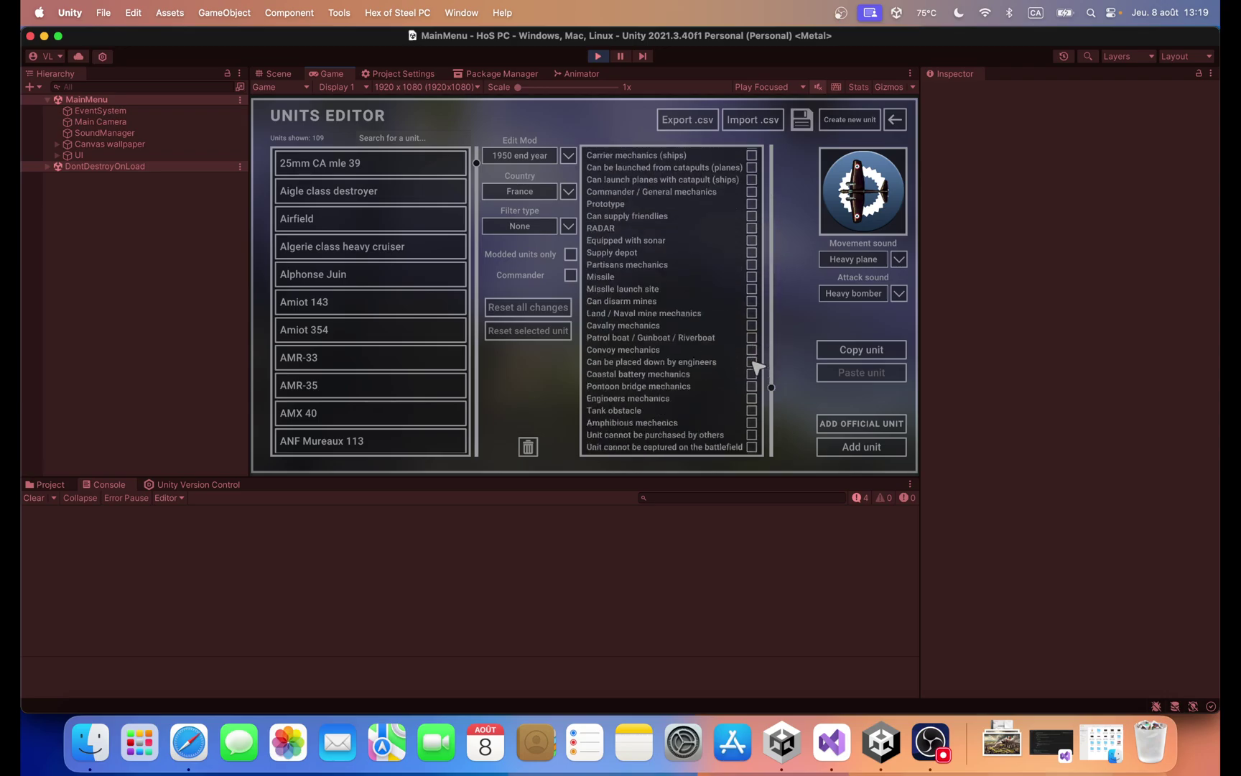
pyautogui.scroll(7, 751, 355)
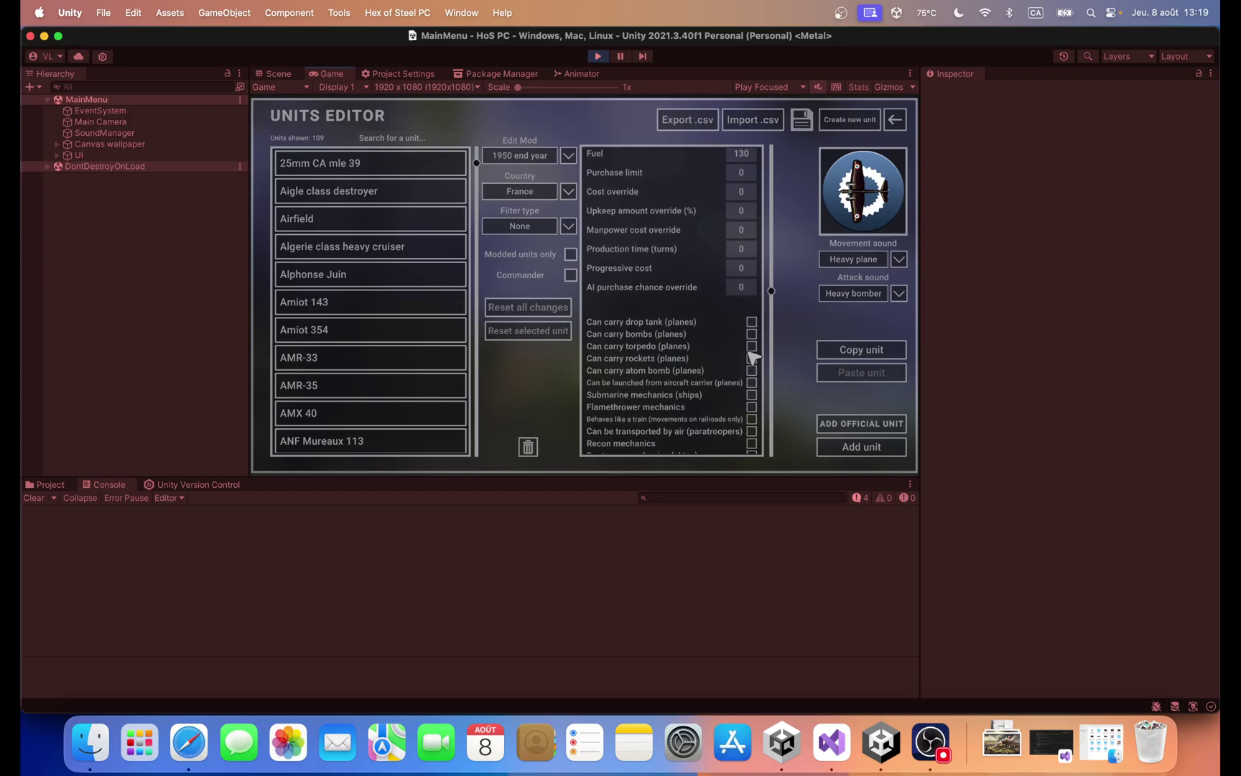
pyautogui.scroll(6, 730, 347)
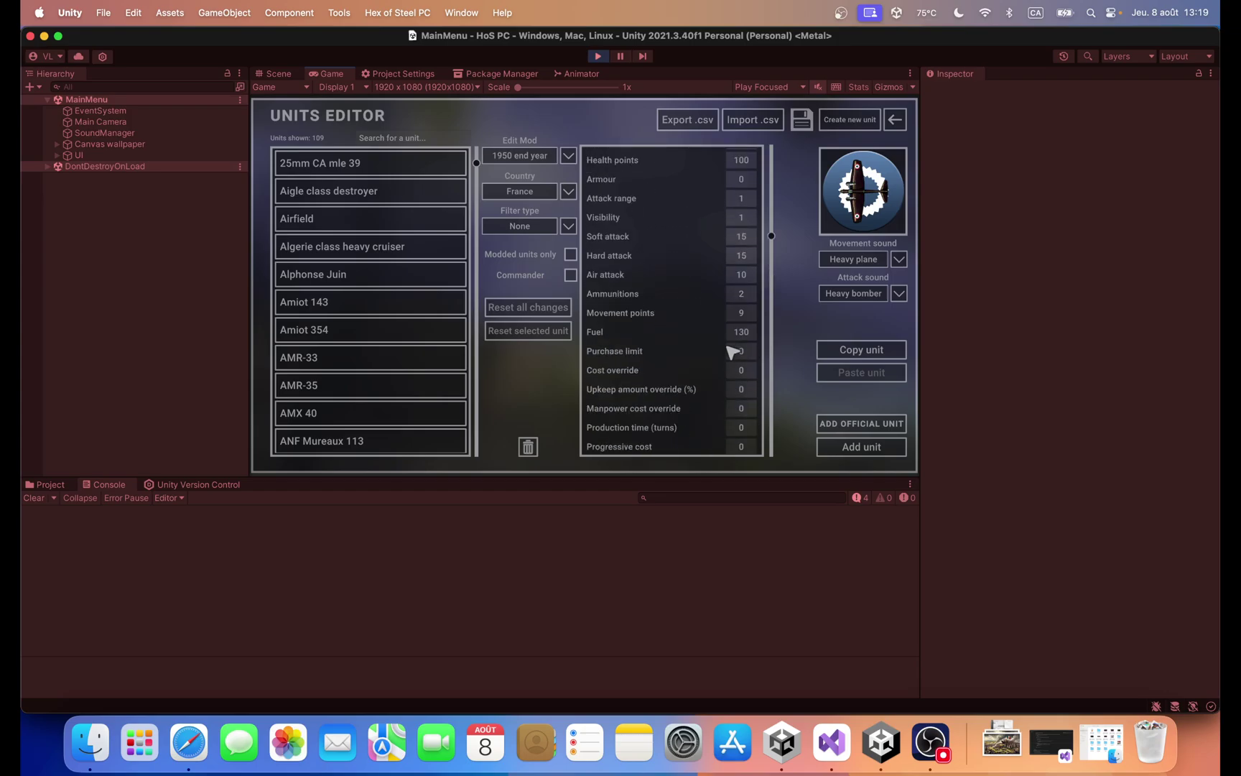
pyautogui.scroll(-1, 659, 408)
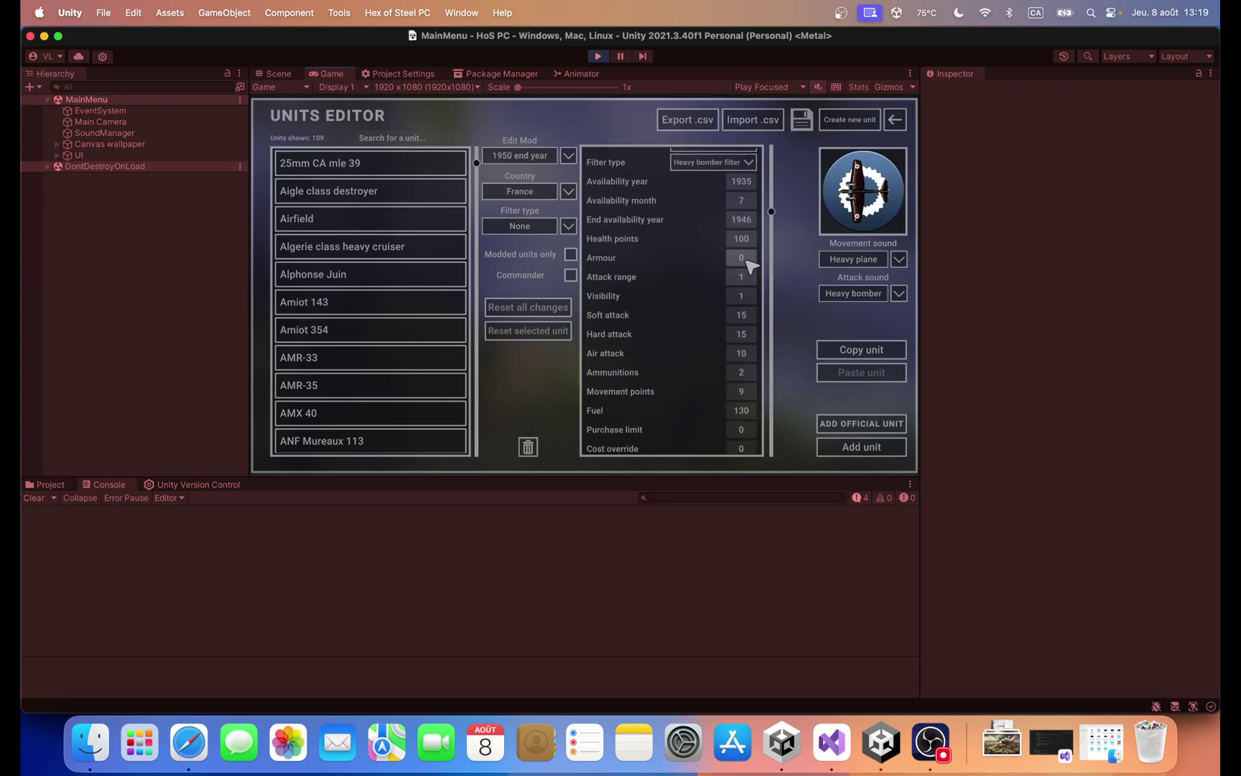
# Step: Re-check Units.csv in Quick Look, then return to the game
pyautogui.click(90, 742)
pyautogui.press('space')
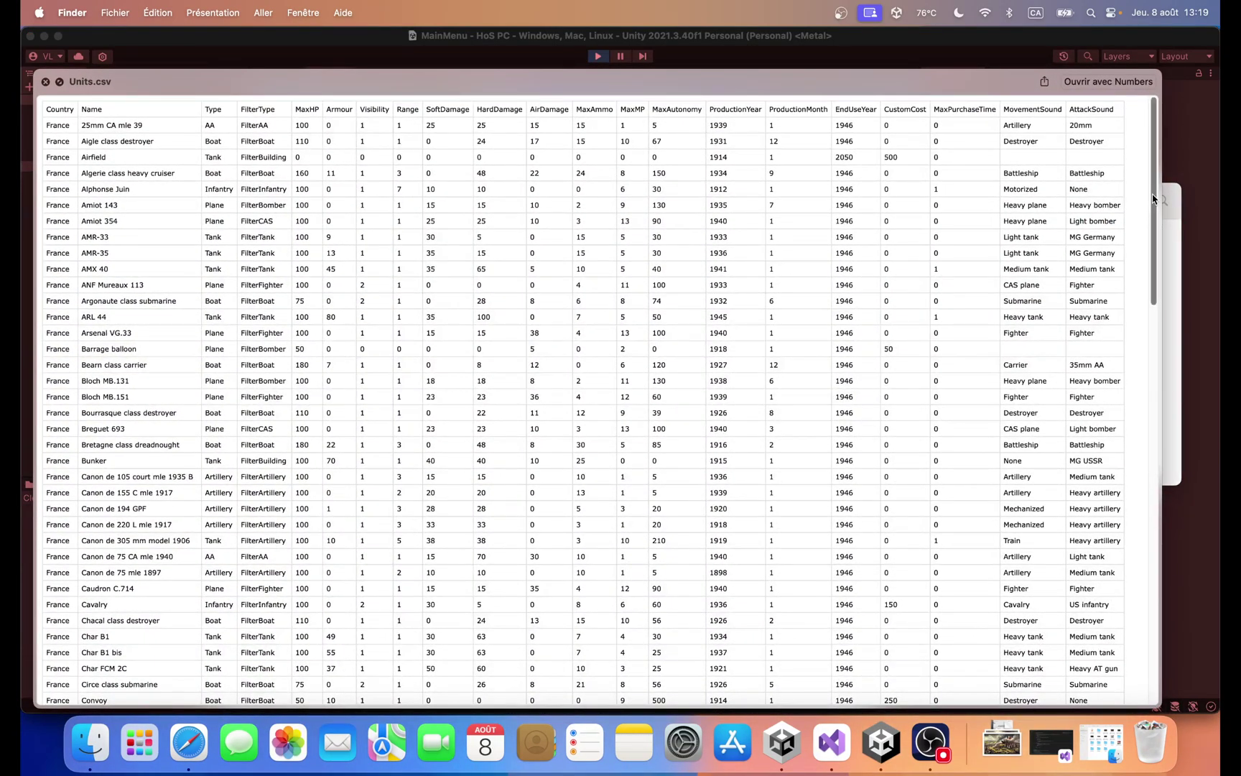
pyautogui.moveTo(1149, 215); pyautogui.dragTo(1145, 146)
pyautogui.press('space')
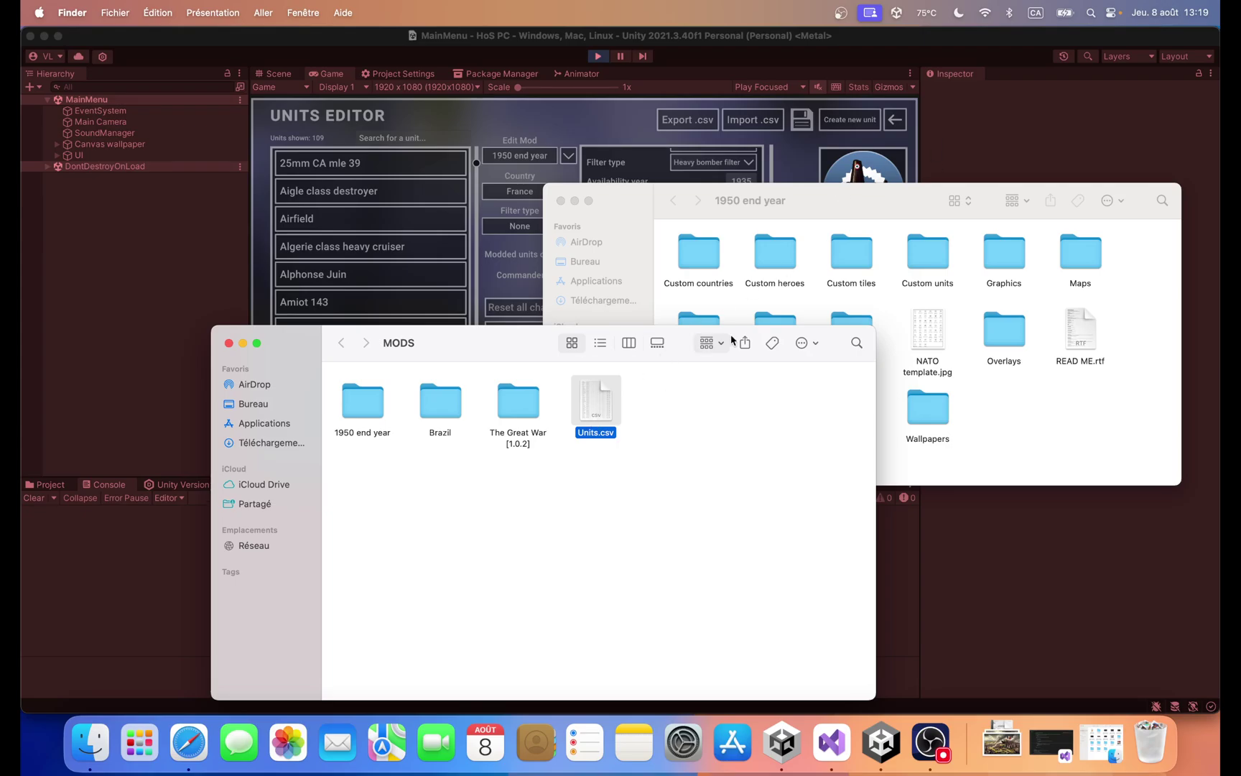
pyautogui.click(996, 151)
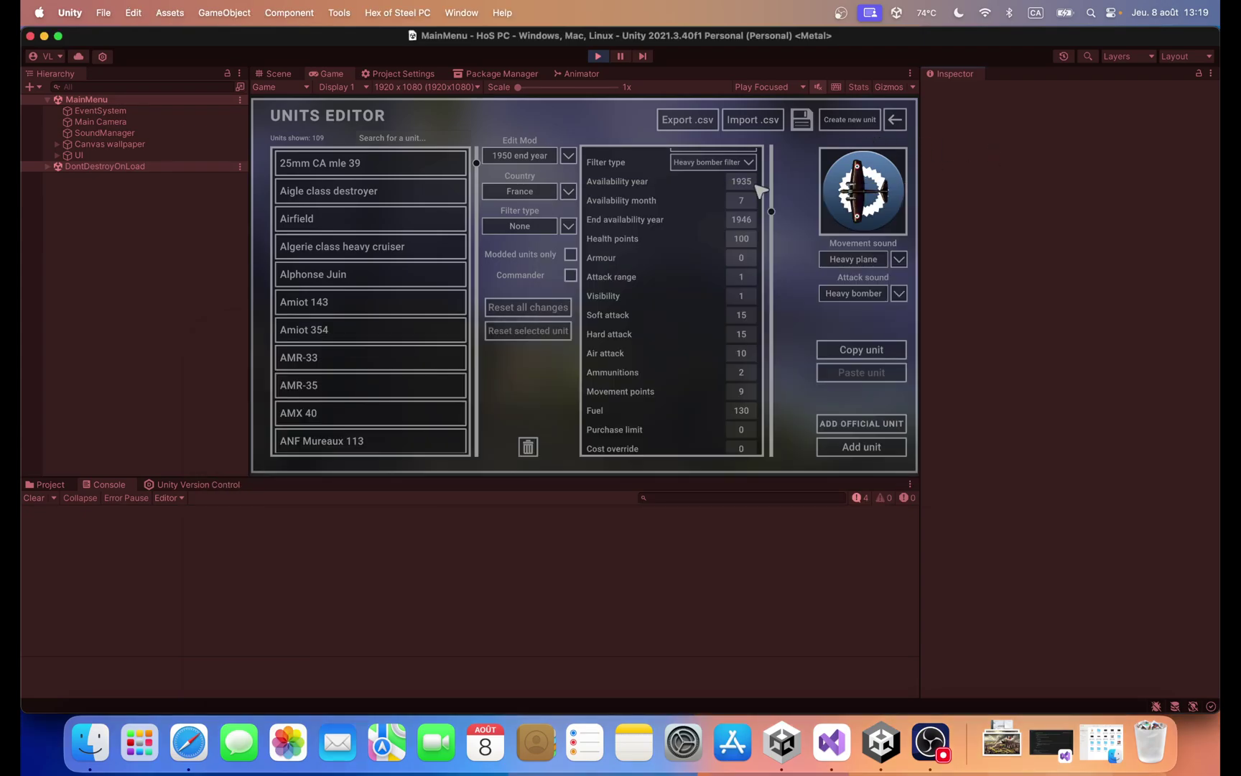
# Step: Start a Google Sheets file import and upload Units.csv from Finder
pyautogui.click(188, 733)
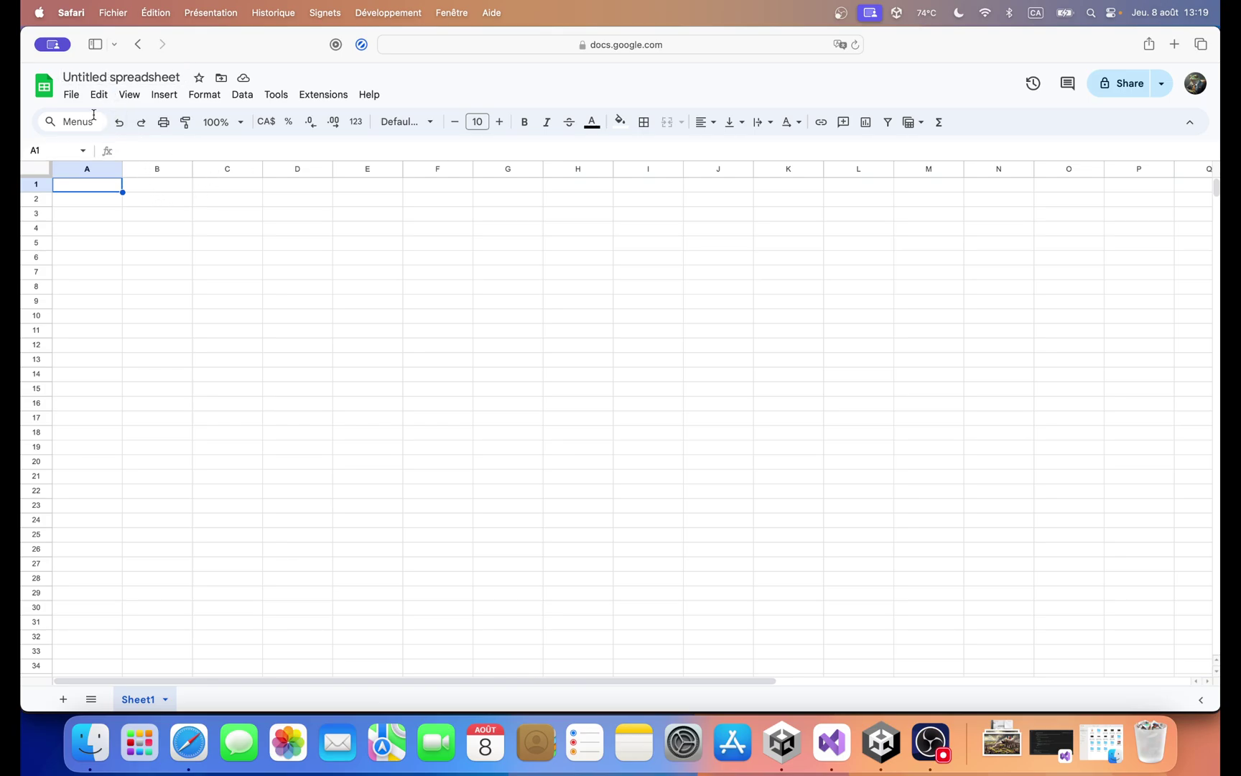
pyautogui.click(77, 97)
pyautogui.click(102, 164)
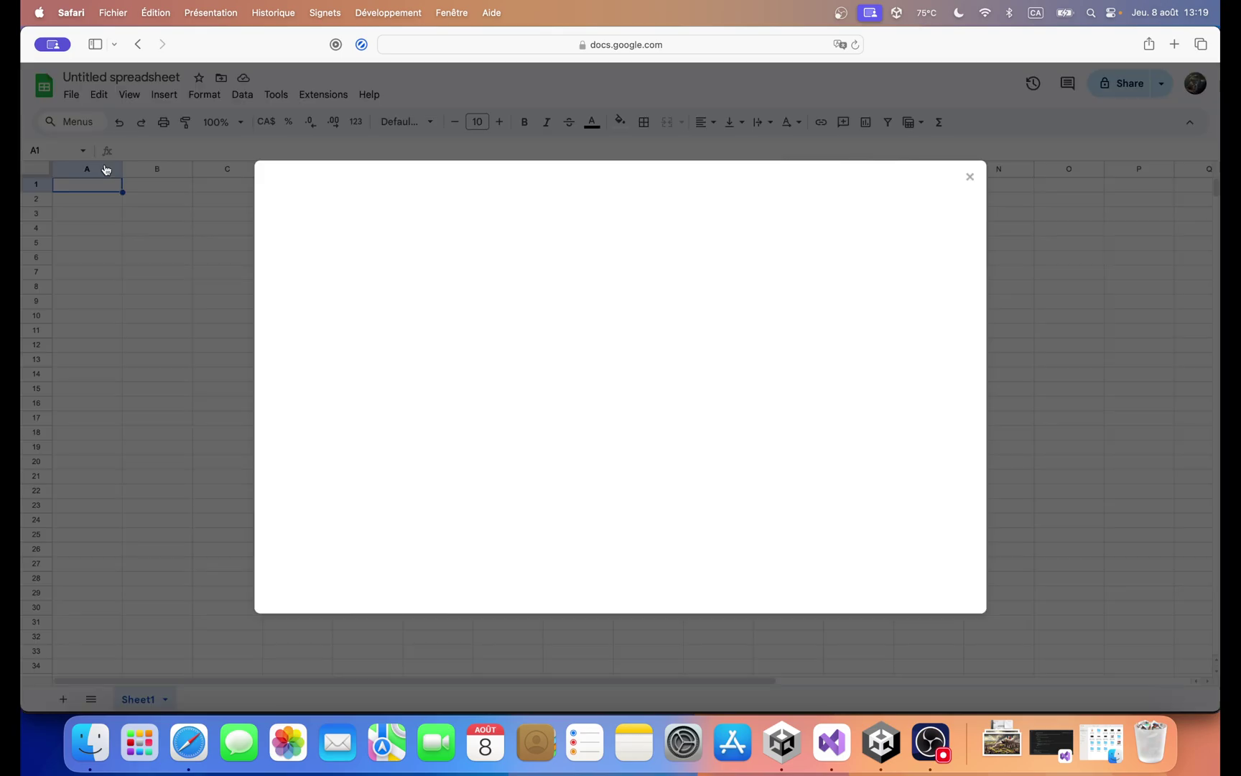
pyautogui.click(500, 231)
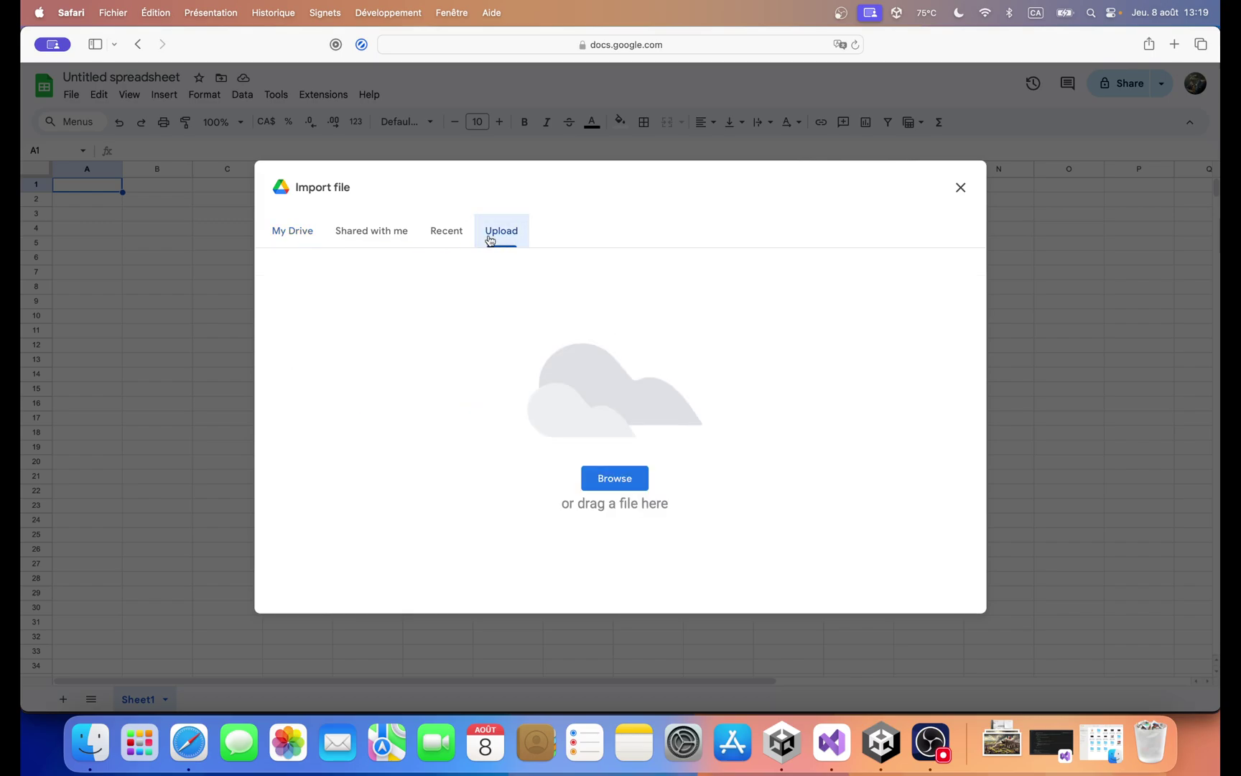
pyautogui.click(89, 740)
pyautogui.moveTo(602, 399); pyautogui.dragTo(491, 308)
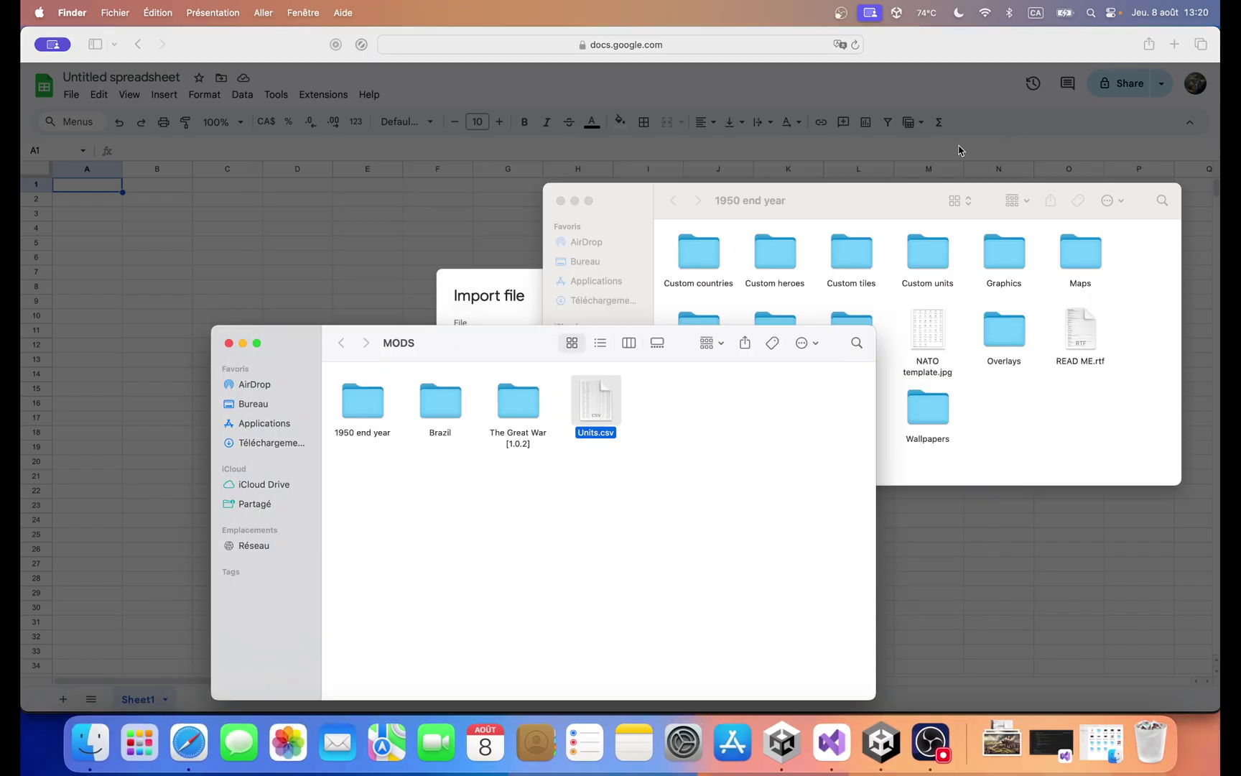
pyautogui.click(464, 250)
# Step: Import with Replace current sheet, text conversion off, and Comma separator
pyautogui.click(520, 395)
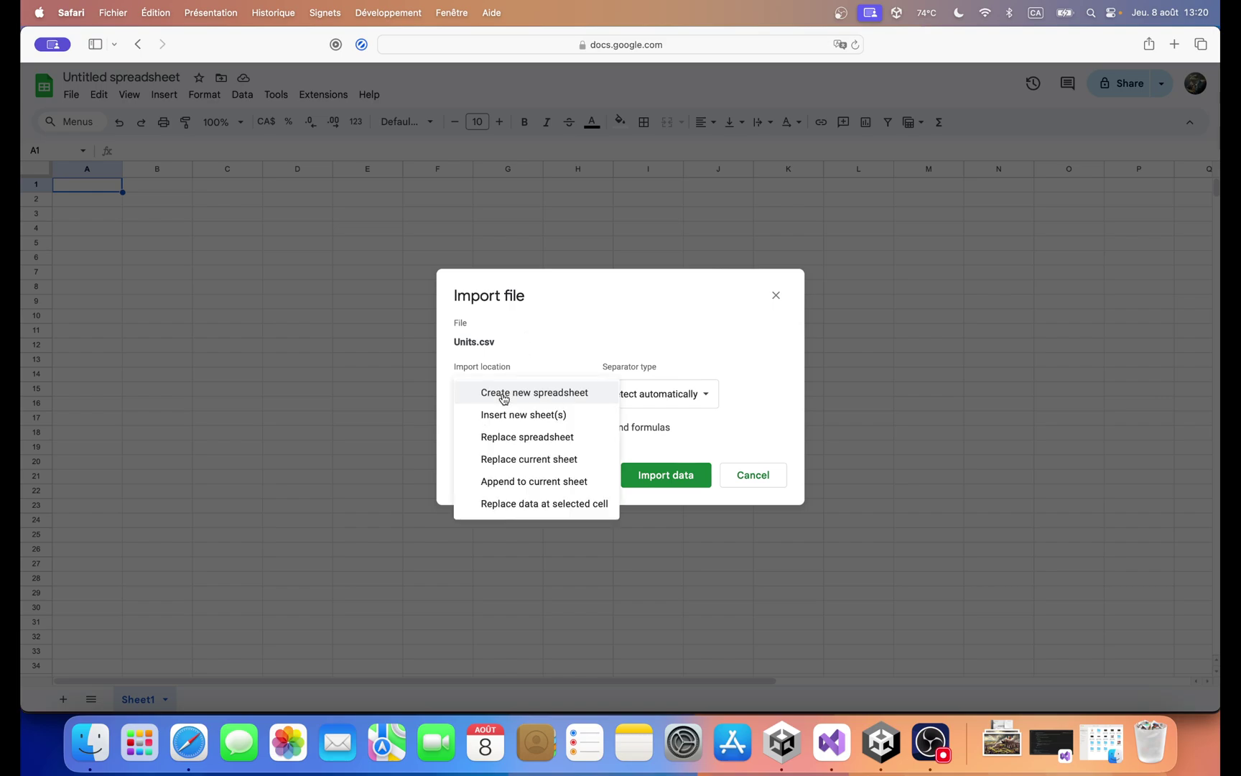
pyautogui.click(520, 459)
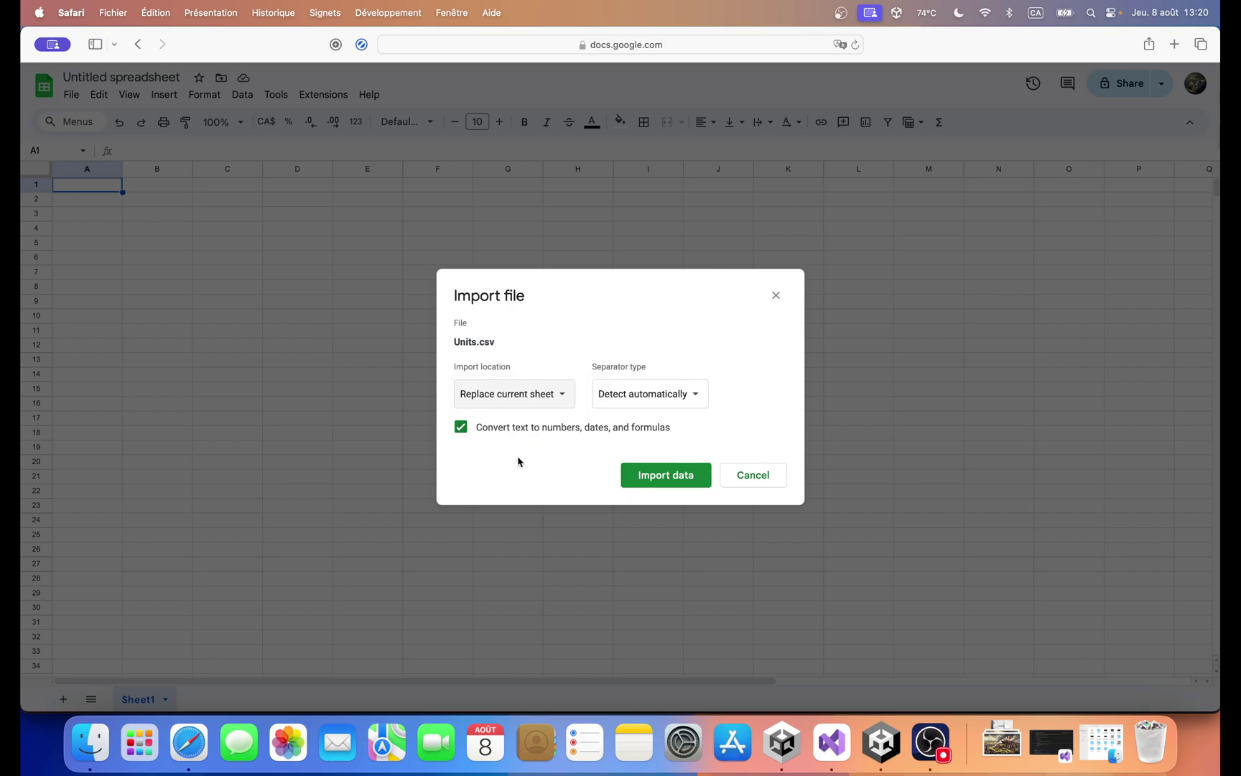
pyautogui.click(460, 429)
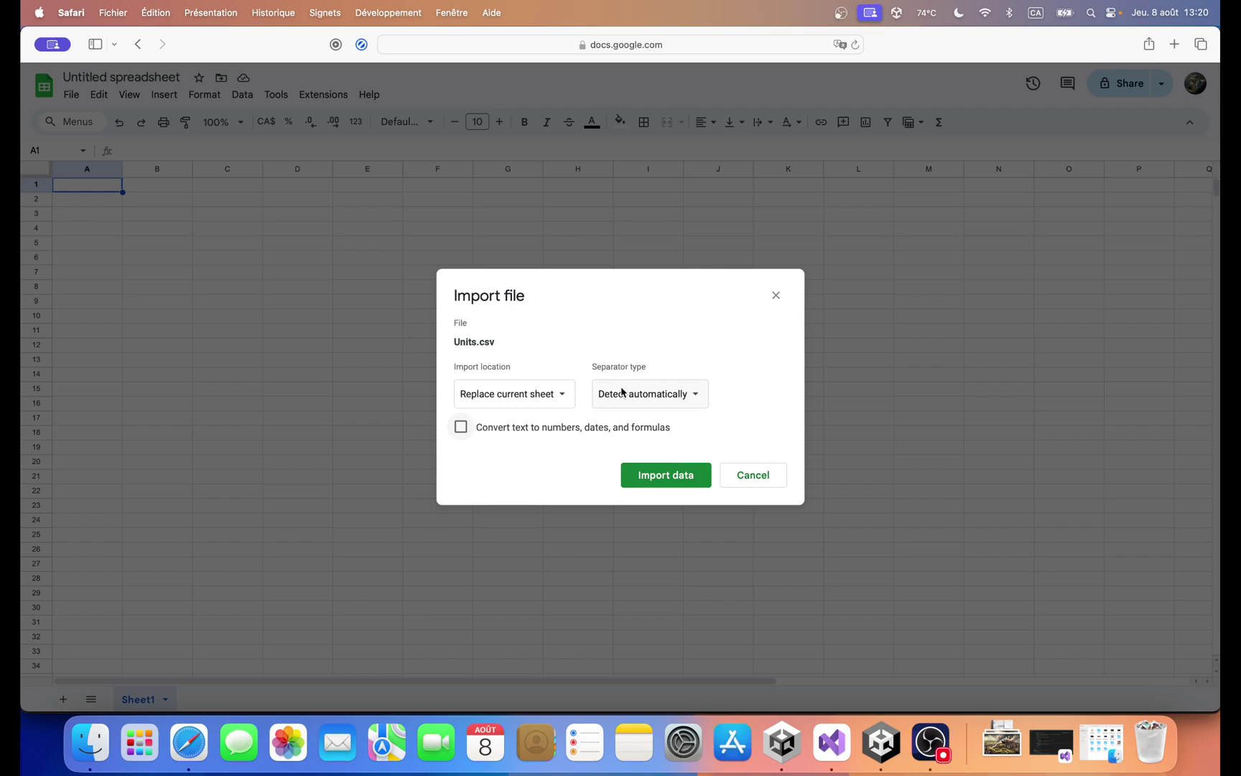
pyautogui.click(640, 400)
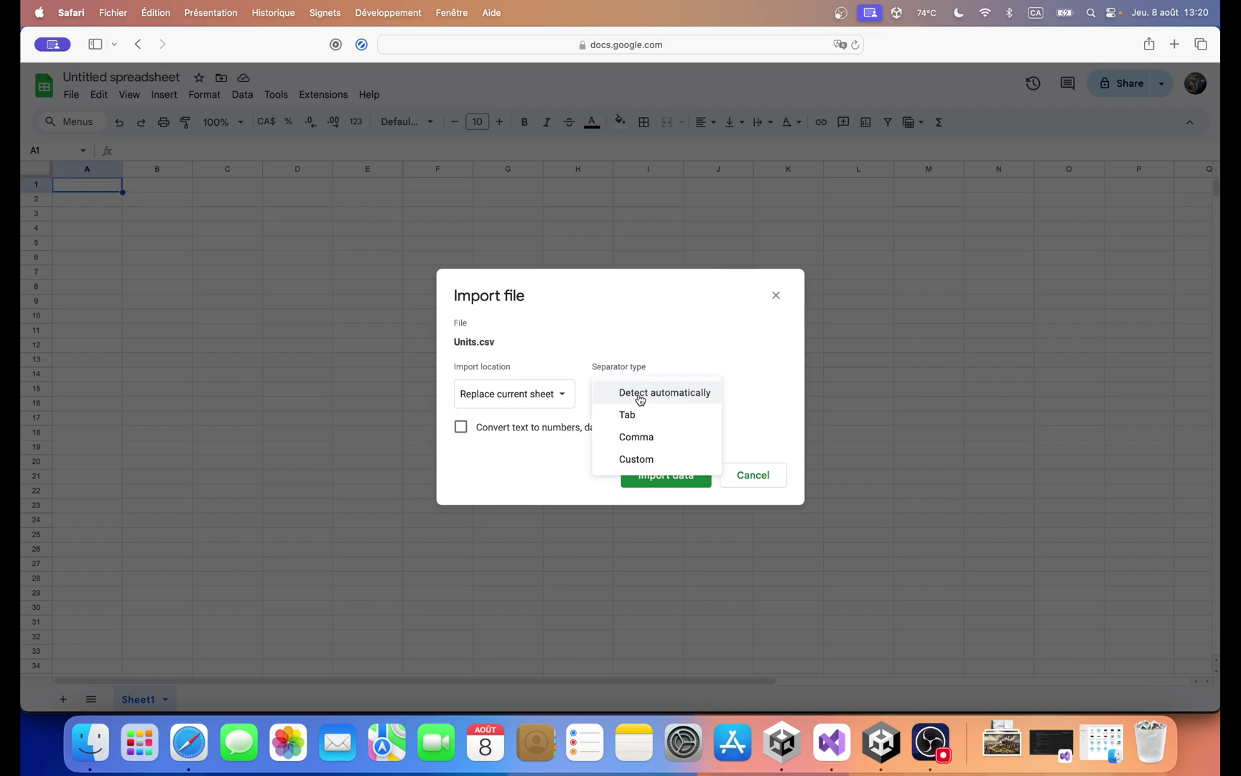
pyautogui.click(665, 437)
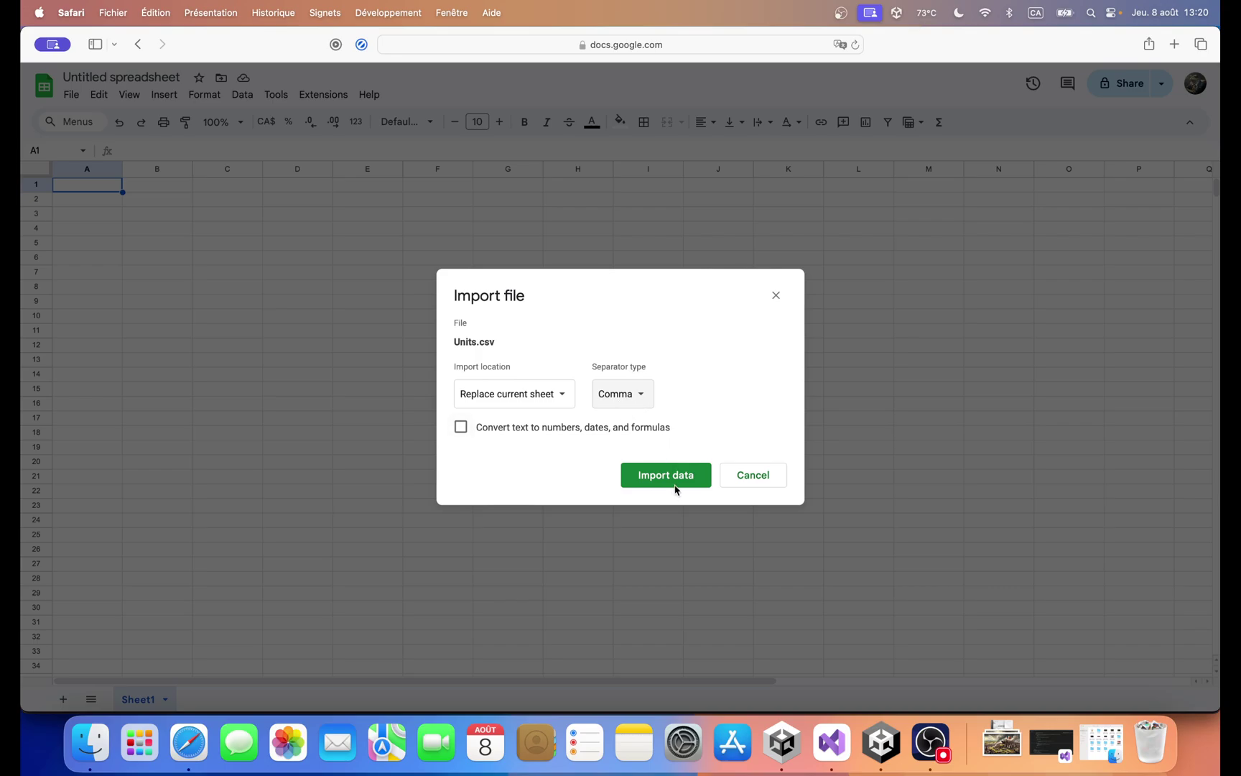
pyautogui.click(644, 481)
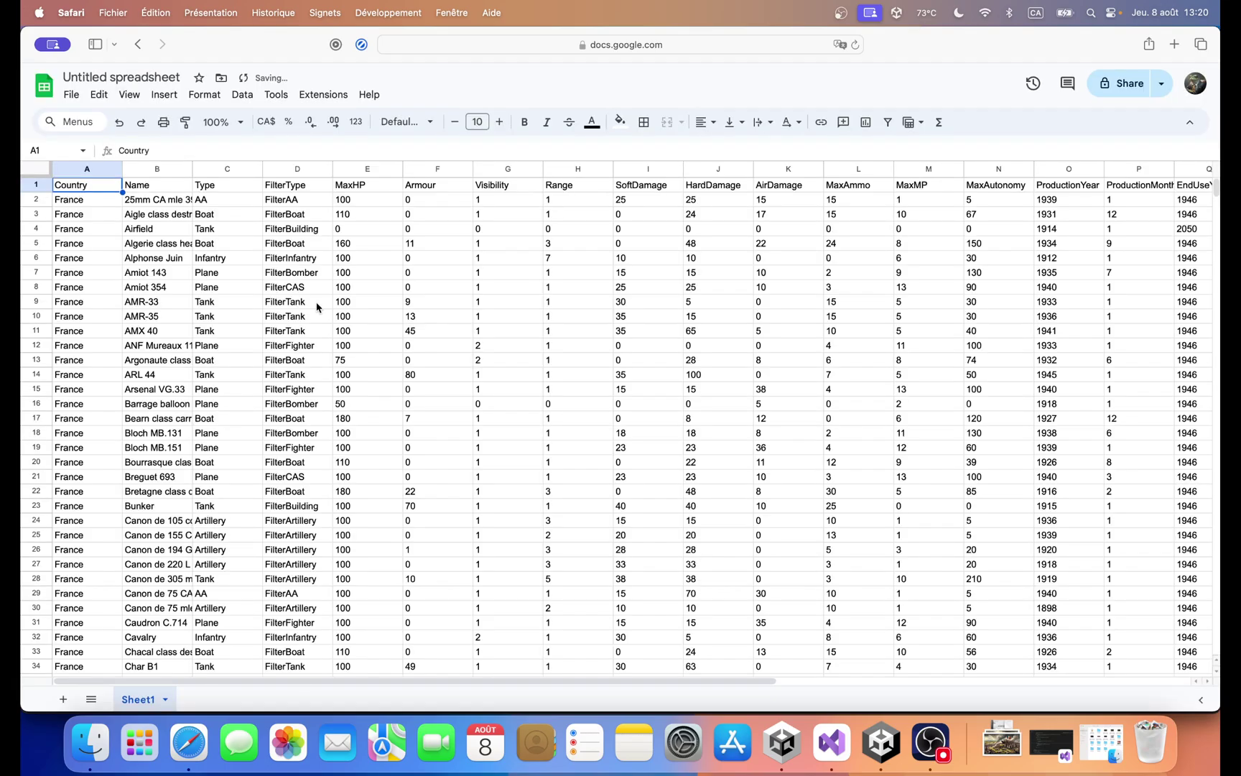
# Step: Scroll through the imported French unit rows to check the data
pyautogui.moveTo(780, 697); pyautogui.dragTo(324, 690)
pyautogui.click(90, 742)
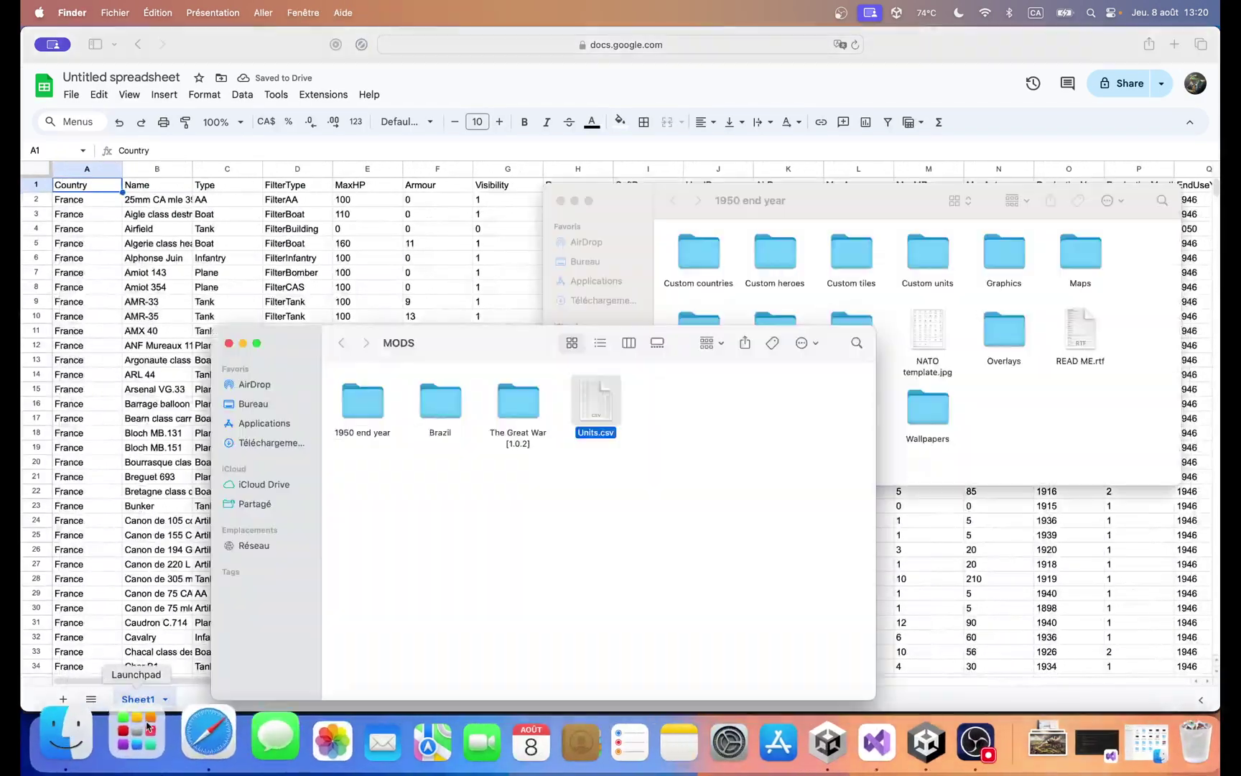
pyautogui.click(399, 259)
pyautogui.scroll(-1, 360, 304)
pyautogui.scroll(-20, 360, 304)
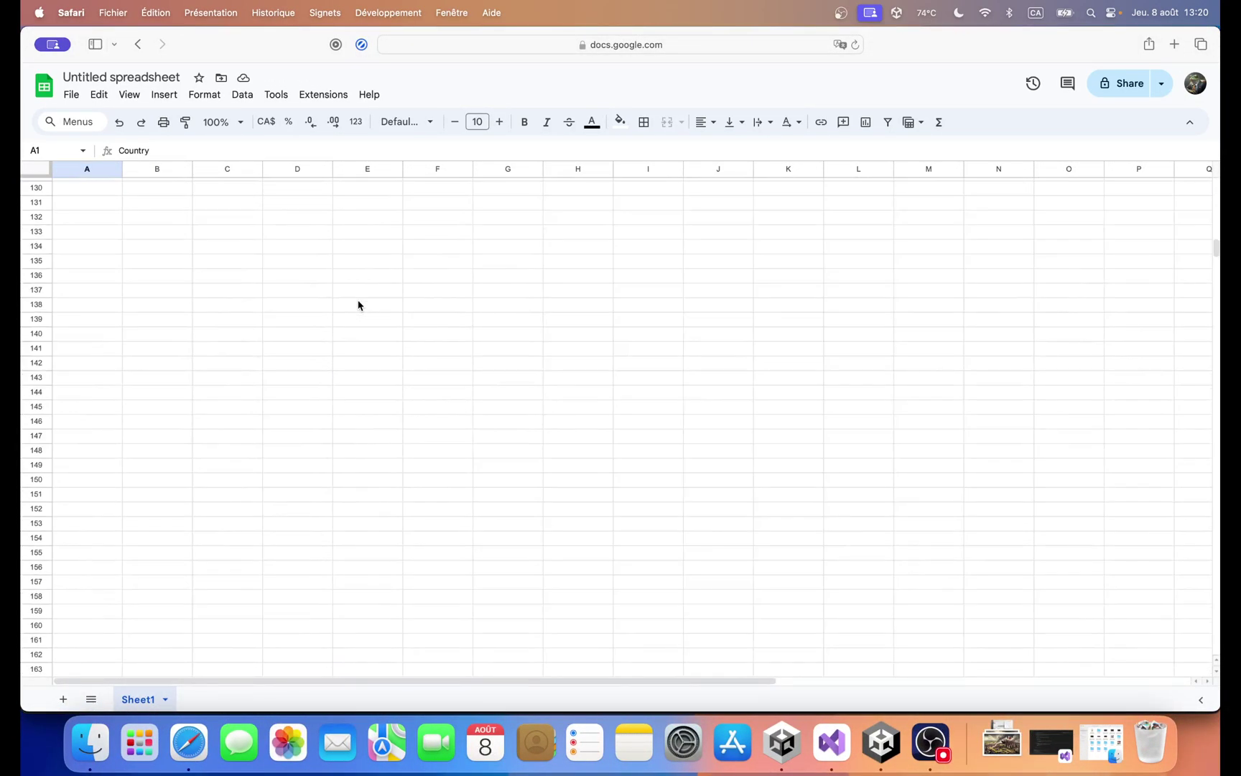
pyautogui.scroll(5, 357, 305)
pyautogui.scroll(20, 294, 328)
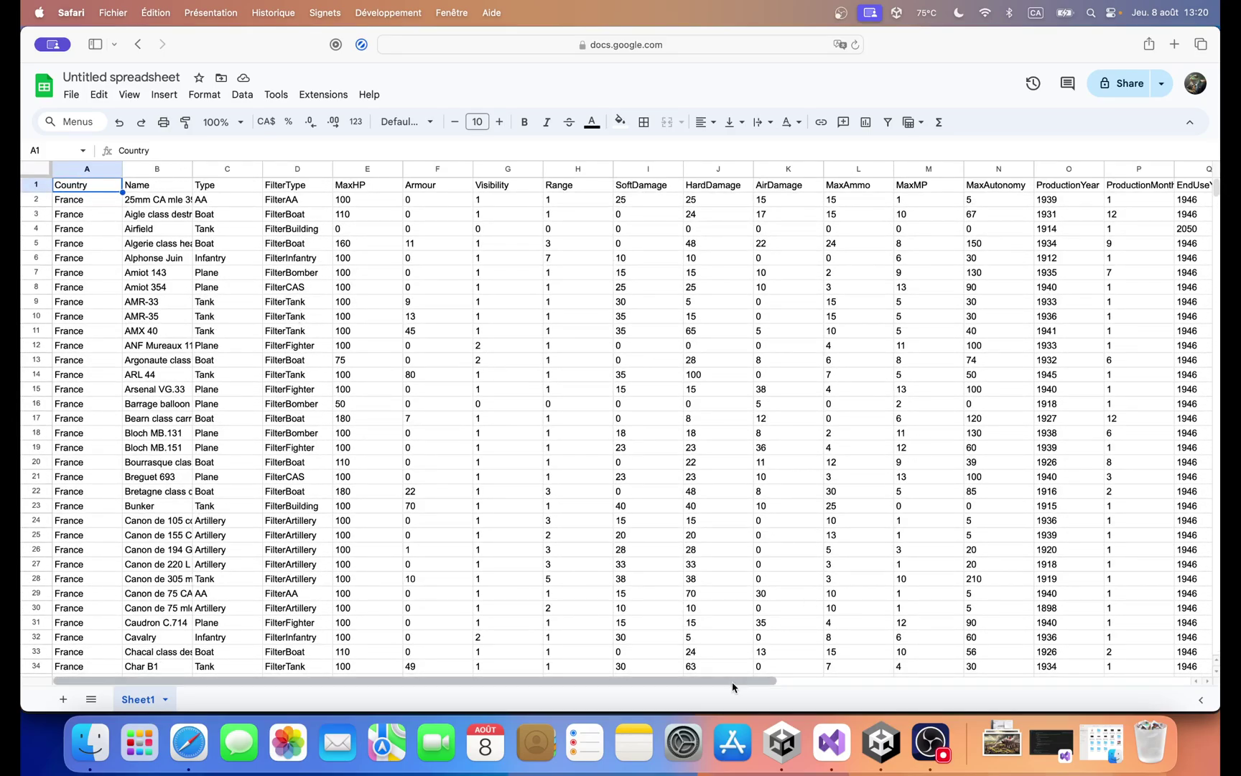
pyautogui.moveTo(734, 684); pyautogui.dragTo(806, 681)
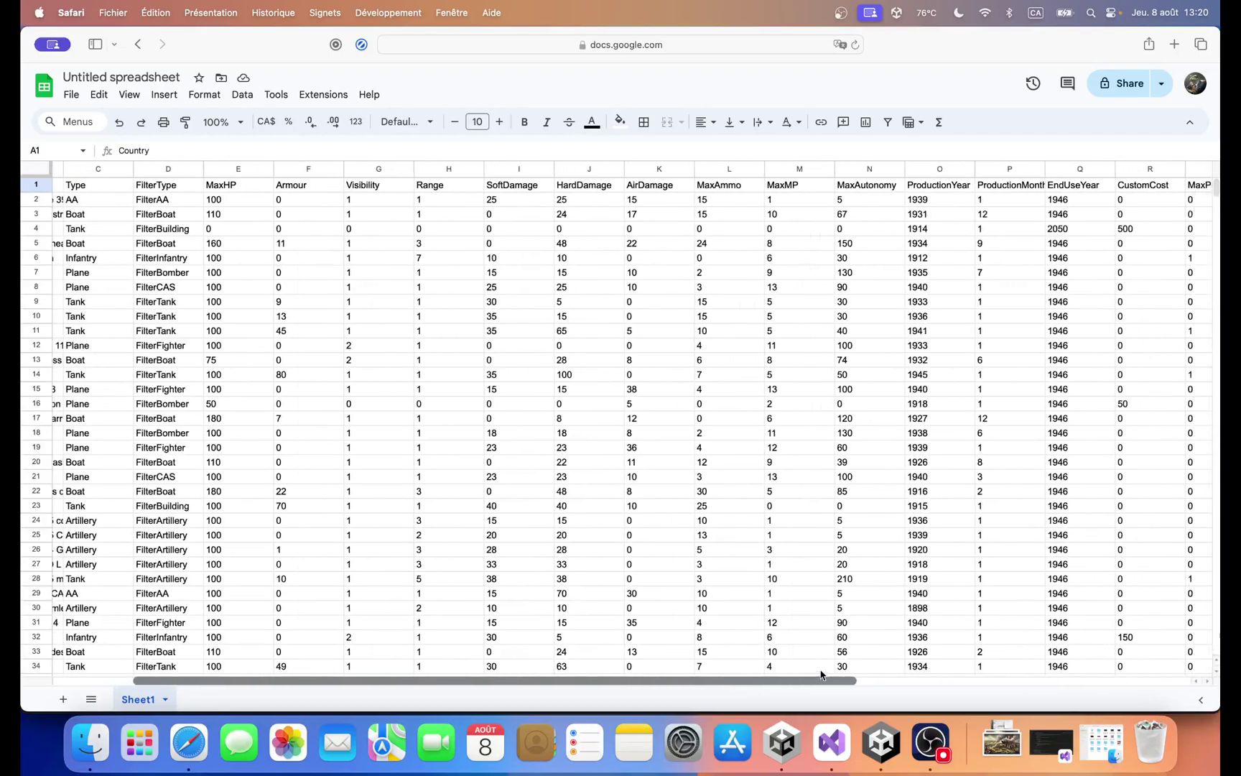
pyautogui.moveTo(823, 675); pyautogui.dragTo(511, 312)
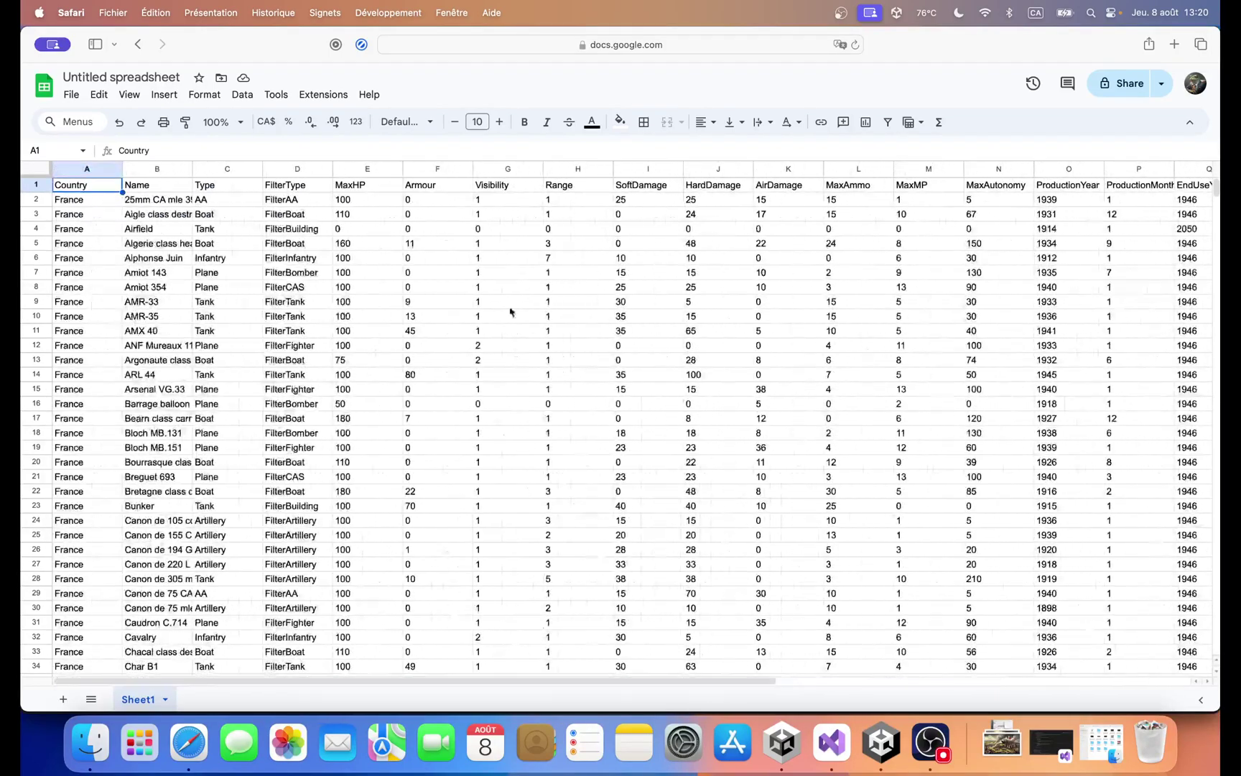
pyautogui.click(636, 203)
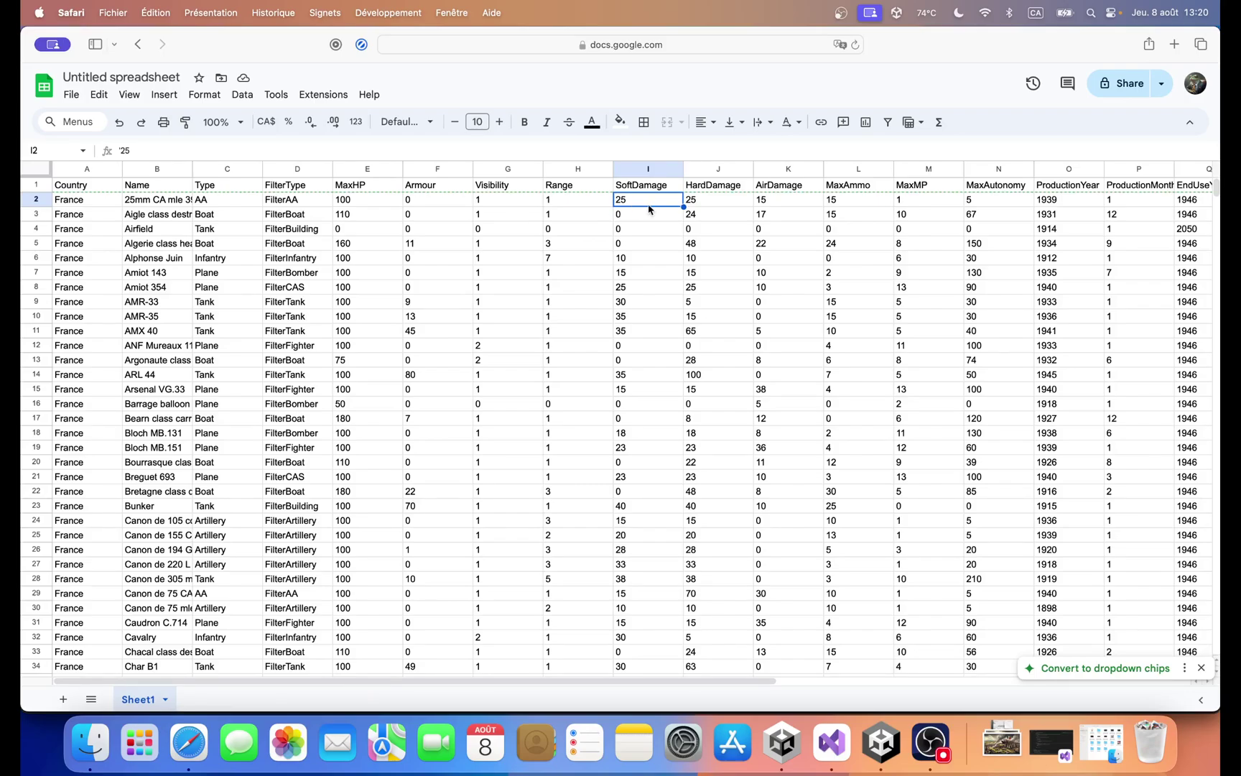
pyautogui.write('=')
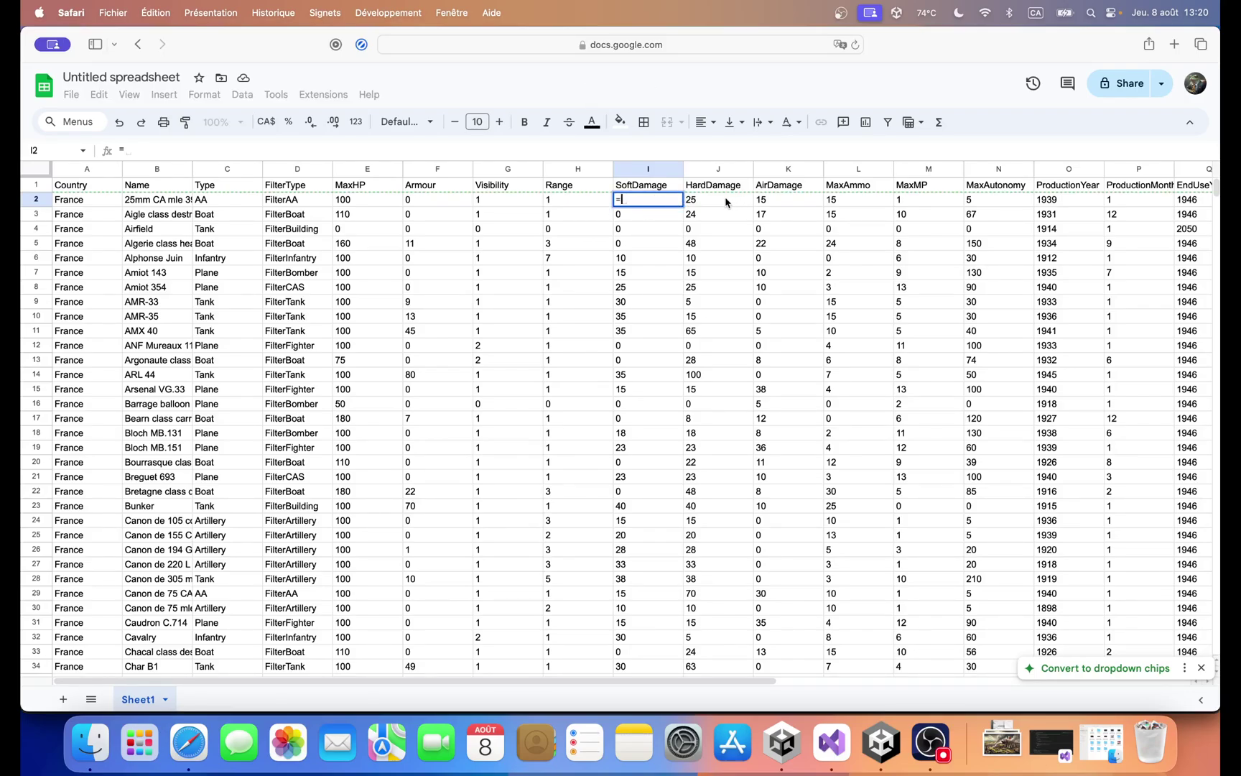
pyautogui.moveTo(701, 204); pyautogui.dragTo(981, 201)
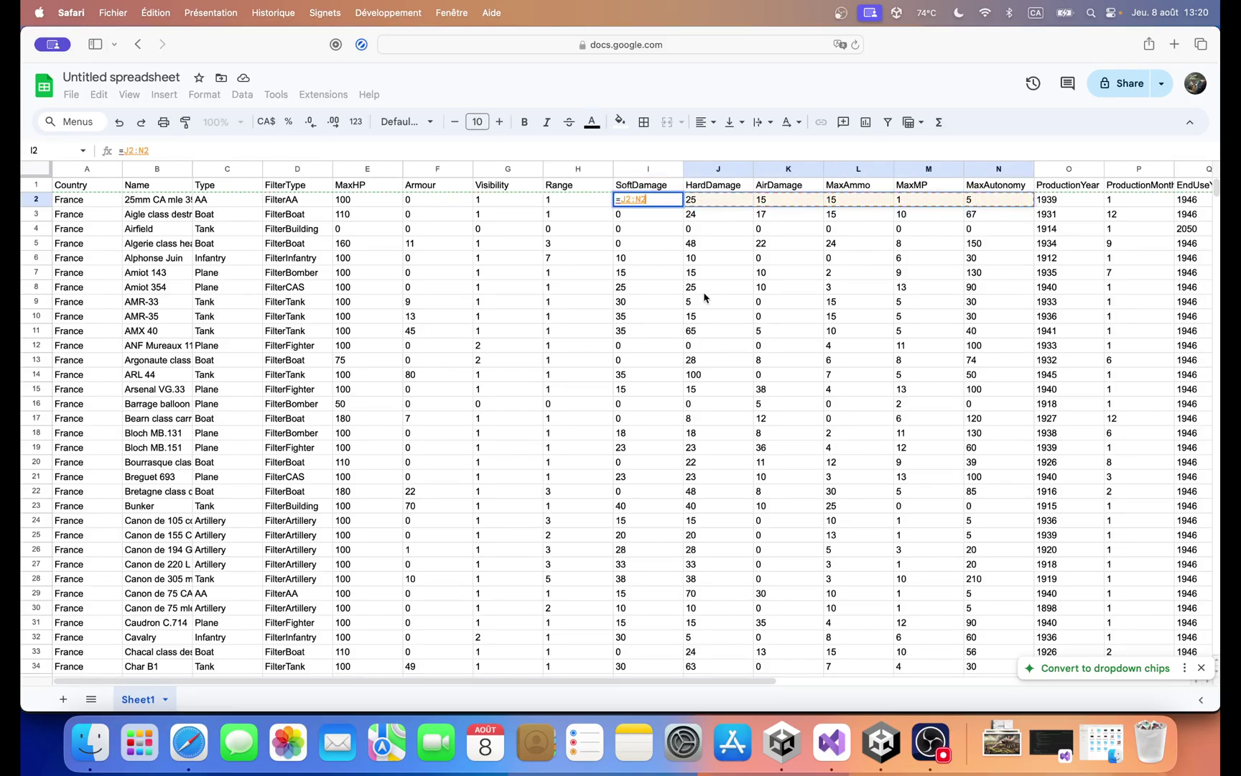
pyautogui.press('Return')
pyautogui.click(657, 204)
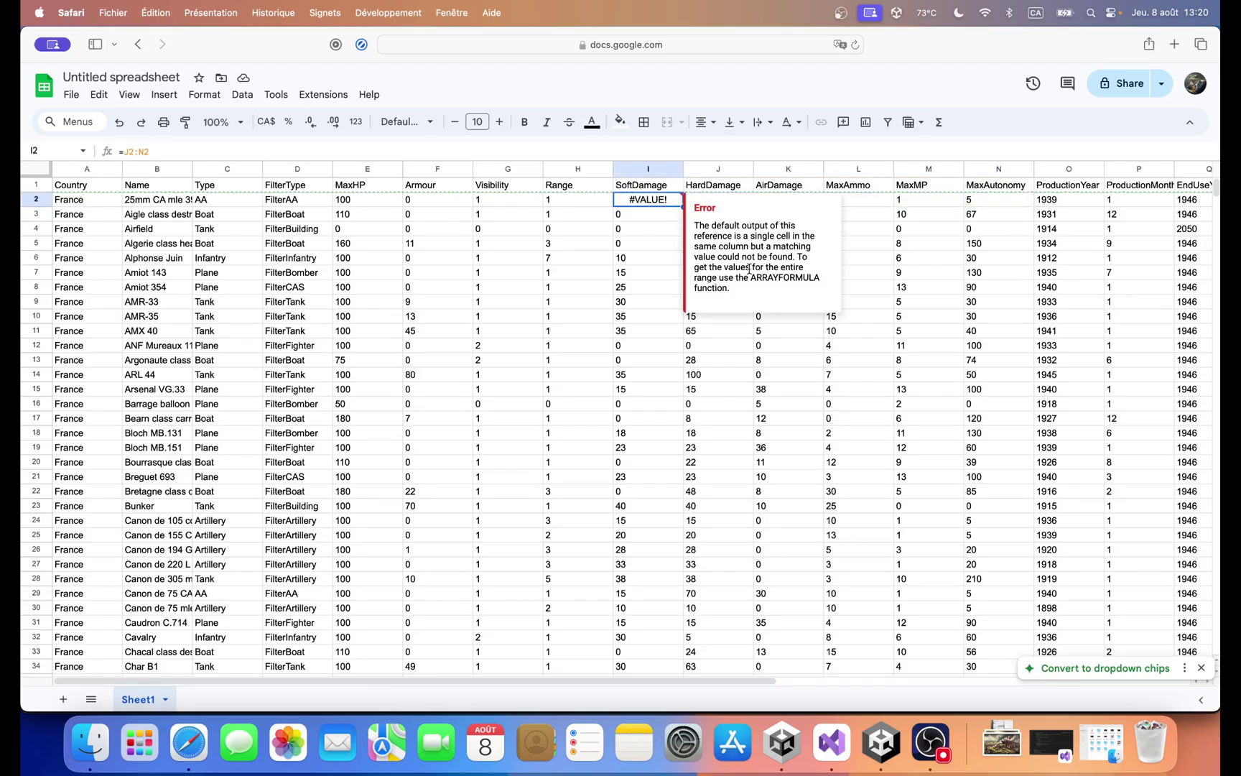
pyautogui.click(635, 244)
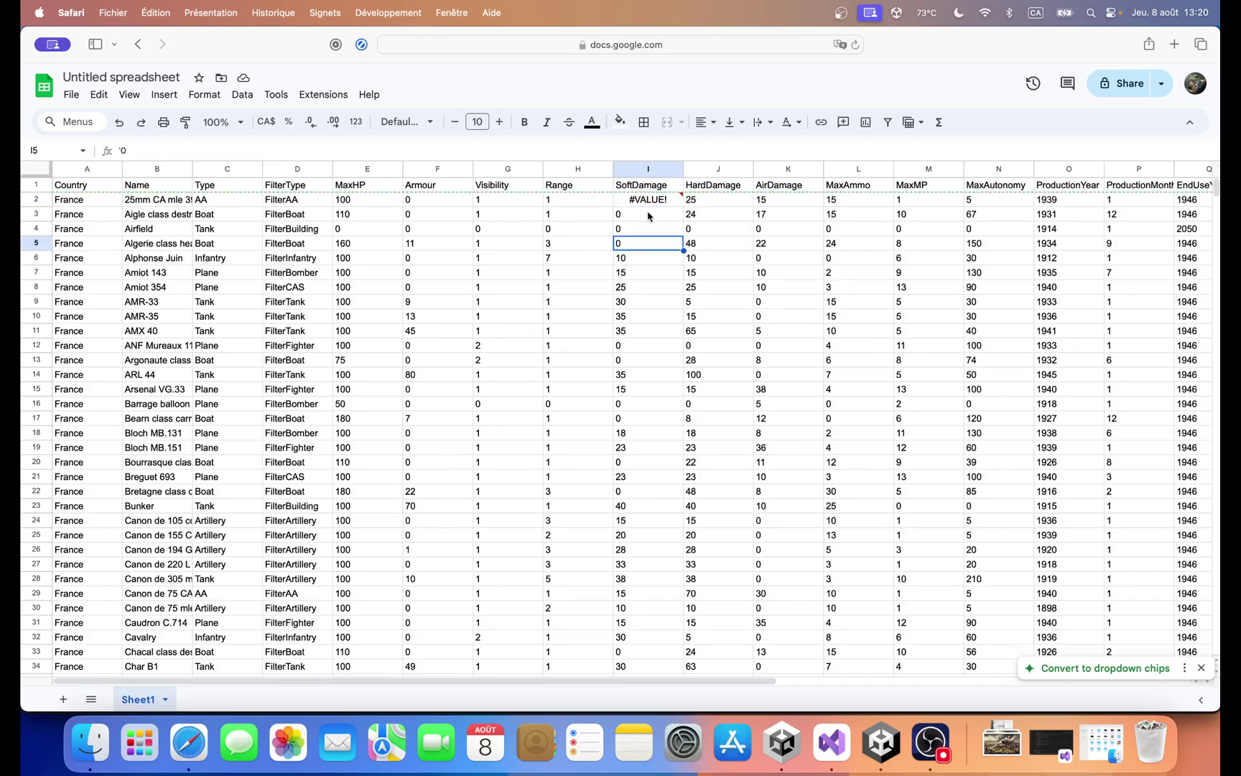
pyautogui.press('super+z')
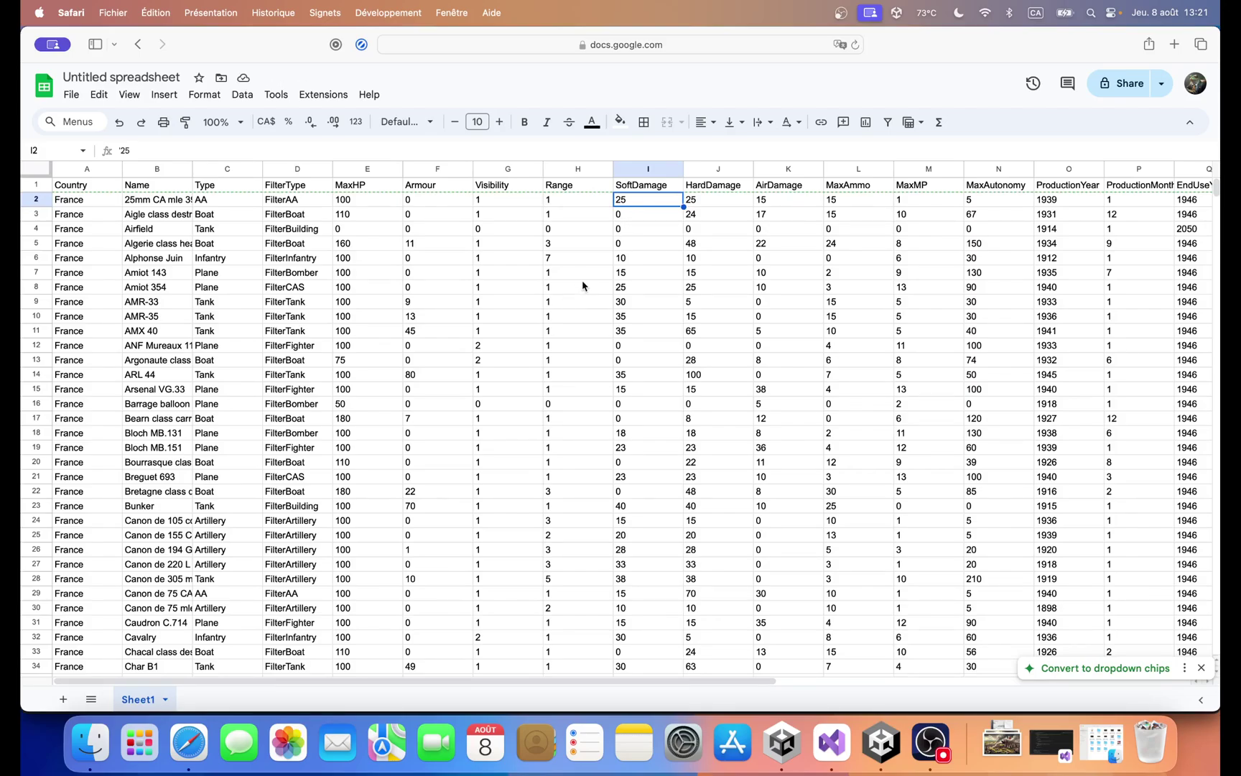
pyautogui.click(721, 204)
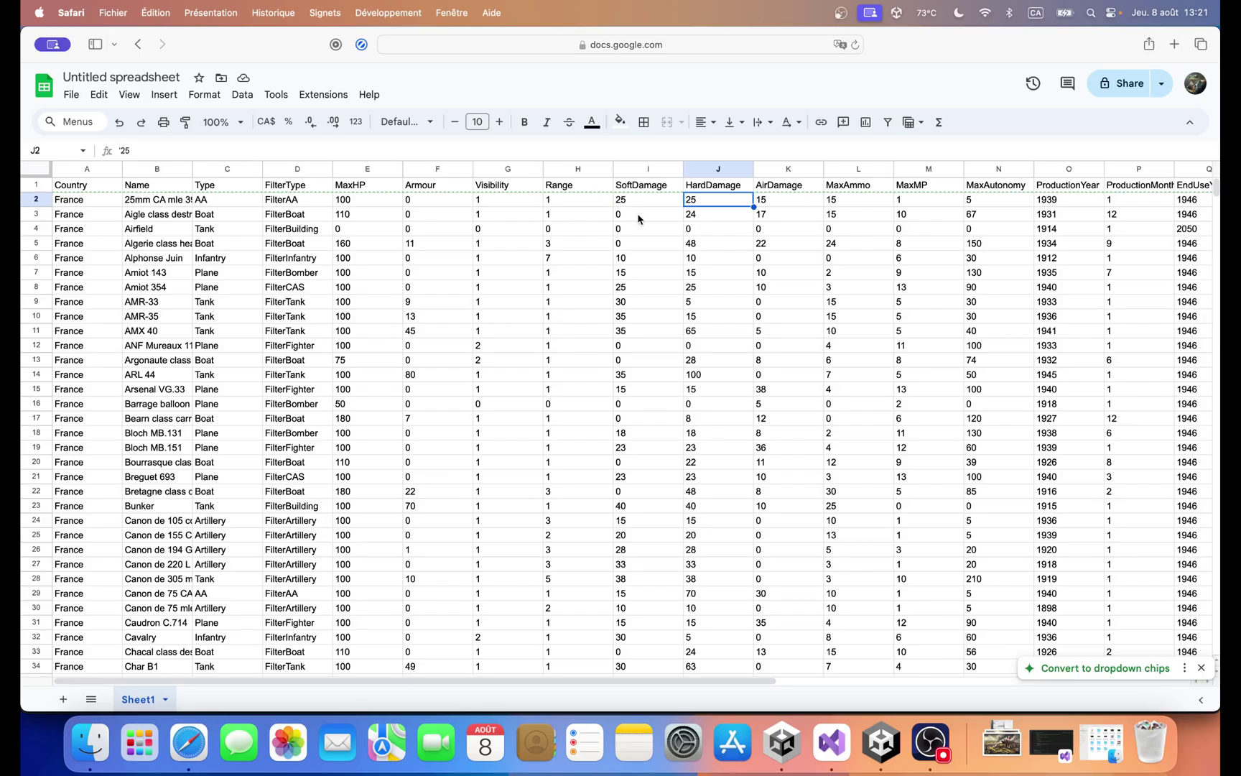
# Step: Open Units.csv in Numbers and make E2 (MaxHP) sum G2:K2, giving 67
pyautogui.press('super+Tab')
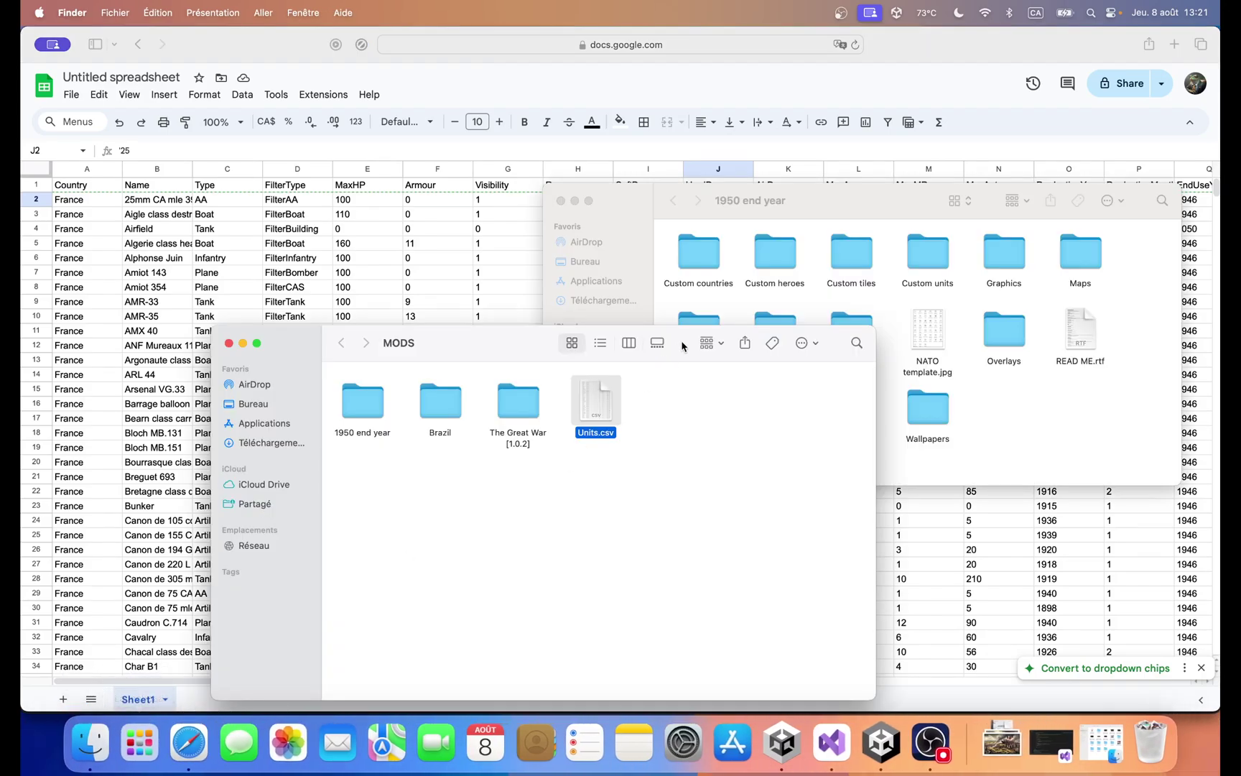
pyautogui.doubleClick(597, 407)
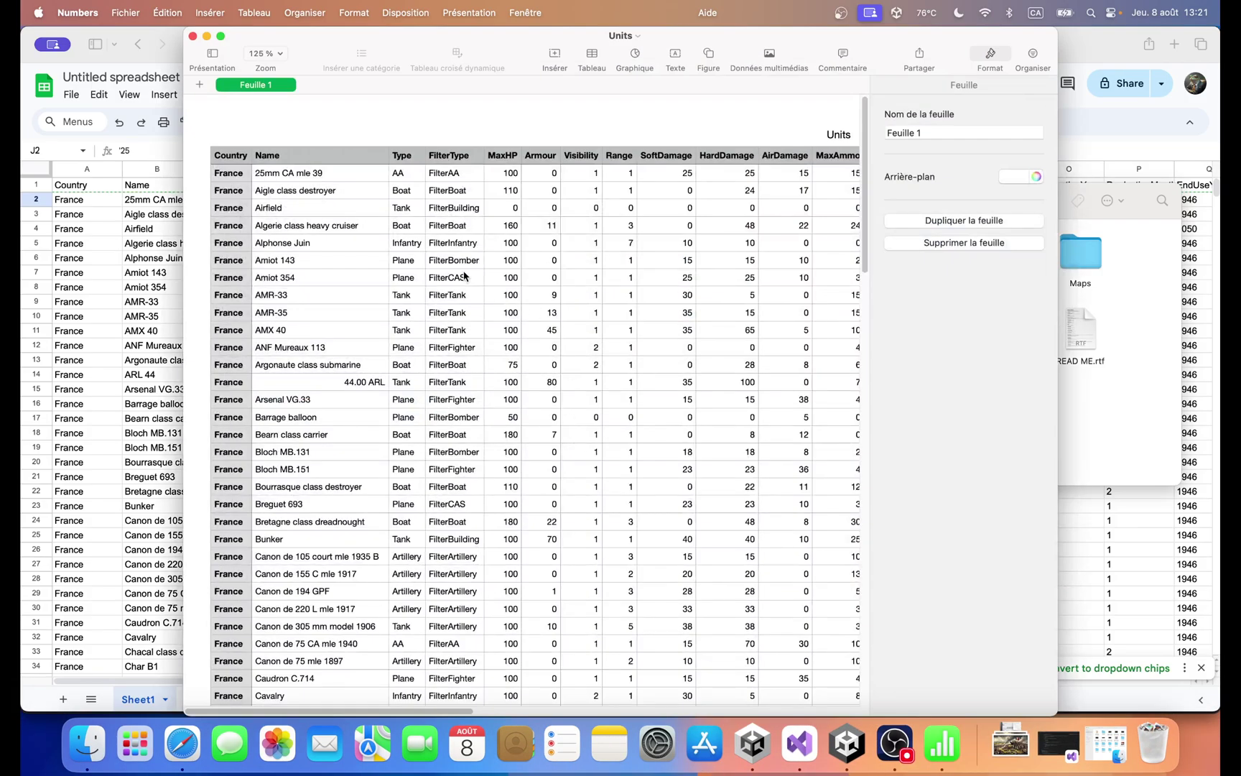
pyautogui.click(512, 175)
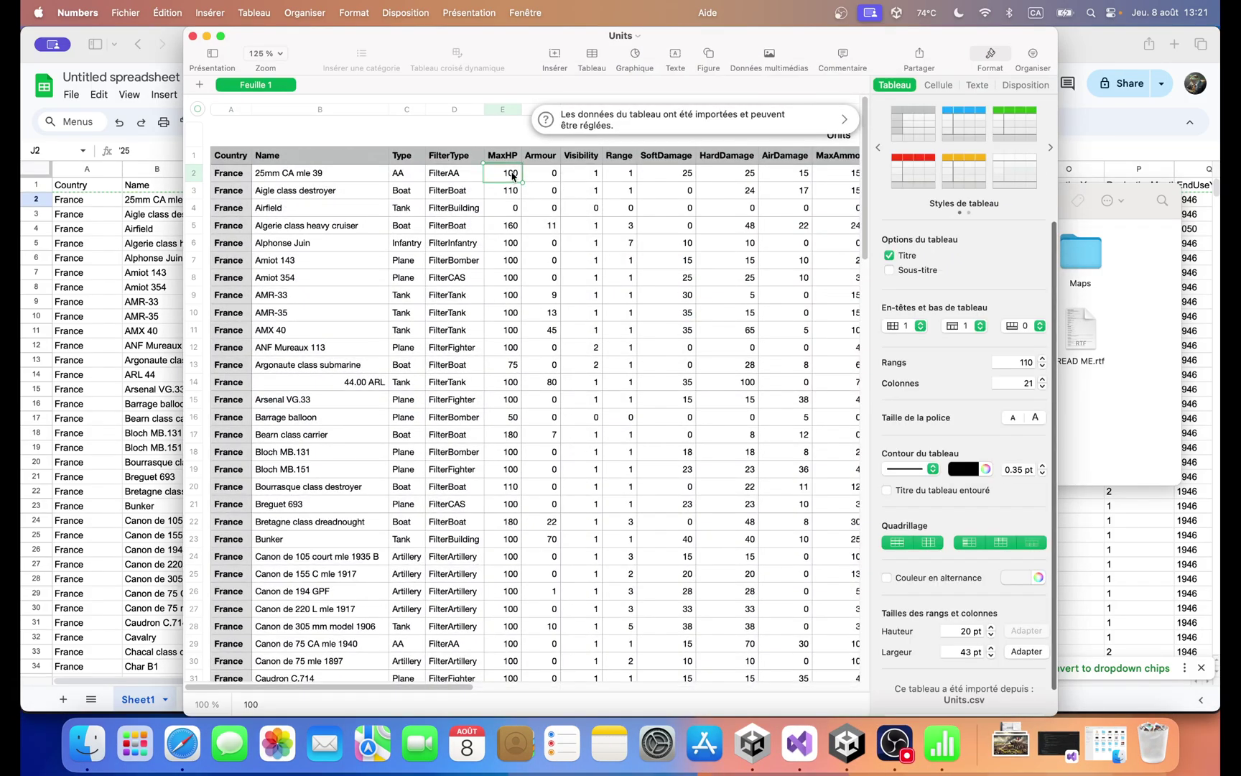
pyautogui.write('=')
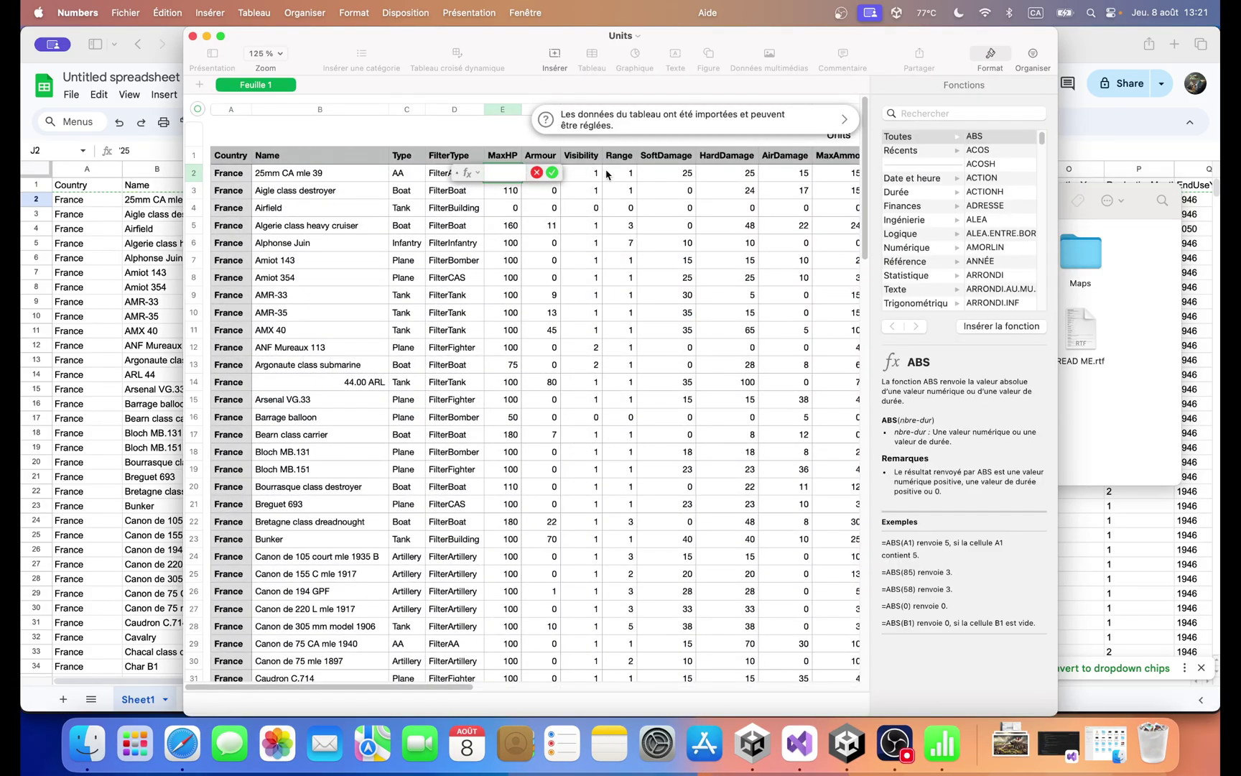
pyautogui.moveTo(588, 176); pyautogui.dragTo(797, 178)
pyautogui.press('Return')
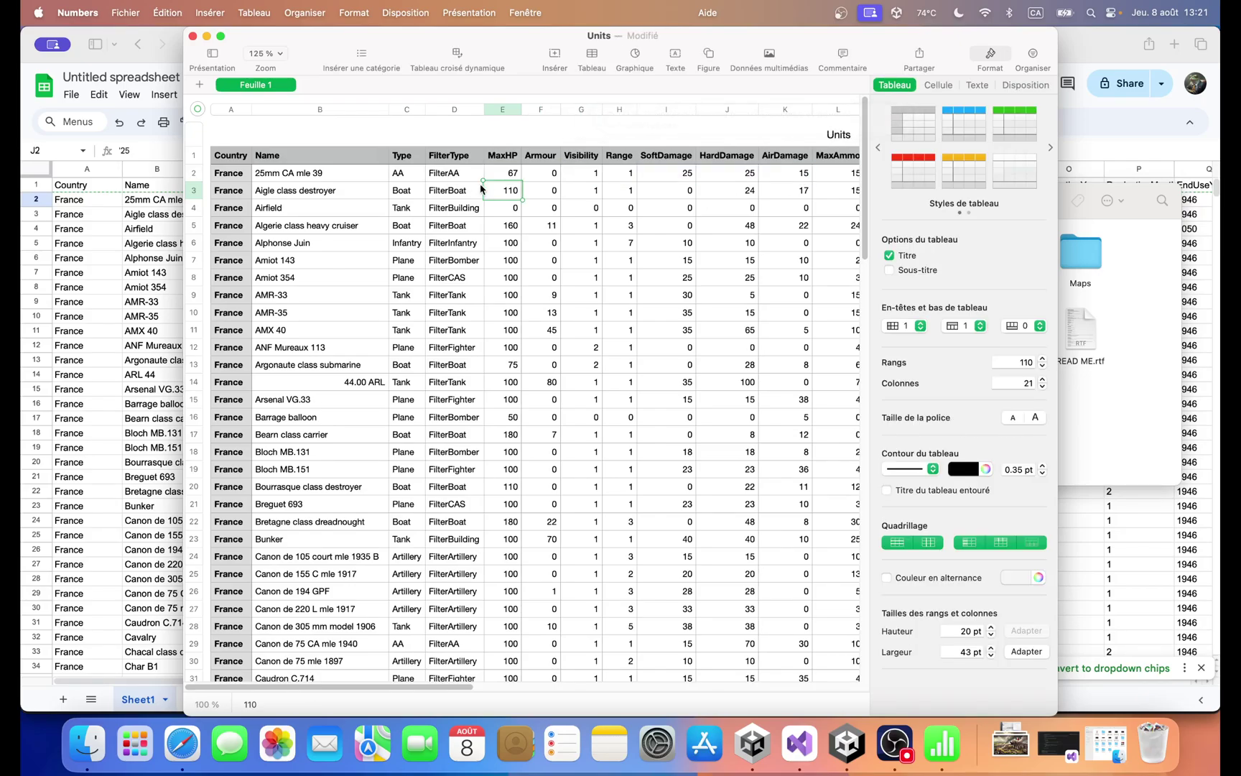
pyautogui.click(519, 174)
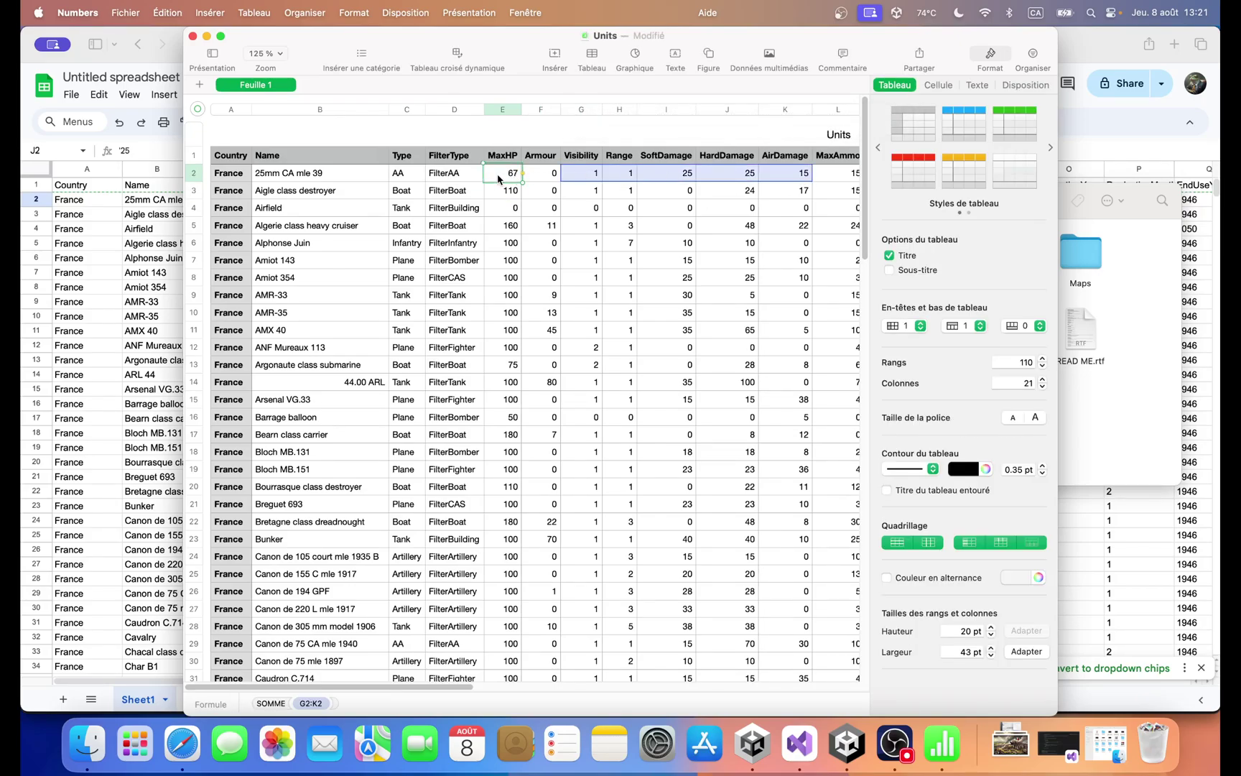
pyautogui.press('super+Tab')
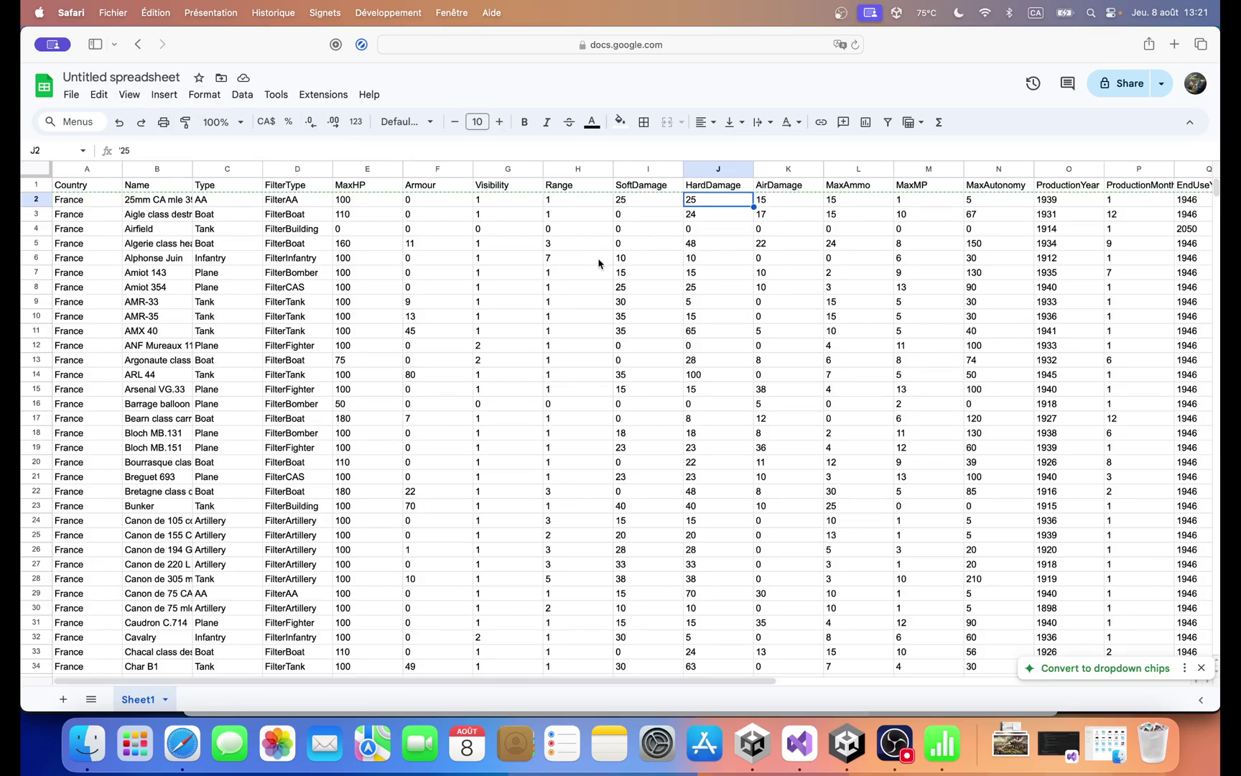
# Step: Replace all 1946 values with 1950 on this sheet, matching case and entire cell
pyautogui.click(98, 94)
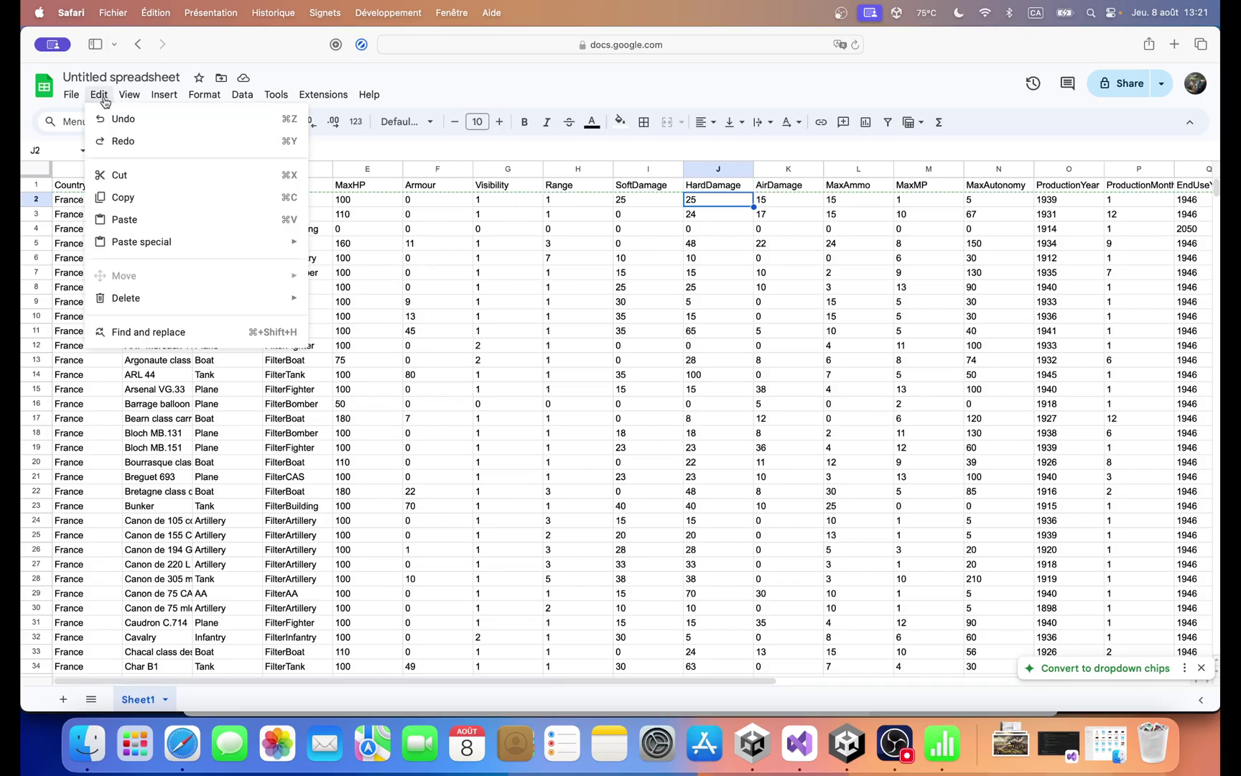
pyautogui.click(157, 330)
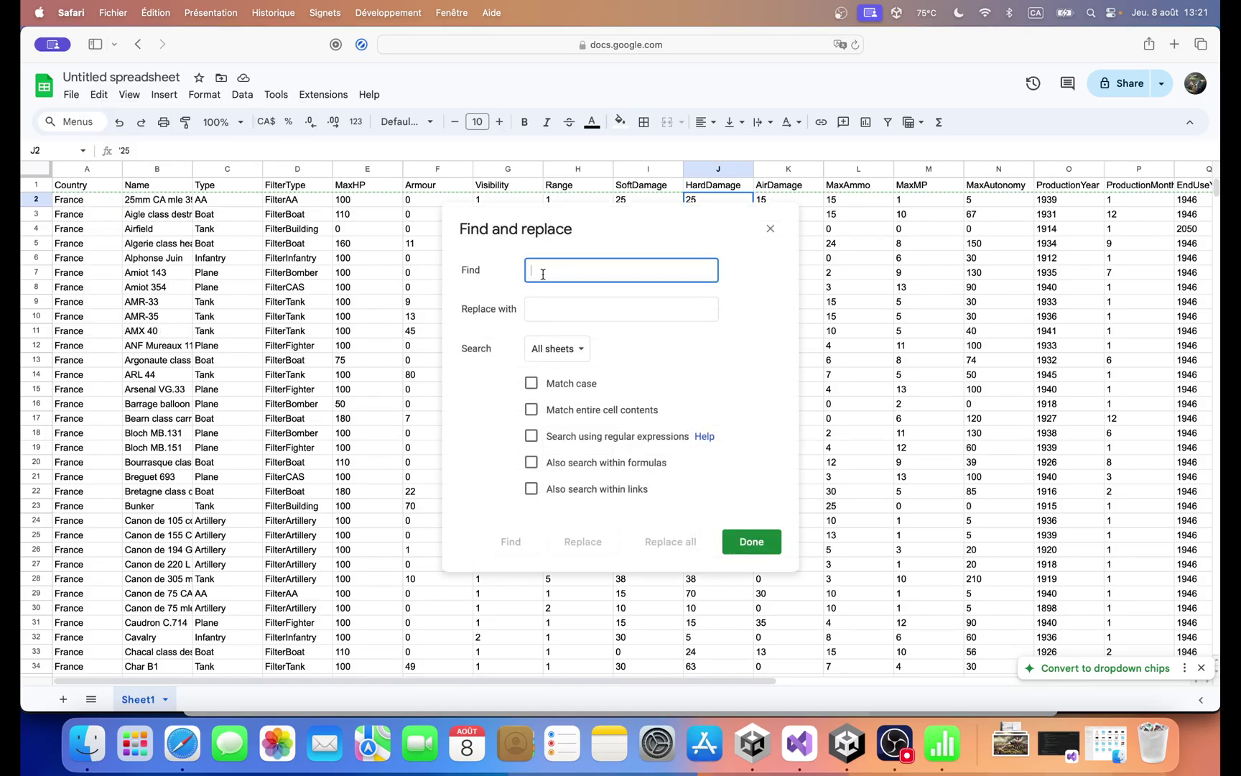
pyautogui.write('1946')
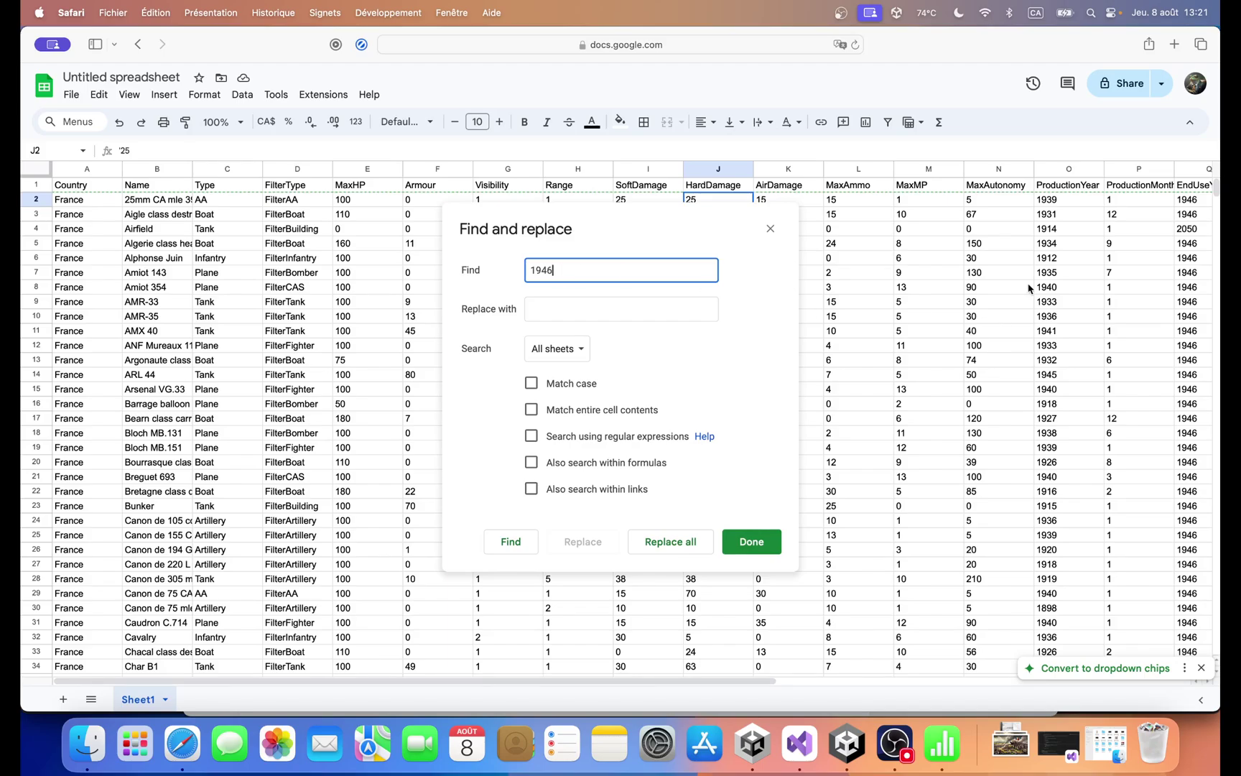
pyautogui.hscroll(5, 1120, 247)
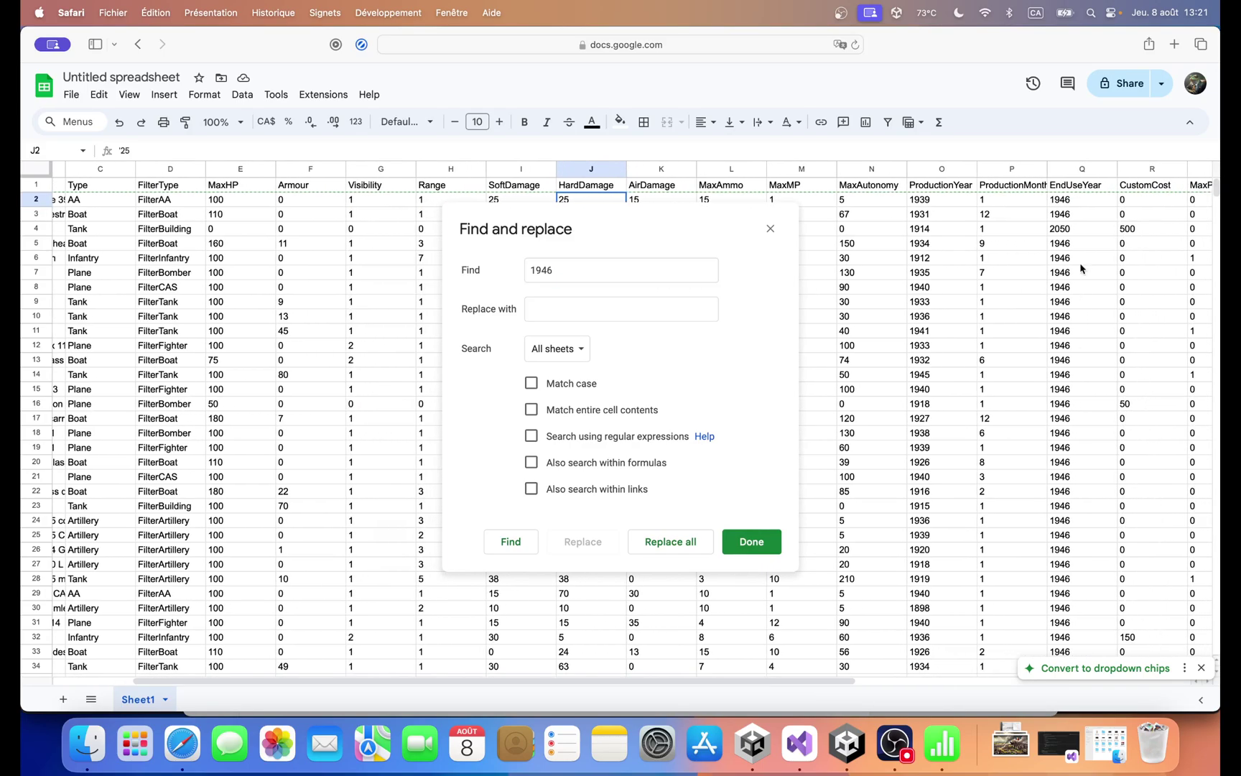
pyautogui.scroll(-10, 1081, 265)
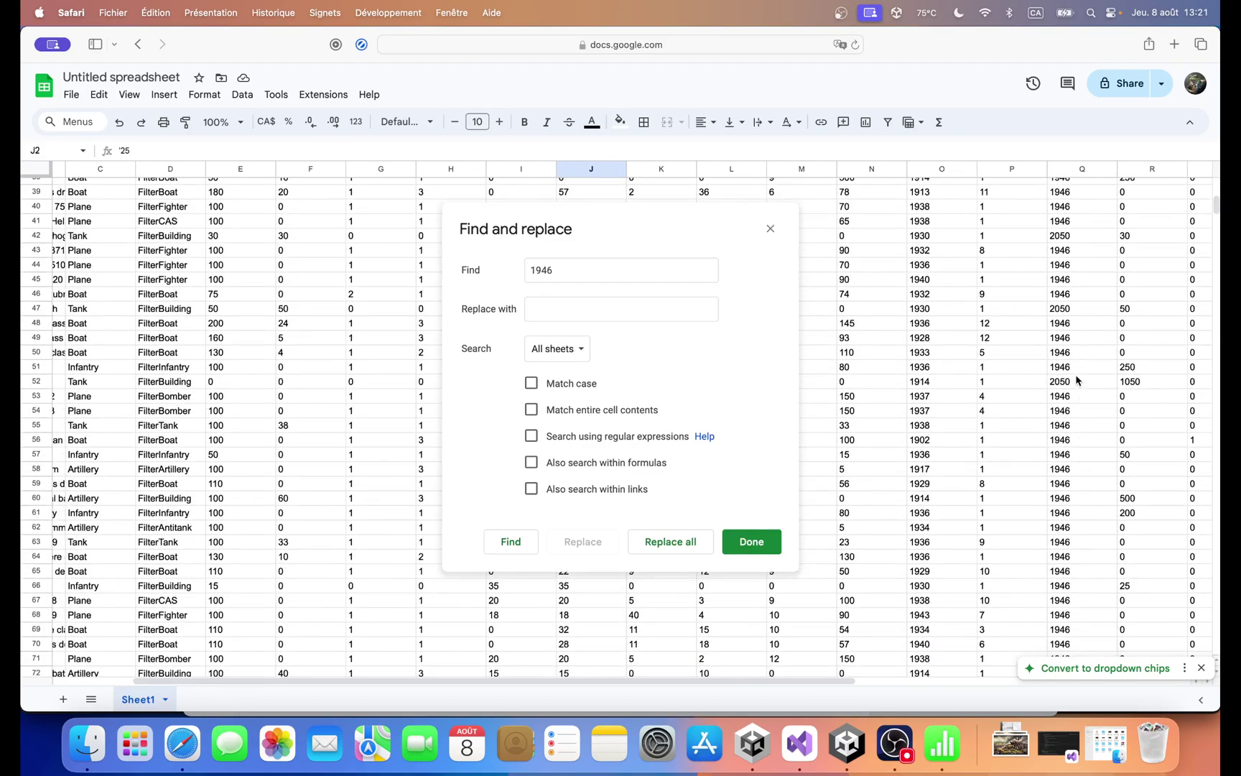
pyautogui.click(588, 310)
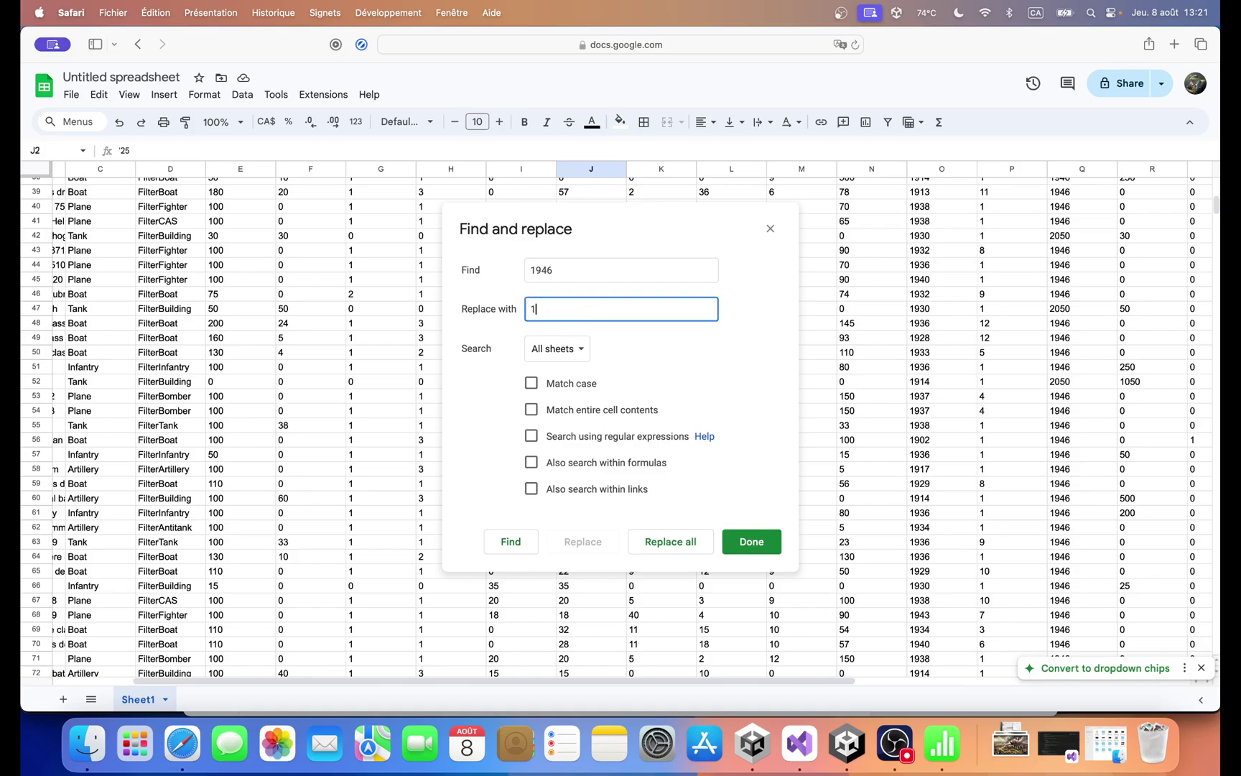
pyautogui.click(573, 385)
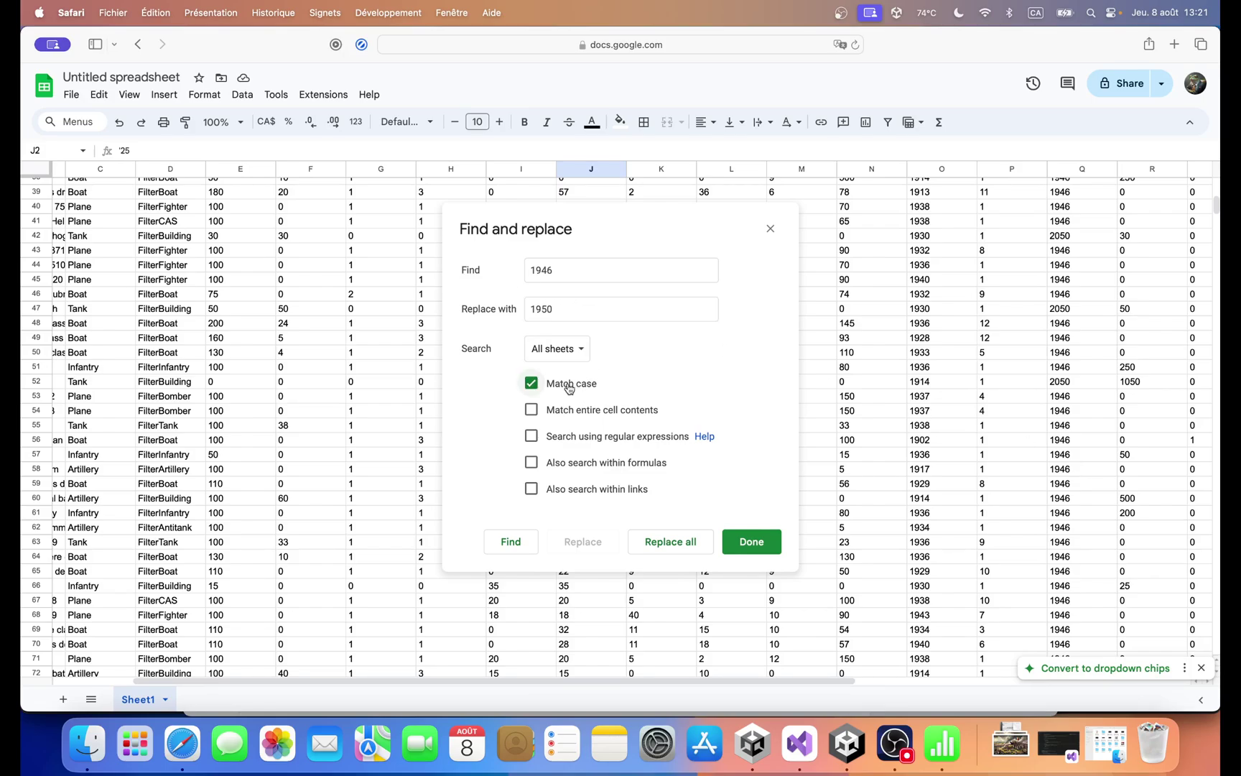
pyautogui.click(589, 411)
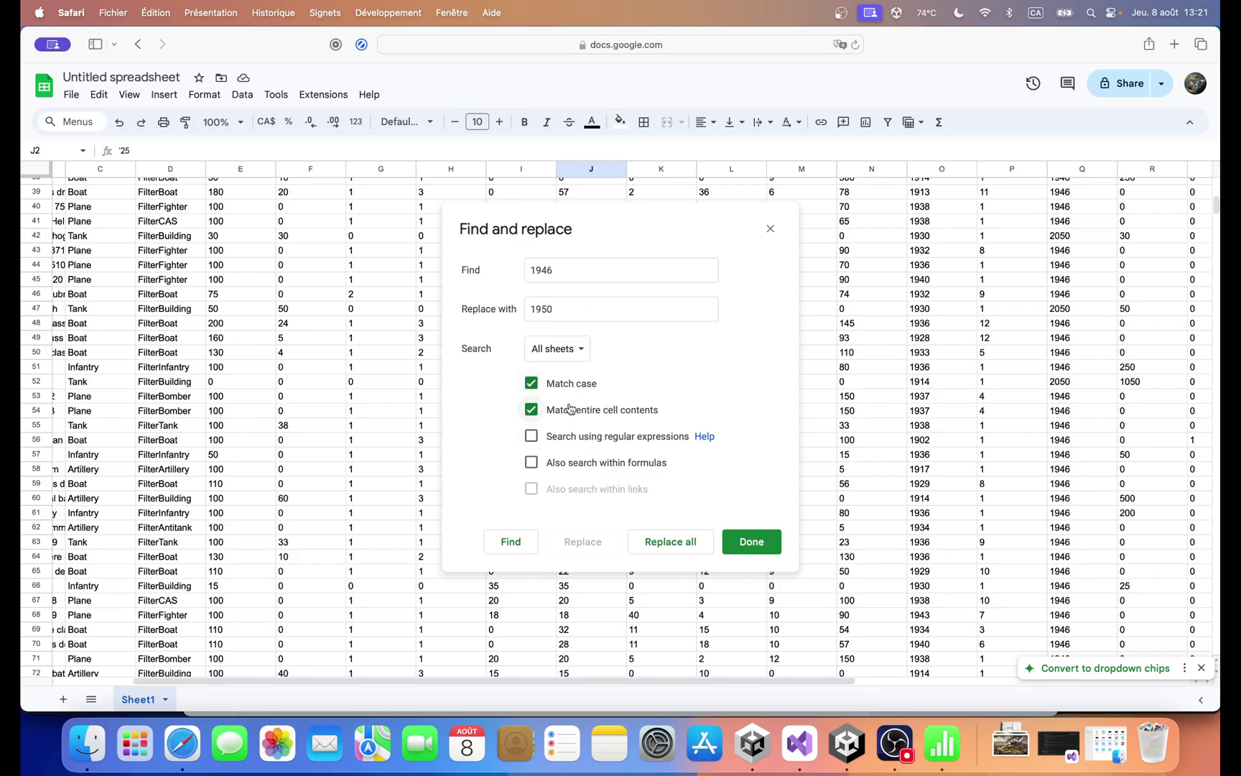
pyautogui.click(564, 350)
pyautogui.click(571, 371)
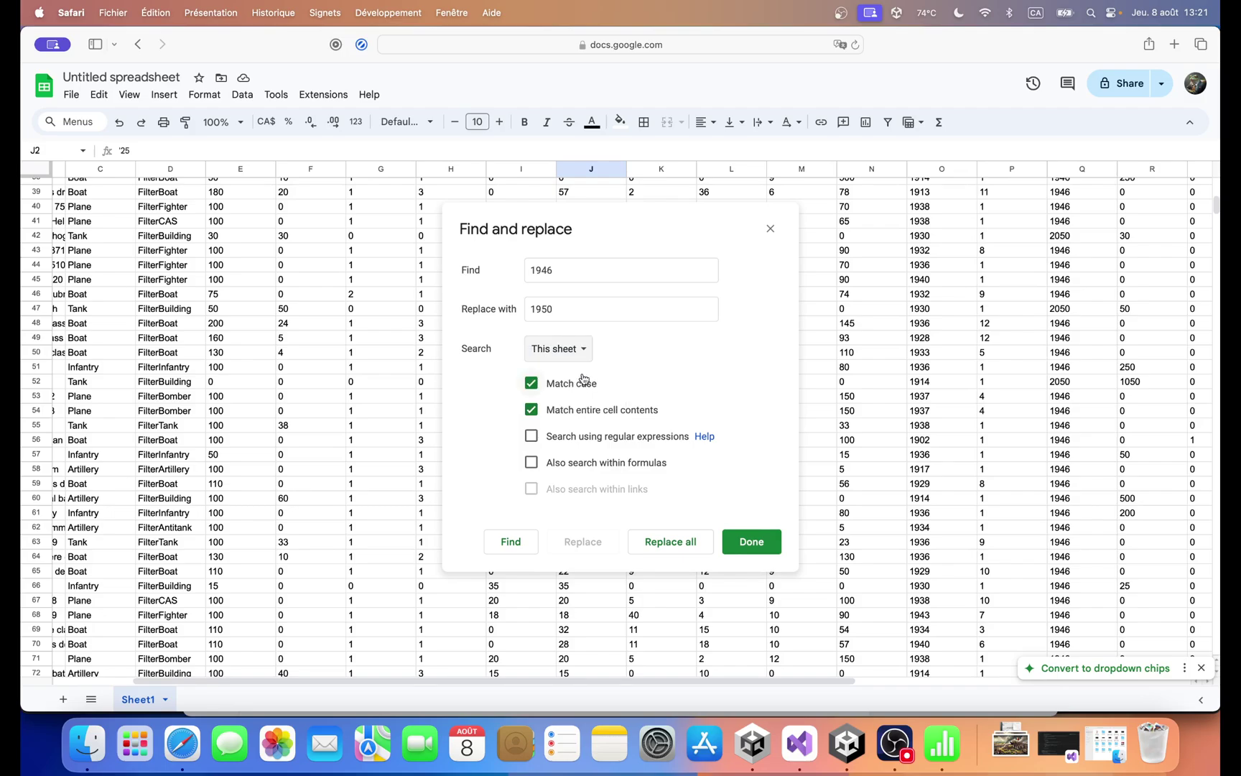
pyautogui.click(680, 551)
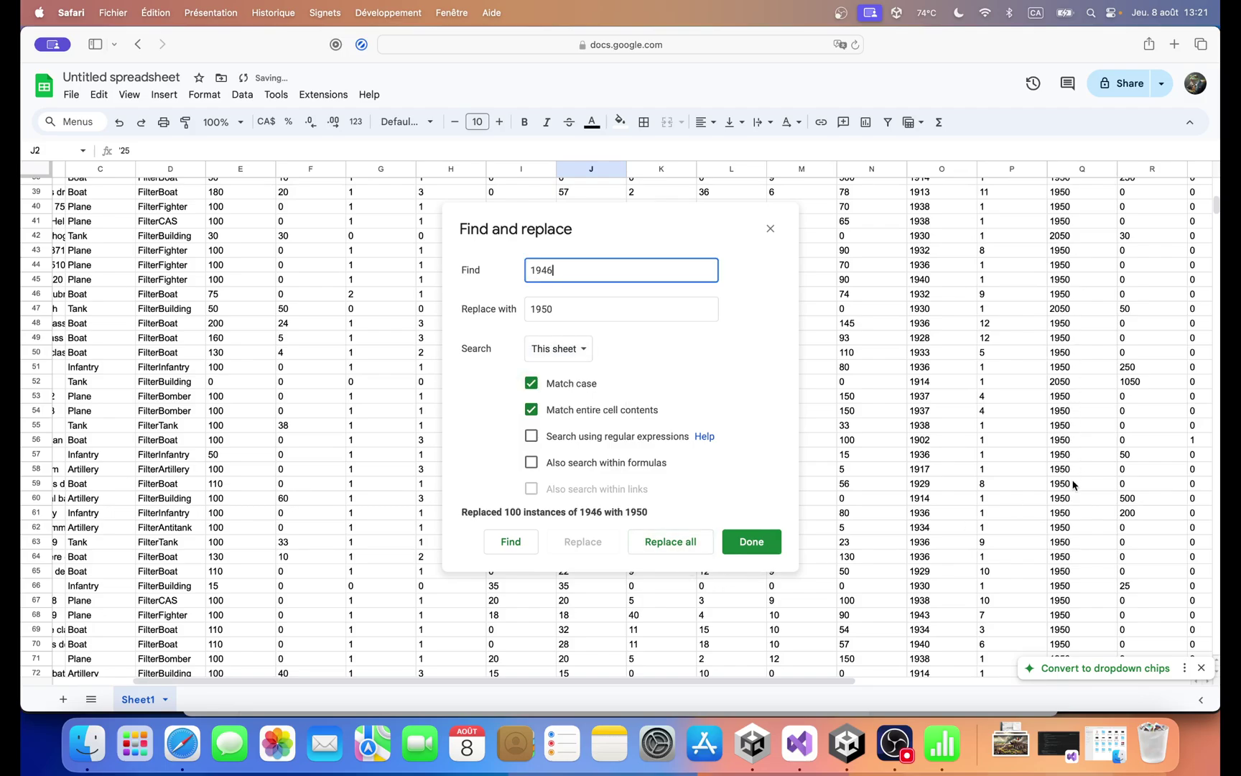
pyautogui.click(751, 542)
pyautogui.scroll(10, 1063, 402)
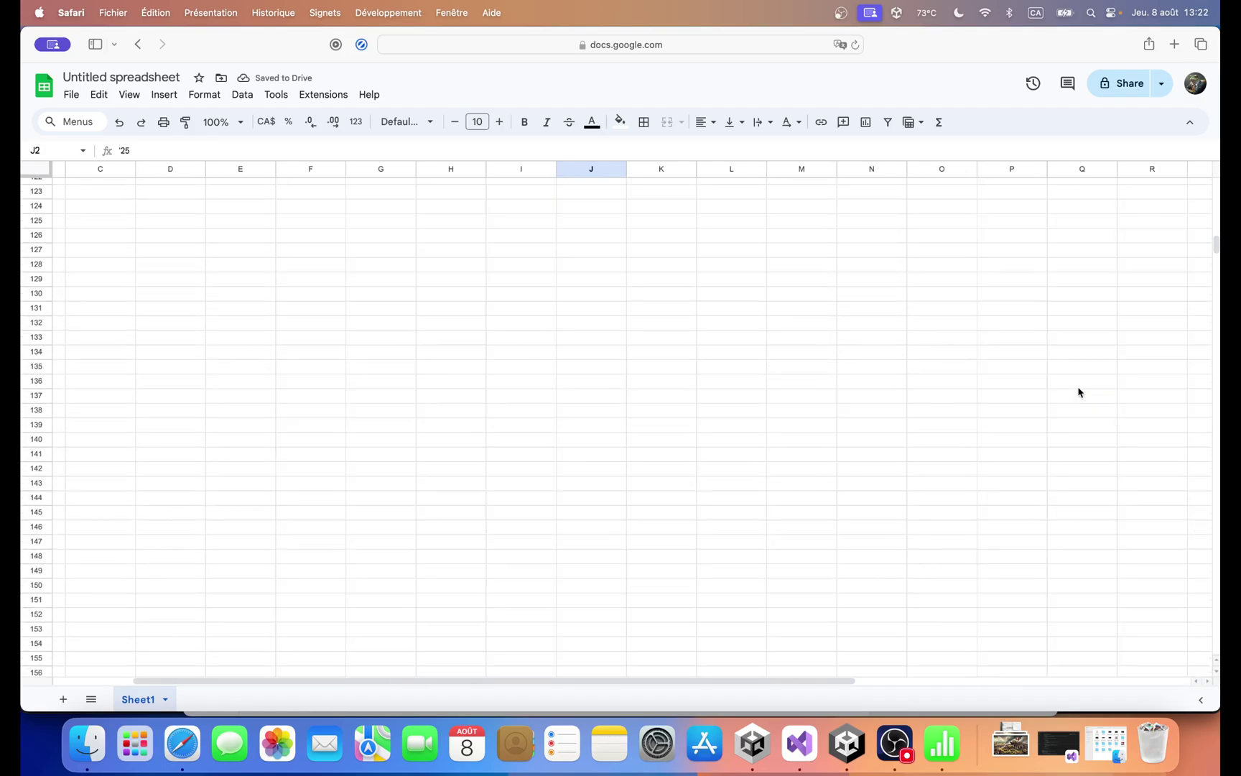
# Step: Download the sheet as Comma Separated Values (.csv)
pyautogui.hscroll(-4, 574, 431)
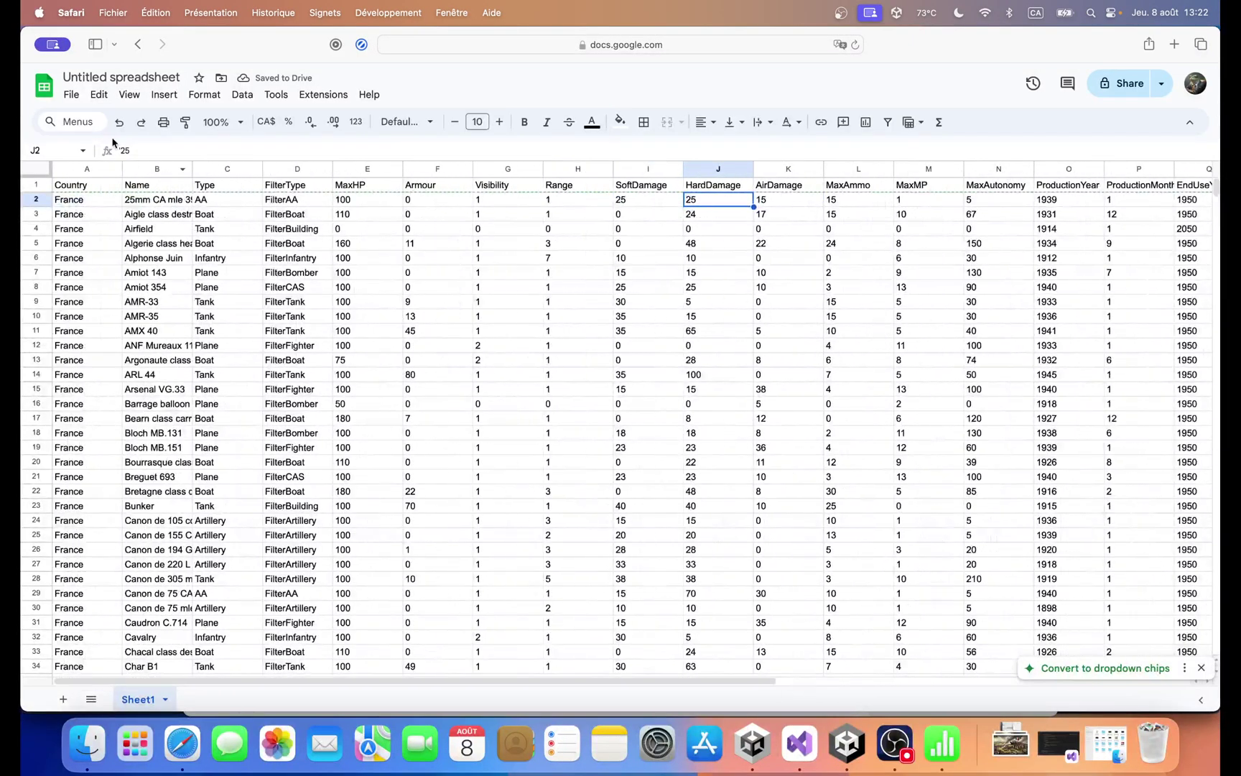
pyautogui.click(72, 95)
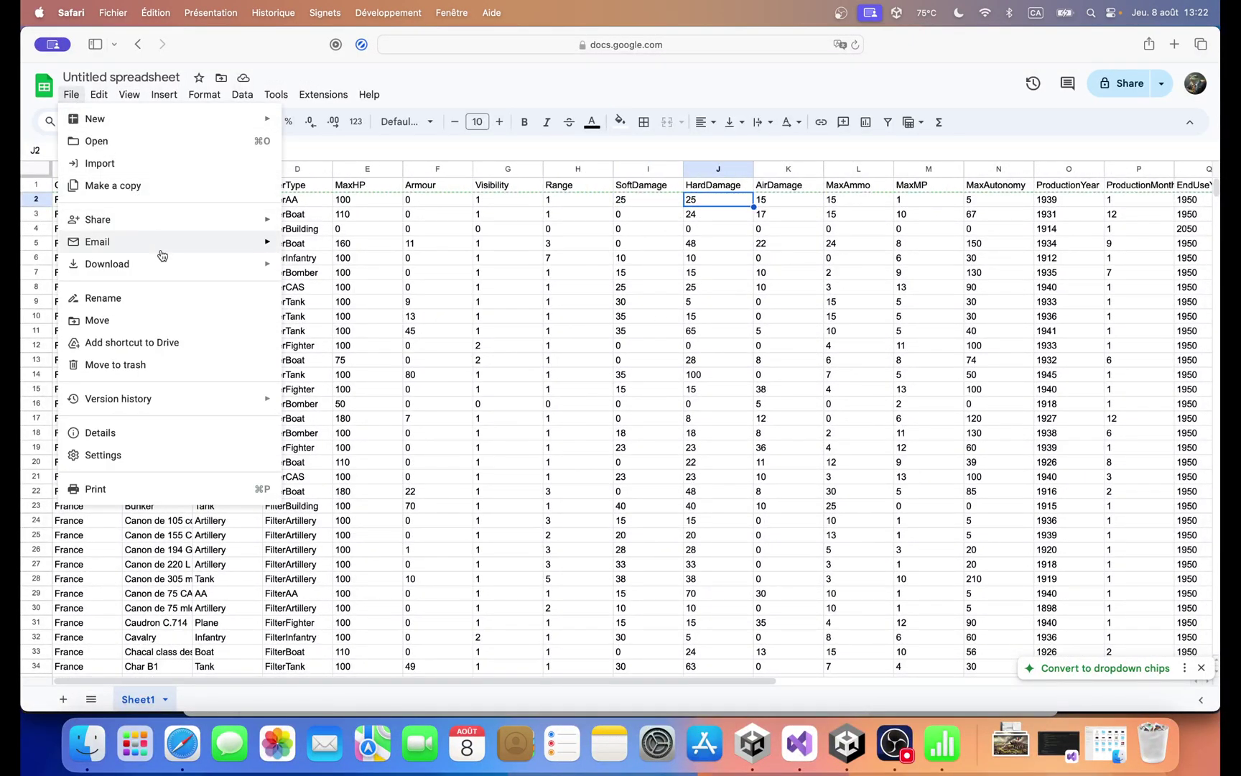
pyautogui.moveTo(189, 228)
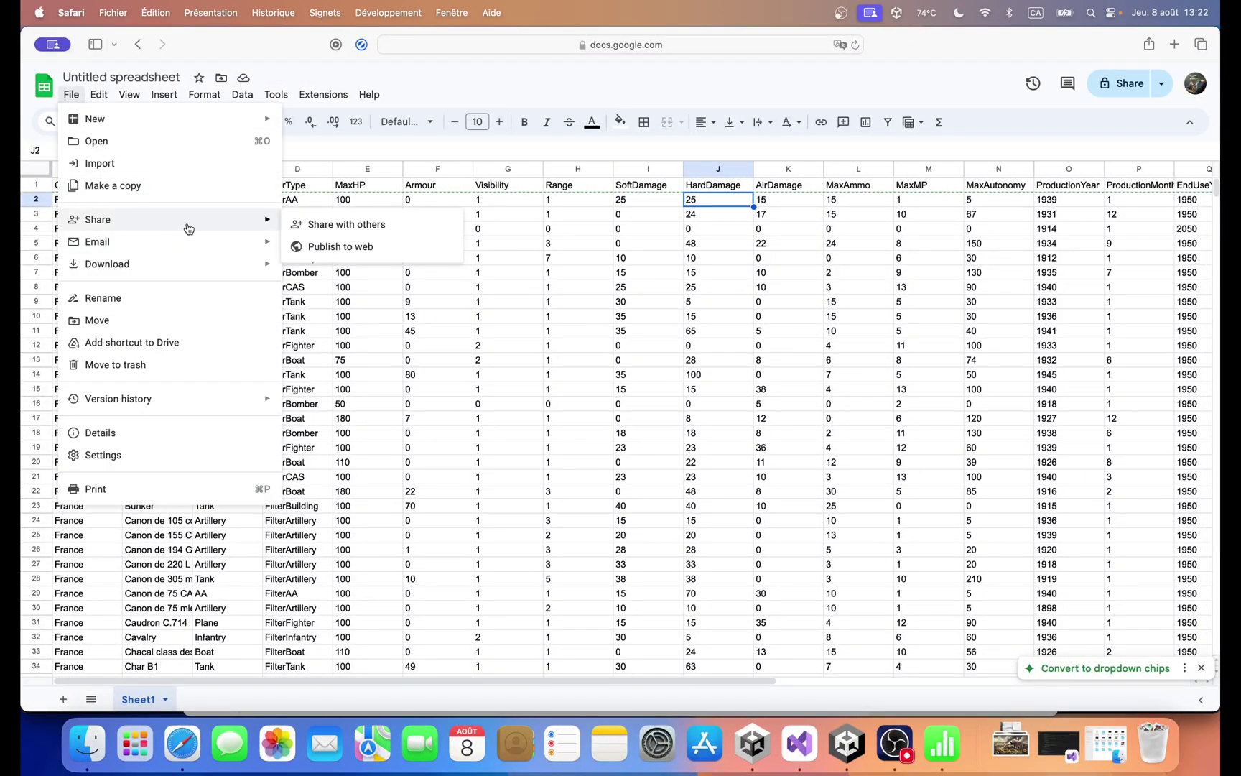
pyautogui.moveTo(185, 264)
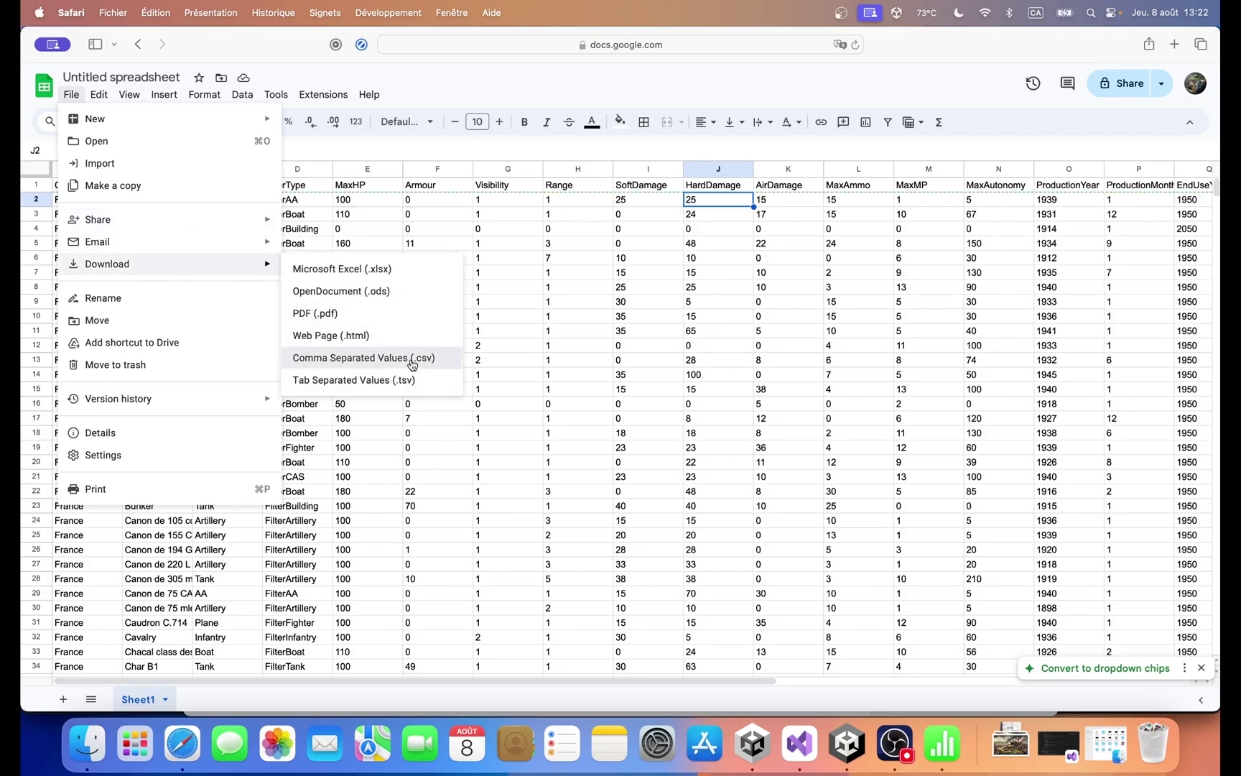
pyautogui.click(367, 365)
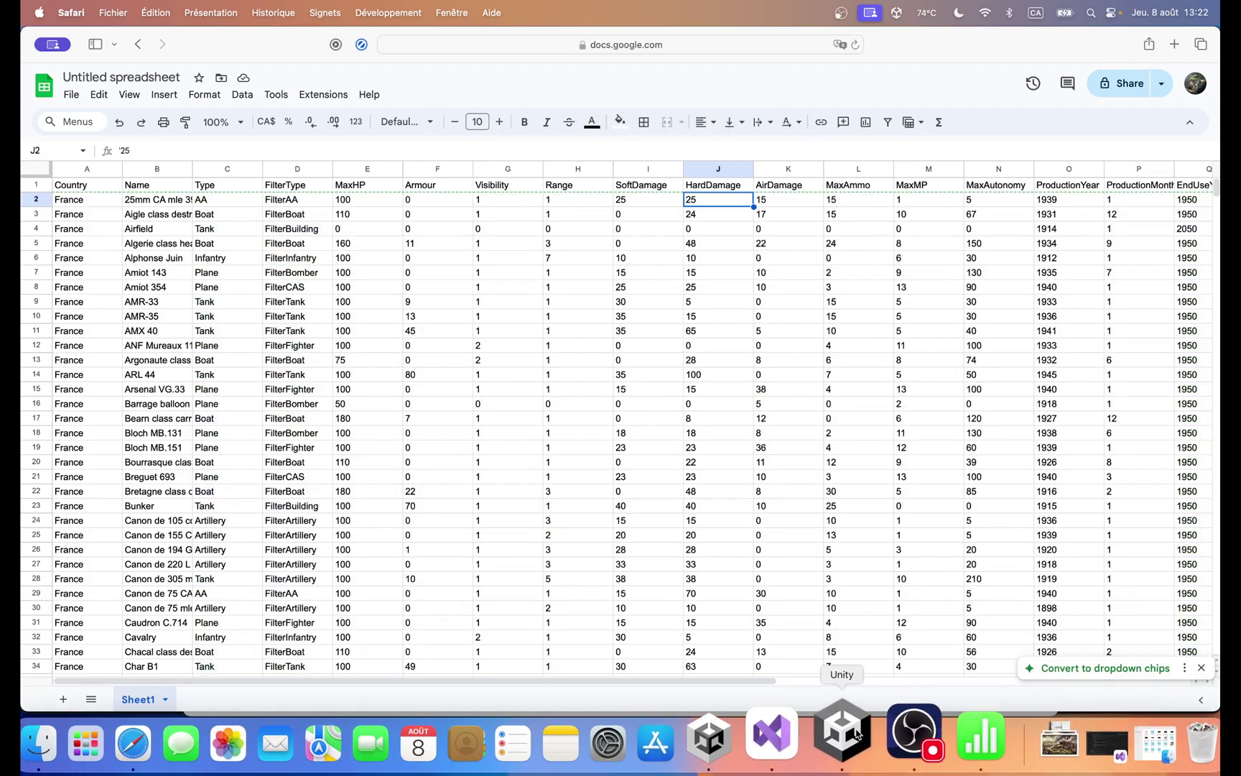
pyautogui.click(844, 743)
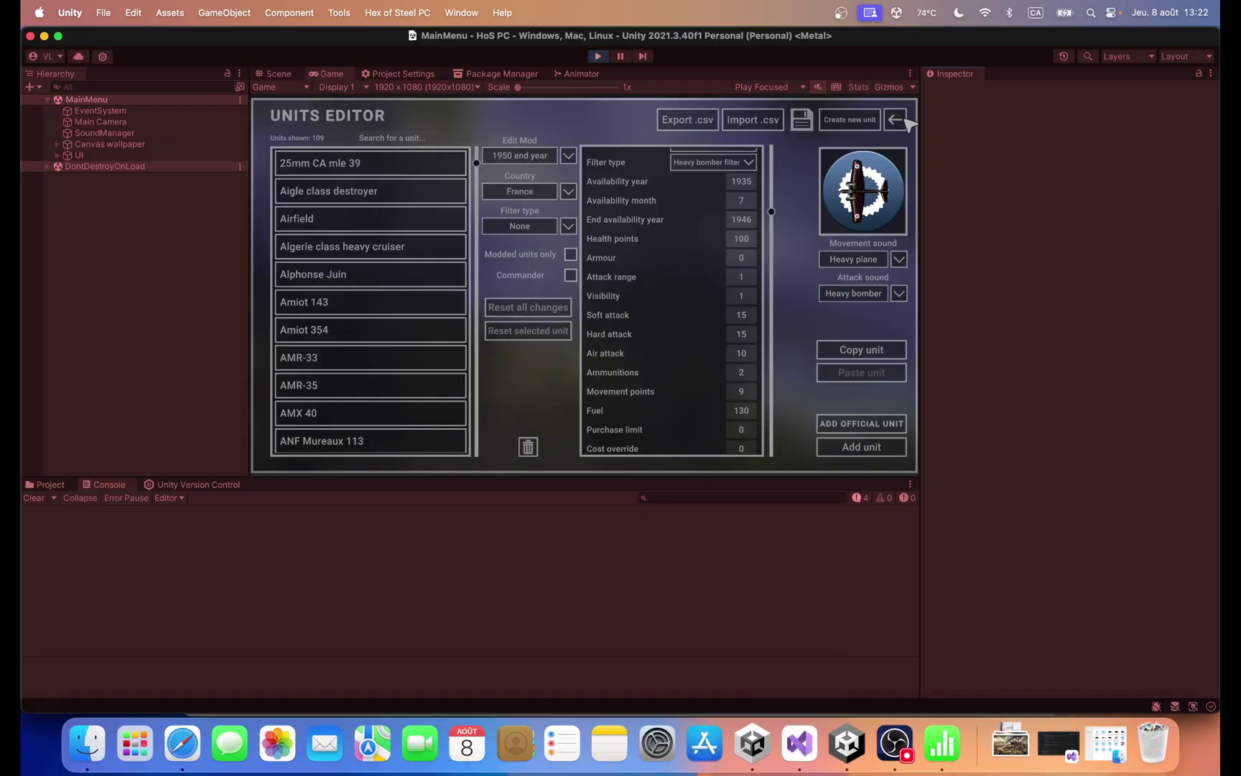
# Step: Open the Units Editor's Import .csv file chooser, then cancel it
pyautogui.click(741, 127)
pyautogui.scroll(-2, 417, 280)
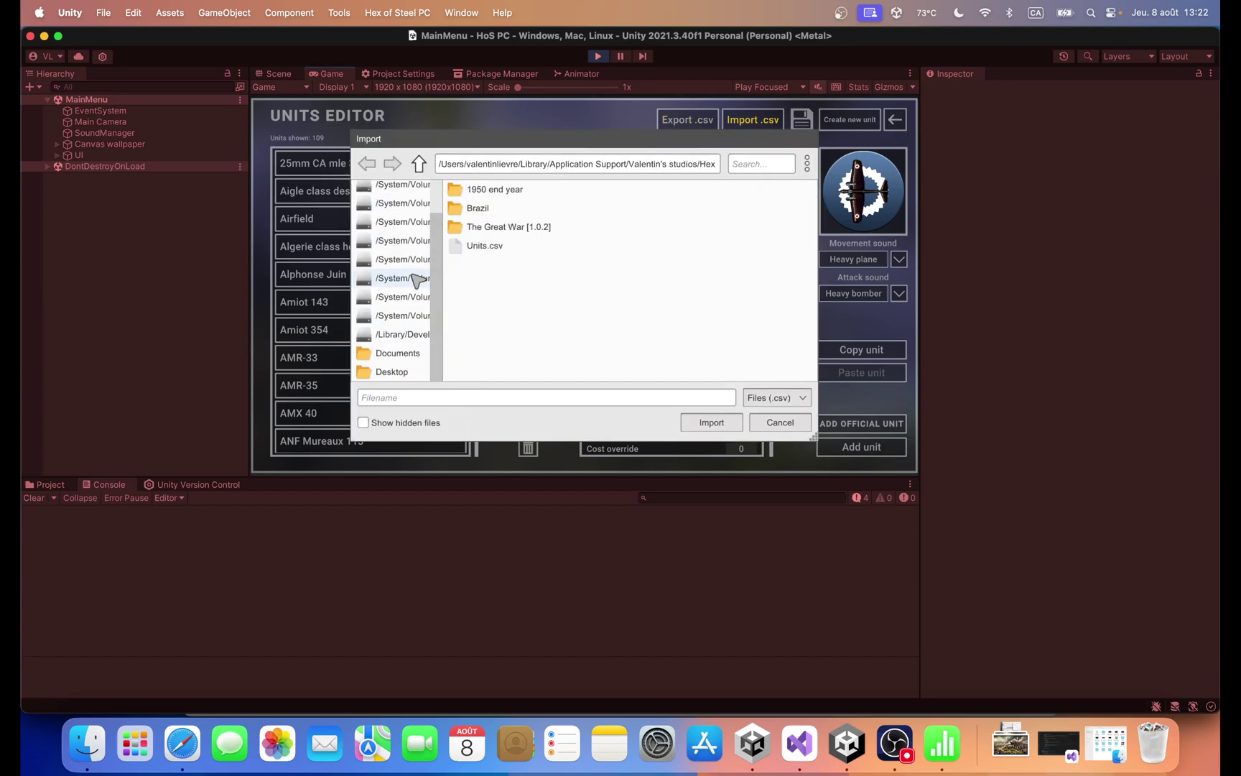
pyautogui.scroll(2, 417, 323)
pyautogui.scroll(-2, 415, 237)
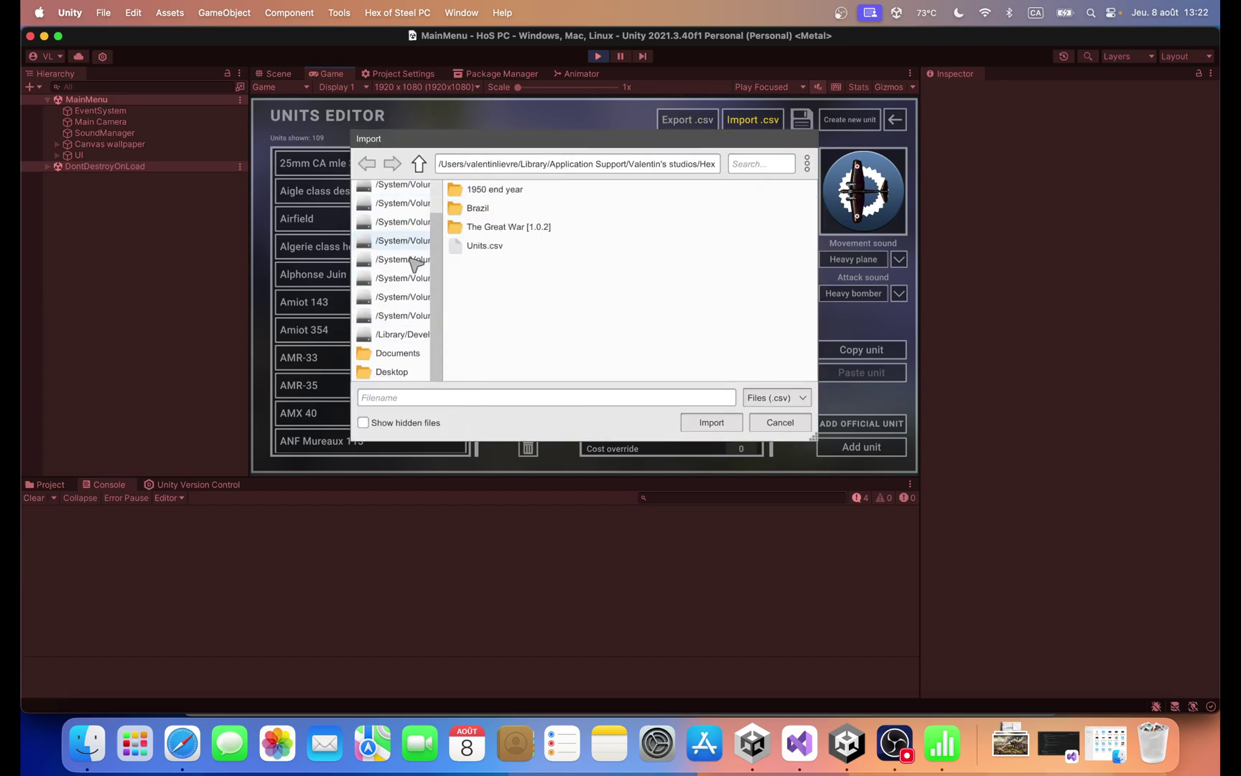
pyautogui.click(783, 424)
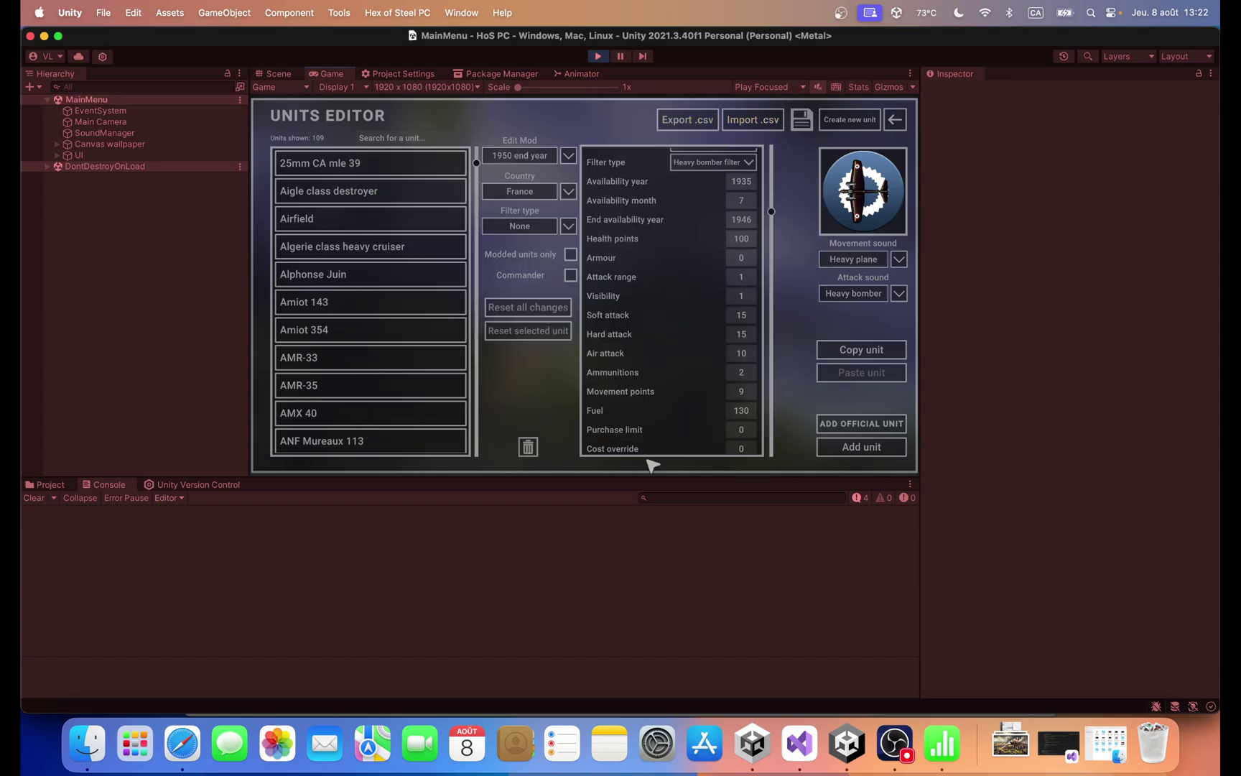
# Step: Drag the downloaded CSV from the Téléchargements stack onto the Desktop (Bureau)
pyautogui.click(86, 754)
pyautogui.moveTo(818, 202); pyautogui.dragTo(759, 154)
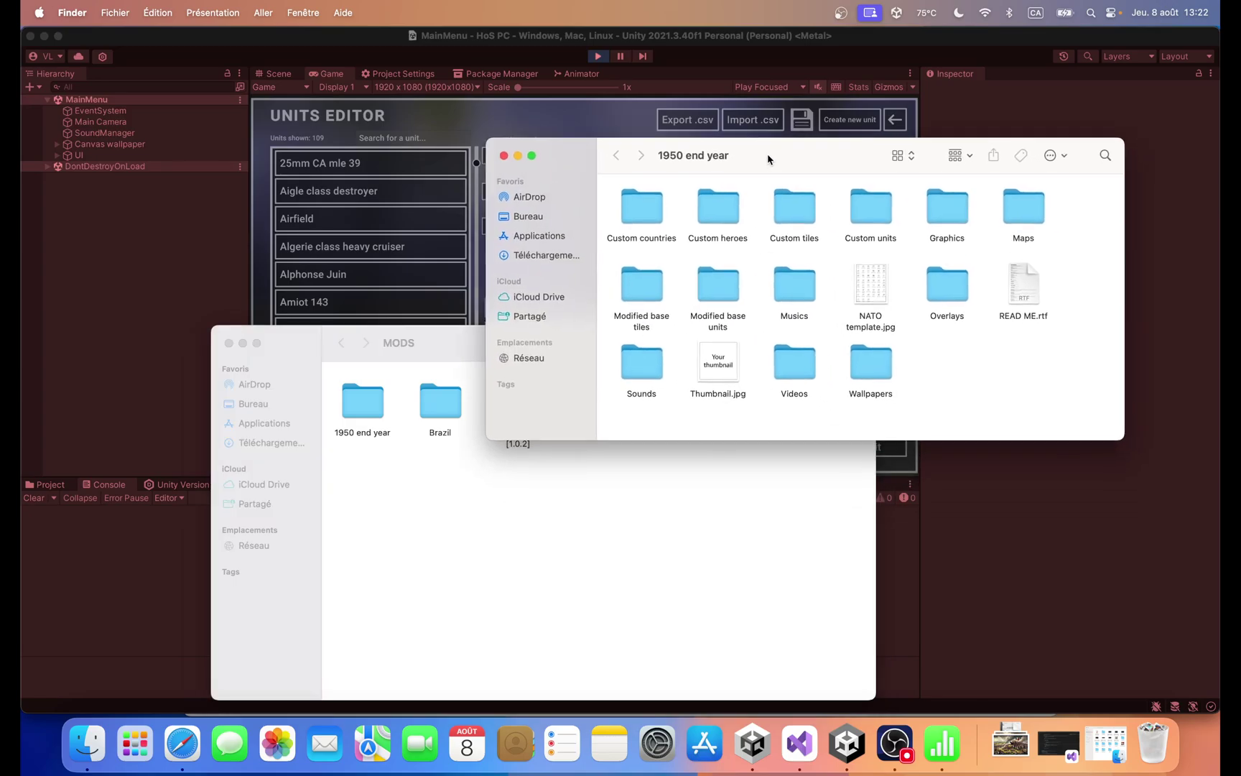
pyautogui.click(532, 215)
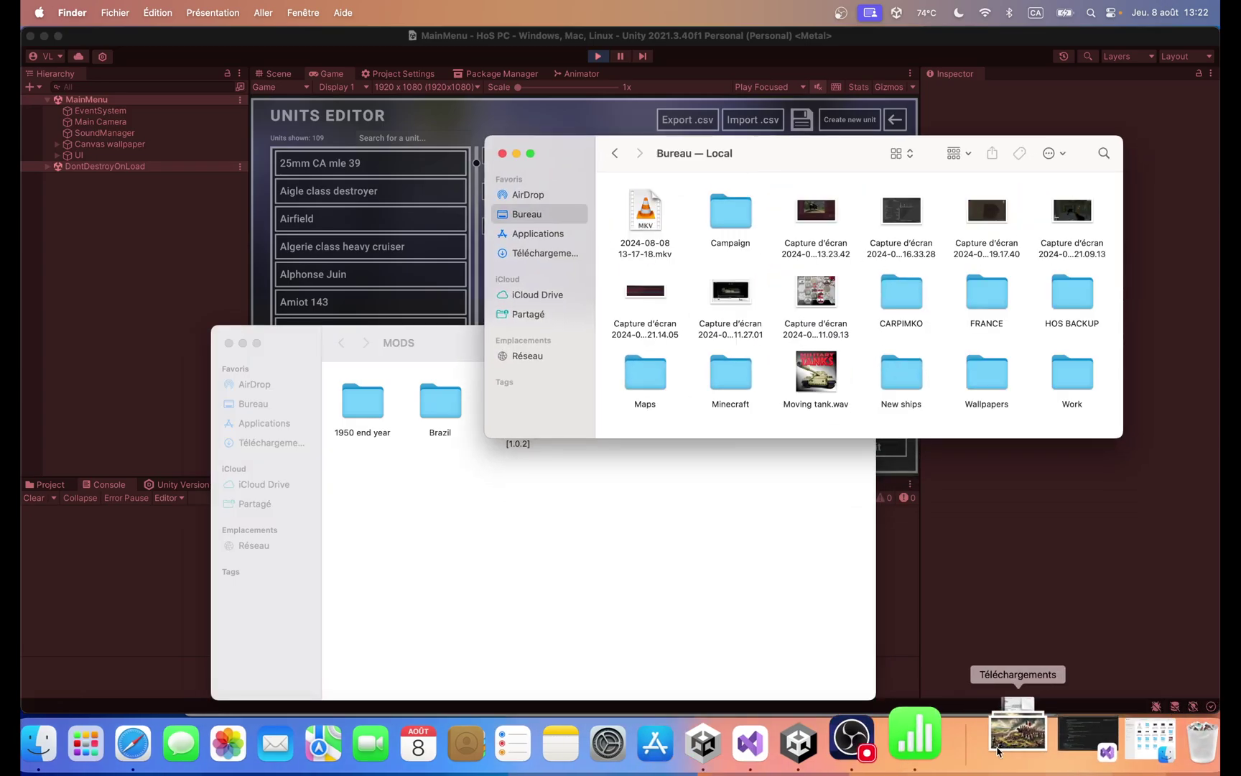
pyautogui.click(1010, 743)
pyautogui.moveTo(512, 615); pyautogui.dragTo(937, 357)
# Step: Import 'Untitled spreadsheet - Sheet1.csv' from the Desktop into the Units Editor
pyautogui.click(571, 106)
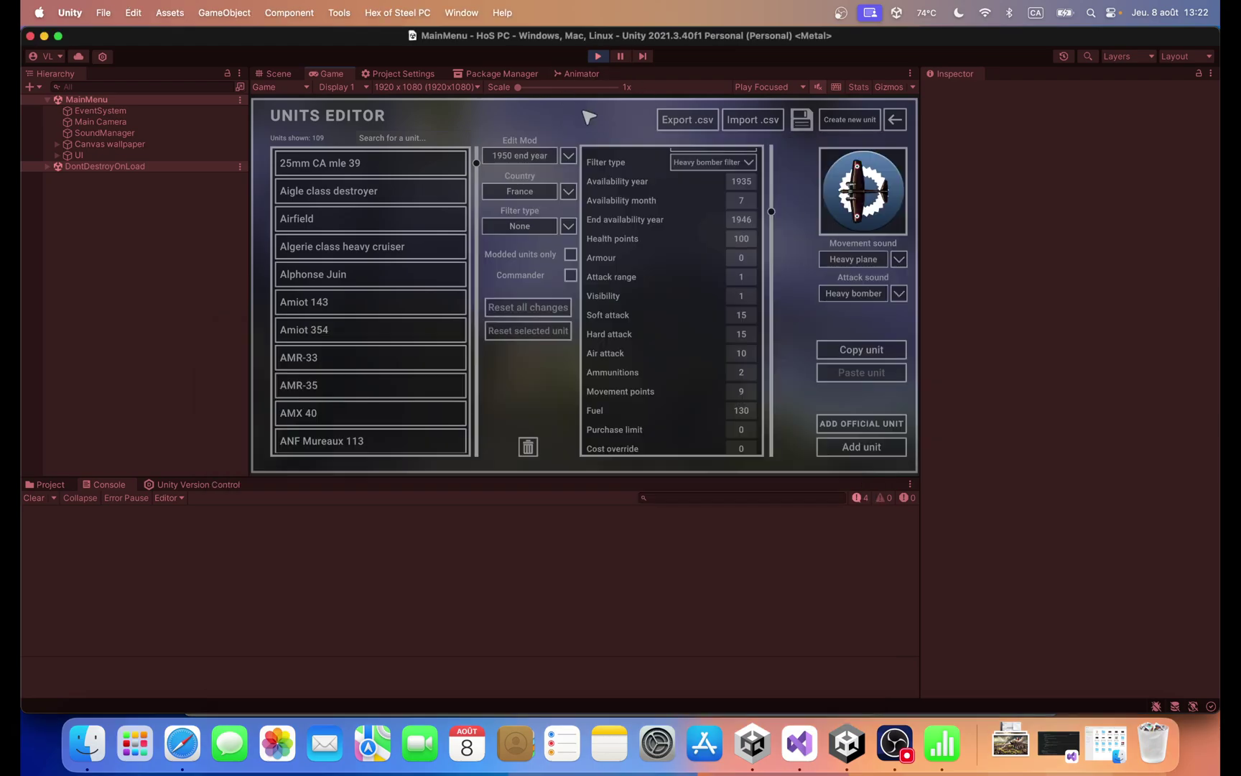
pyautogui.click(752, 119)
pyautogui.click(393, 371)
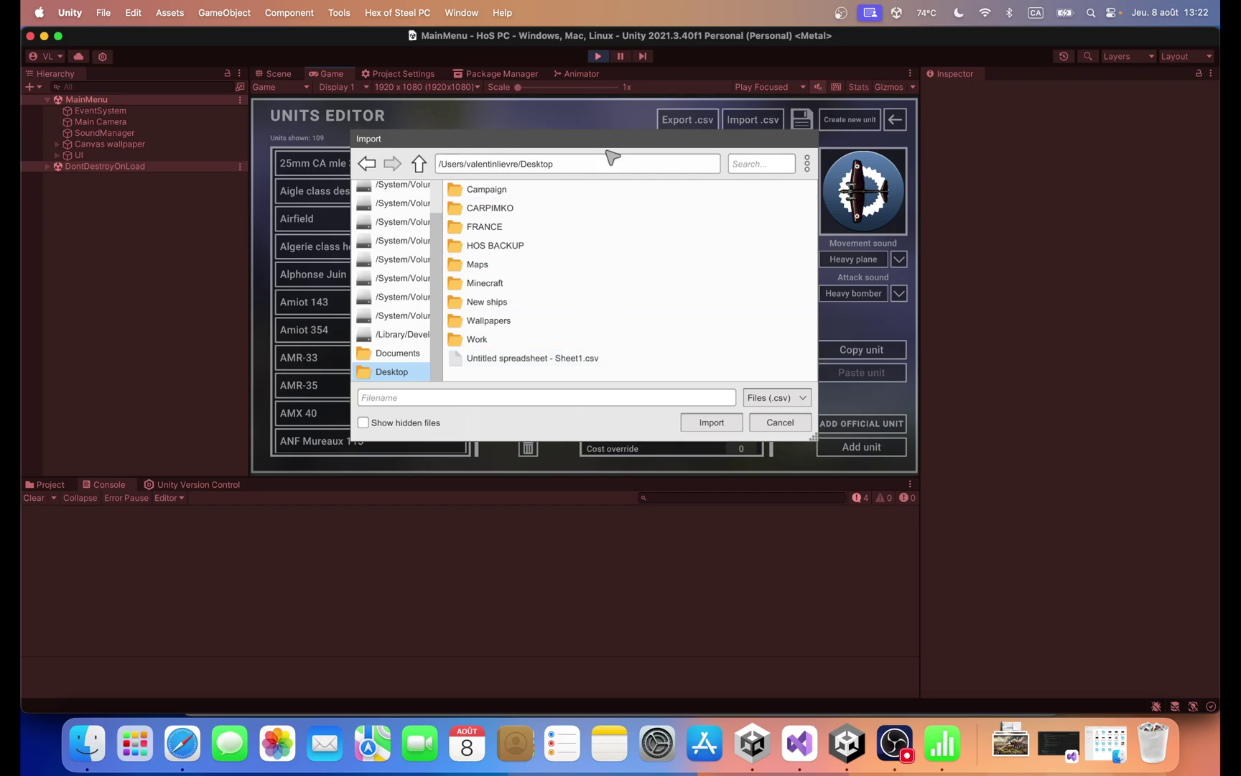
pyautogui.moveTo(607, 144); pyautogui.dragTo(411, 125)
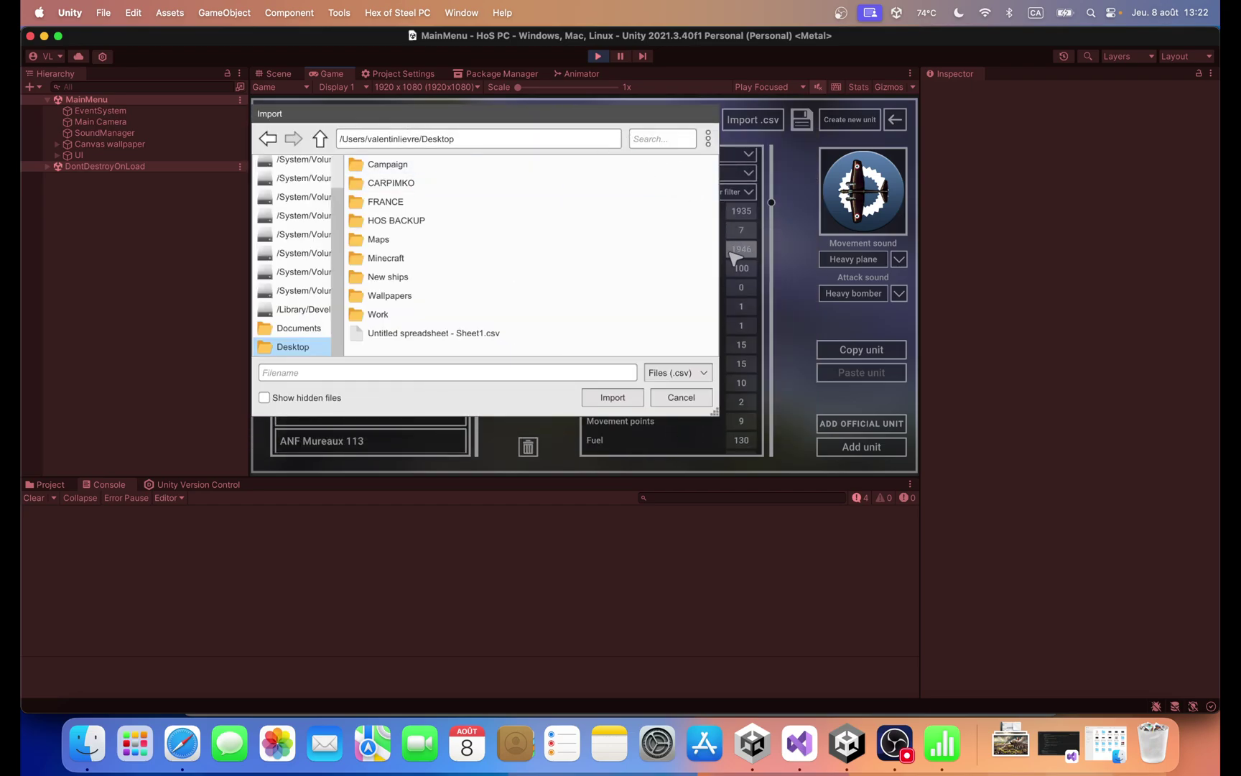
pyautogui.moveTo(583, 114); pyautogui.dragTo(645, 125)
pyautogui.doubleClick(506, 334)
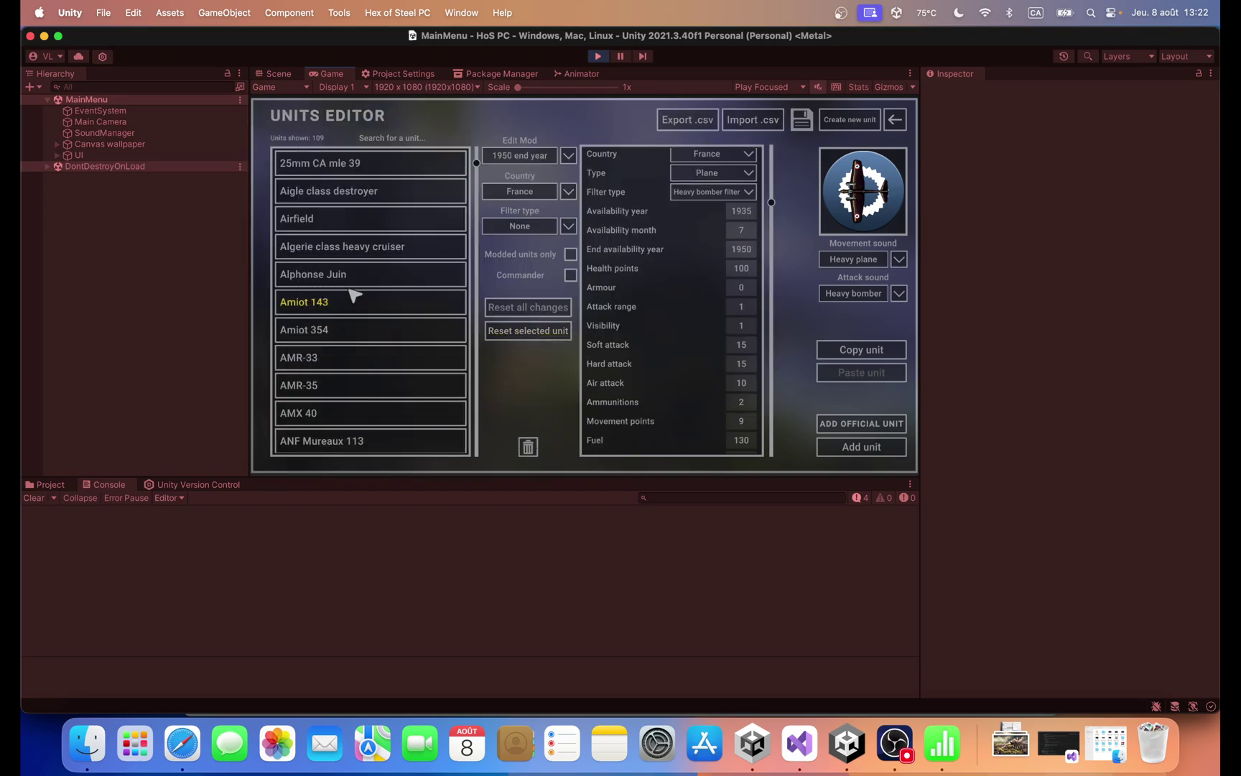
# Step: Inspect the Amiot 354, AMX 40, a French fighter, Bearn and Bretagne stats
pyautogui.click(346, 332)
pyautogui.click(352, 411)
pyautogui.scroll(-3, 397, 347)
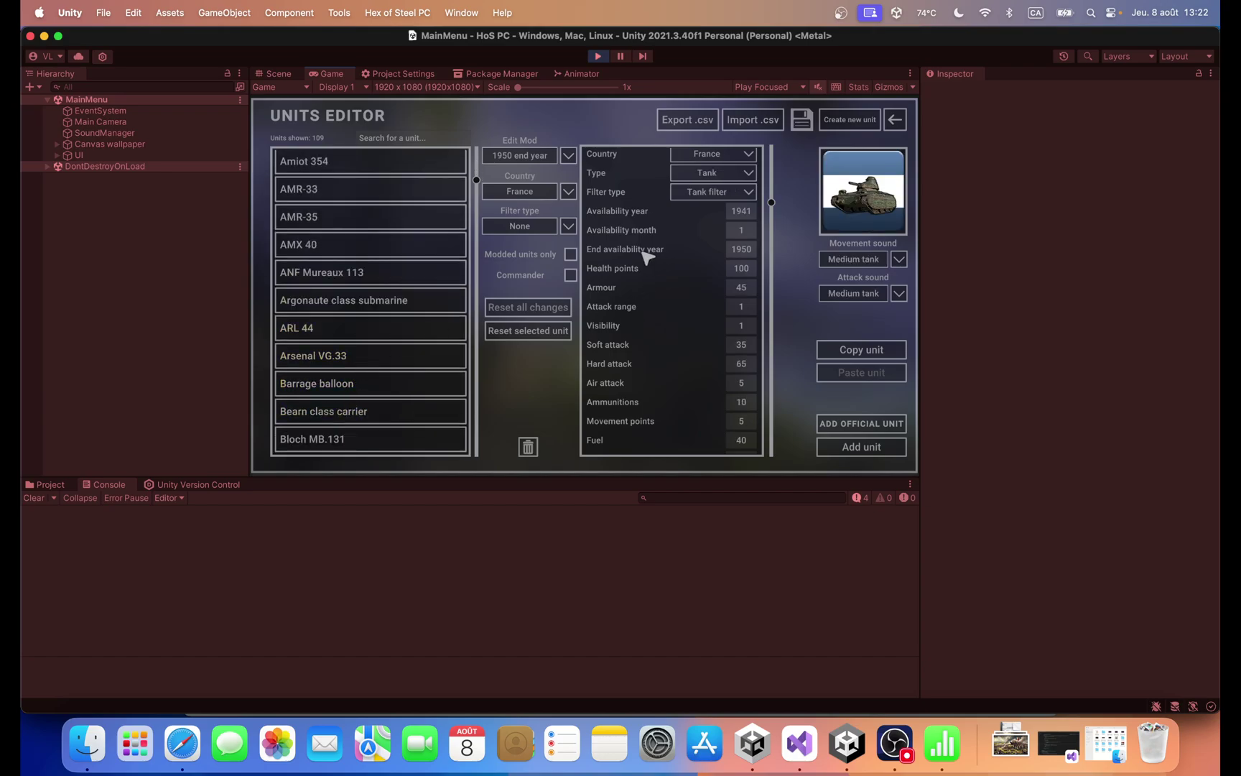
pyautogui.click(335, 388)
pyautogui.click(338, 410)
pyautogui.scroll(-2, 352, 367)
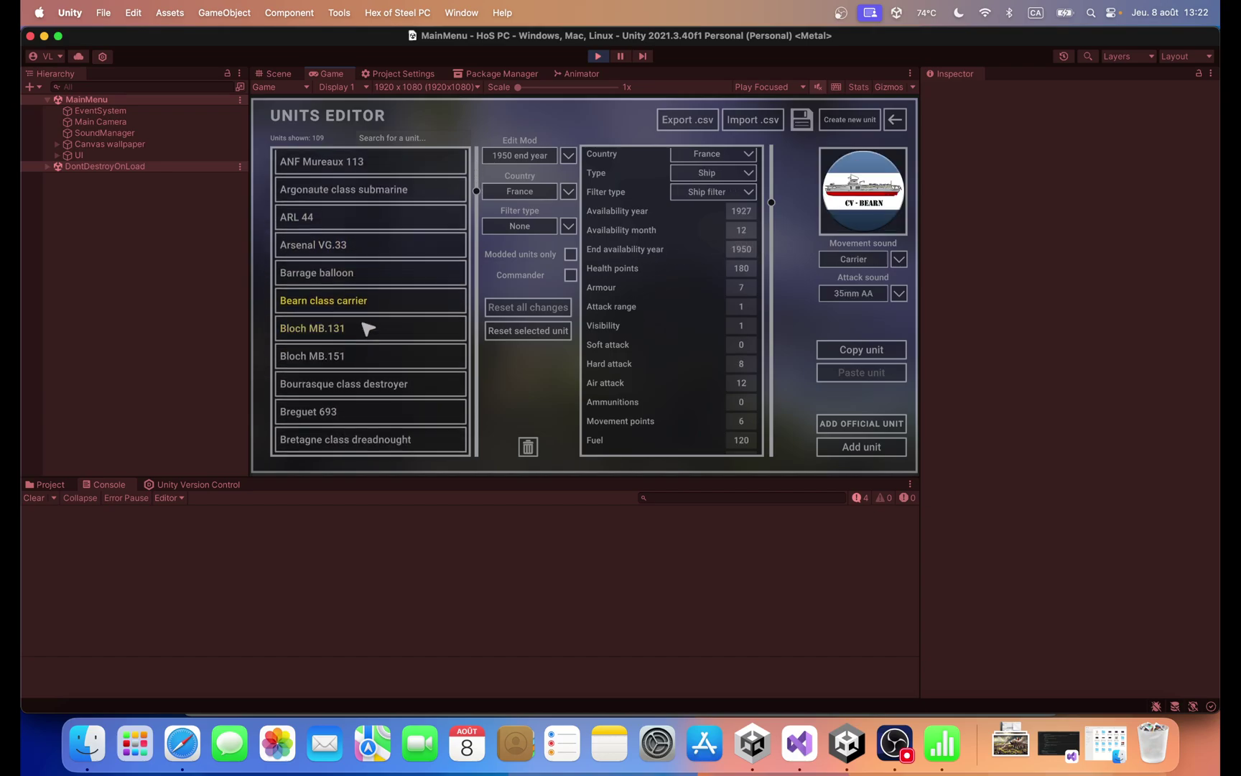
pyautogui.scroll(-1, 363, 359)
pyautogui.click(368, 402)
# Step: Inspect French artillery, Canon de 220 L mle 1917, Canon de 75 CA mle 1940 and Caudron stats
pyautogui.scroll(-1, 368, 359)
pyautogui.scroll(-1, 368, 327)
pyautogui.click(363, 354)
pyautogui.click(375, 412)
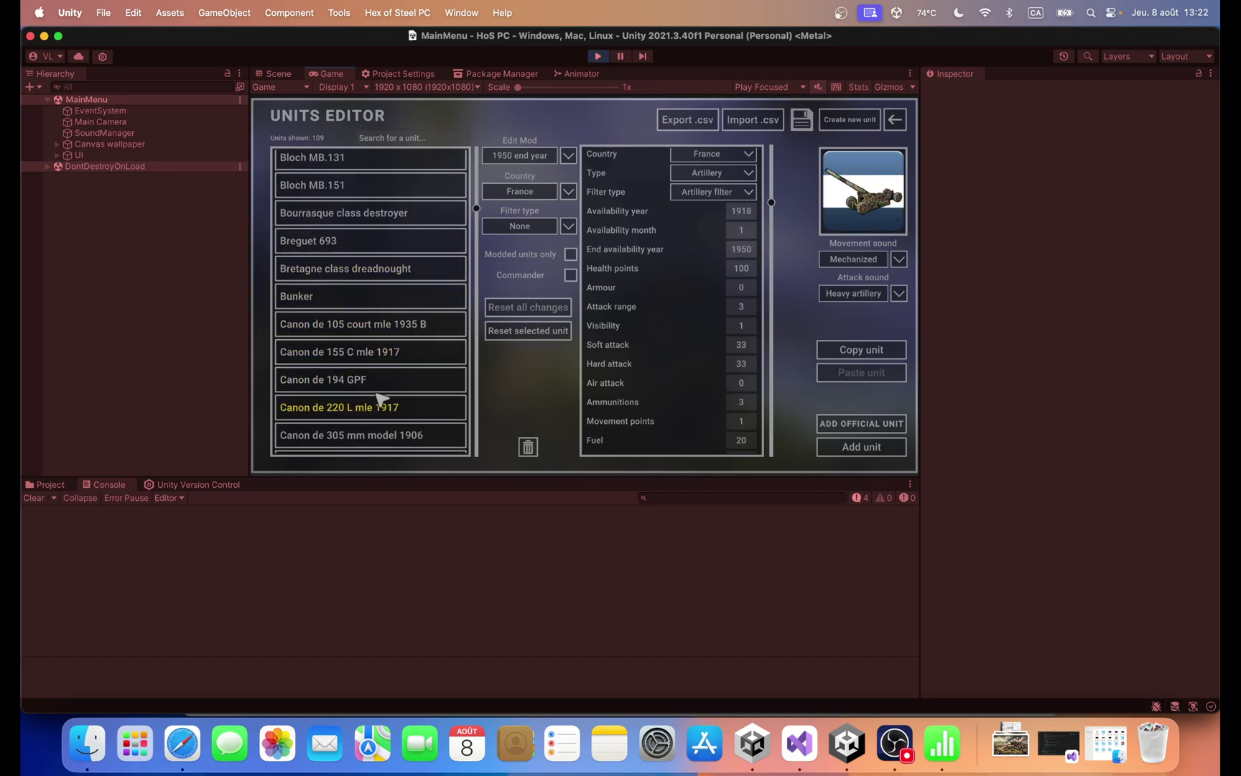
pyautogui.scroll(-3, 383, 374)
pyautogui.click(388, 330)
pyautogui.click(388, 350)
# Step: Preview the downloaded CSV in Quick Look and scroll through its rows
pyautogui.click(87, 743)
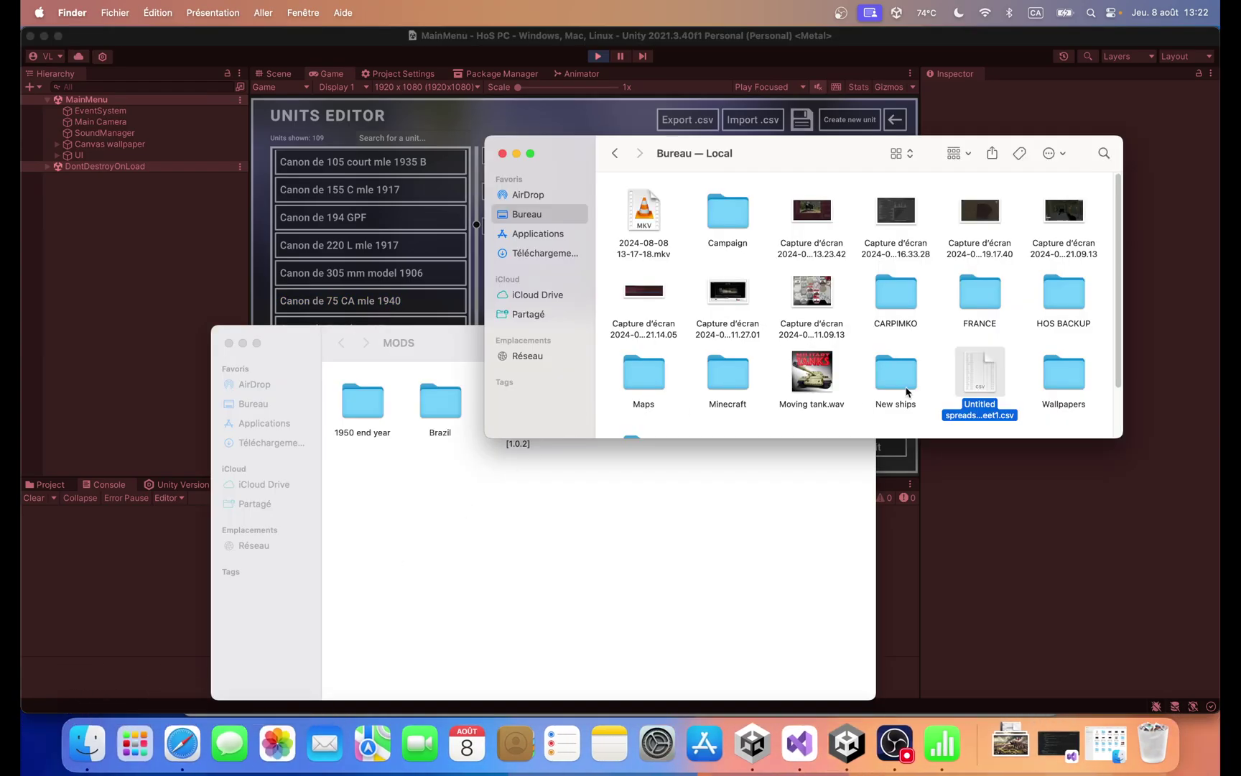
pyautogui.press('space')
pyautogui.scroll(-10, 578, 366)
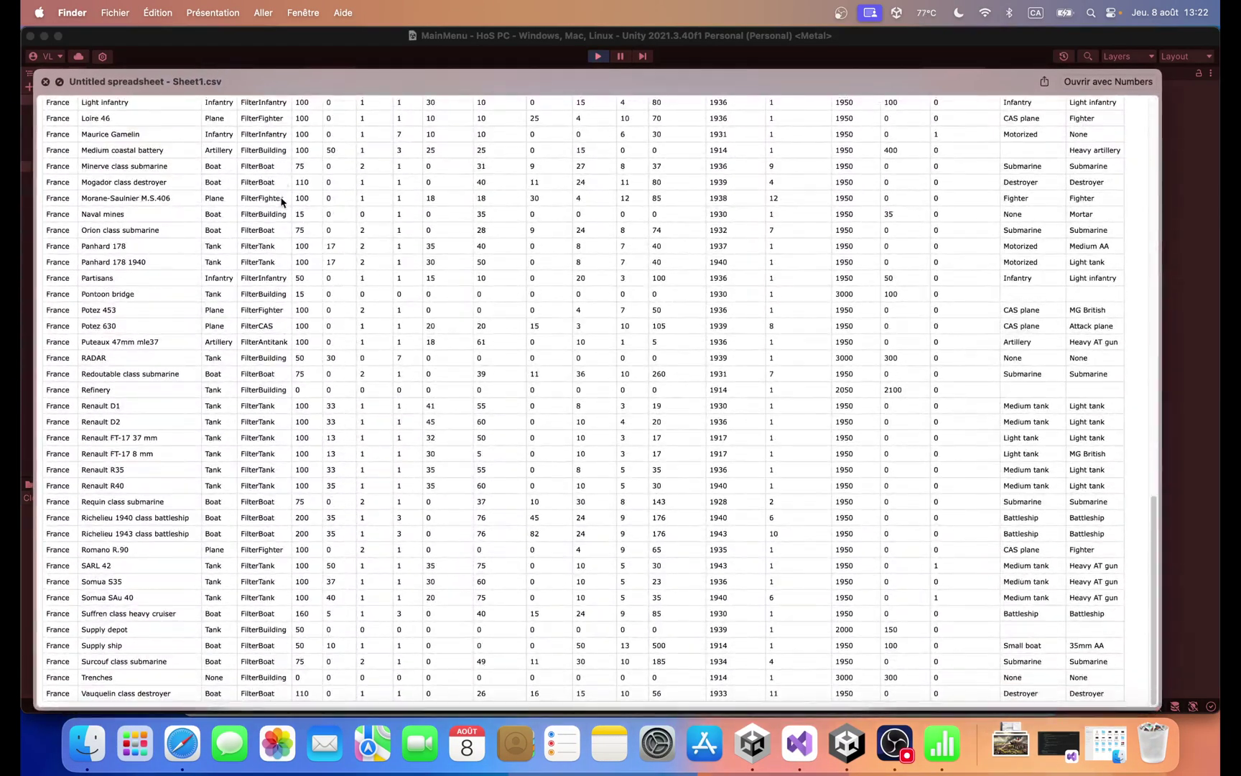
pyautogui.scroll(15, 221, 402)
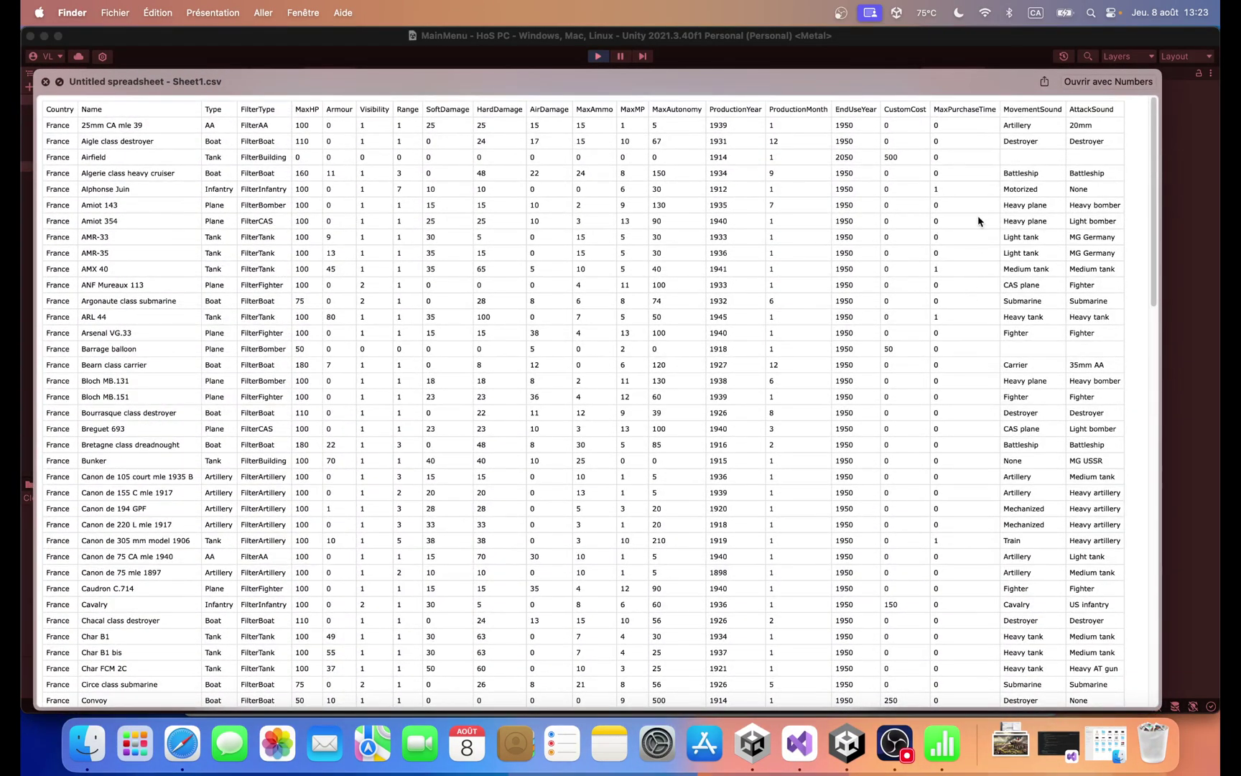
pyautogui.press('space')
# Step: Back in the Units Editor, scroll the units list to the top and save all units
pyautogui.click(90, 269)
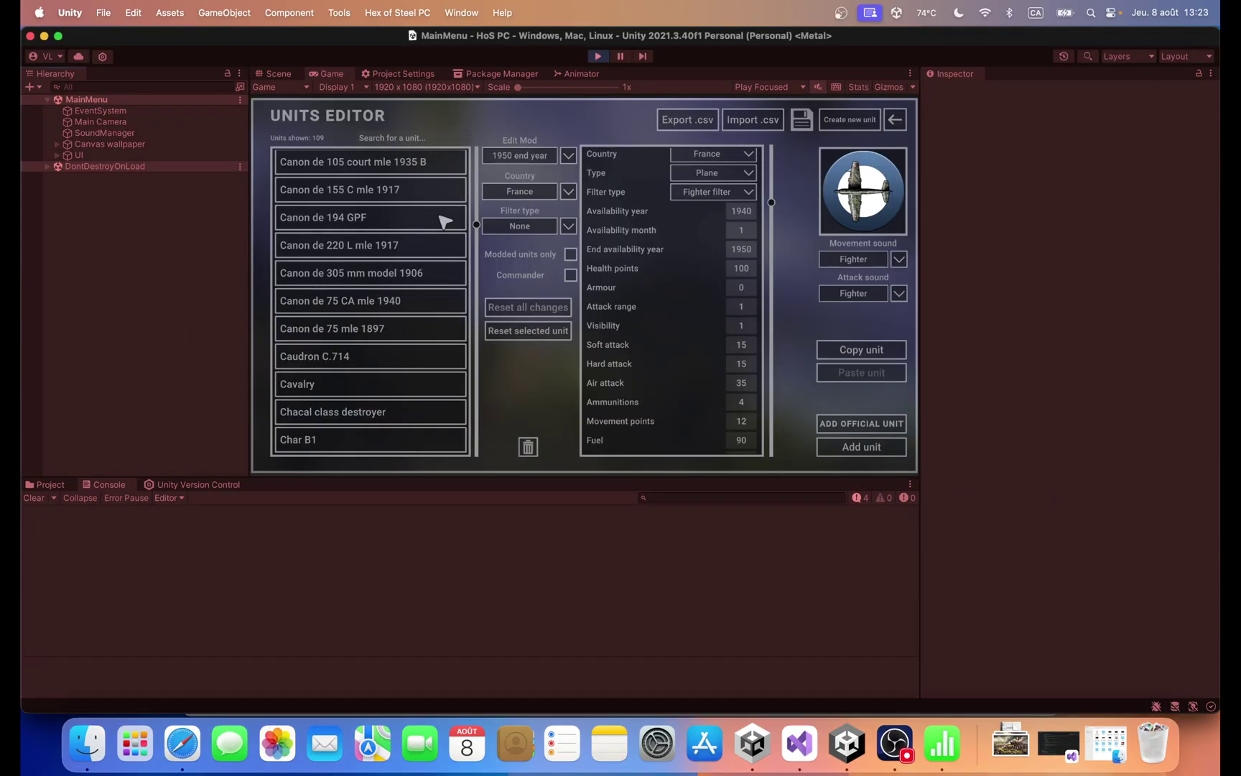
pyautogui.scroll(10, 402, 237)
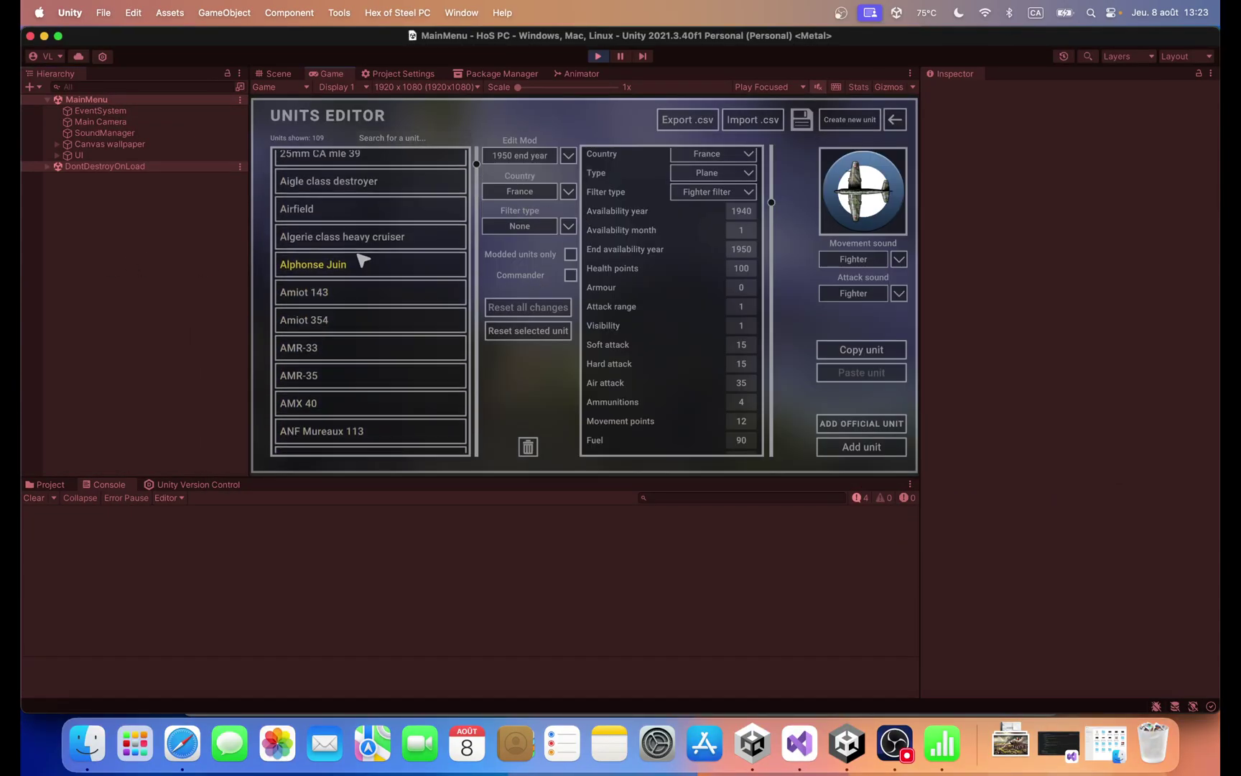
pyautogui.scroll(2, 655, 253)
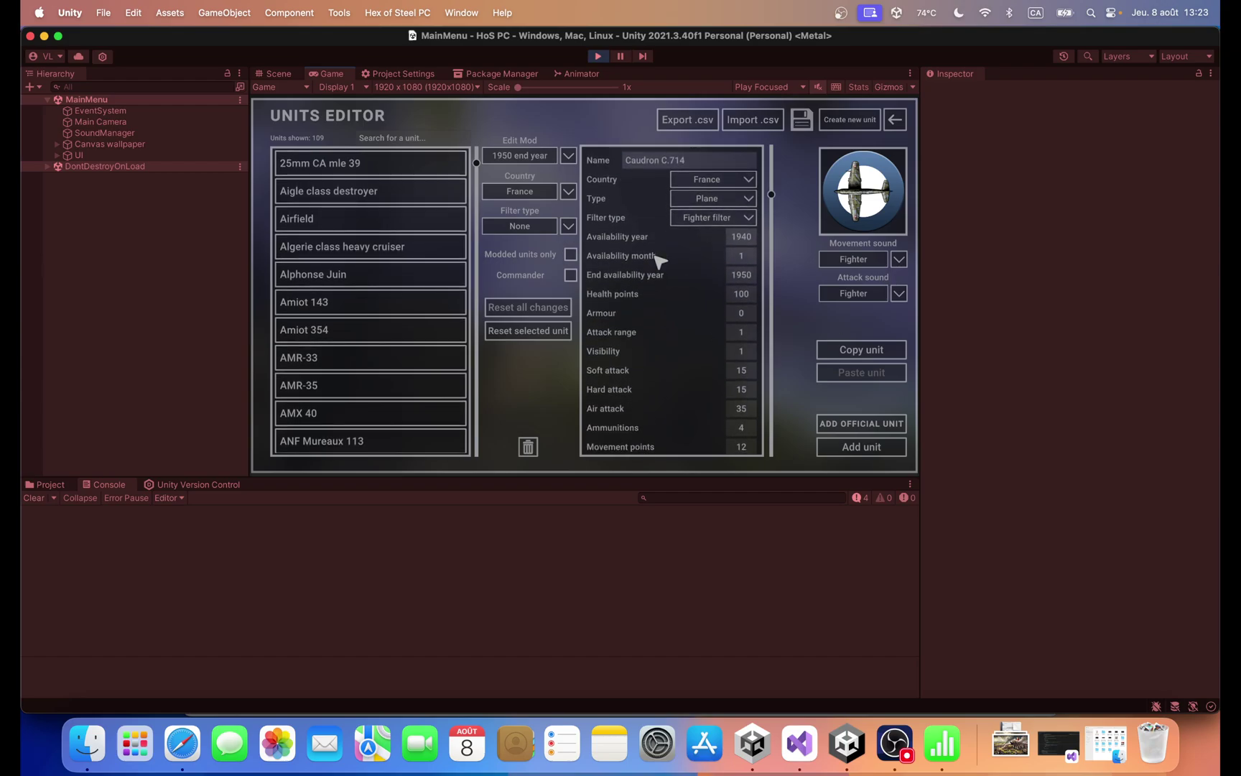
pyautogui.click(809, 123)
# Step: Set the Country filter to None and export all units to Units.csv
pyautogui.click(525, 191)
pyautogui.click(520, 214)
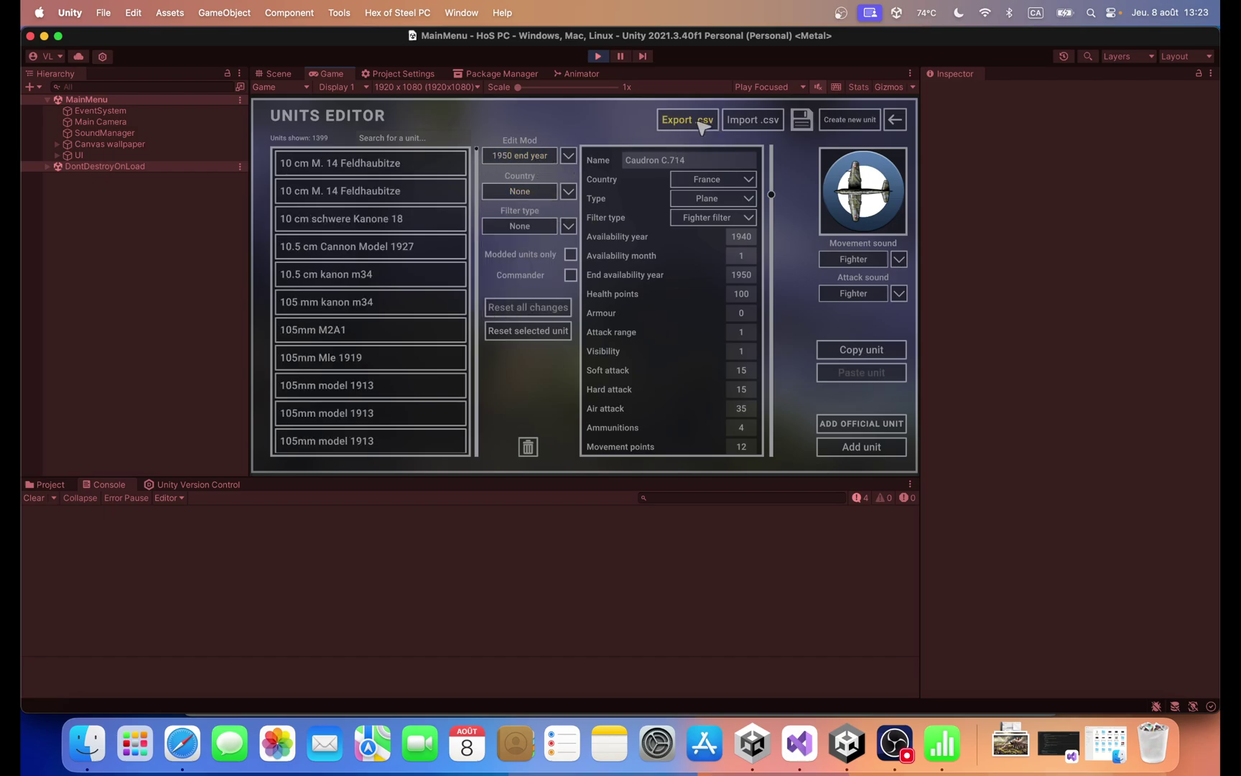
pyautogui.click(701, 123)
# Step: Preview Units.csv in Quick Look, scroll through every country's rows, then close it
pyautogui.moveTo(509, 345); pyautogui.dragTo(406, 263)
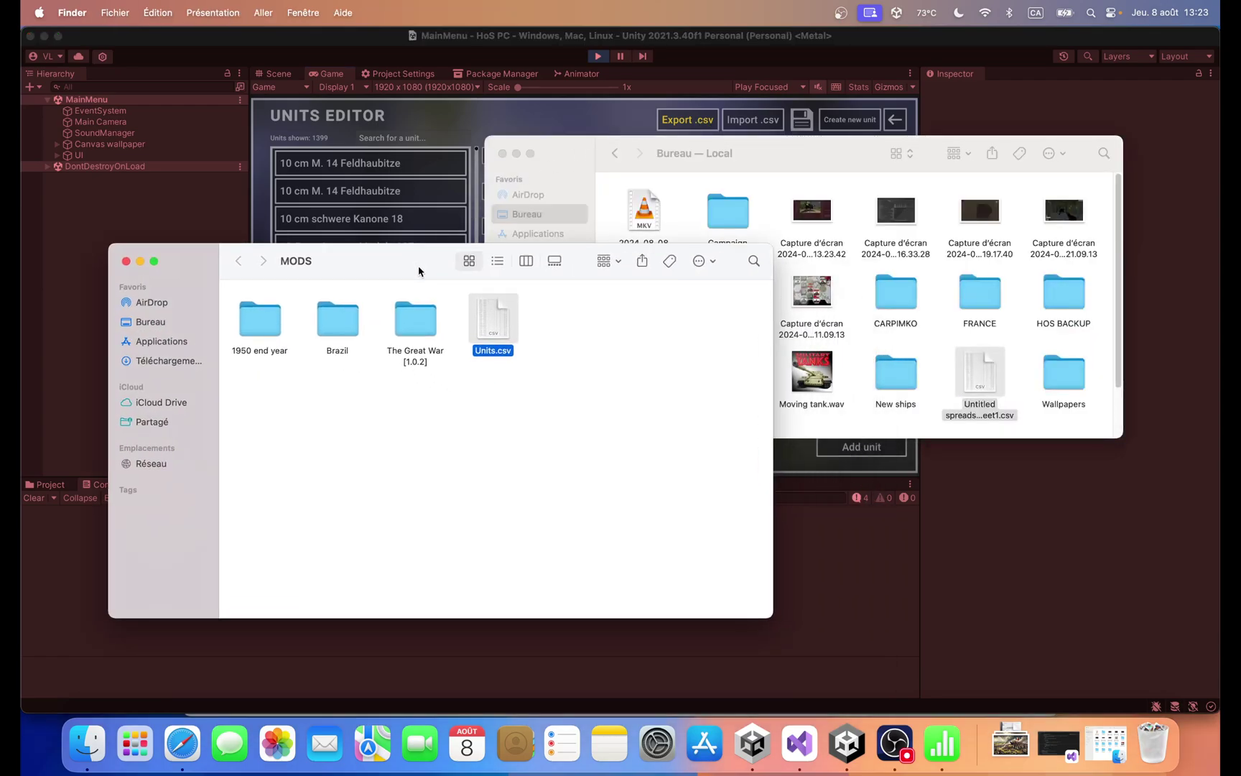
pyautogui.press('space')
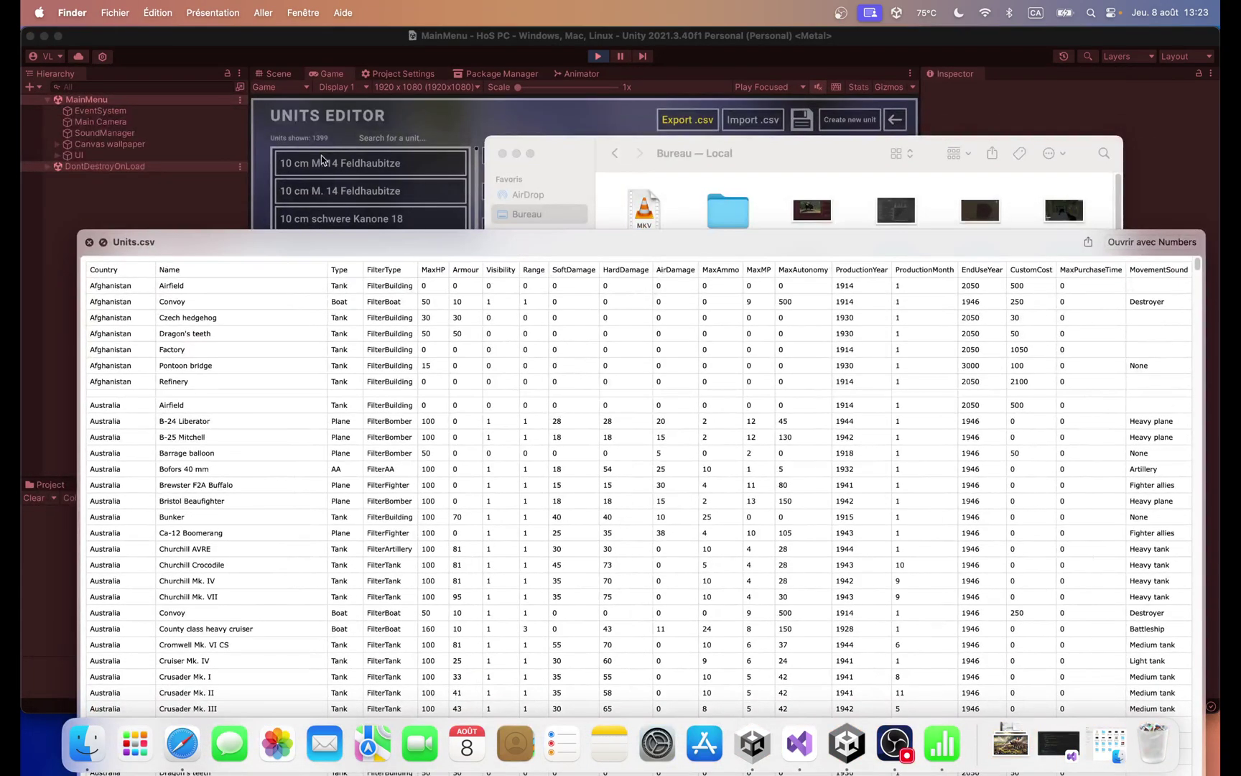
pyautogui.doubleClick(446, 236)
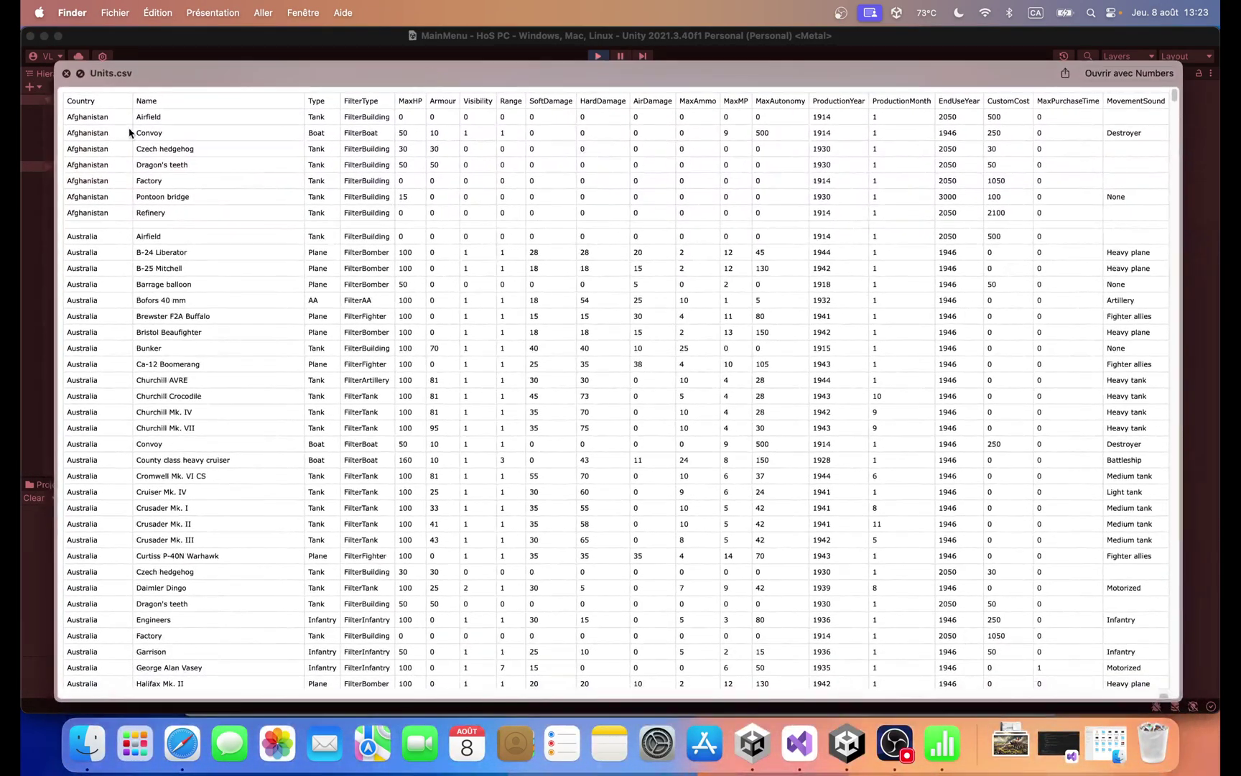
pyautogui.moveTo(1174, 113); pyautogui.dragTo(1172, 698)
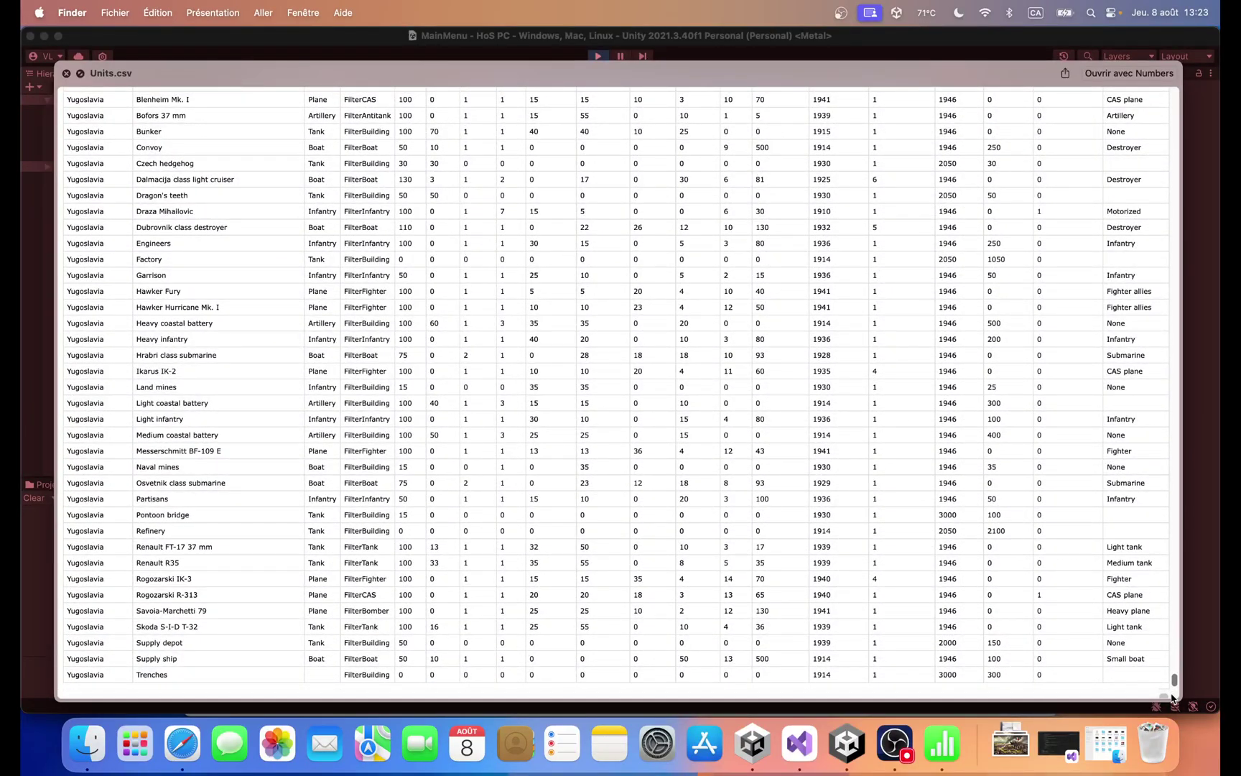
pyautogui.moveTo(1172, 698); pyautogui.dragTo(1182, 101)
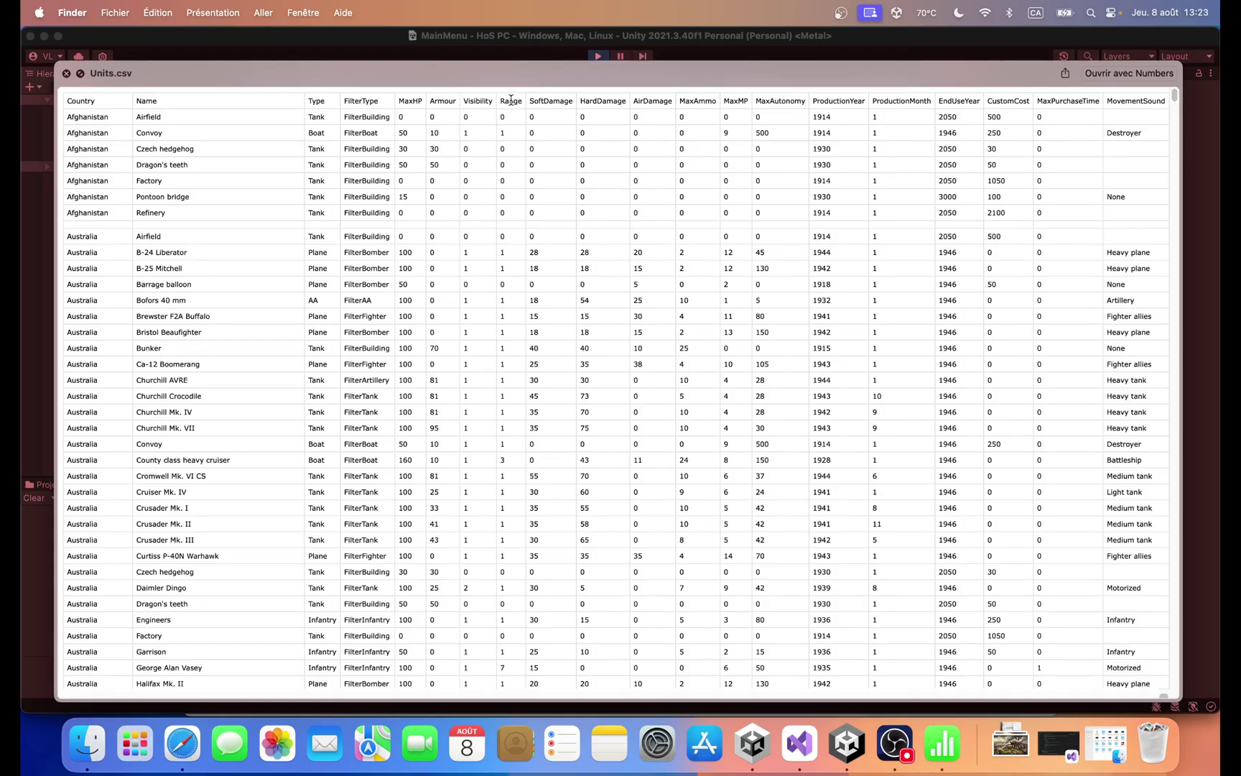
pyautogui.scroll(-10, 501, 392)
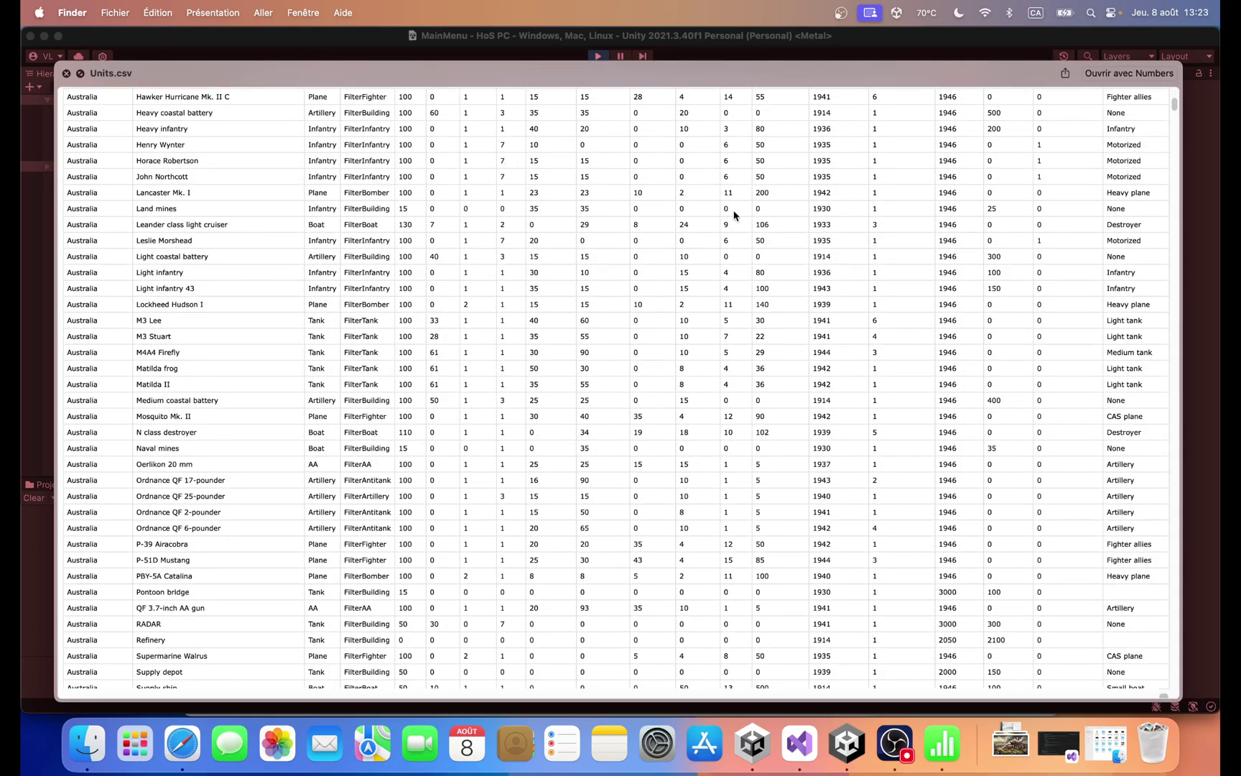
pyautogui.scroll(12, 651, 276)
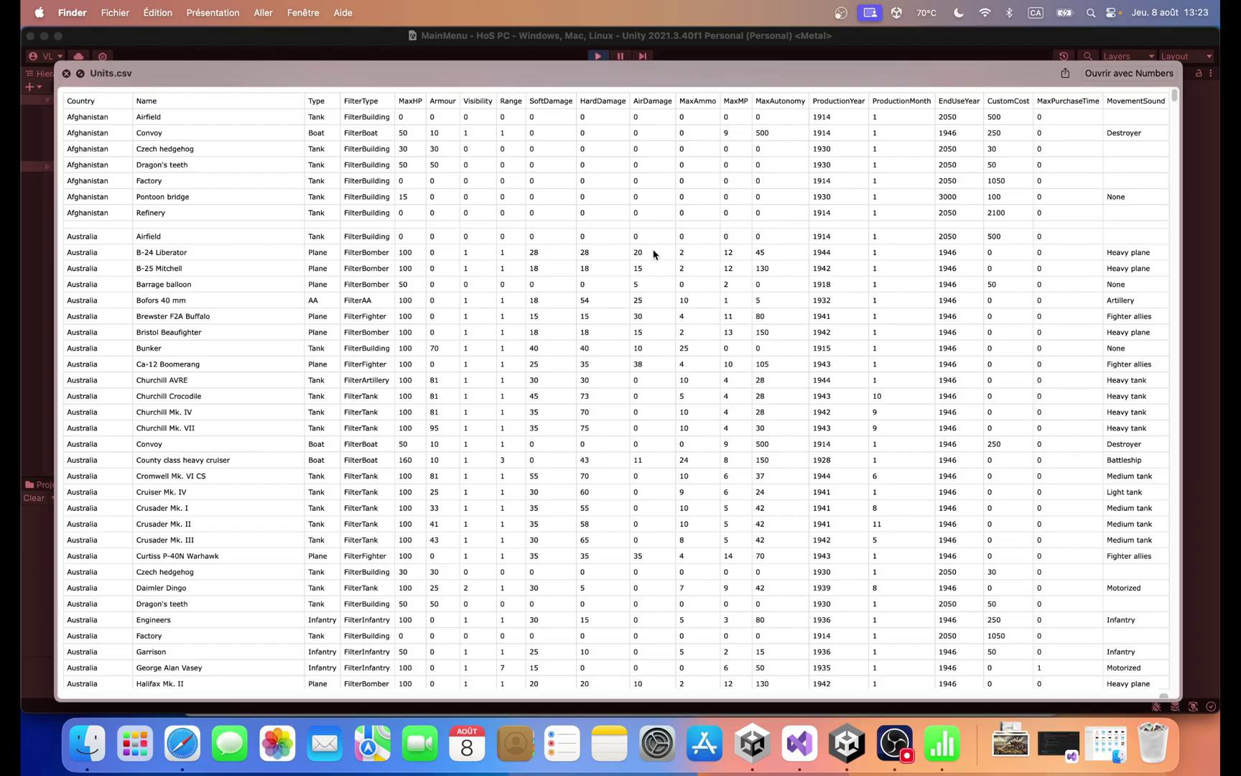
pyautogui.press('space')
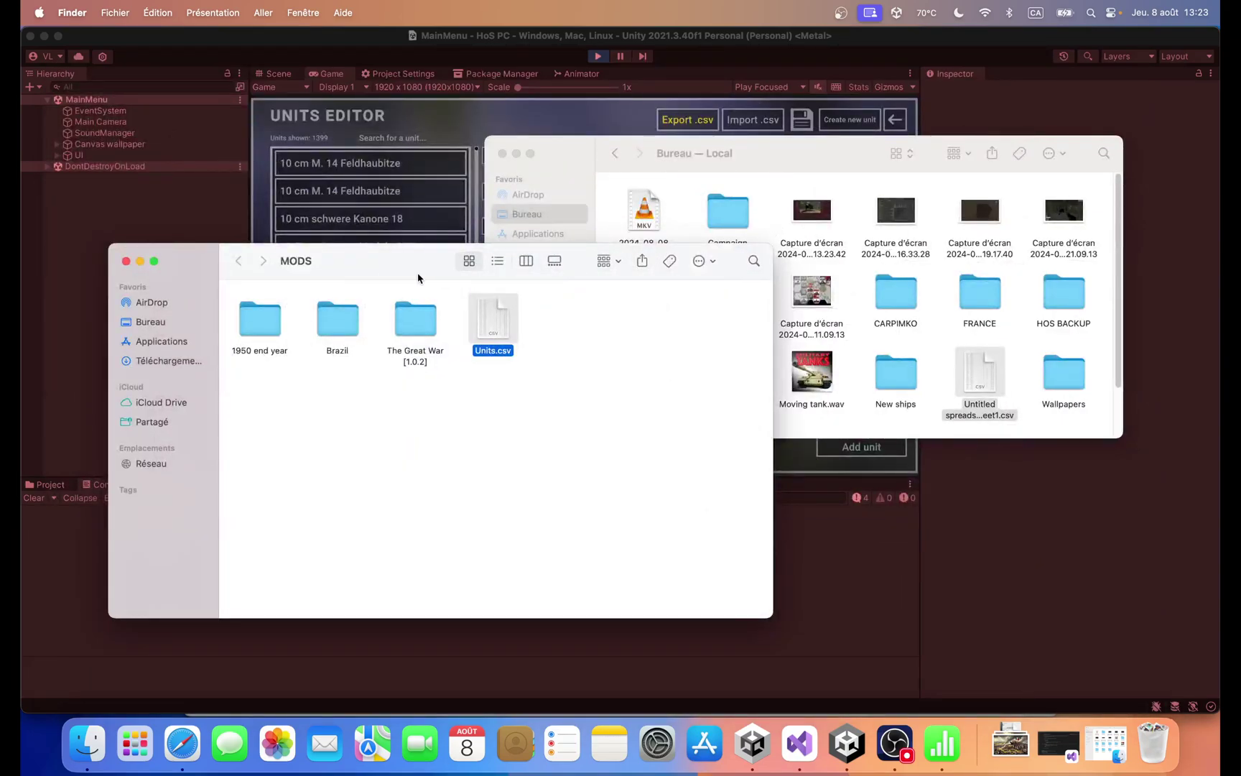
pyautogui.moveTo(727, 153); pyautogui.dragTo(828, 339)
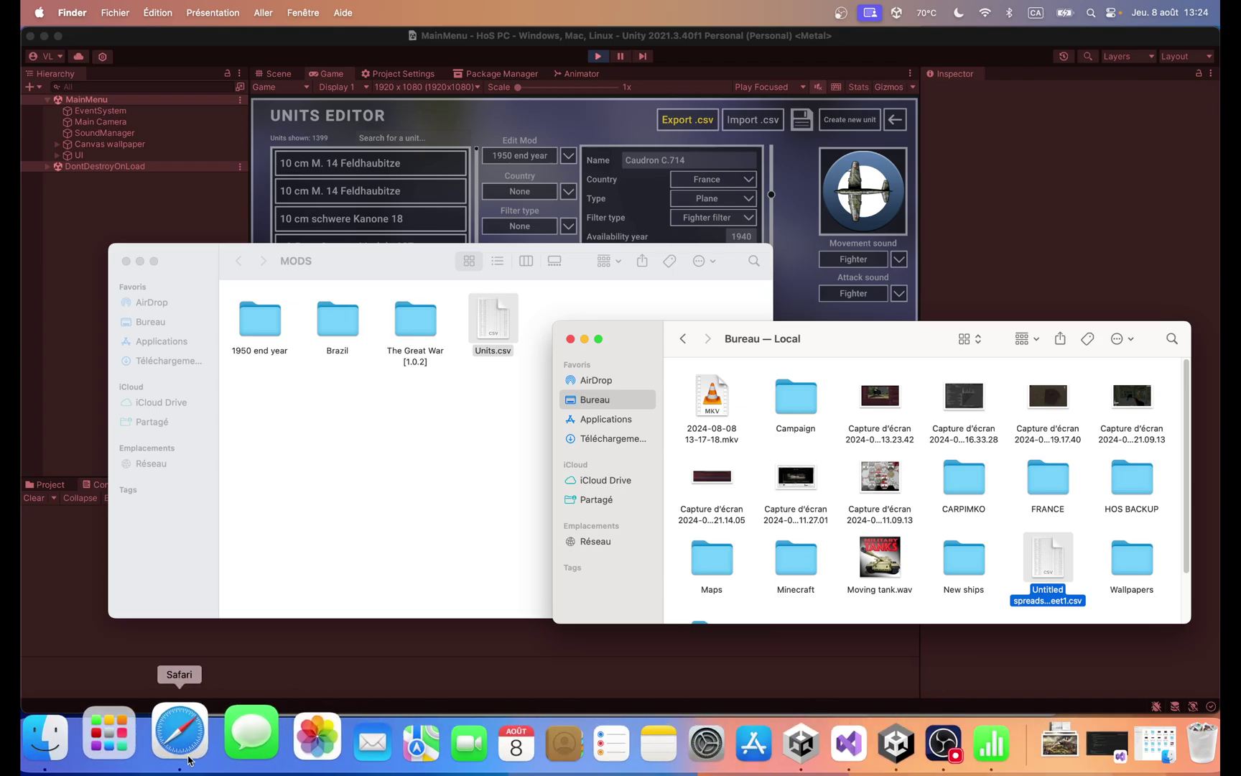
# Step: Move the HardDamage column J to column F, right after MaxHP
pyautogui.click(188, 756)
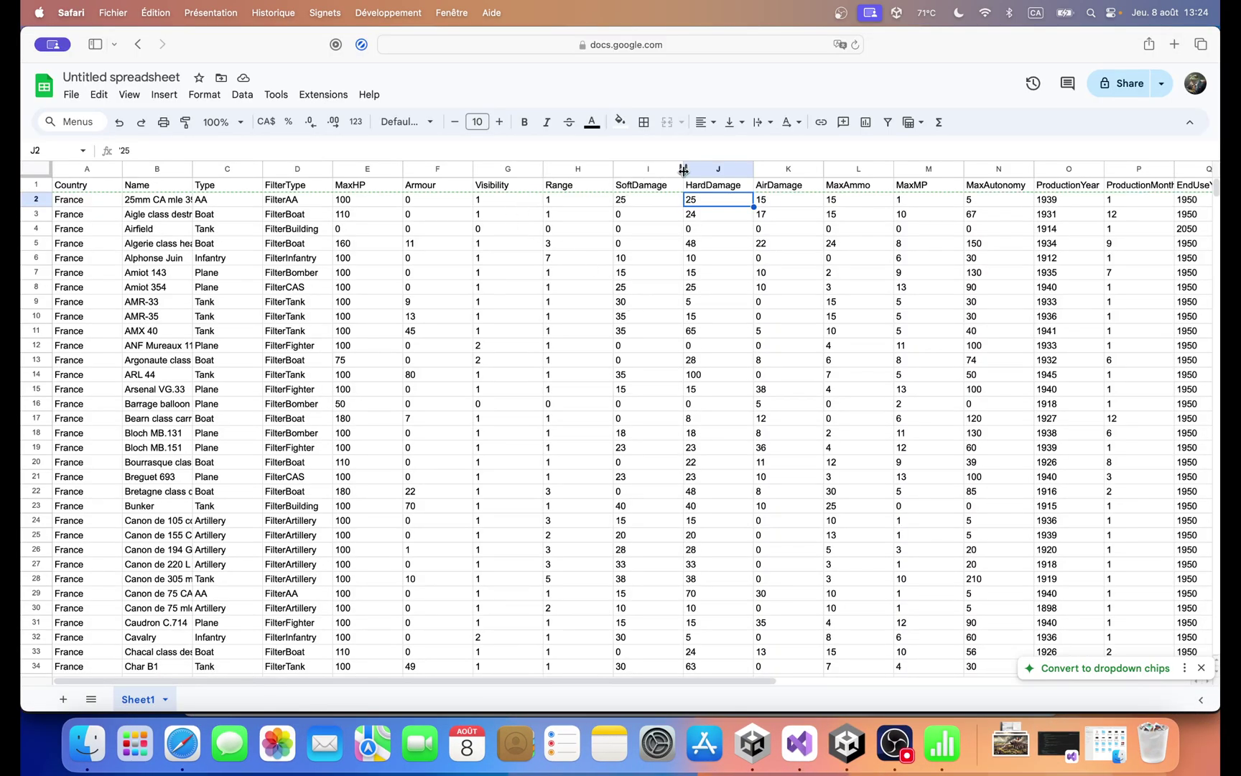
pyautogui.click(722, 168)
pyautogui.moveTo(724, 168); pyautogui.dragTo(435, 166)
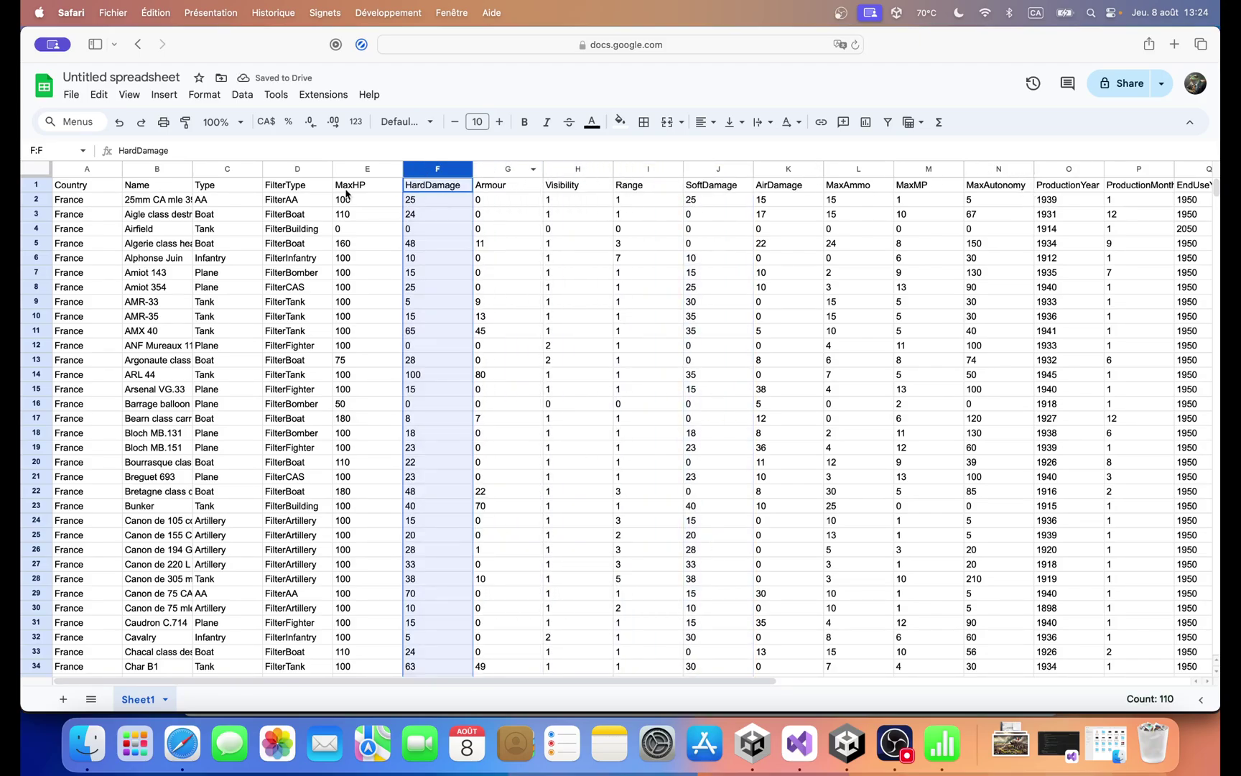
# Step: Check the header row, then move the MaxMP column M to column G after HardDamage
pyautogui.moveTo(77, 188); pyautogui.dragTo(1185, 194)
pyautogui.hscroll(10, 845, 658)
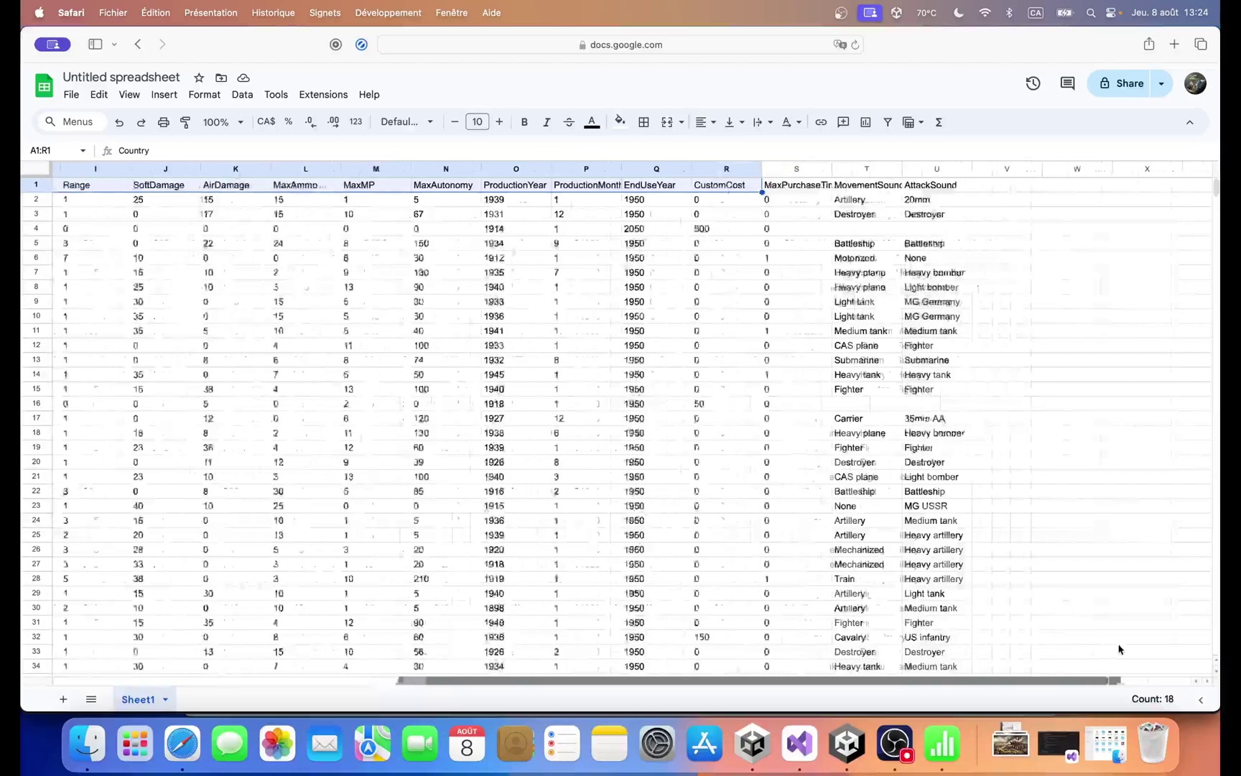
pyautogui.moveTo(897, 186); pyautogui.dragTo(69, 187)
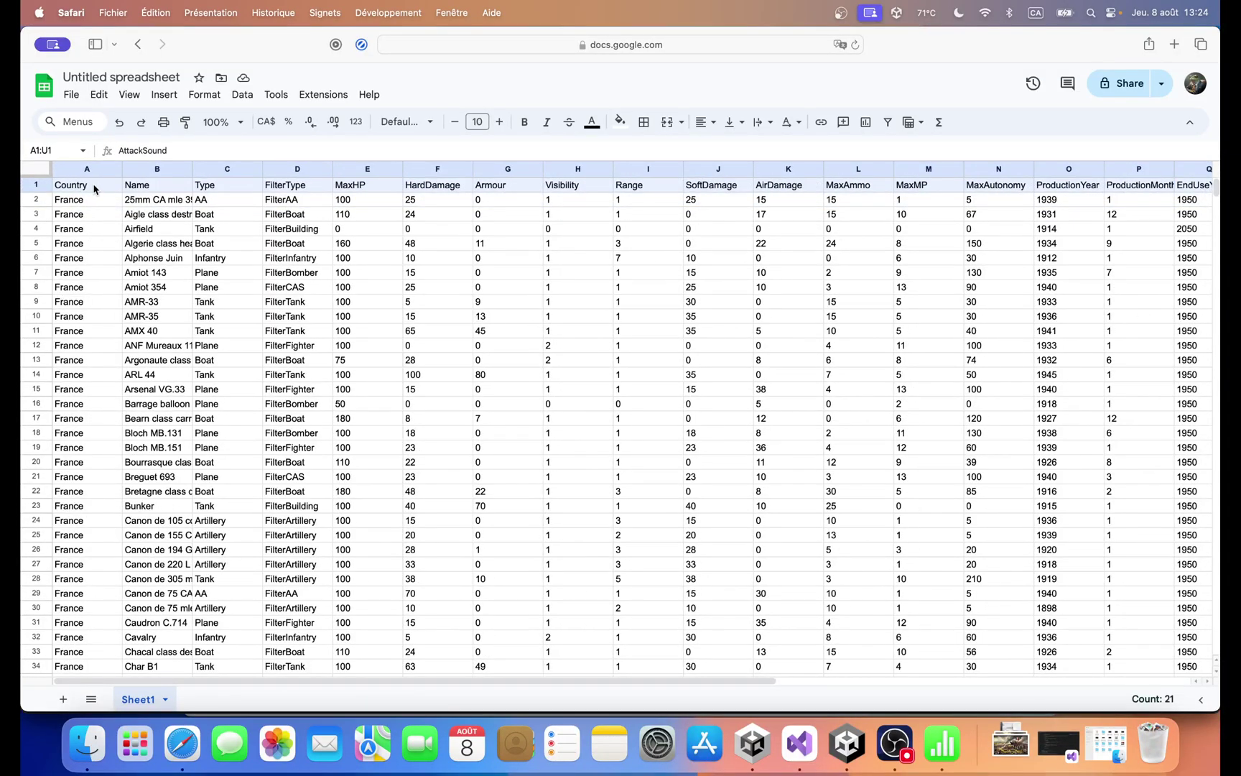
pyautogui.click(69, 189)
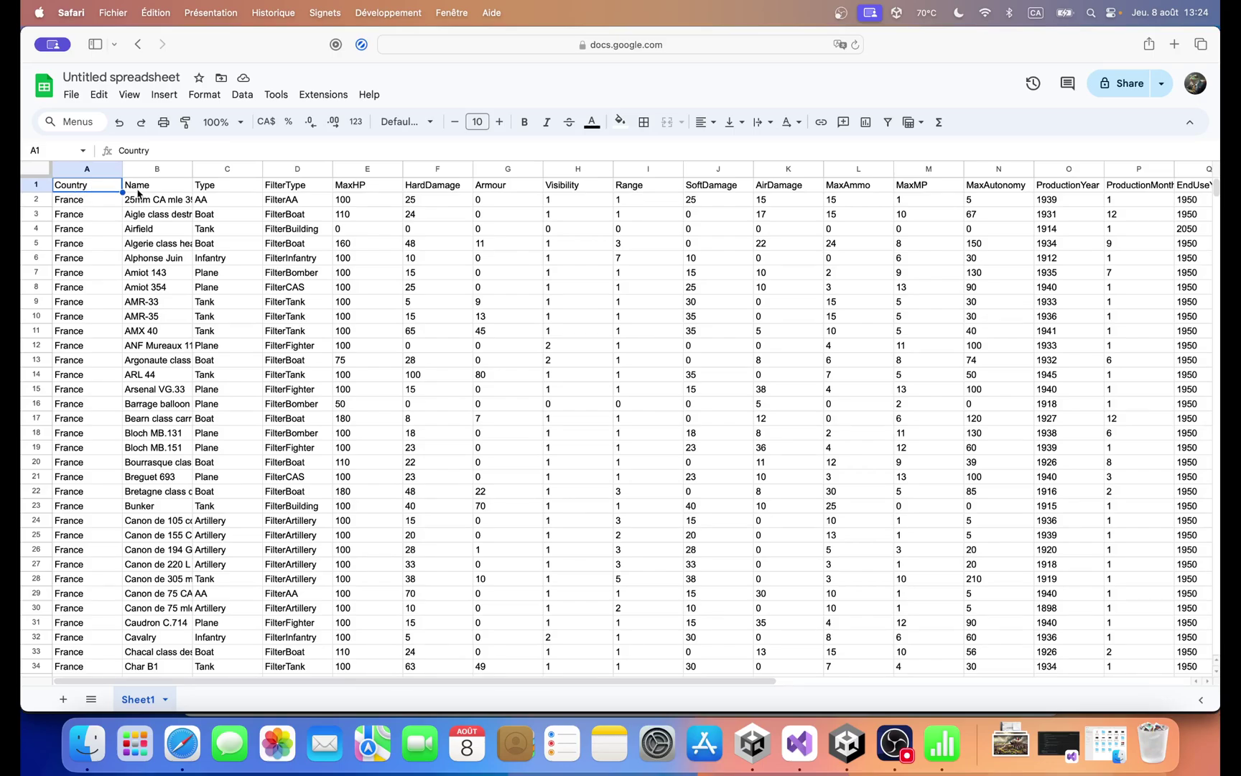
pyautogui.click(32, 187)
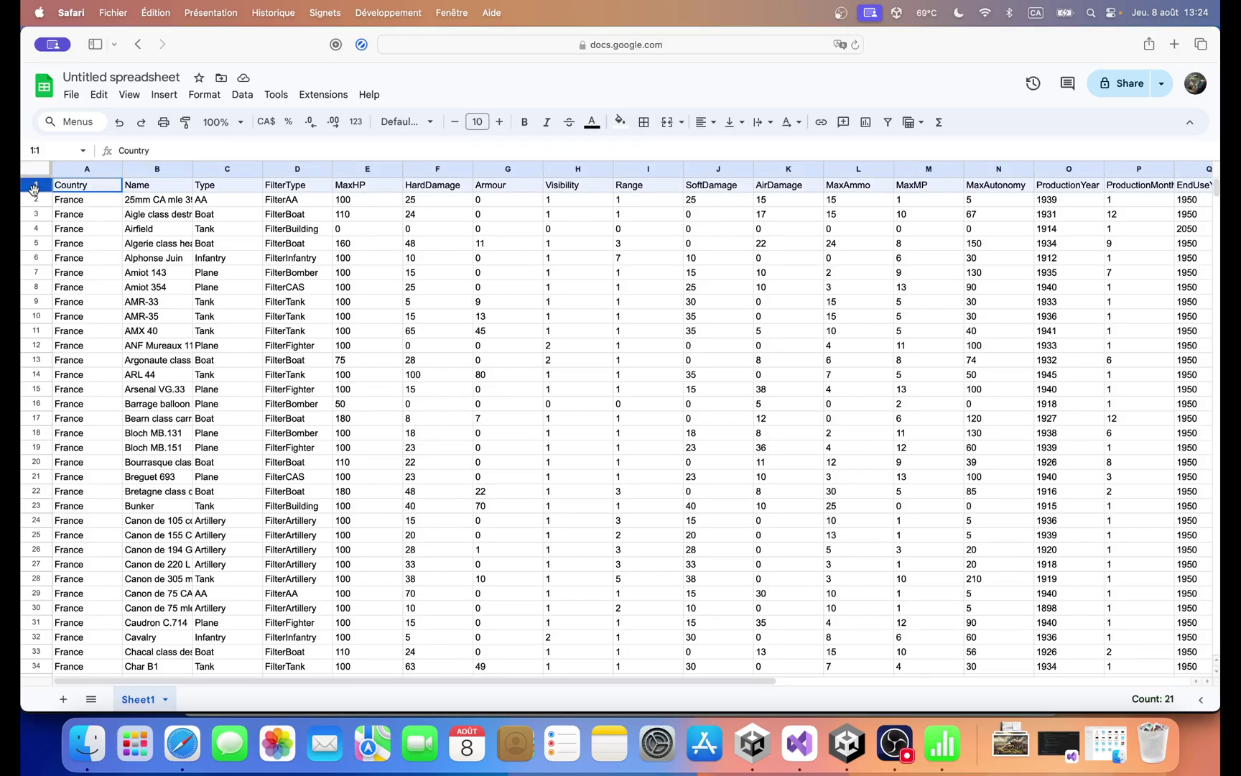
pyautogui.moveTo(35, 189); pyautogui.dragTo(94, 184)
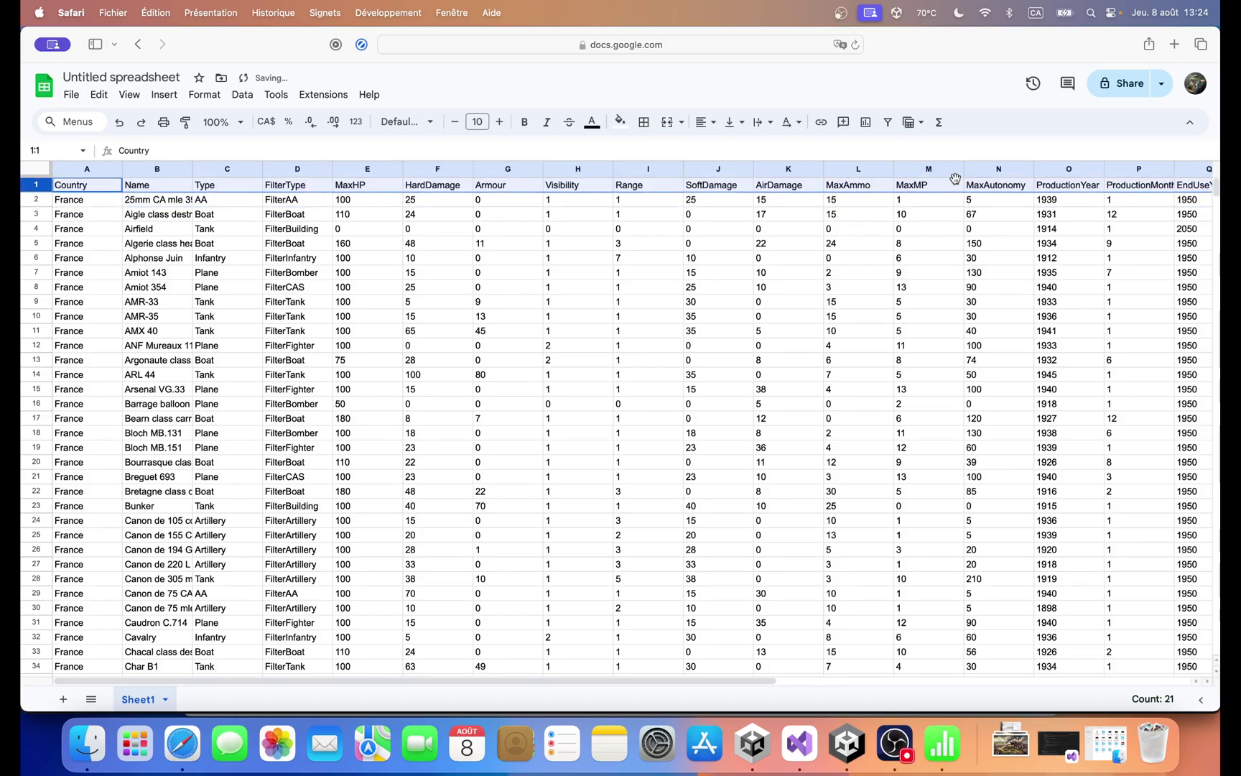
pyautogui.click(923, 168)
pyautogui.moveTo(922, 167); pyautogui.dragTo(491, 166)
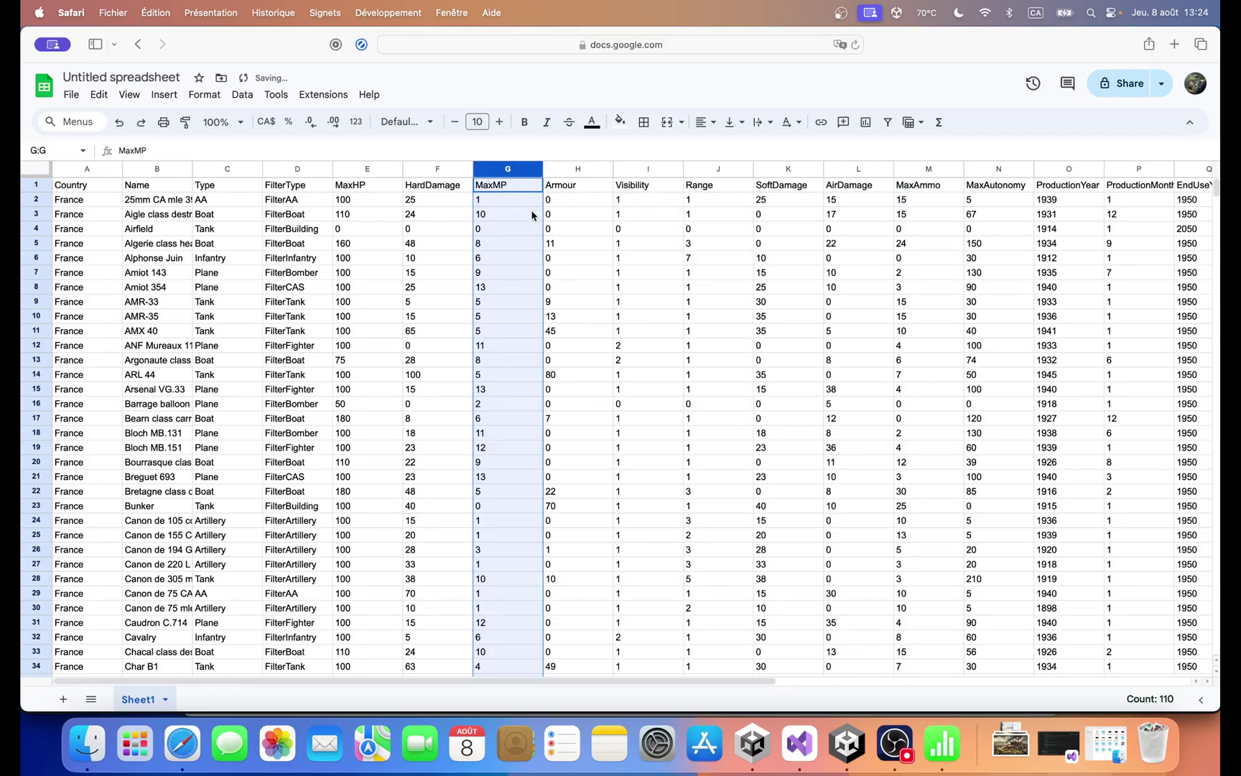
# Step: Select columns U to R: AttackSound, MovementSound, MaxPurchaseTime and CustomCost
pyautogui.hscroll(5, 992, 649)
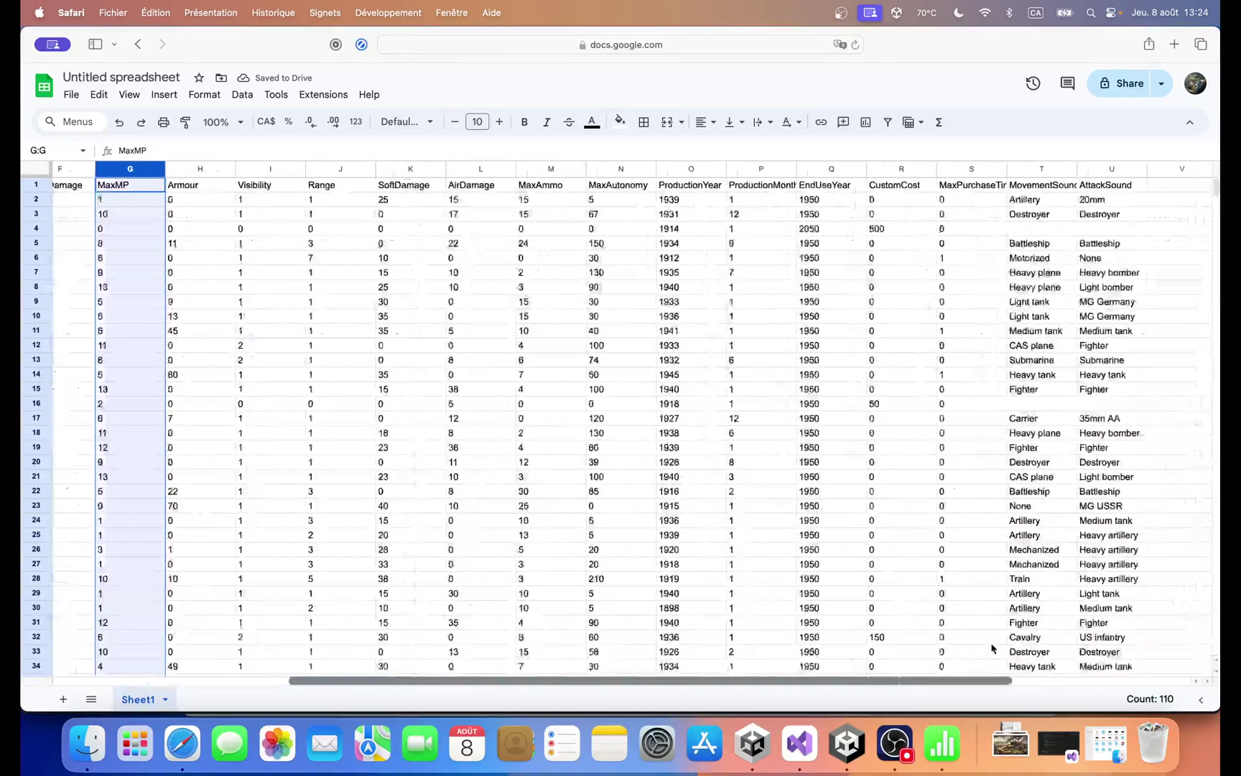
pyautogui.hscroll(1, 992, 649)
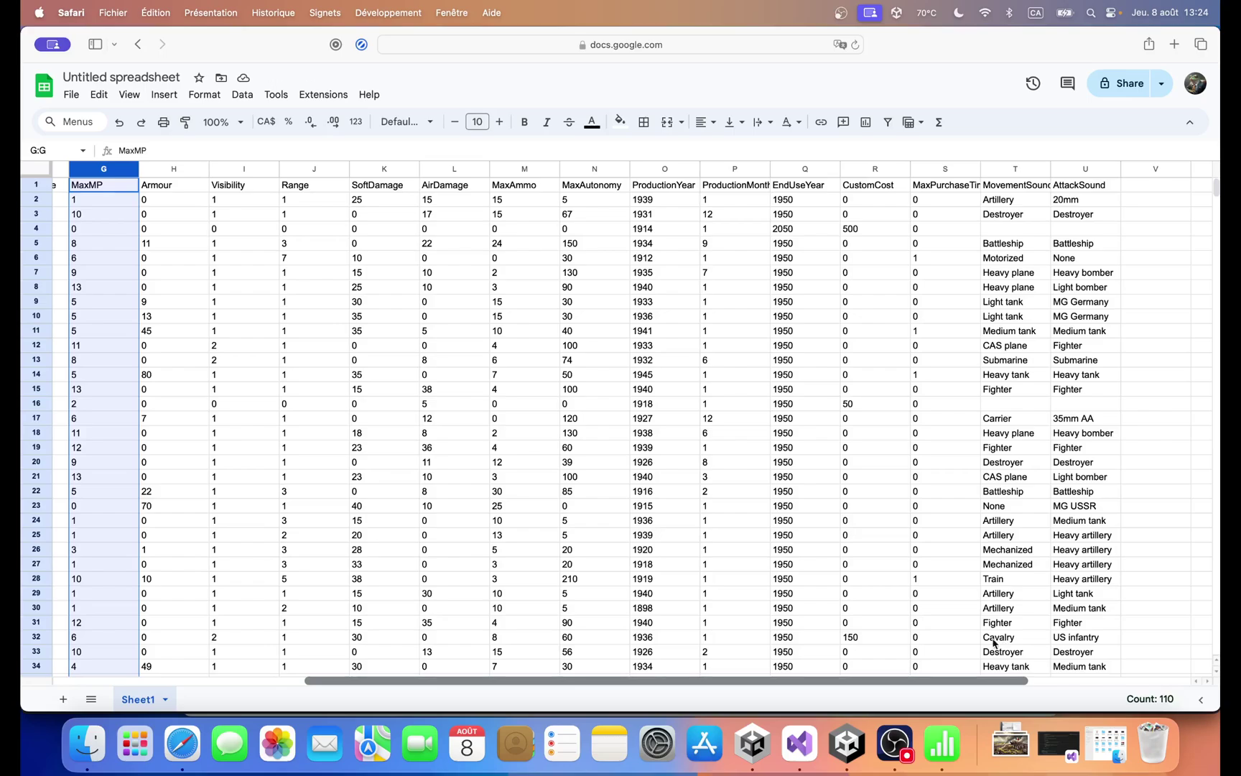
pyautogui.hscroll(-6, 1004, 641)
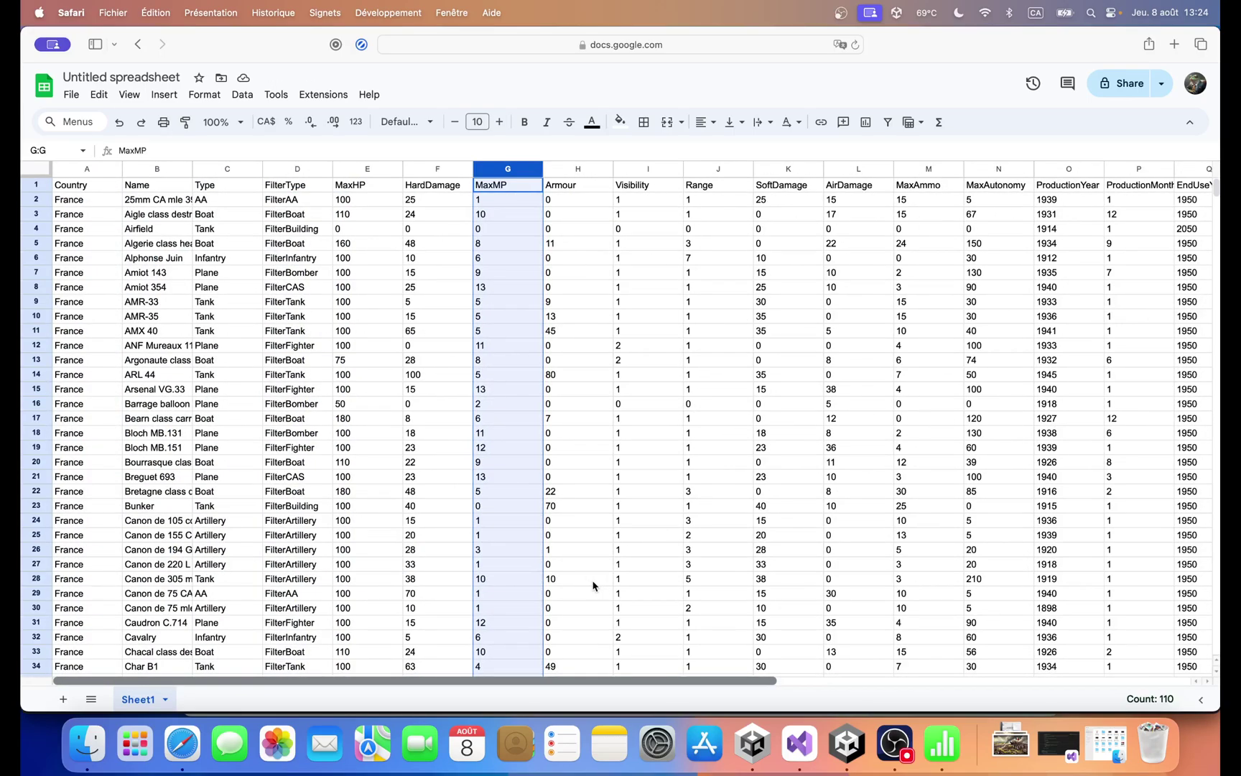
pyautogui.hscroll(6, 591, 583)
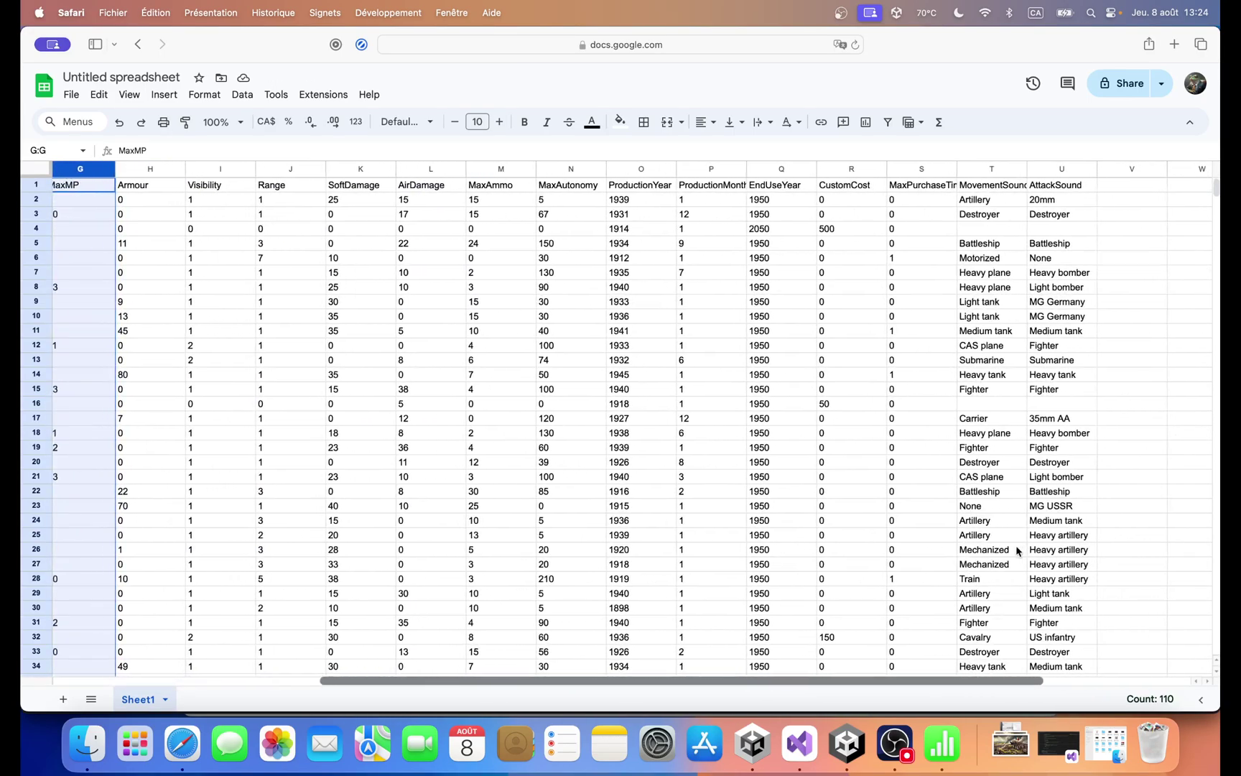
pyautogui.click(1064, 169)
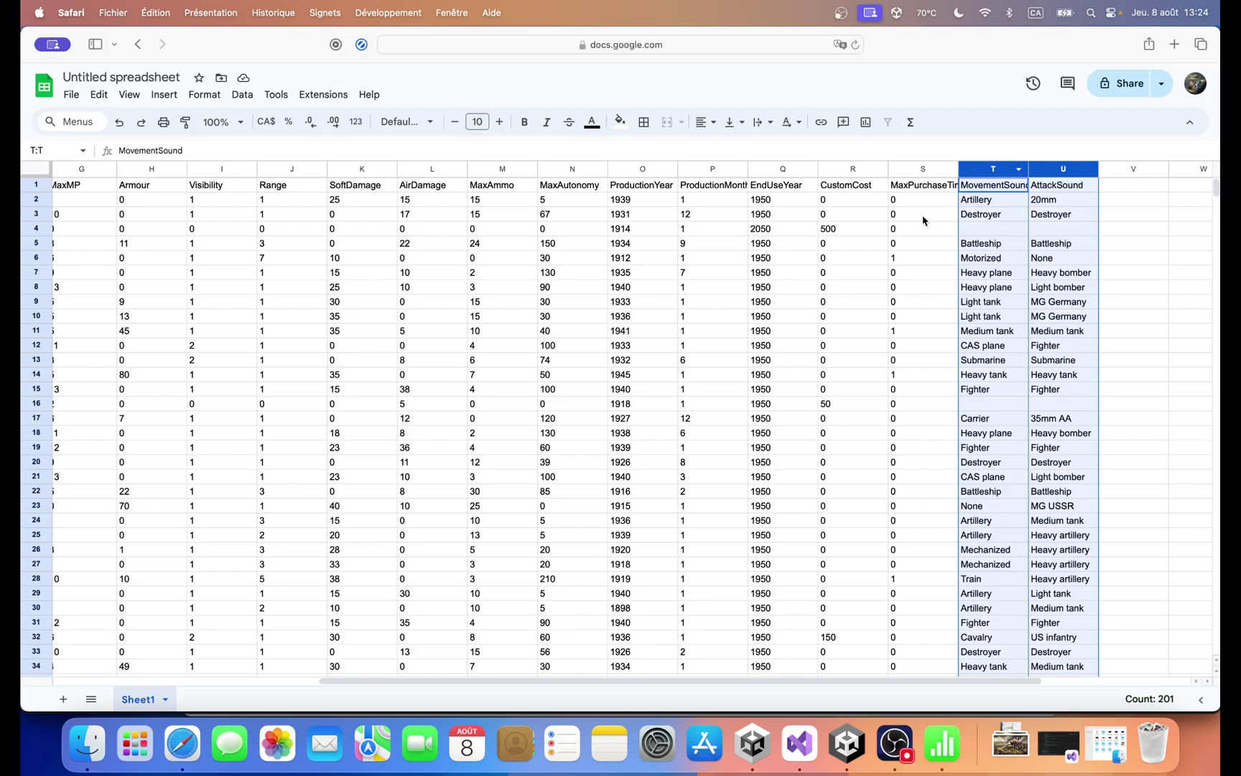
pyautogui.keyDown('super'); pyautogui.click(982, 171); pyautogui.keyUp('super')
pyautogui.keyDown('super'); pyautogui.click(925, 171); pyautogui.keyUp('super')
pyautogui.keyDown('super'); pyautogui.click(852, 171); pyautogui.keyUp('super')
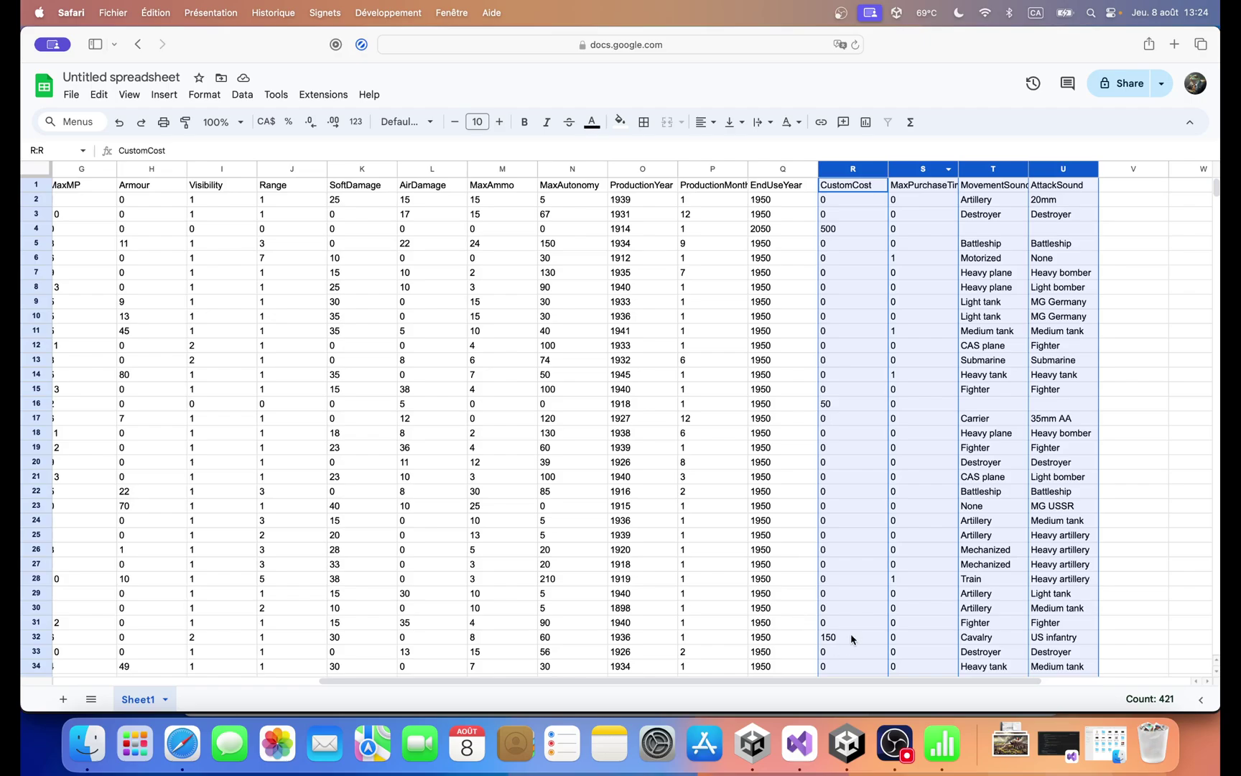
# Step: Add ProductionMonth back through HardDamage to the selection, skipping EndUseYear
pyautogui.hscroll(-3, 895, 685)
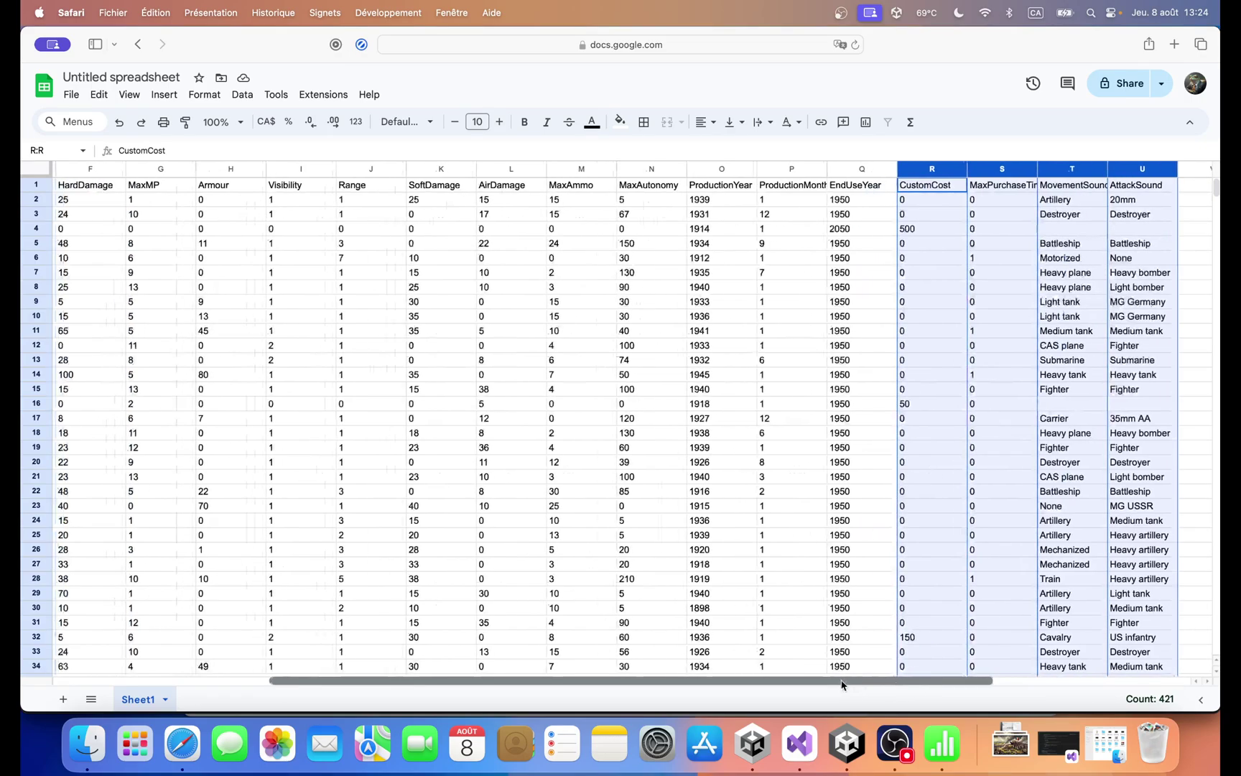
pyautogui.keyDown('super'); pyautogui.click(806, 171); pyautogui.keyUp('super')
pyautogui.keyDown('super'); pyautogui.click(744, 170); pyautogui.keyUp('super')
pyautogui.keyDown('super'); pyautogui.click(673, 170); pyautogui.keyUp('super')
pyautogui.keyDown('super'); pyautogui.click(603, 170); pyautogui.keyUp('super')
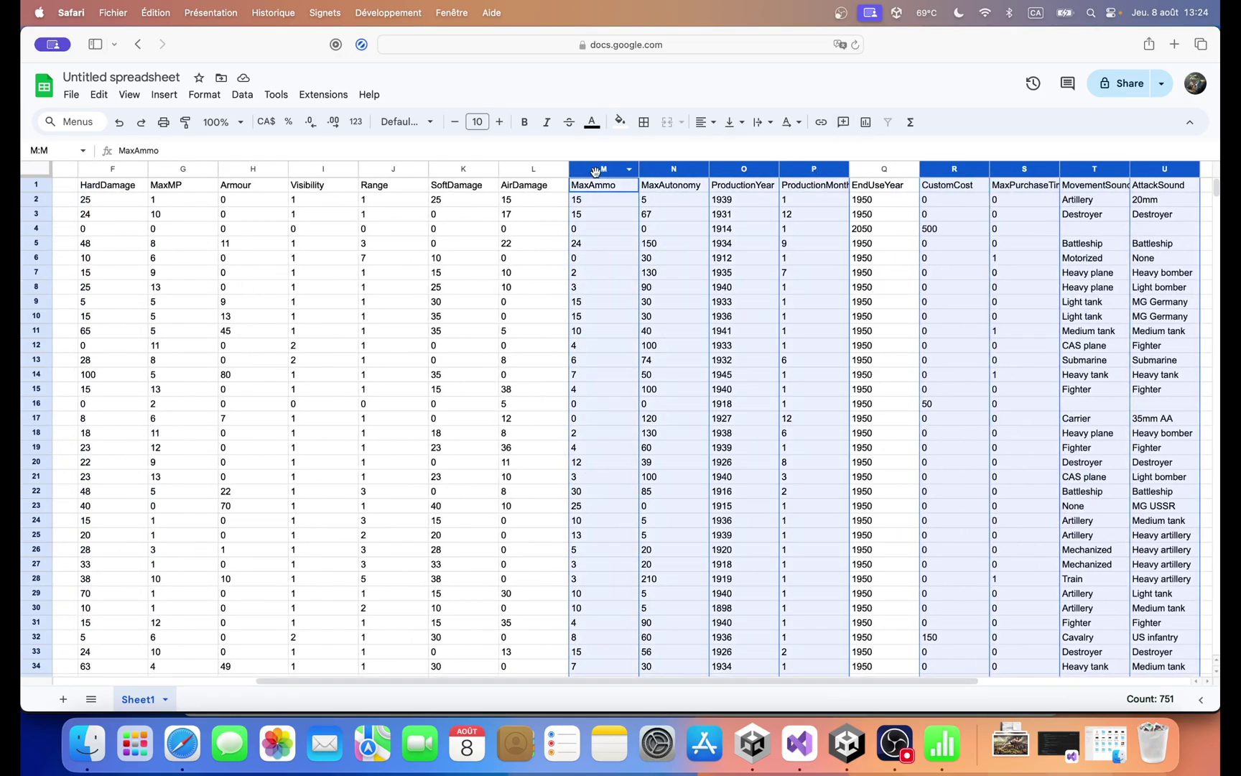
pyautogui.keyDown('super'); pyautogui.click(533, 169); pyautogui.keyUp('super')
pyautogui.keyDown('super'); pyautogui.click(463, 169); pyautogui.keyUp('super')
pyautogui.keyDown('super'); pyautogui.click(388, 170); pyautogui.keyUp('super')
pyautogui.keyDown('super'); pyautogui.click(323, 170); pyautogui.keyUp('super')
pyautogui.keyDown('super'); pyautogui.click(253, 170); pyautogui.keyUp('super')
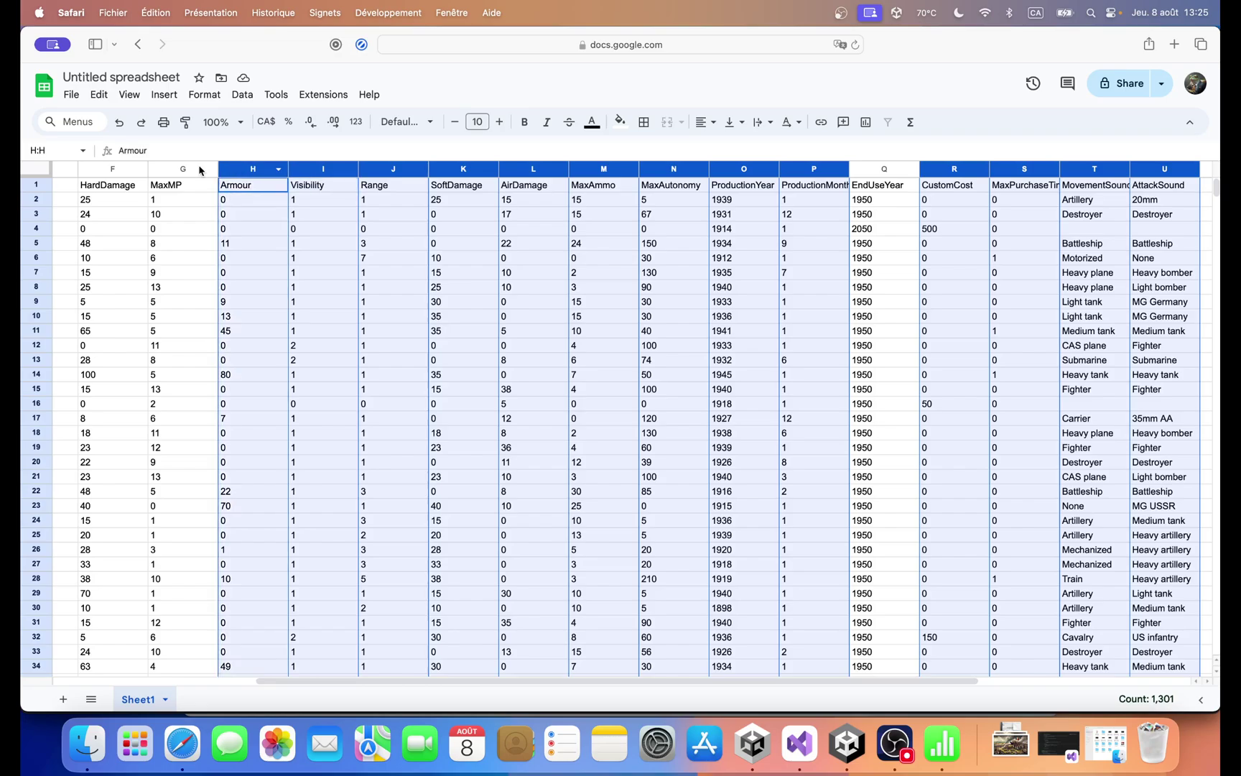
pyautogui.keyDown('super'); pyautogui.click(183, 169); pyautogui.keyUp('super')
pyautogui.keyDown('super'); pyautogui.click(112, 169); pyautogui.keyUp('super')
# Step: Add the MaxHP, FilterType and Type columns to complete the selection
pyautogui.hscroll(-8, 809, 687)
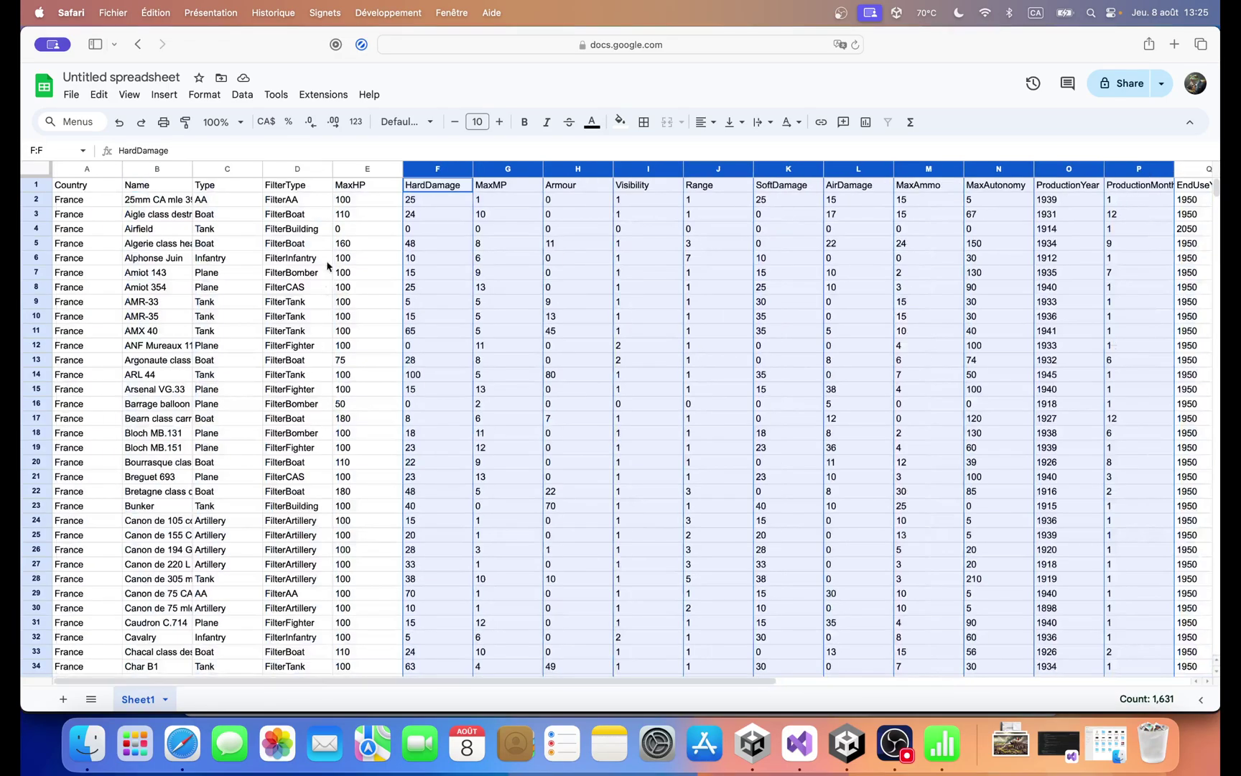
pyautogui.keyDown('super'); pyautogui.click(361, 171); pyautogui.keyUp('super')
pyautogui.keyDown('super'); pyautogui.click(308, 171); pyautogui.keyUp('super')
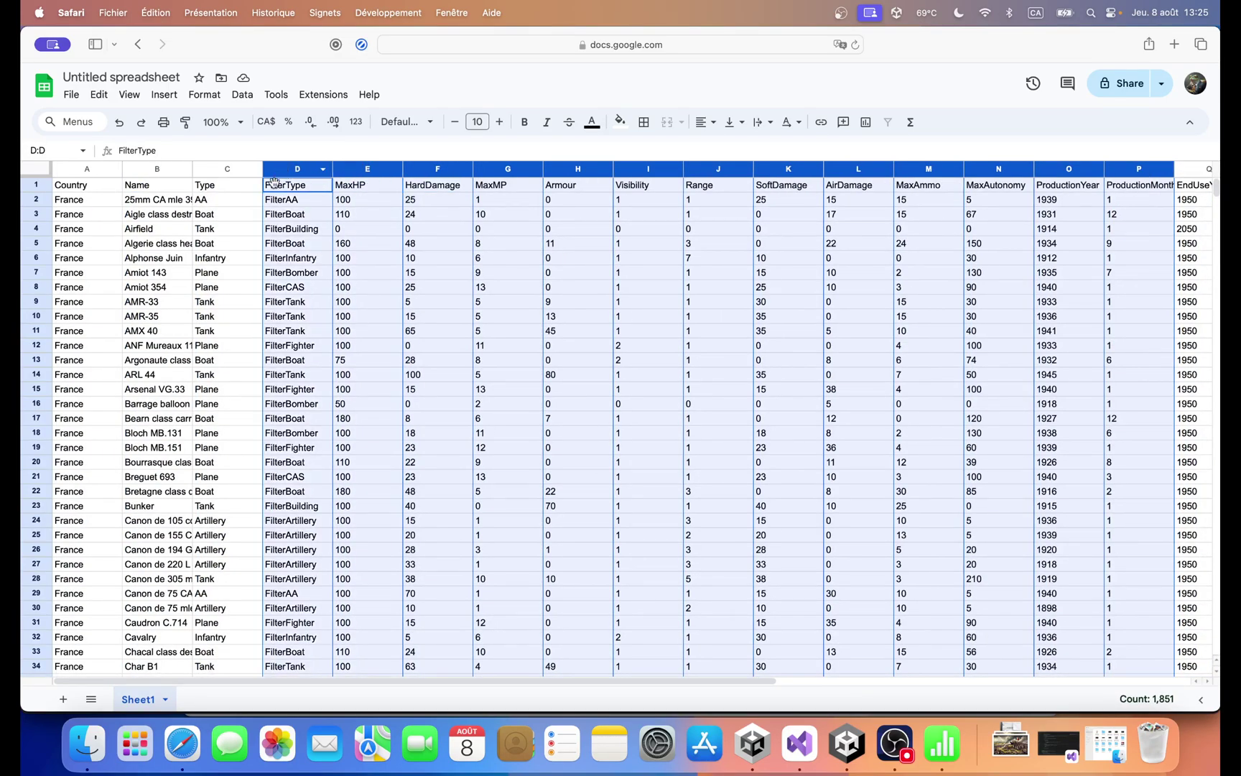
pyautogui.keyDown('super'); pyautogui.click(218, 169); pyautogui.keyUp('super')
# Step: Delete all the selected stat columns
pyautogui.rightClick(233, 169)
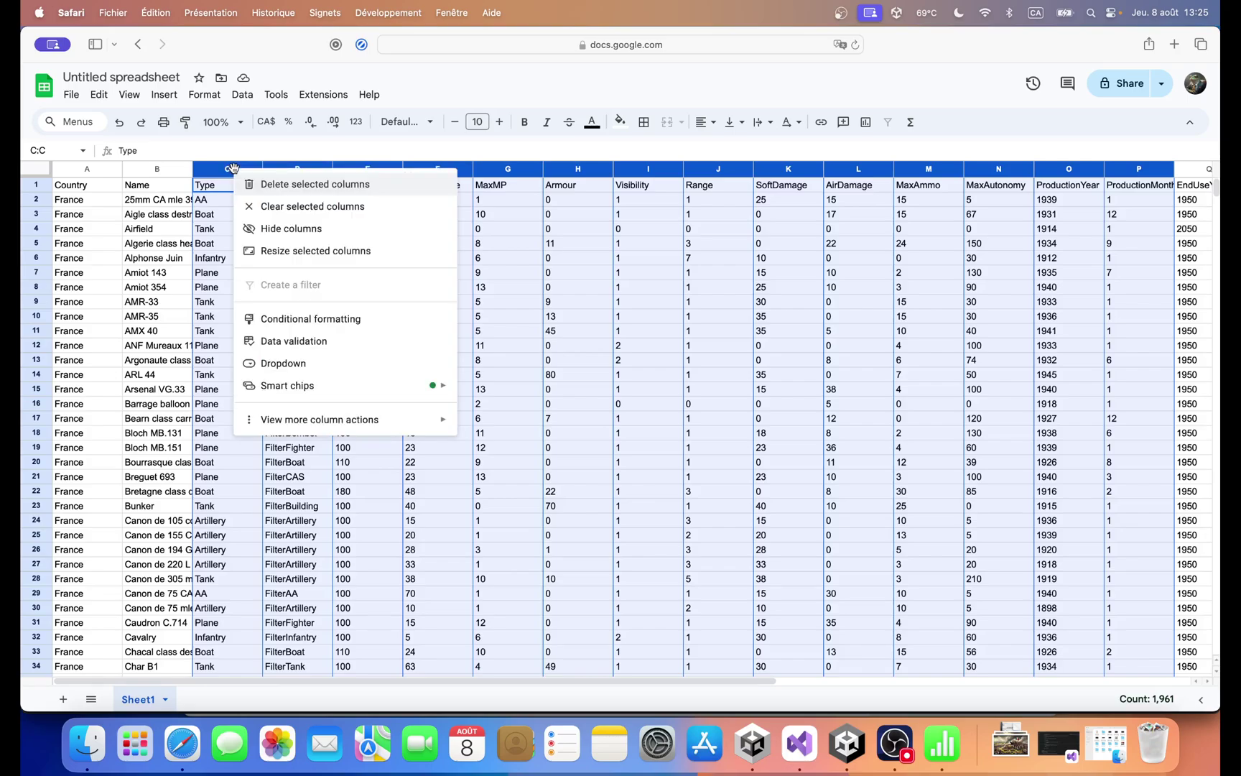
pyautogui.click(332, 184)
pyautogui.click(578, 243)
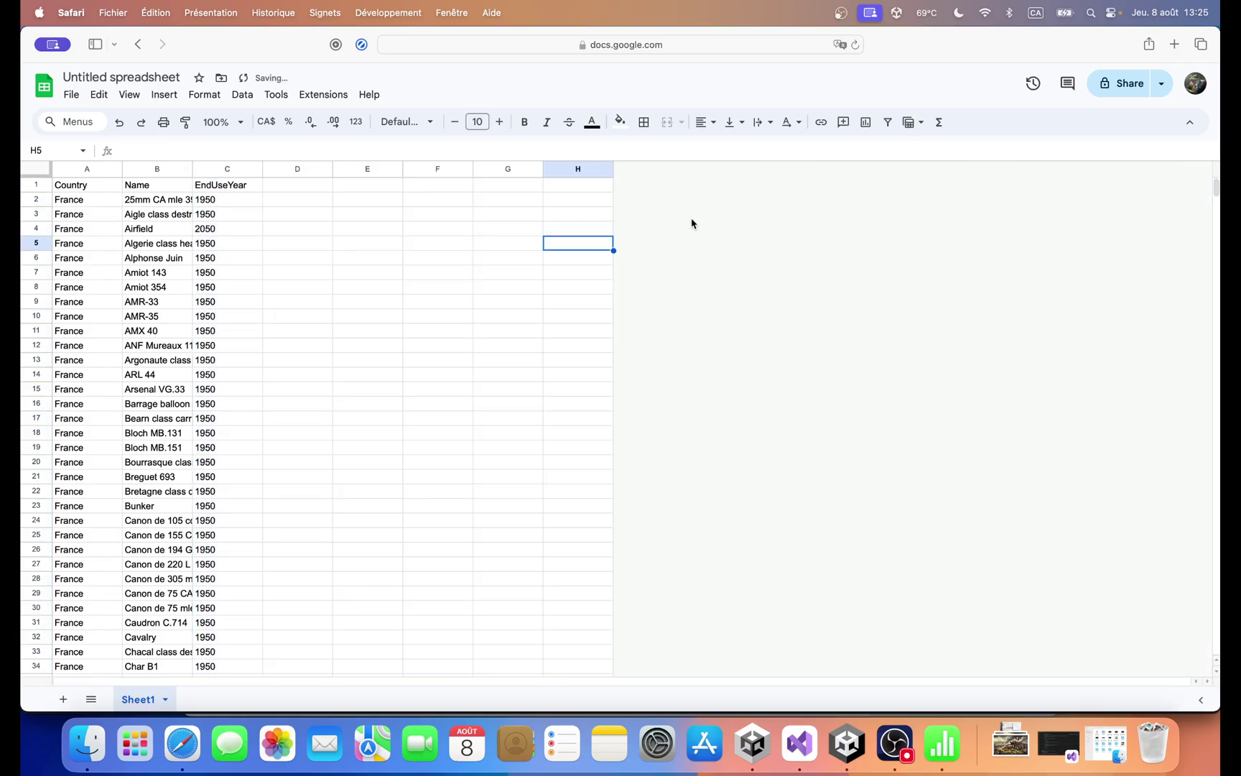
# Step: Delete the leftover empty columns D through H
pyautogui.click(590, 186)
pyautogui.moveTo(614, 169); pyautogui.dragTo(554, 165)
pyautogui.rightClick(294, 168)
pyautogui.rightClick(576, 167)
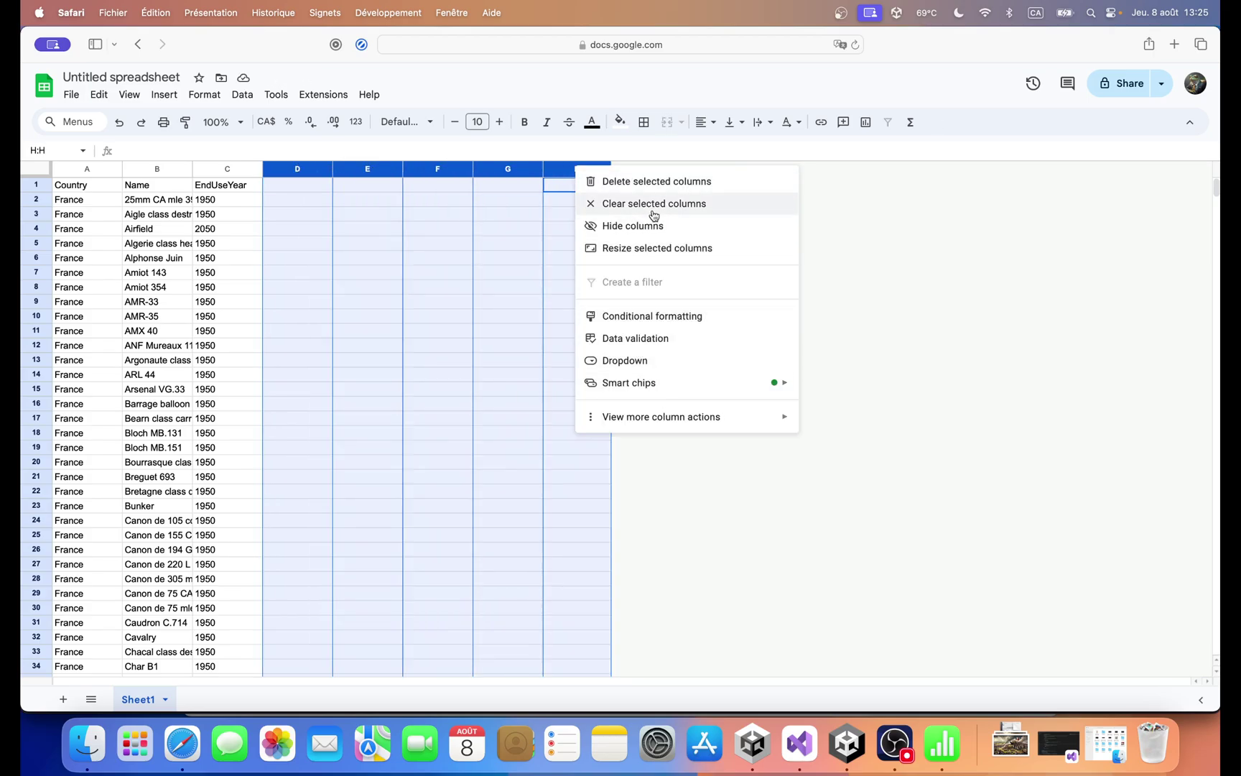
pyautogui.click(661, 182)
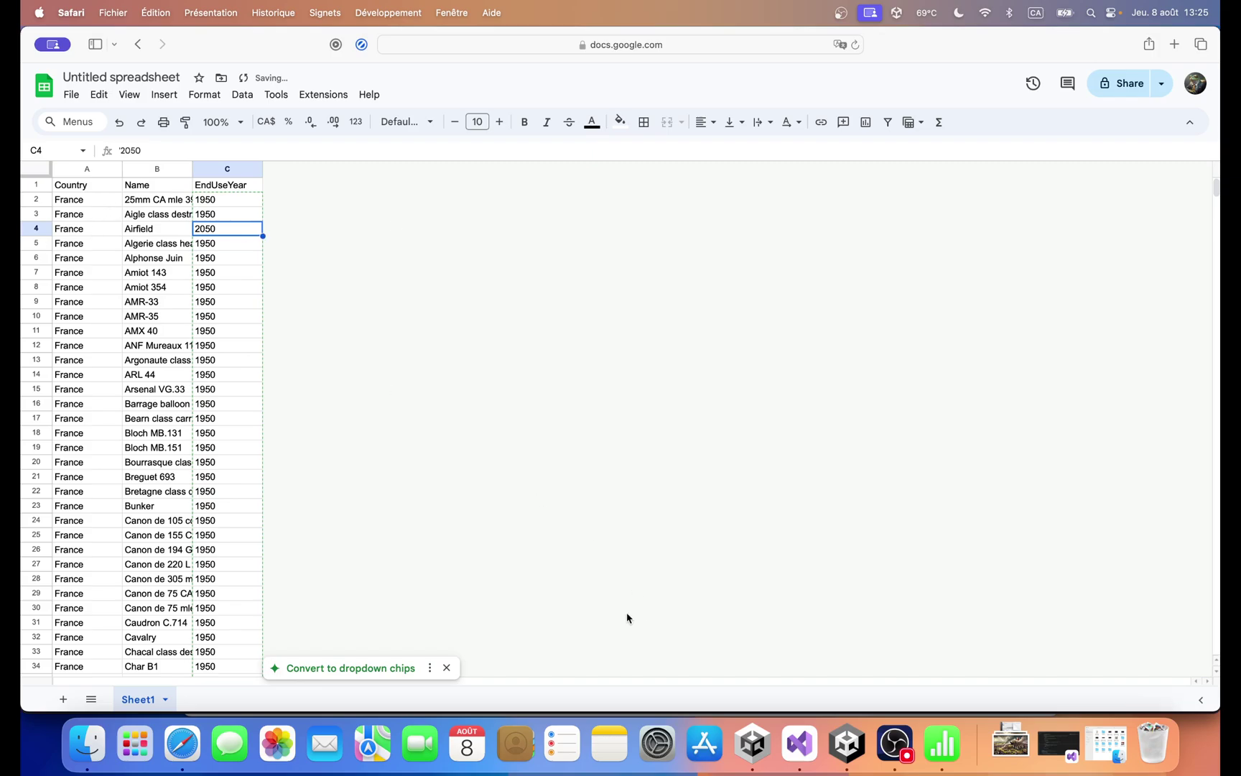
# Step: Try widening the Name column, then undo the change
pyautogui.press('Down')
pyautogui.press('Down')
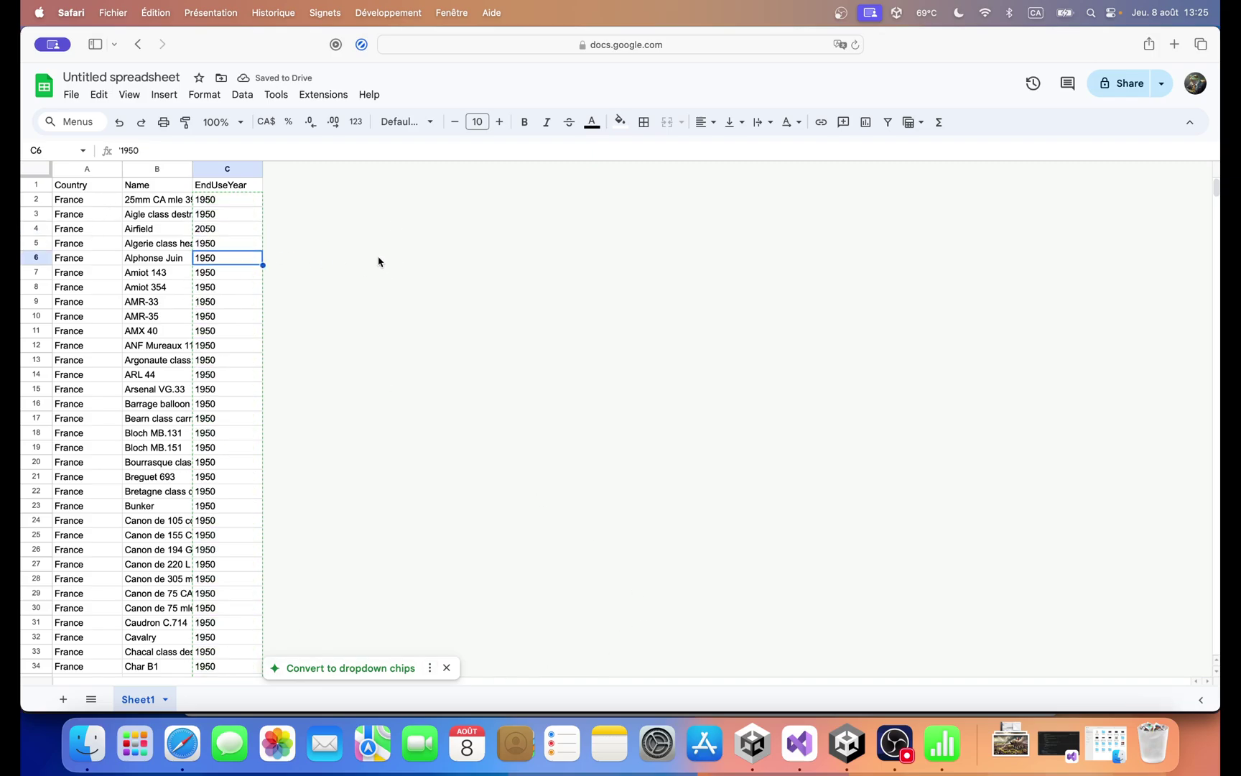
pyautogui.click(128, 184)
pyautogui.click(96, 187)
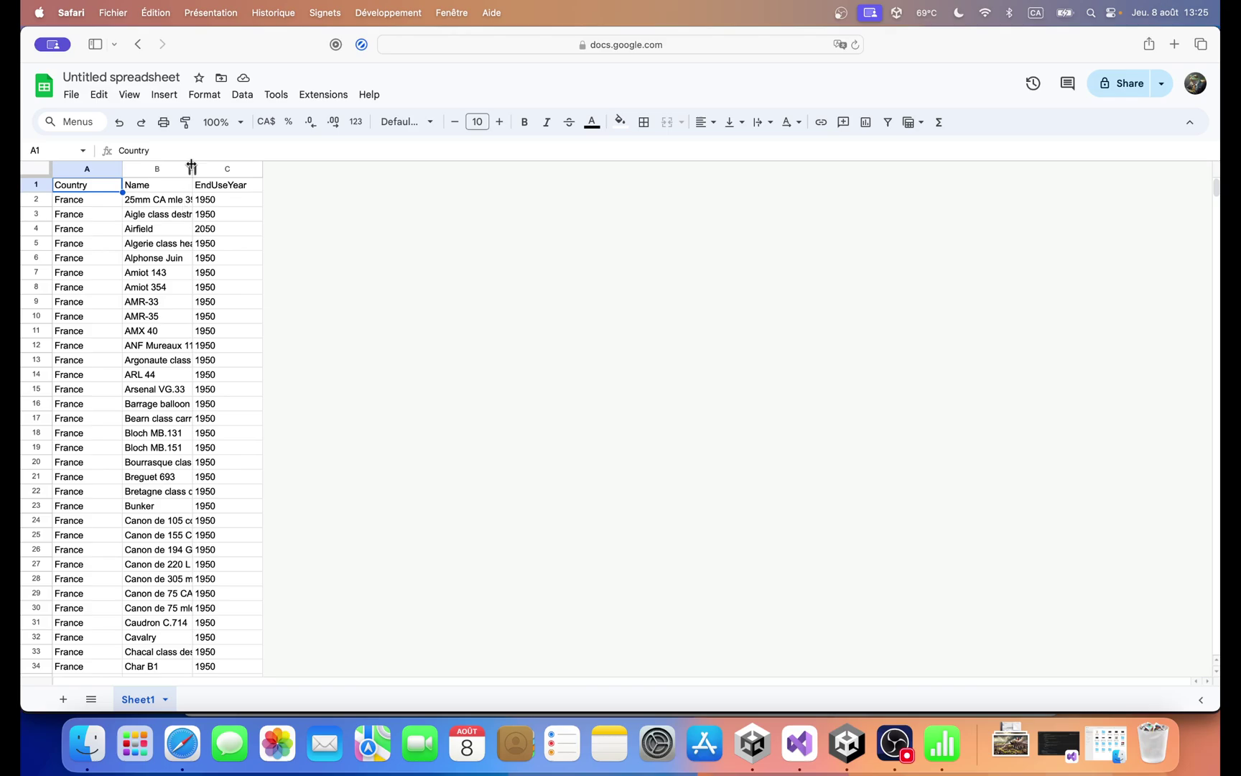
pyautogui.moveTo(192, 168); pyautogui.dragTo(300, 168)
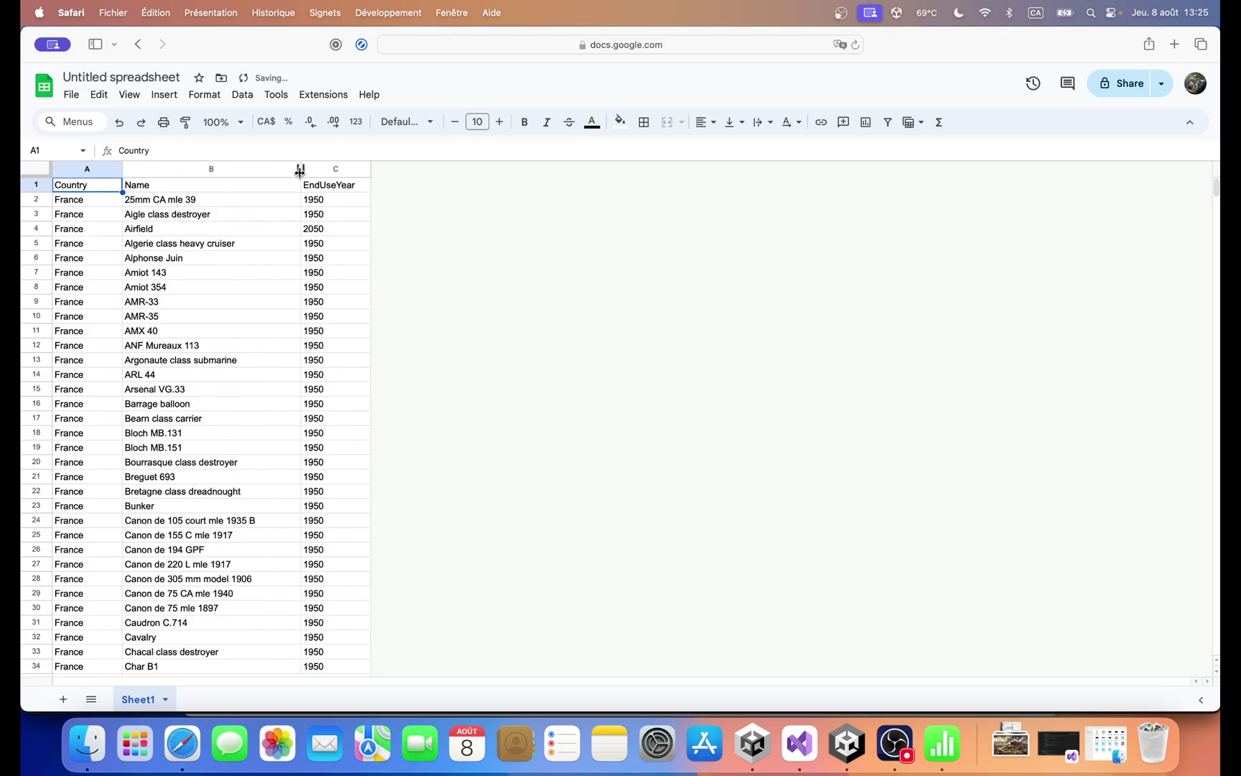
pyautogui.hotkey('ctrl', 'z')
pyautogui.click(105, 186)
pyautogui.click(139, 186)
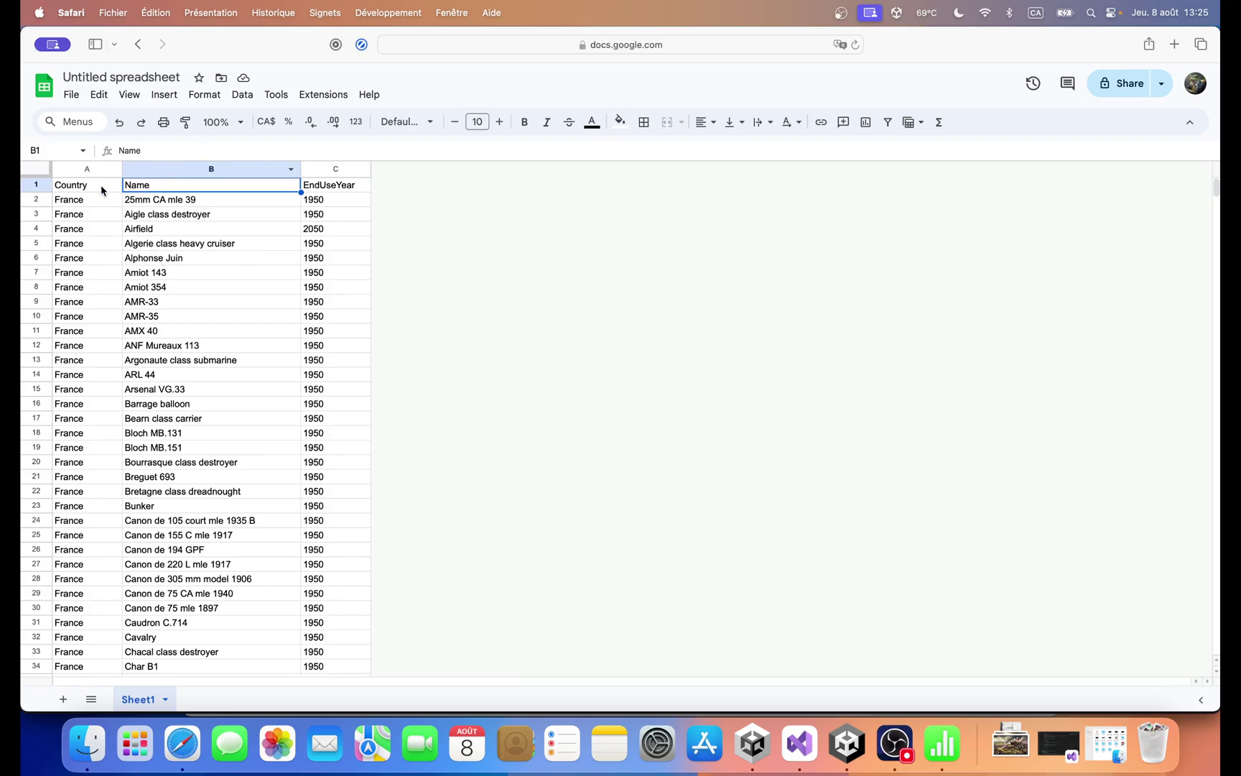
# Step: Select and widen the EndUseYear column, then copy its values
pyautogui.click(345, 169)
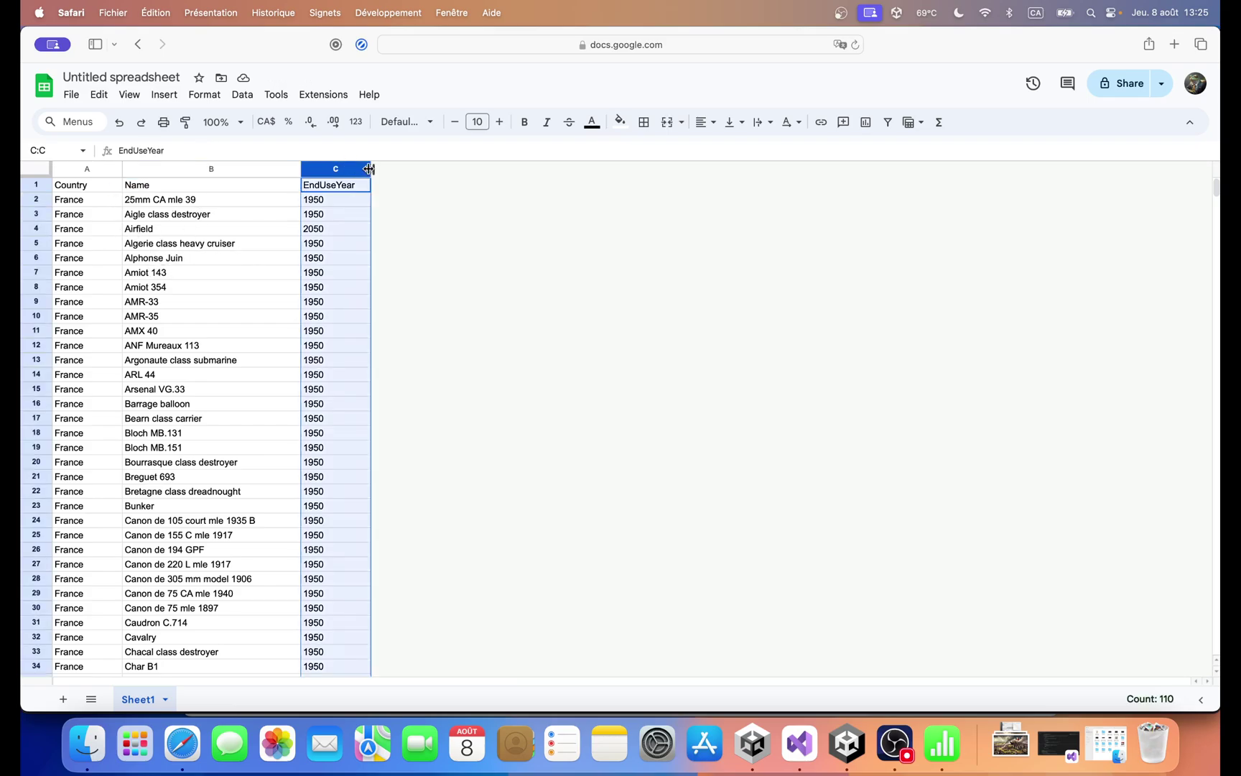
pyautogui.moveTo(370, 169); pyautogui.dragTo(395, 170)
pyautogui.press('super+v')
pyautogui.click(355, 214)
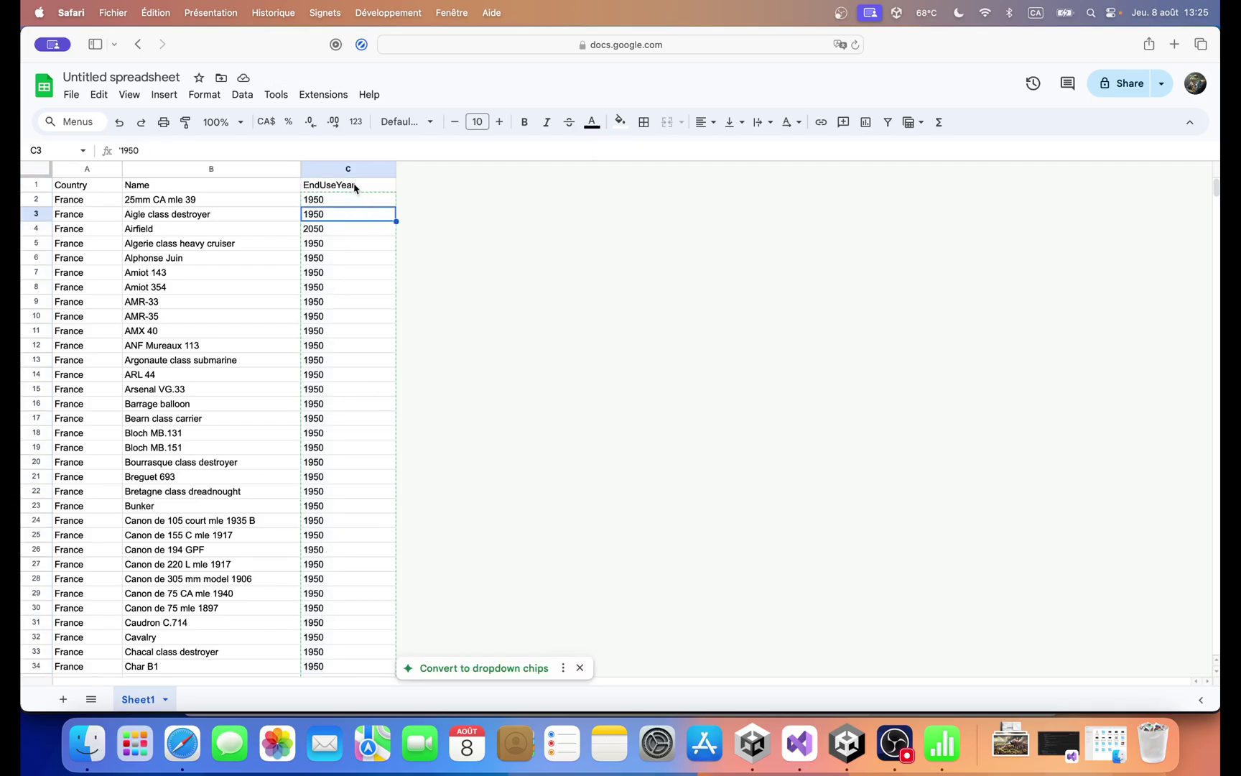
# Step: Open Unit.cs in Visual Studio through a project search for 'unit'
pyautogui.click(800, 743)
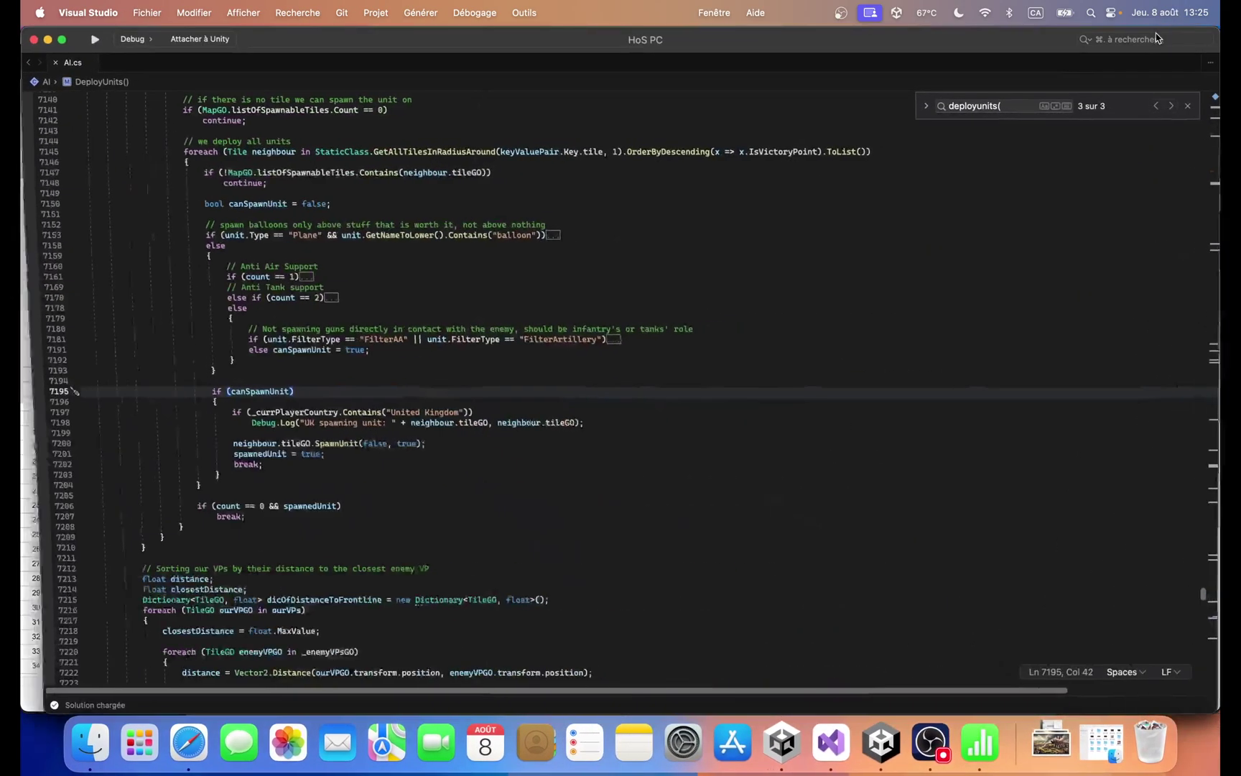
pyautogui.press('super+period')
pyautogui.write('unit')
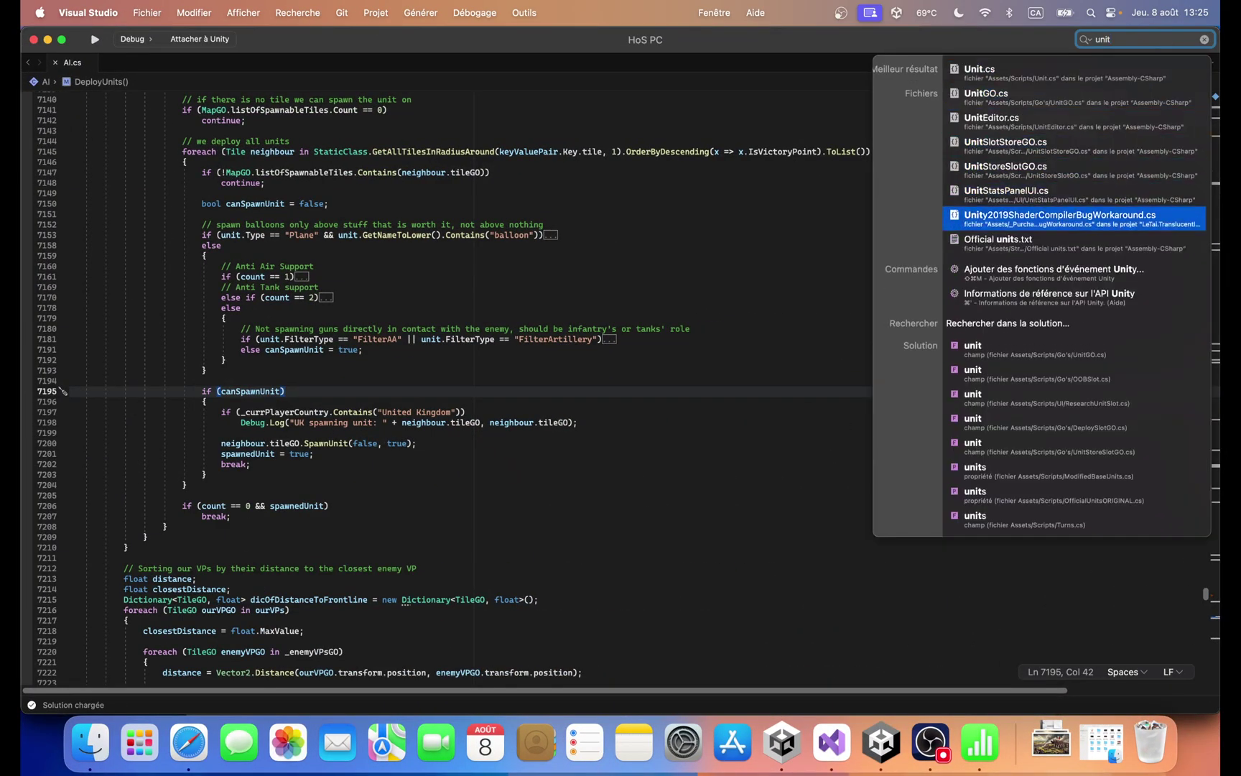
pyautogui.press('Return')
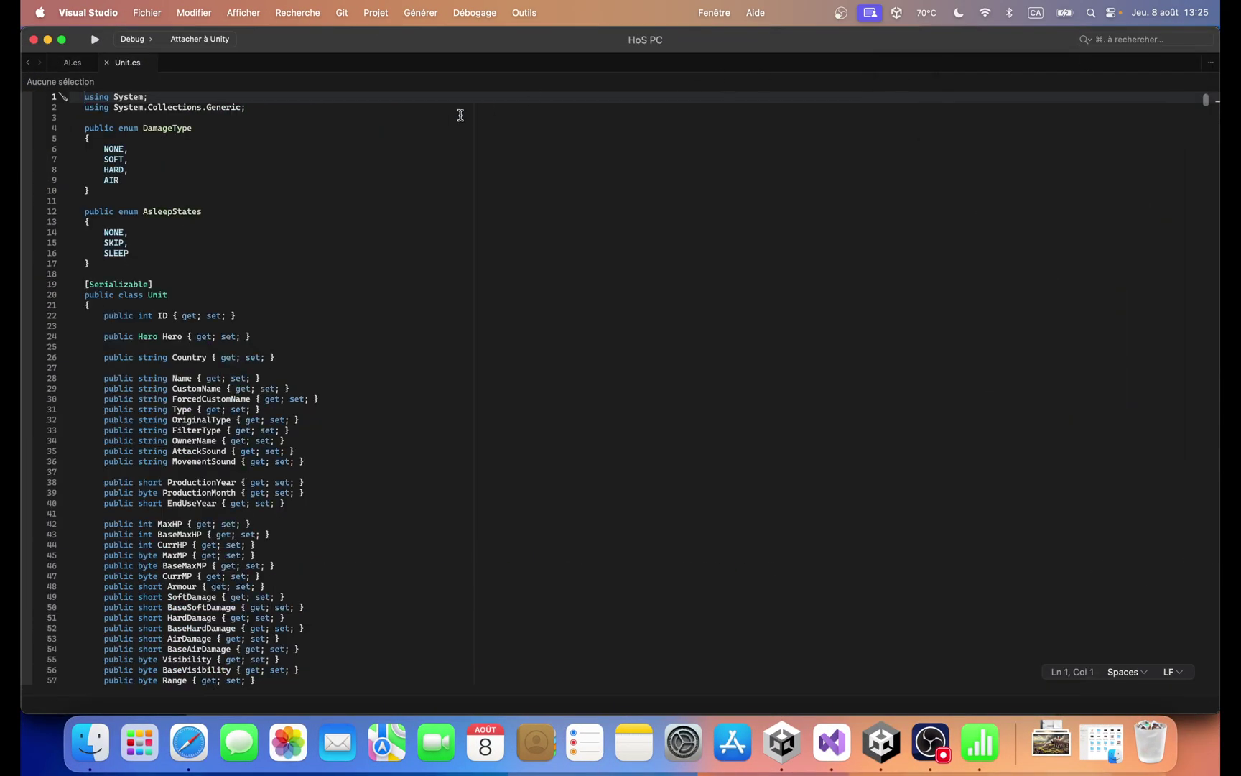
# Step: Scroll through the Unit class property declarations down to IsOnBoat
pyautogui.scroll(-5, 108, 150)
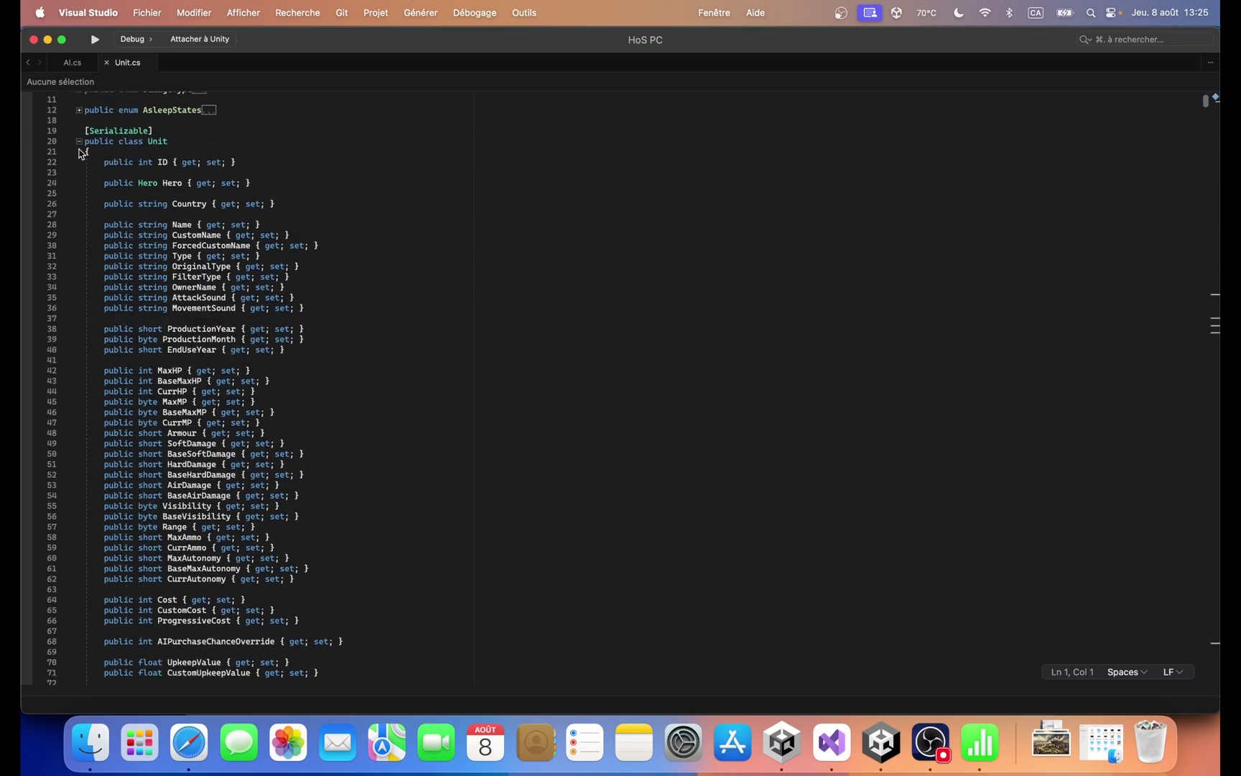
pyautogui.moveTo(277, 158); pyautogui.dragTo(36, 125)
pyautogui.scroll(-1, 248, 194)
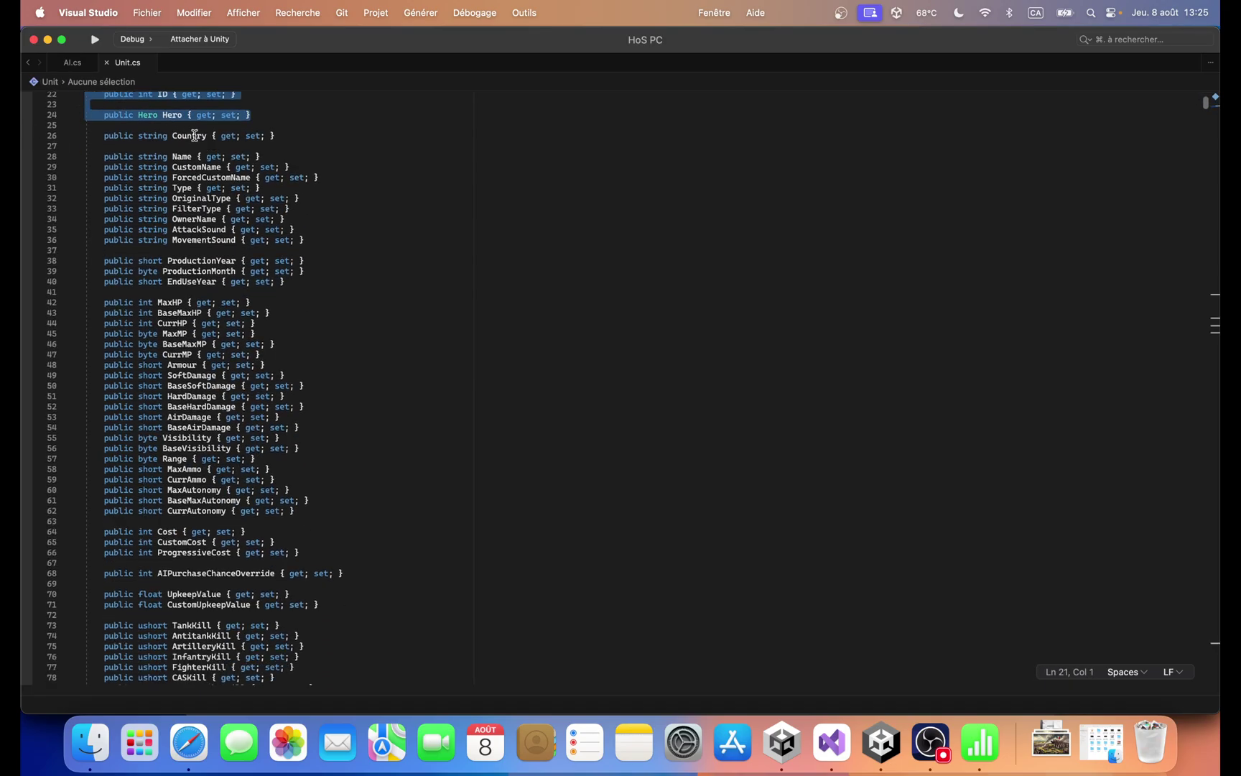
pyautogui.hotkey('shift', 'Down')
pyautogui.hotkey('shift', 'Down')
pyautogui.hotkey('shift', 'Down')
pyautogui.hotkey('shift', 'Down')
pyautogui.hotkey('shift', 'Down')
pyautogui.hotkey('shift', 'Down')
pyautogui.hotkey('shift', 'Down')
pyautogui.hotkey('shift', 'Down')
pyautogui.hotkey('shift', 'Down')
pyautogui.hotkey('shift', 'Down')
pyautogui.hotkey('shift', 'Down')
pyautogui.hotkey('shift', 'Down')
pyautogui.hotkey('shift', 'Down')
pyautogui.hotkey('shift', 'Down')
pyautogui.hotkey('shift', 'Down')
pyautogui.hotkey('shift', 'Down')
pyautogui.hotkey('shift', 'Down')
pyautogui.hotkey('shift', 'Down')
pyautogui.hotkey('shift', 'Down')
pyautogui.hotkey('shift', 'Down')
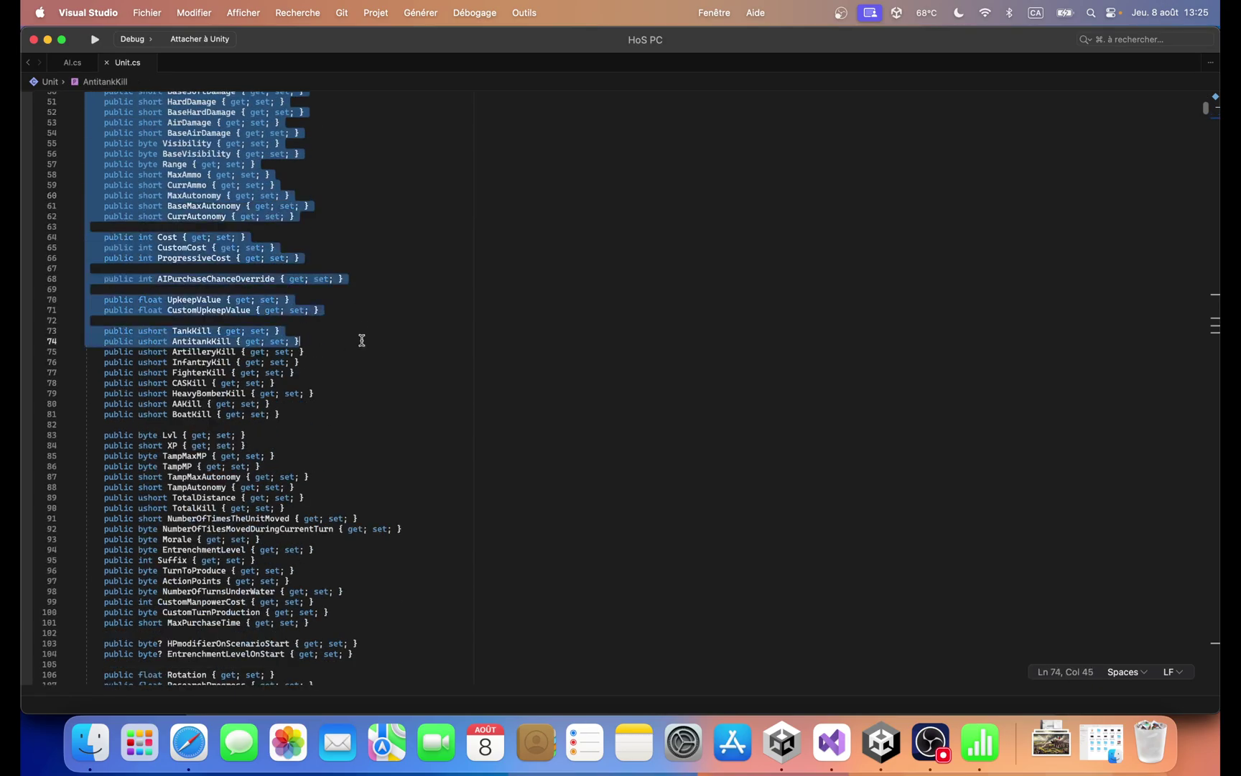
pyautogui.scroll(-10, 362, 343)
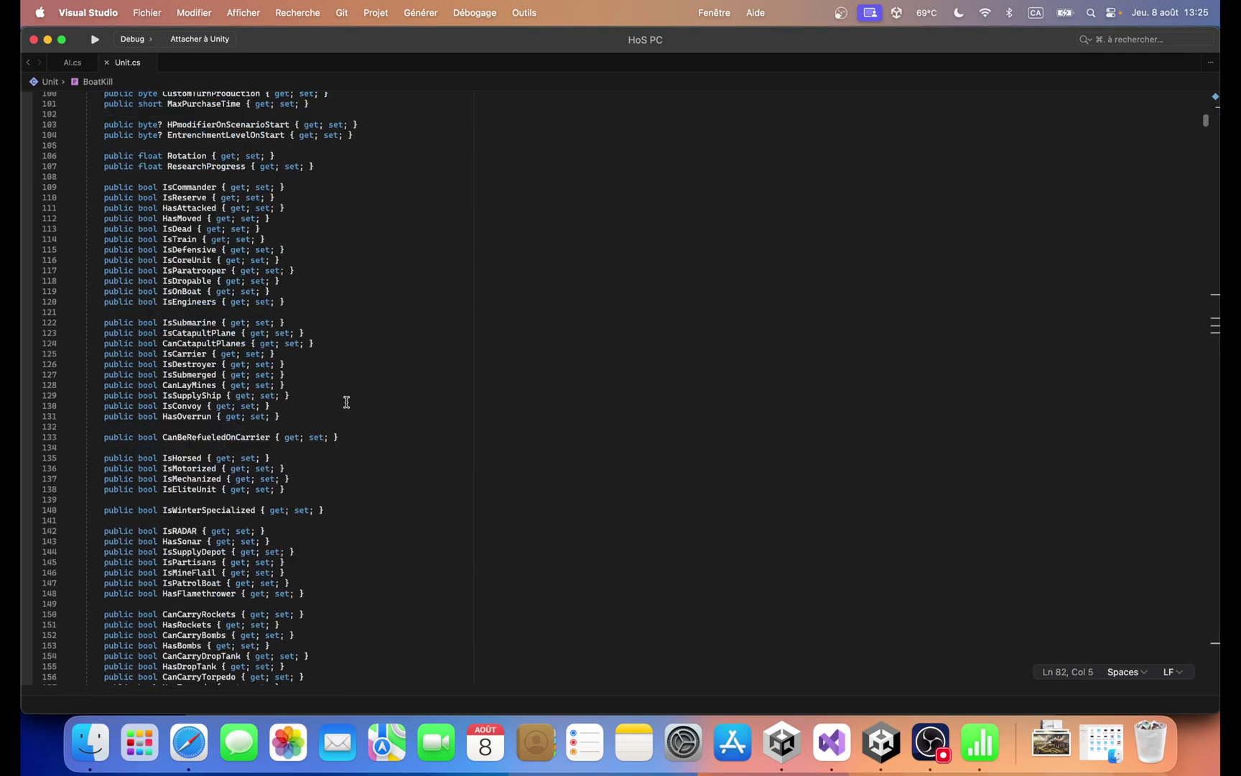
pyautogui.click(367, 293)
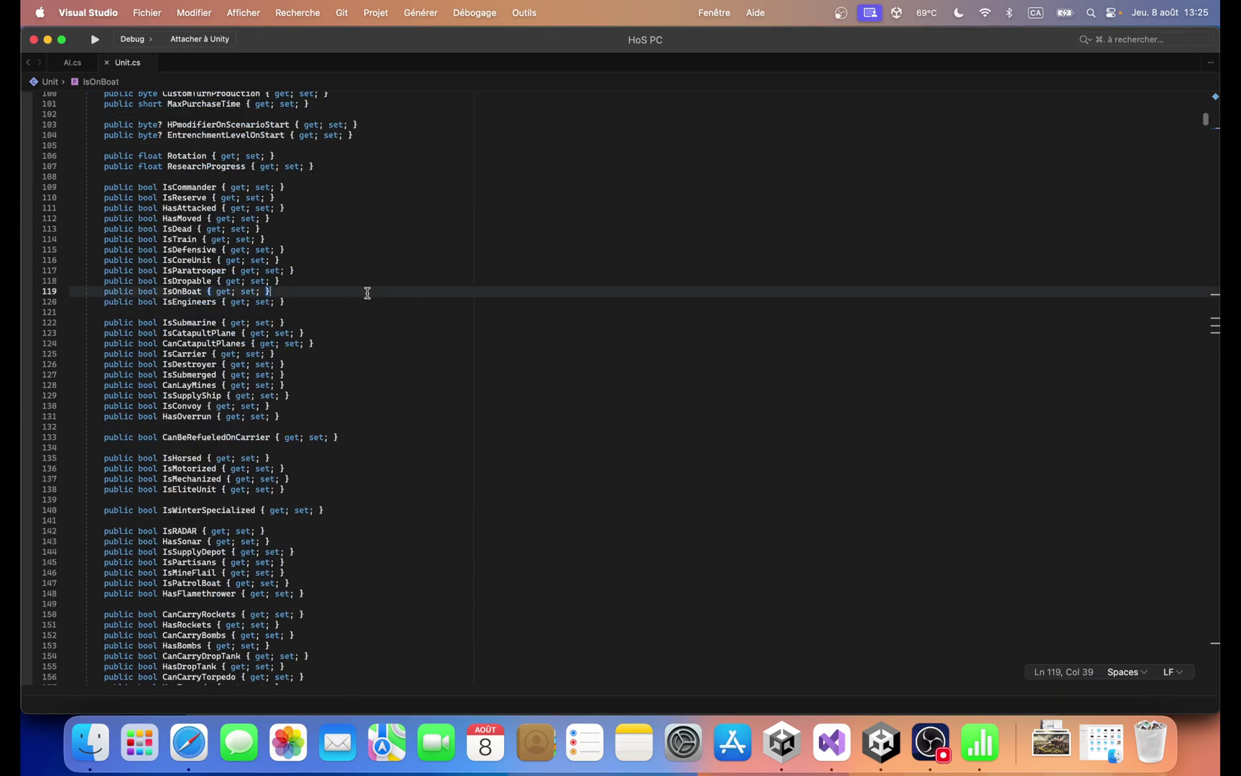
# Step: Browse the Units Editor stats and search field, then return to IsSubmarine in Unit.cs
pyautogui.click(881, 743)
pyautogui.scroll(-10, 693, 338)
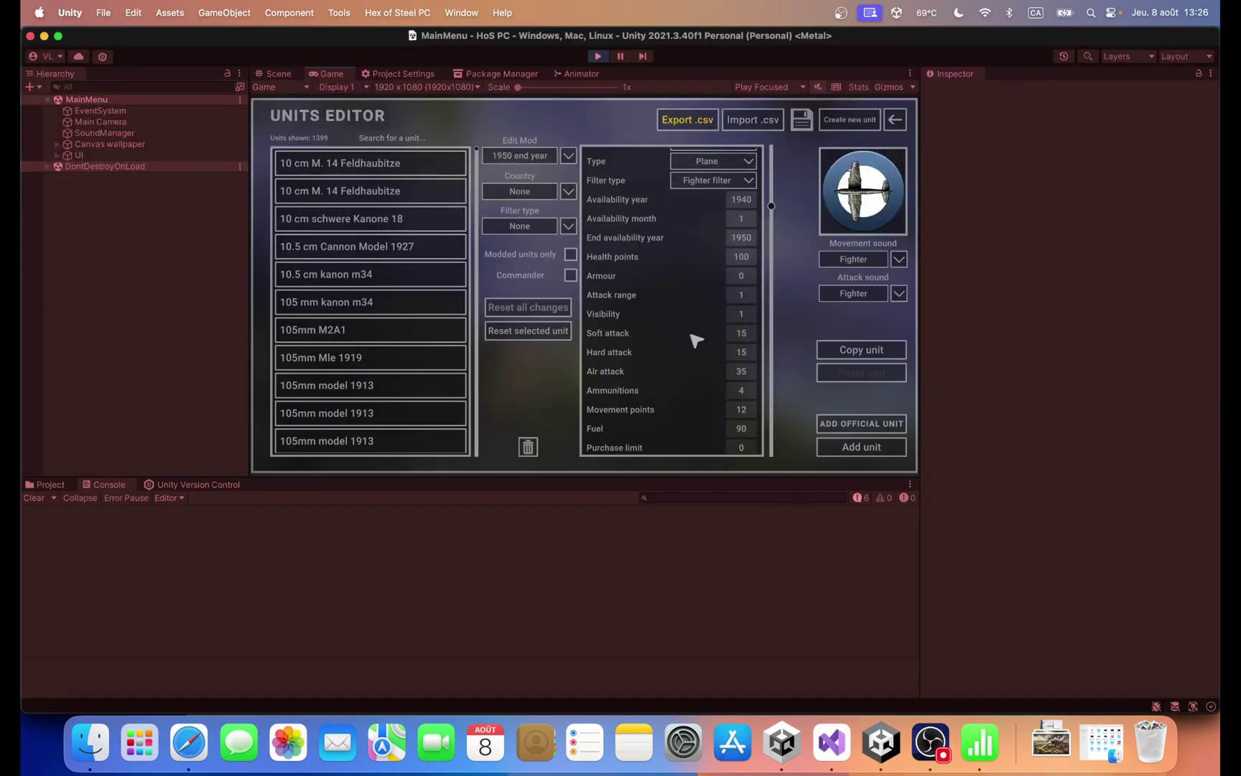
pyautogui.scroll(-5, 711, 345)
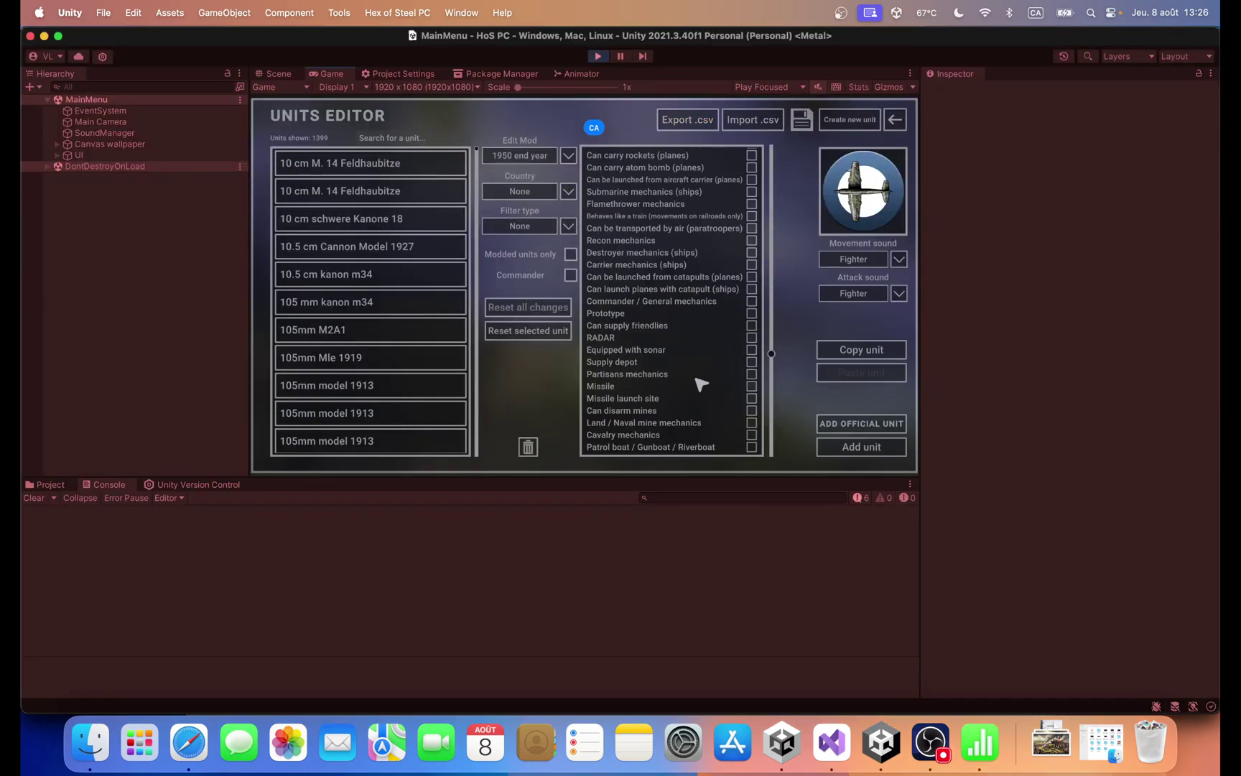
pyautogui.click(435, 140)
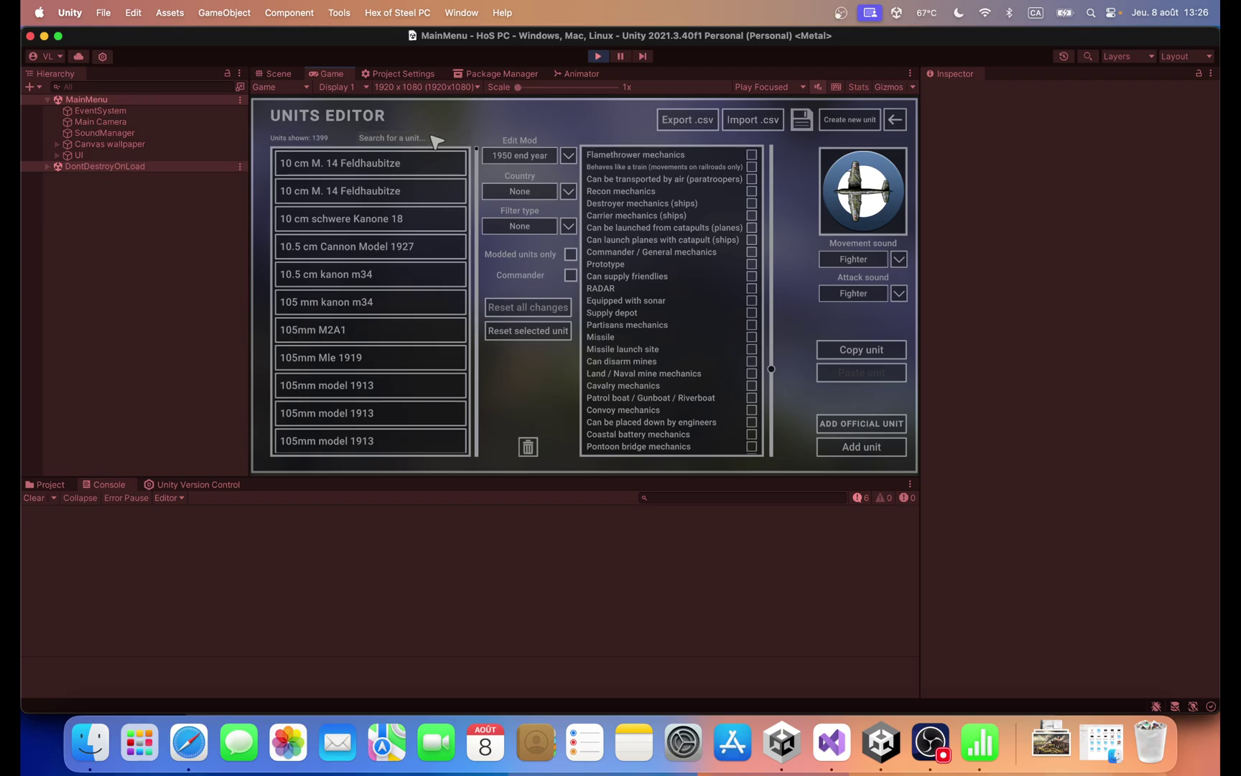
pyautogui.write('s')
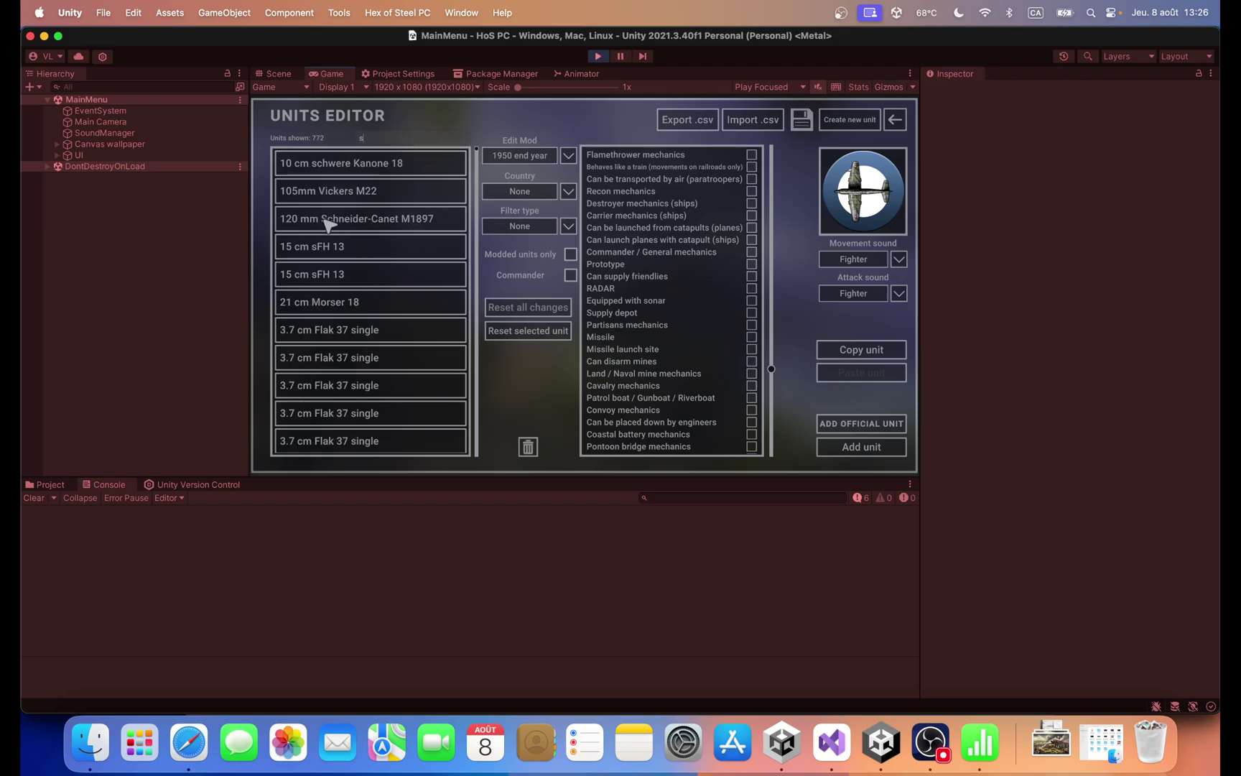
pyautogui.write('df')
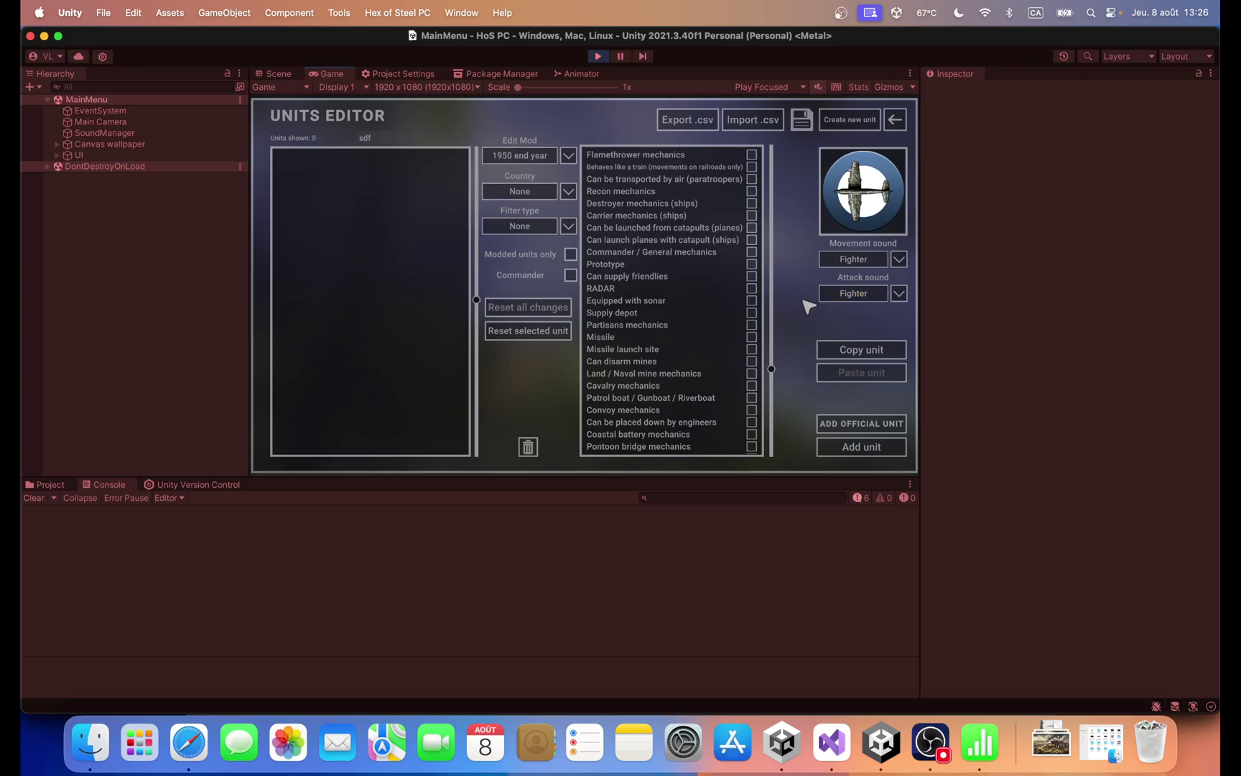
pyautogui.scroll(-3, 652, 336)
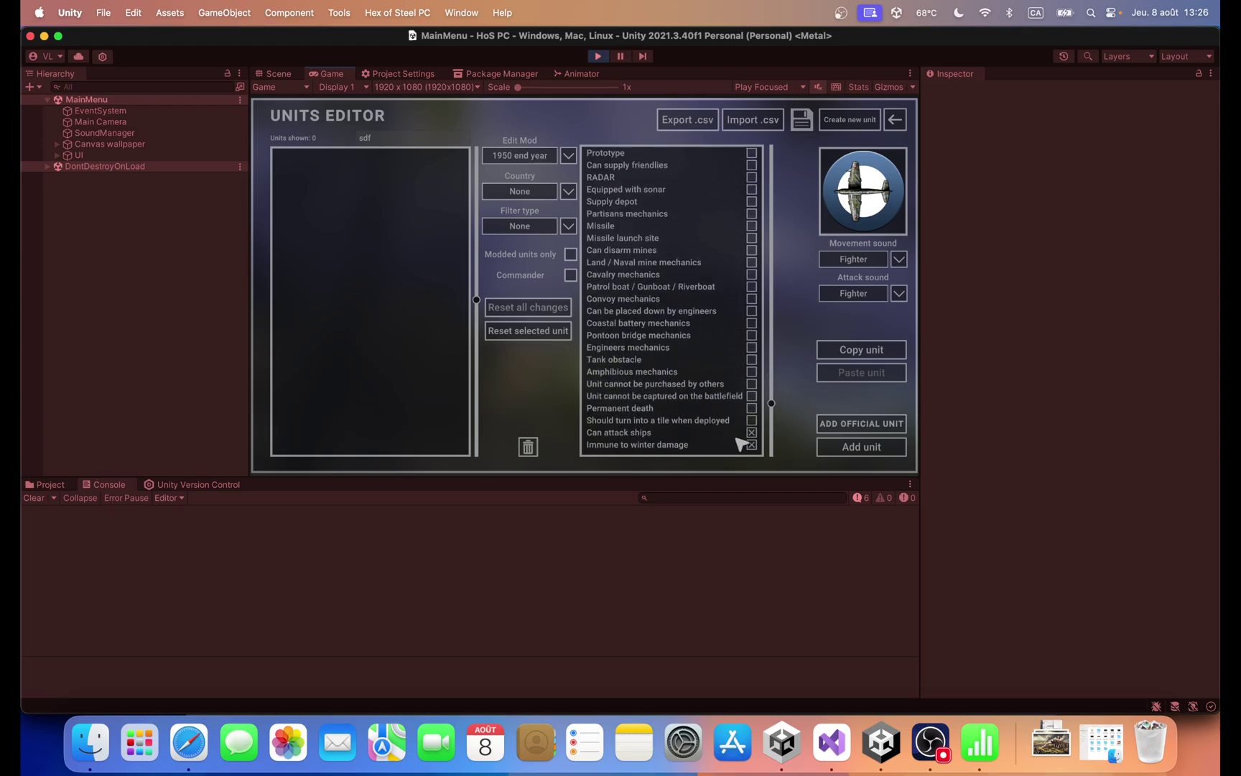
pyautogui.scroll(8, 638, 309)
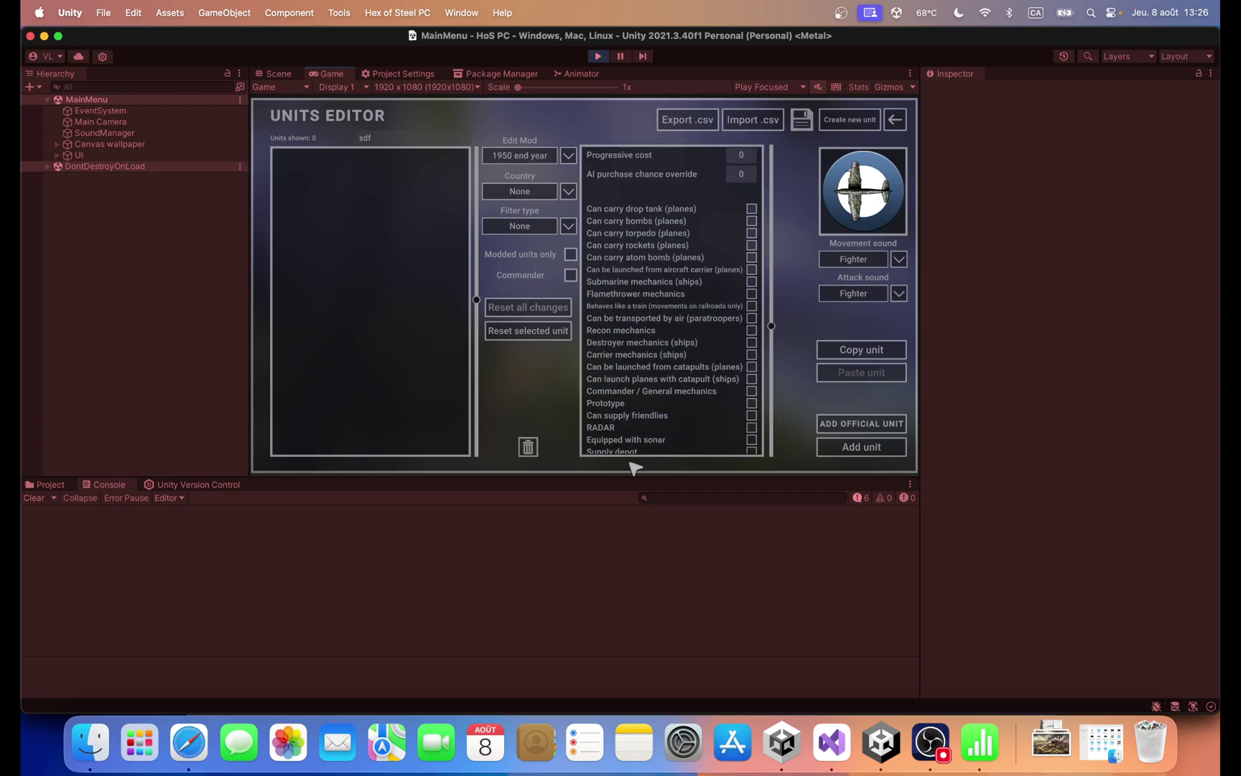
pyautogui.click(827, 740)
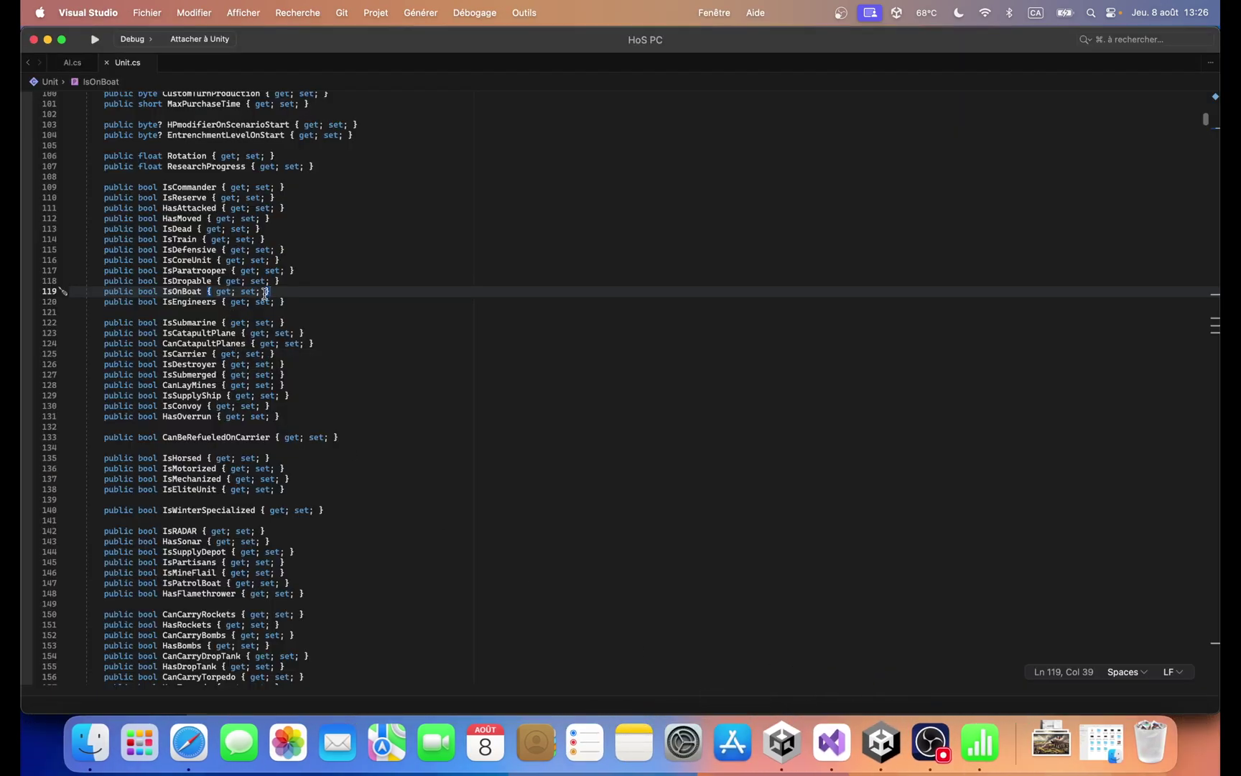
pyautogui.click(199, 322)
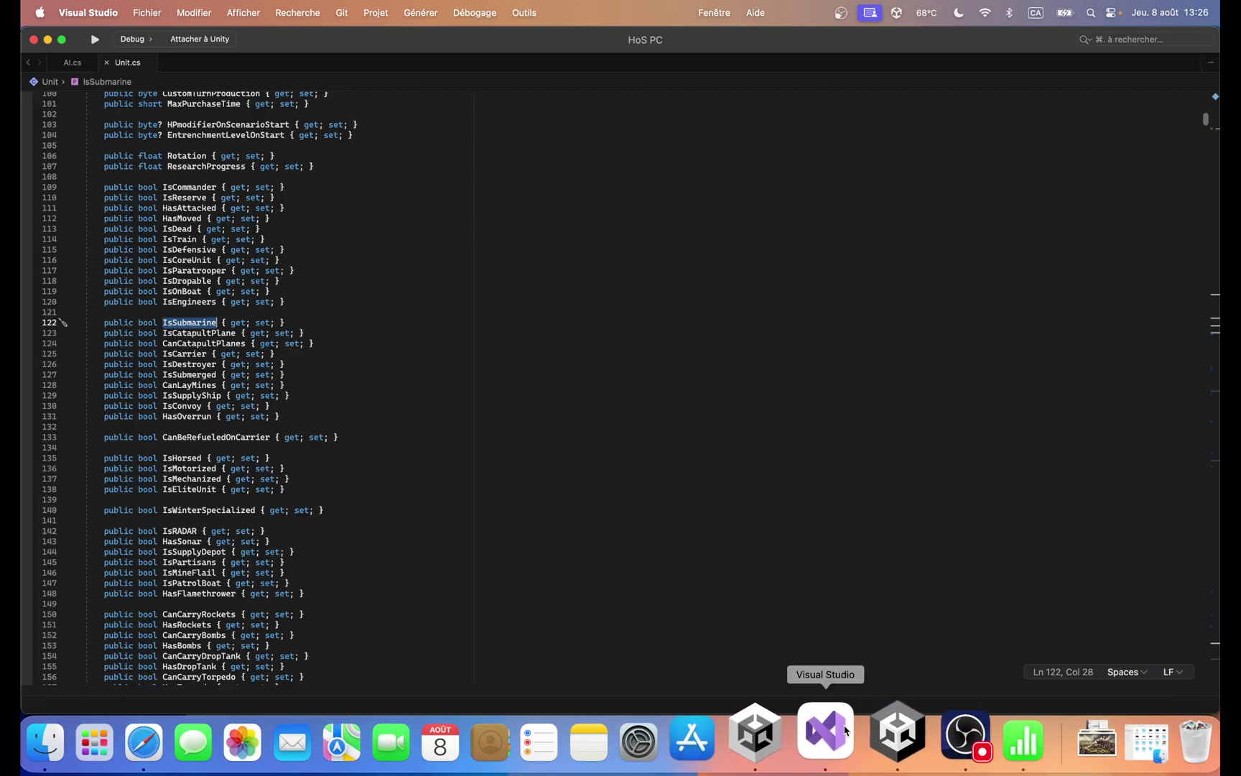
# Step: Insert column D right of EndUseYear and give it the header IsSubmarine
pyautogui.click(186, 733)
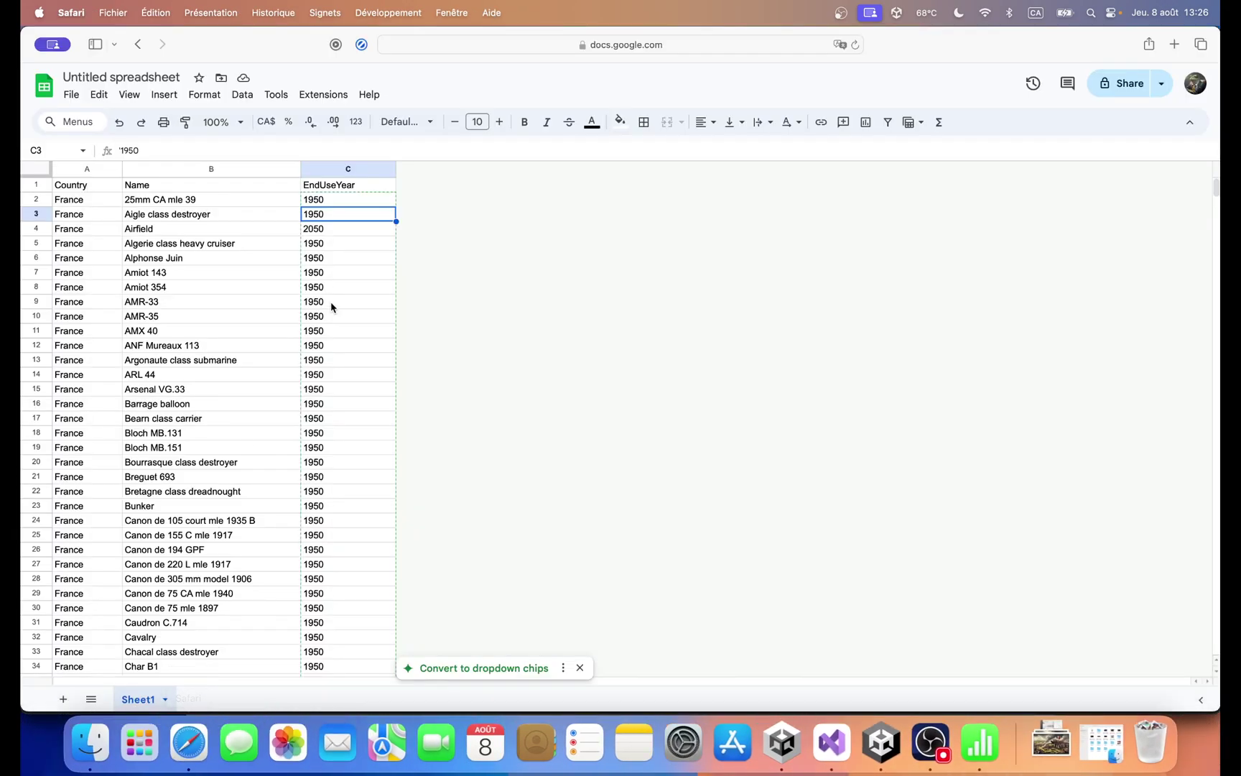
pyautogui.click(371, 169)
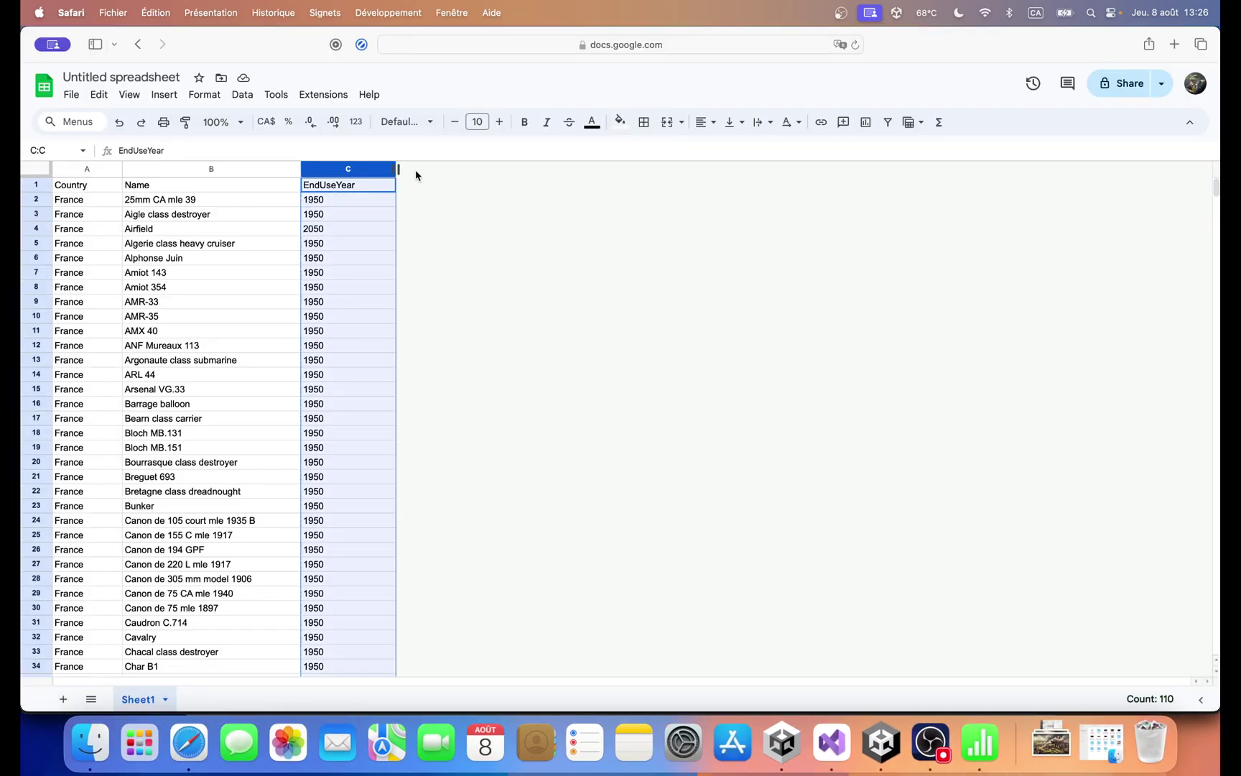
pyautogui.rightClick(429, 171)
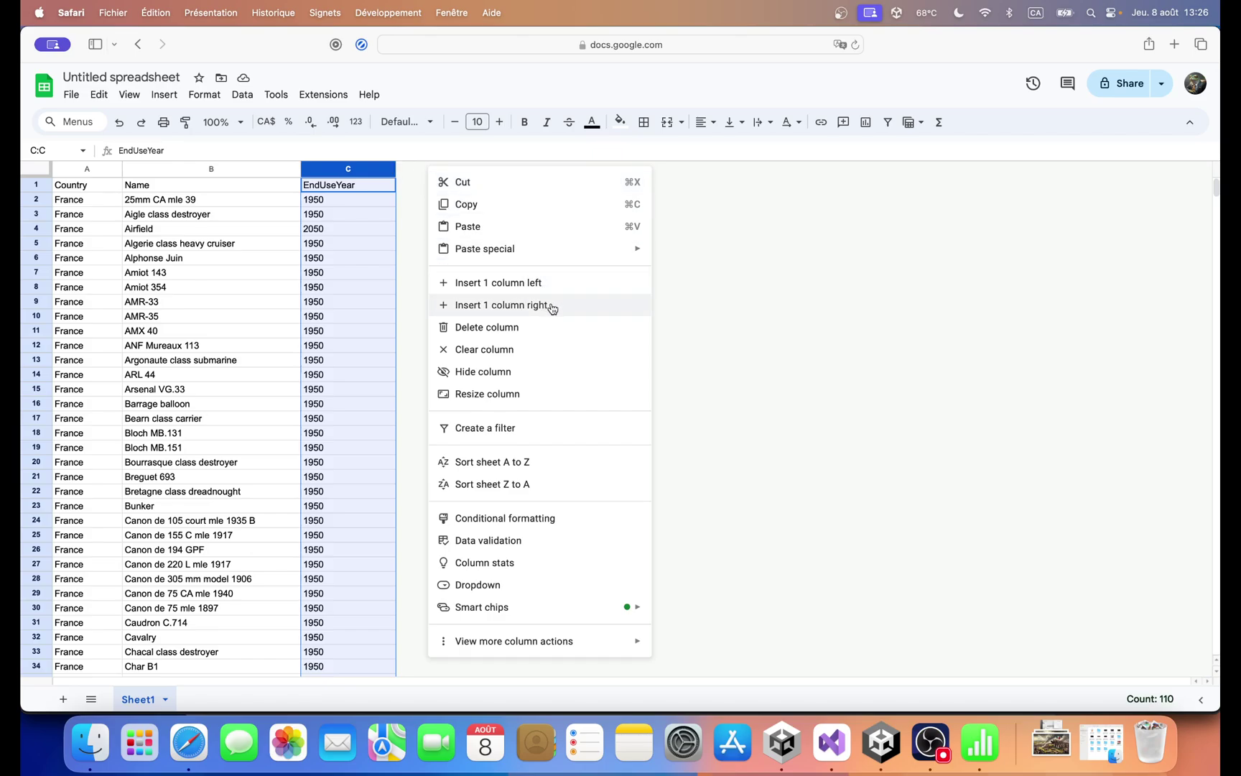
pyautogui.click(551, 308)
pyautogui.click(444, 185)
pyautogui.write('IsSubmarine')
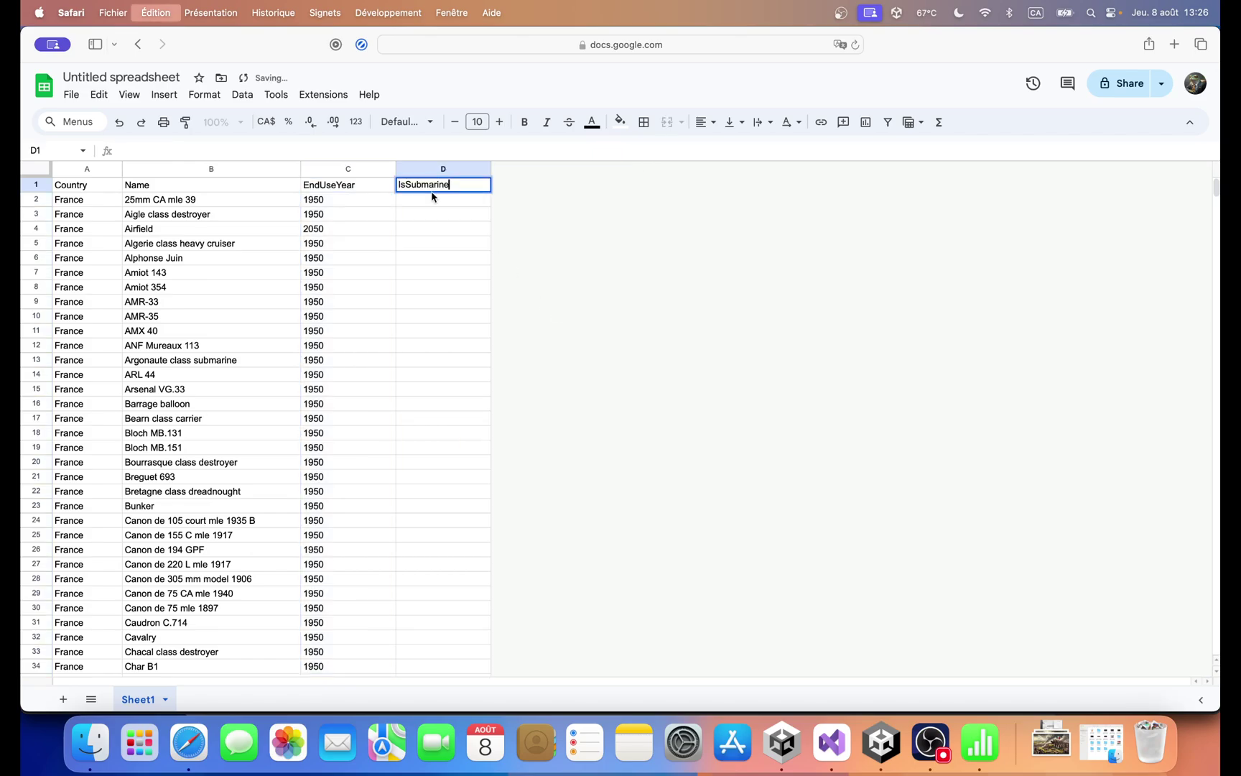
pyautogui.press('Return')
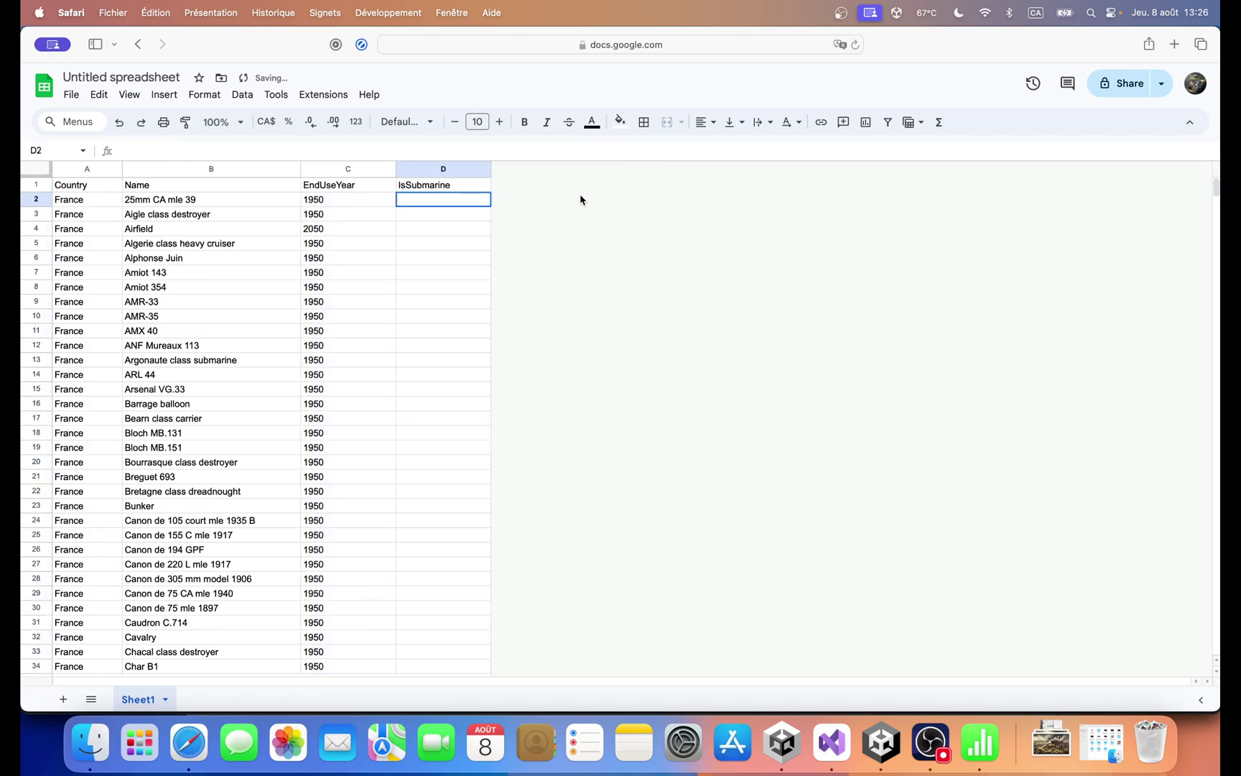
pyautogui.click(879, 742)
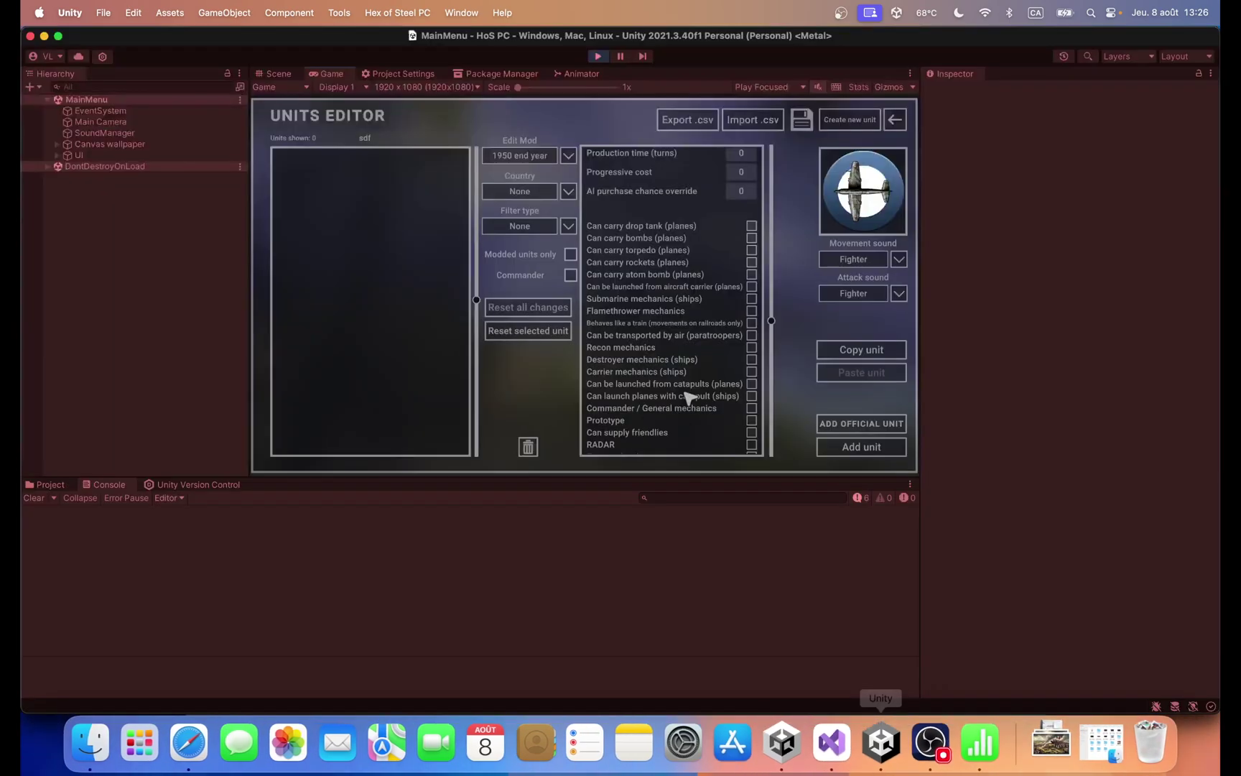
pyautogui.scroll(-10, 633, 431)
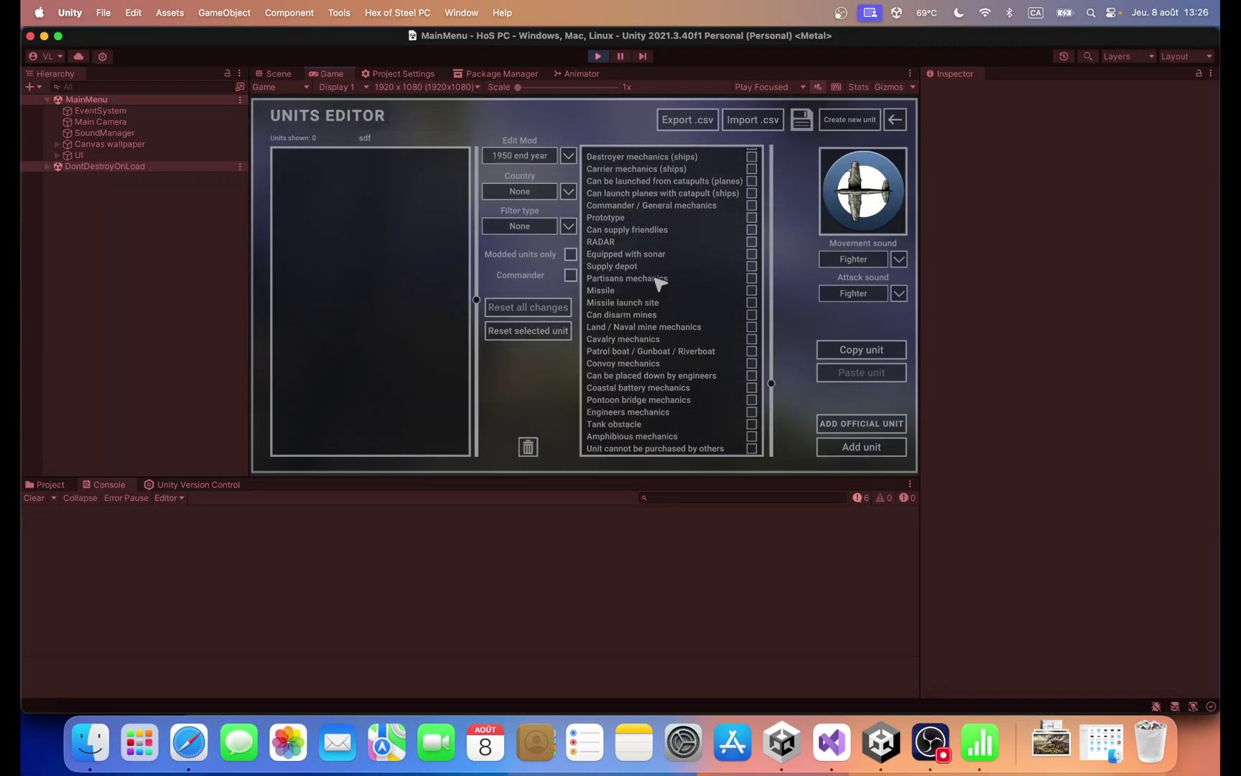
# Step: Enter TRUE in D2 and fill it down the IsSubmarine column to row 110
pyautogui.press('super+Tab')
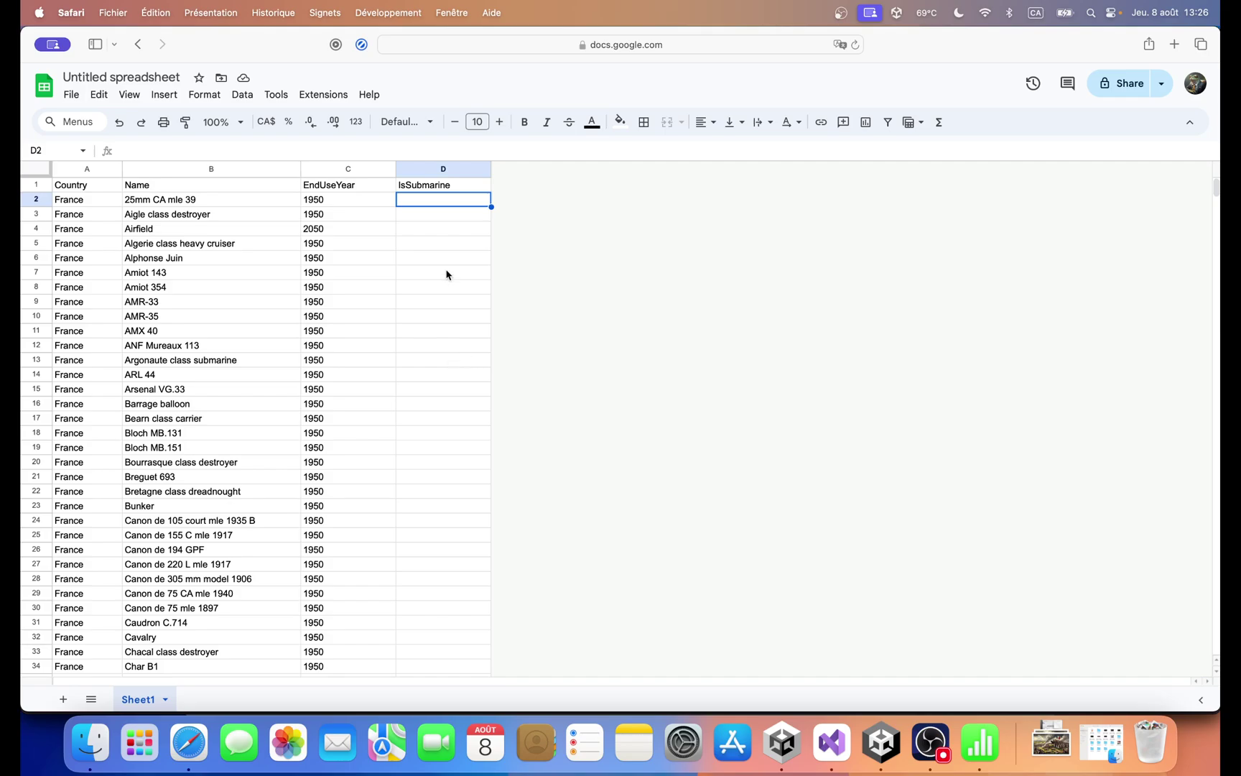
pyautogui.write('True')
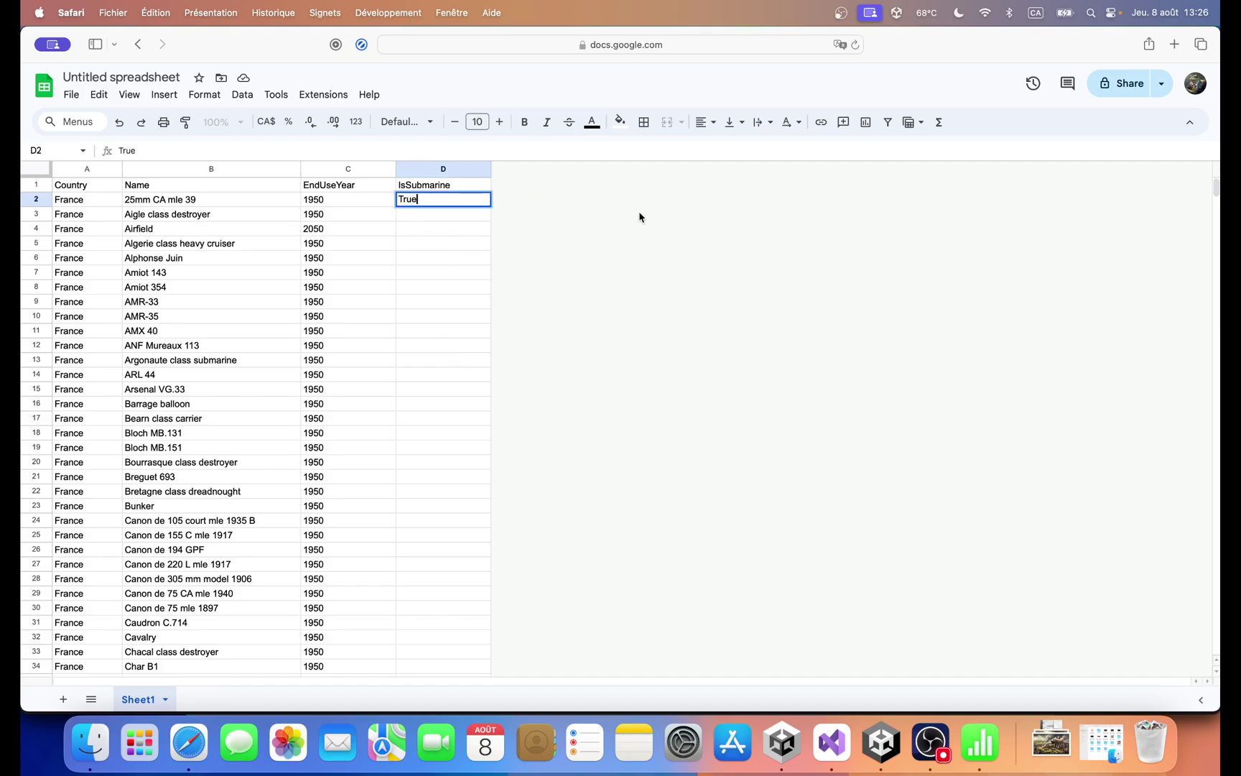
pyautogui.press('Return')
pyautogui.click(442, 200)
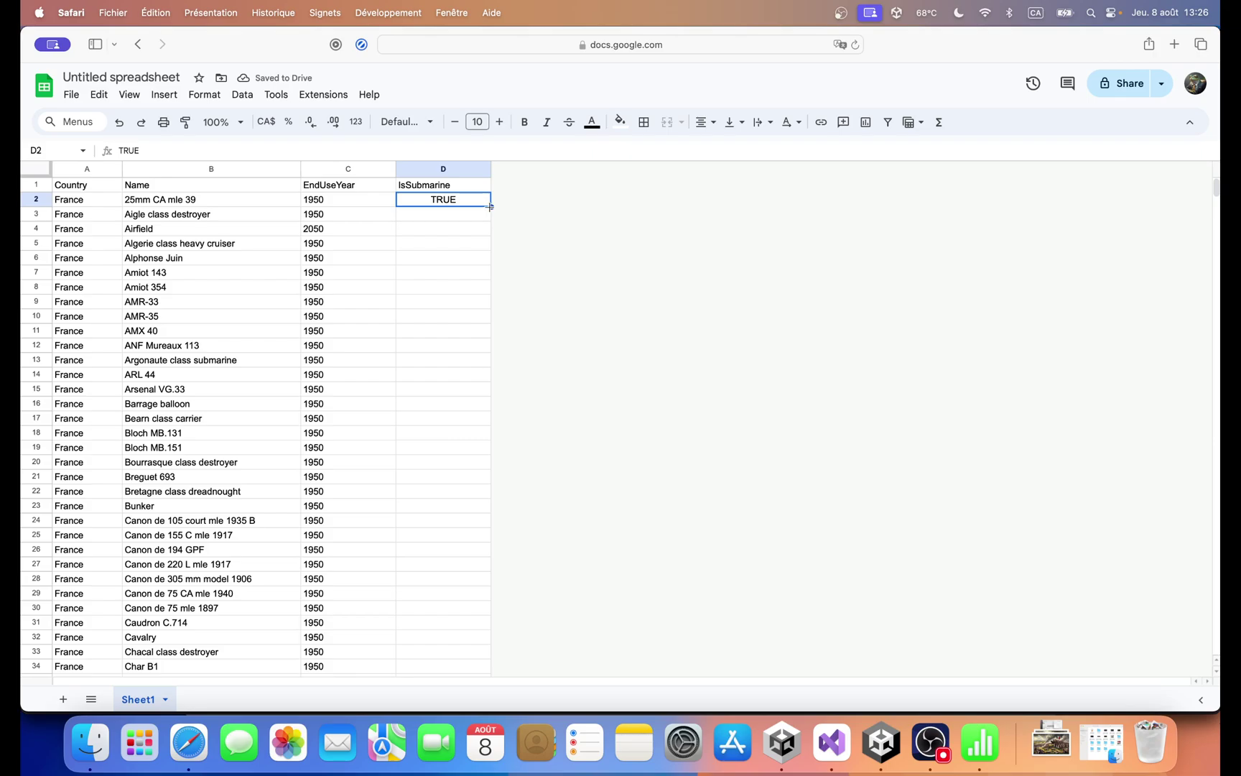
pyautogui.scroll(-20, 474, 405)
pyautogui.moveTo(481, 391); pyautogui.dragTo(477, 522)
pyautogui.scroll(8, 476, 404)
pyautogui.click(487, 420)
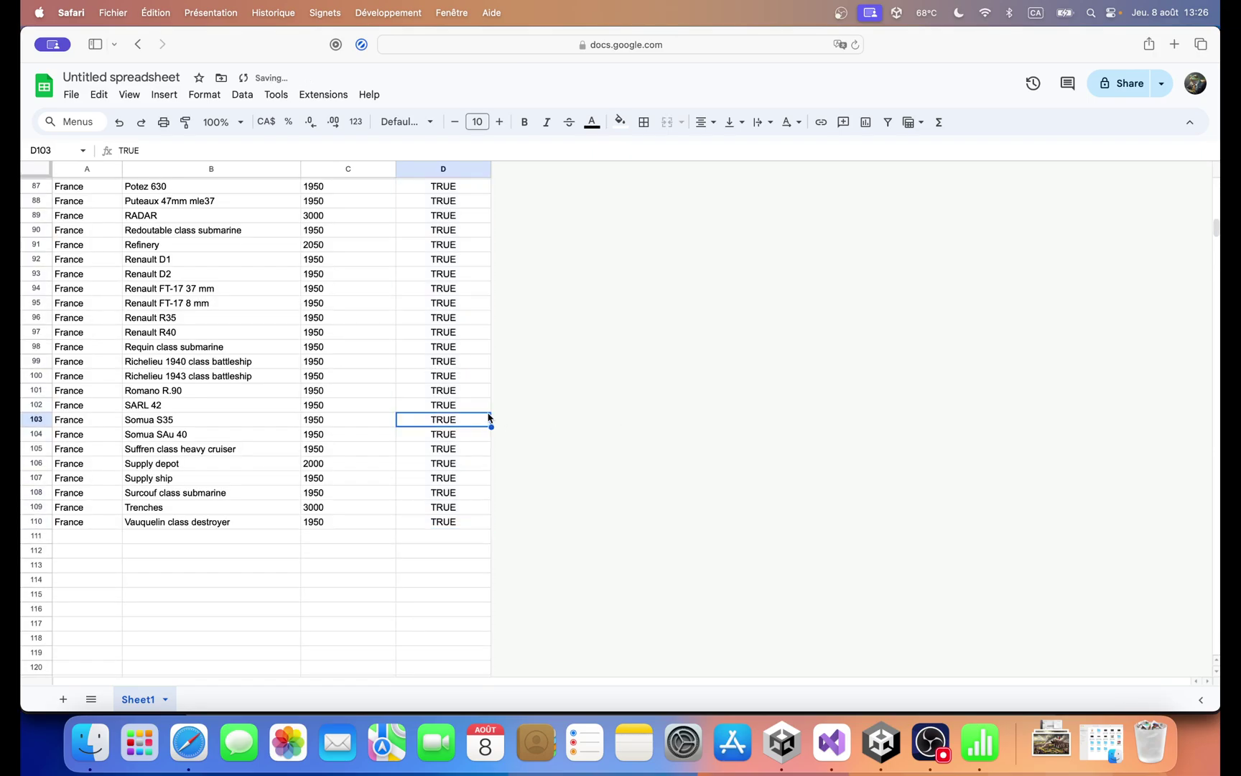
pyautogui.scroll(20, 486, 403)
pyautogui.click(459, 303)
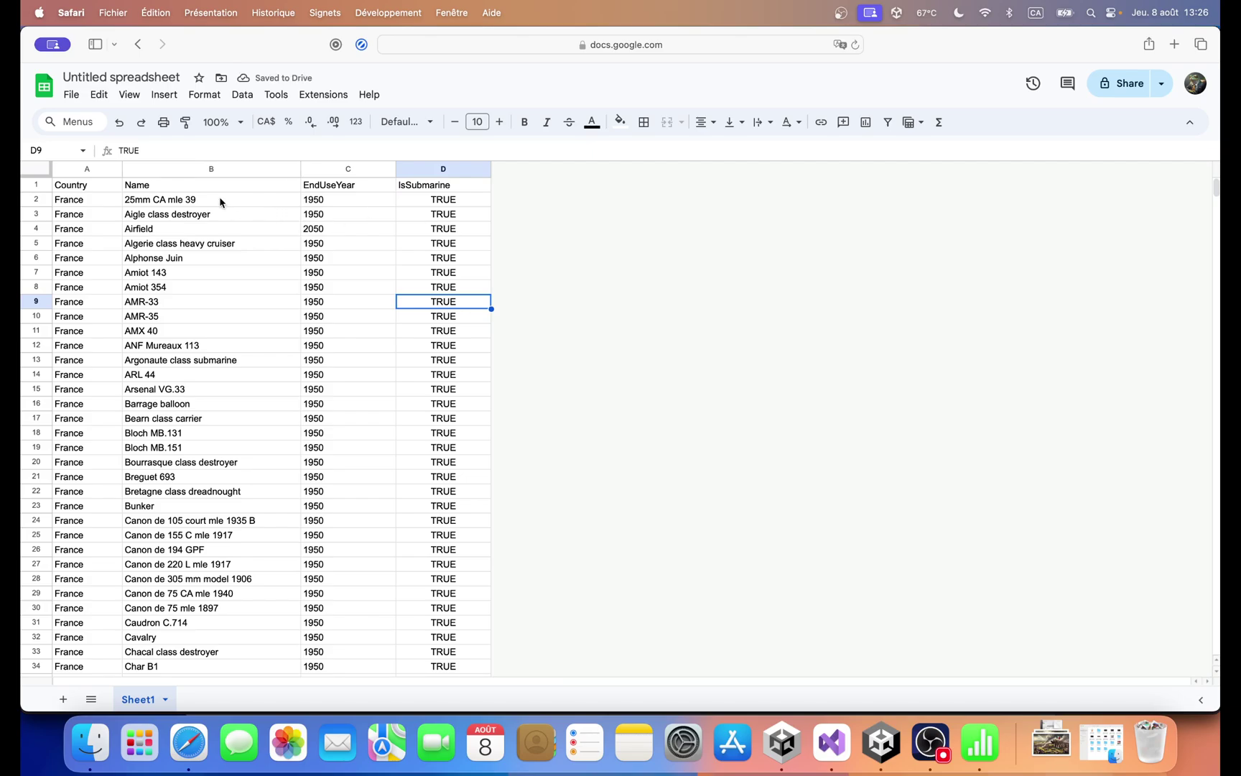
# Step: Enter 1999 in EndUseYear cell C2 and copy it
pyautogui.click(351, 188)
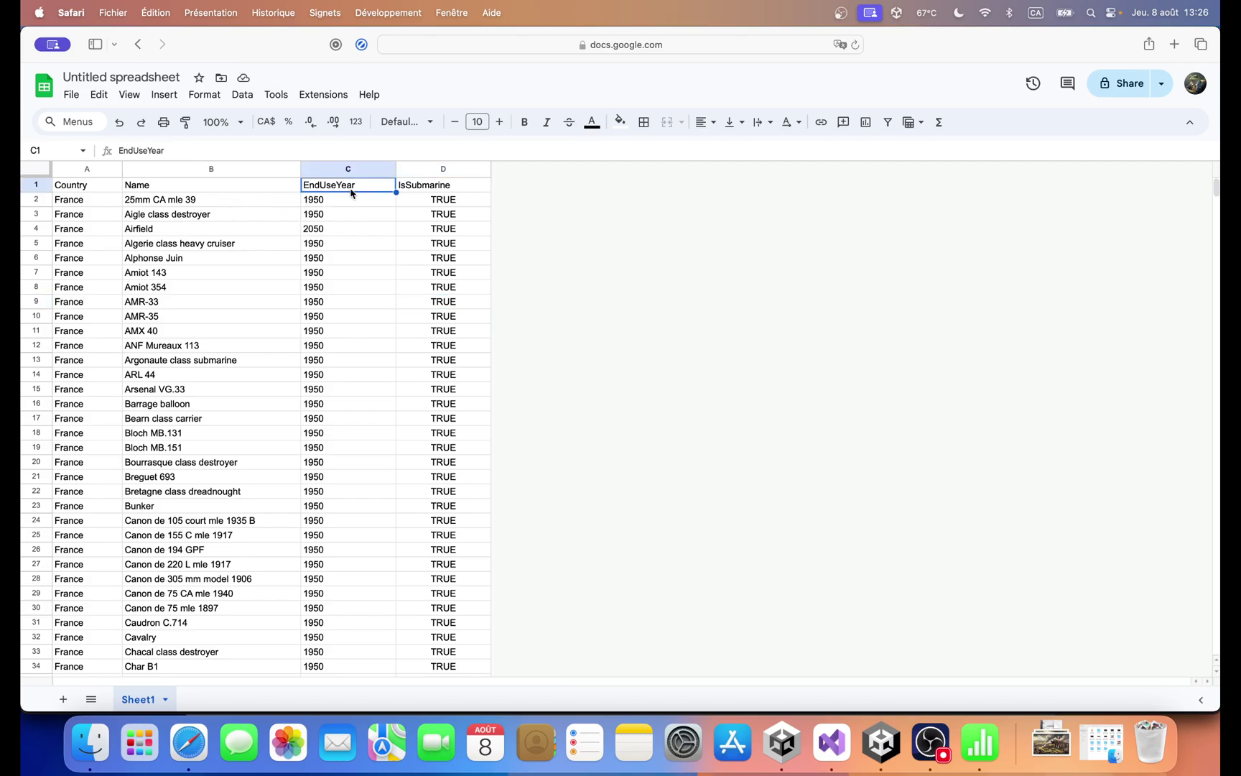
pyautogui.moveTo(333, 203); pyautogui.dragTo(377, 388)
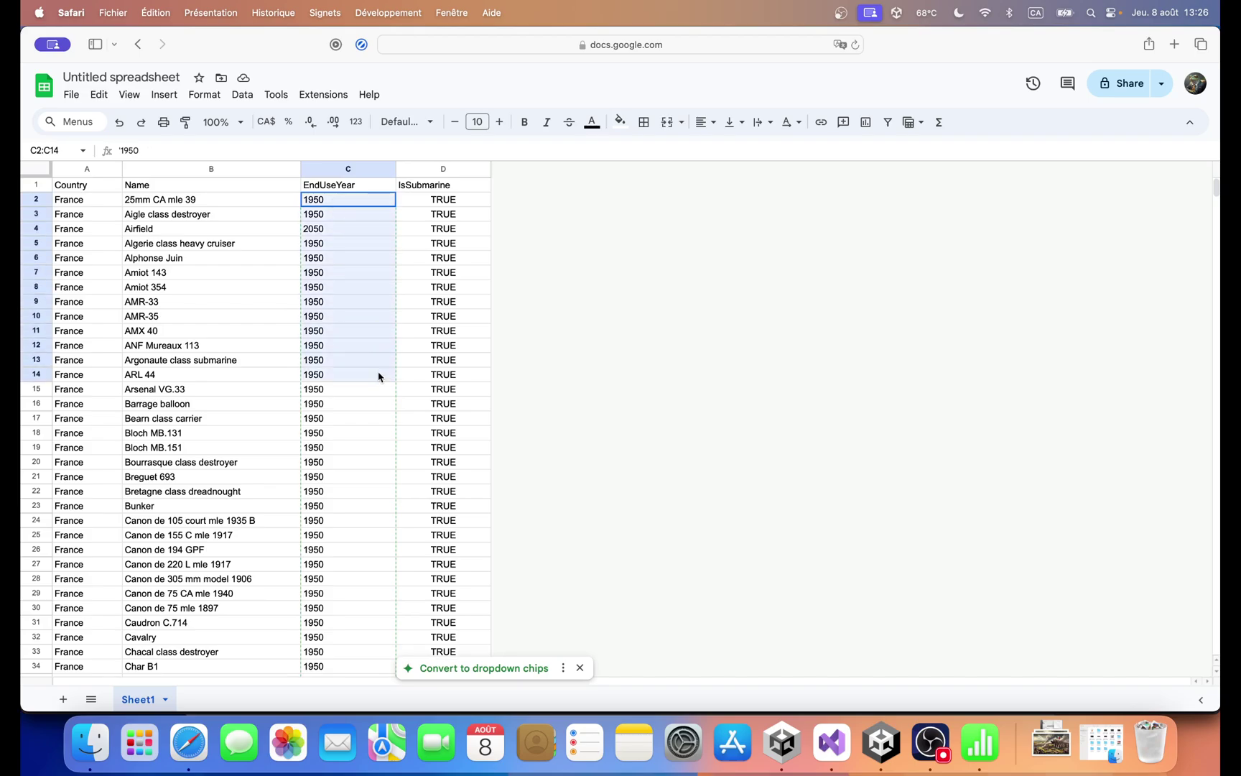
pyautogui.press('super+shift+Down')
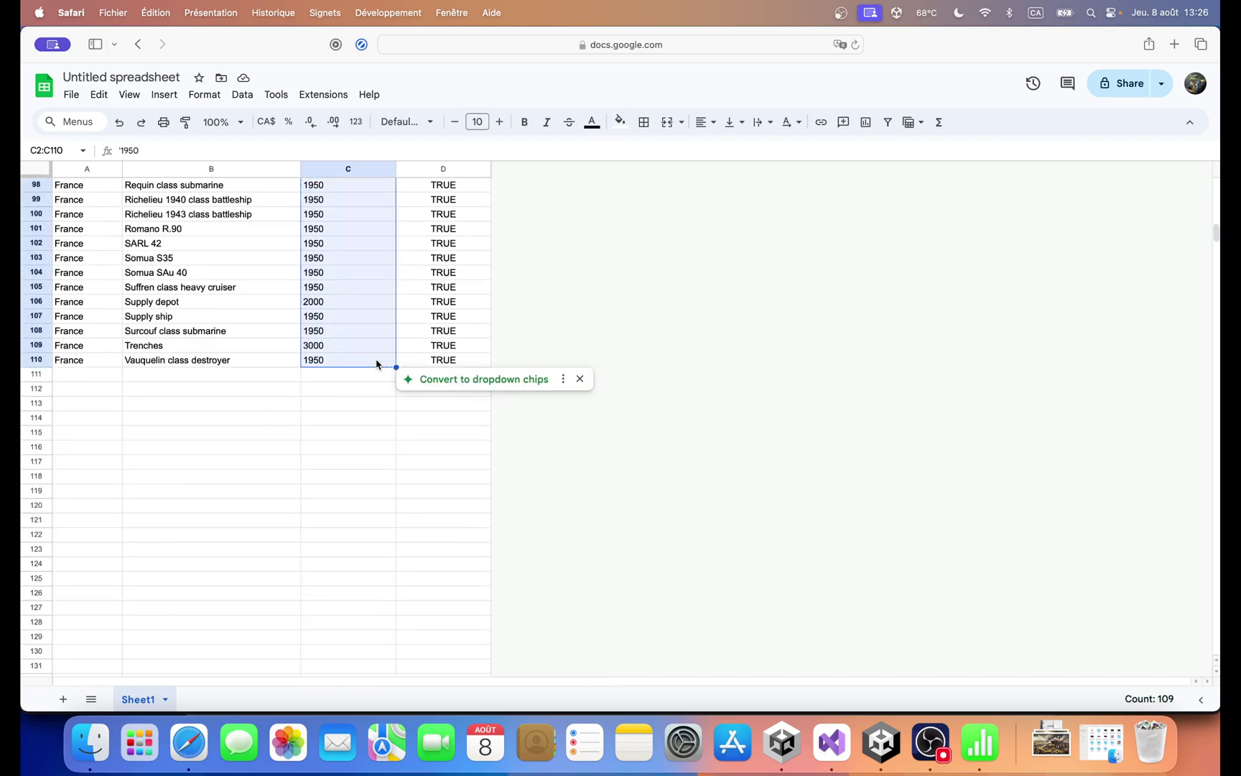
pyautogui.write('1999')
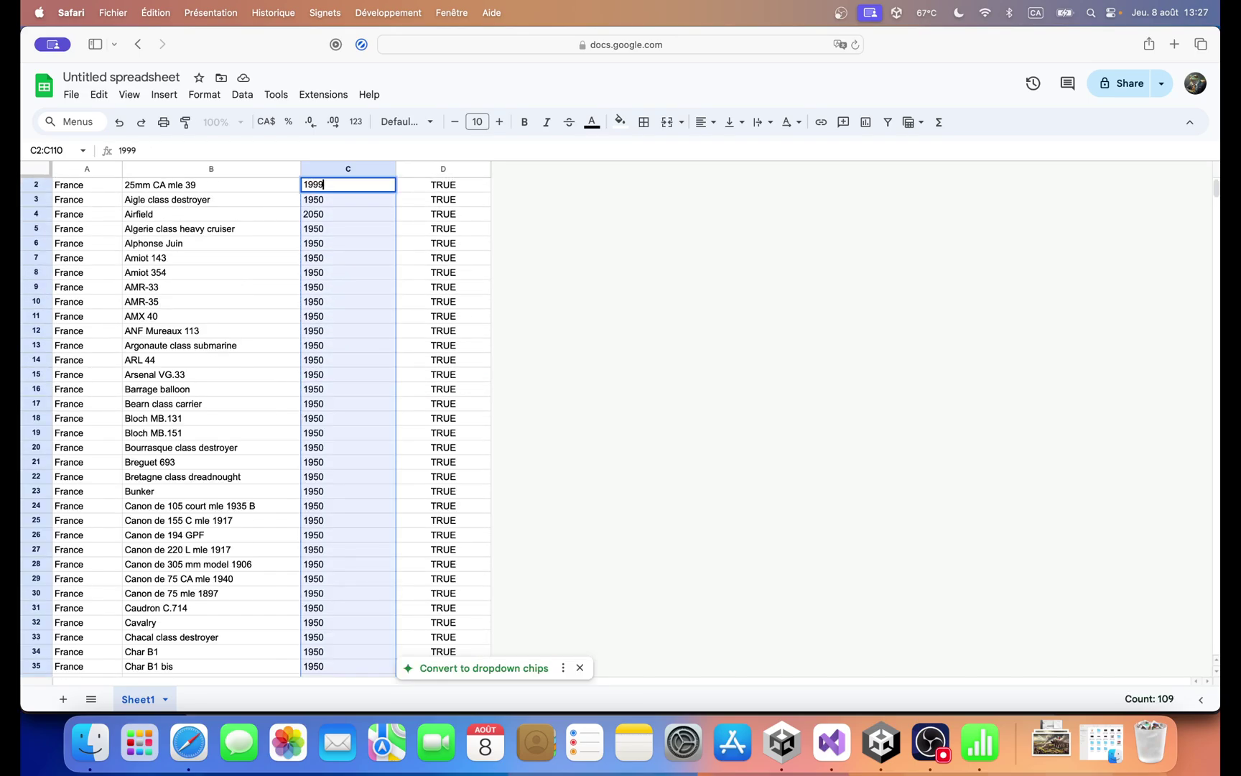
pyautogui.press('Return')
pyautogui.press('super+c')
# Step: Fill 1999 down the EndUseYear column through row 110
pyautogui.click(365, 276)
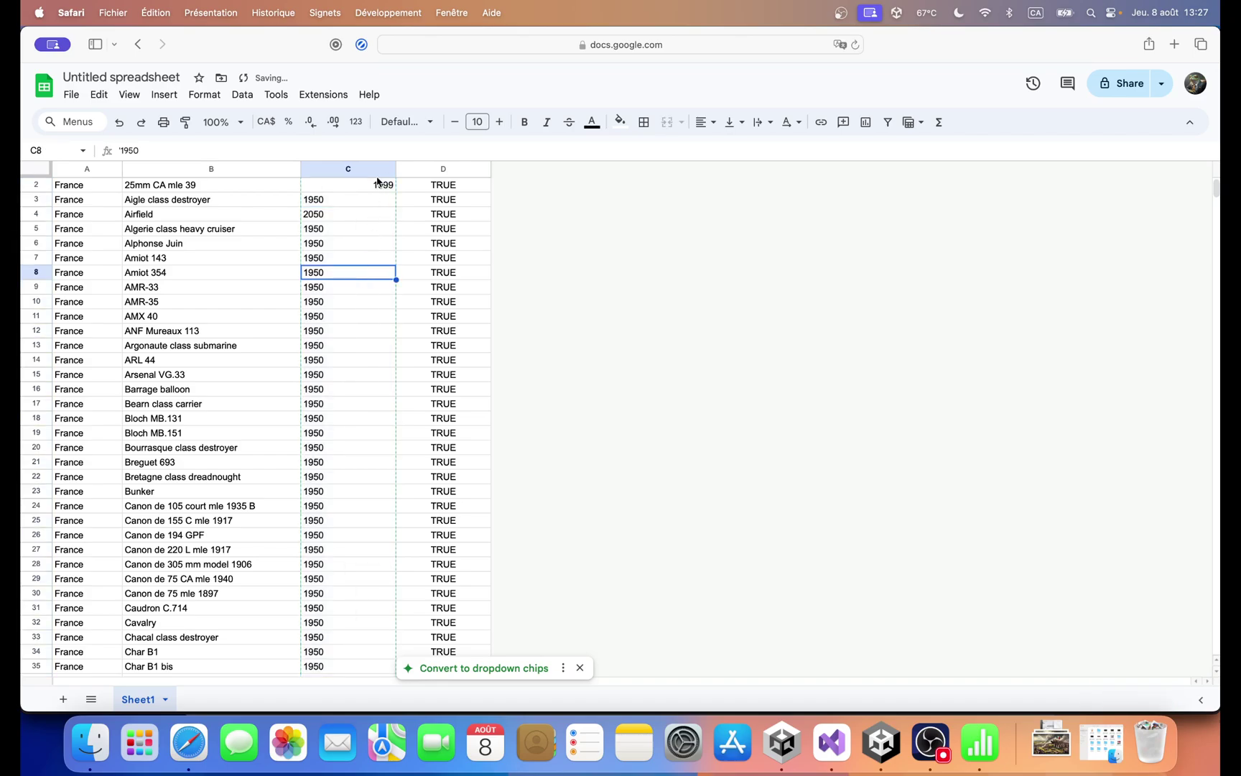
pyautogui.click(368, 185)
pyautogui.scroll(-20, 396, 356)
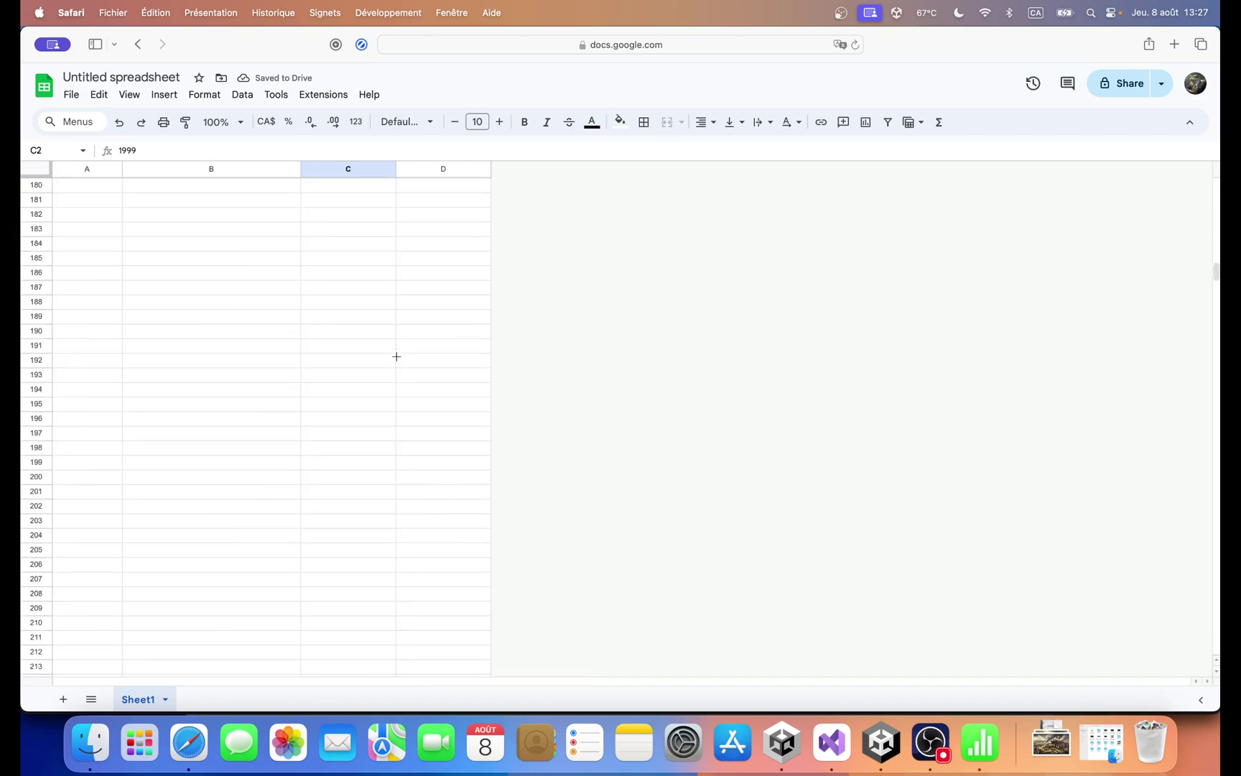
pyautogui.keyDown('shift'); pyautogui.click(385, 417); pyautogui.keyUp('shift')
pyautogui.press('super+d')
pyautogui.click(467, 345)
pyautogui.scroll(20, 574, 346)
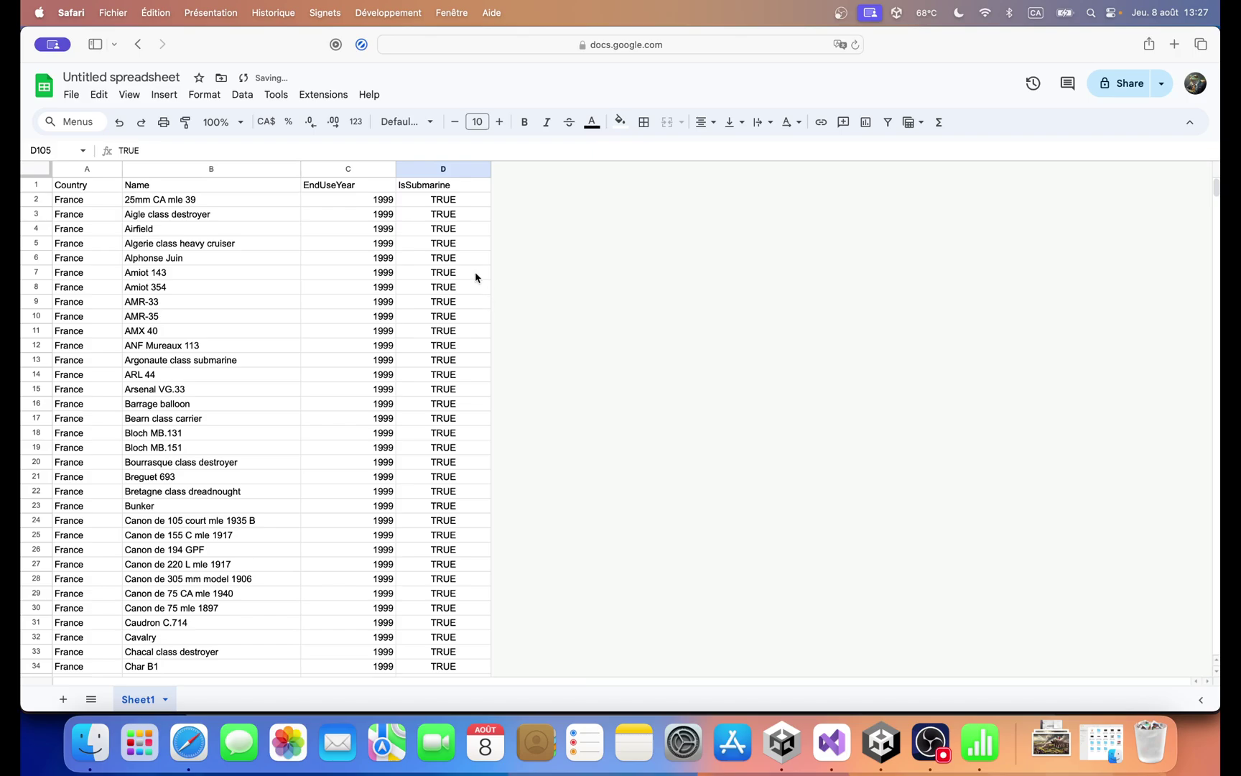
pyautogui.click(443, 199)
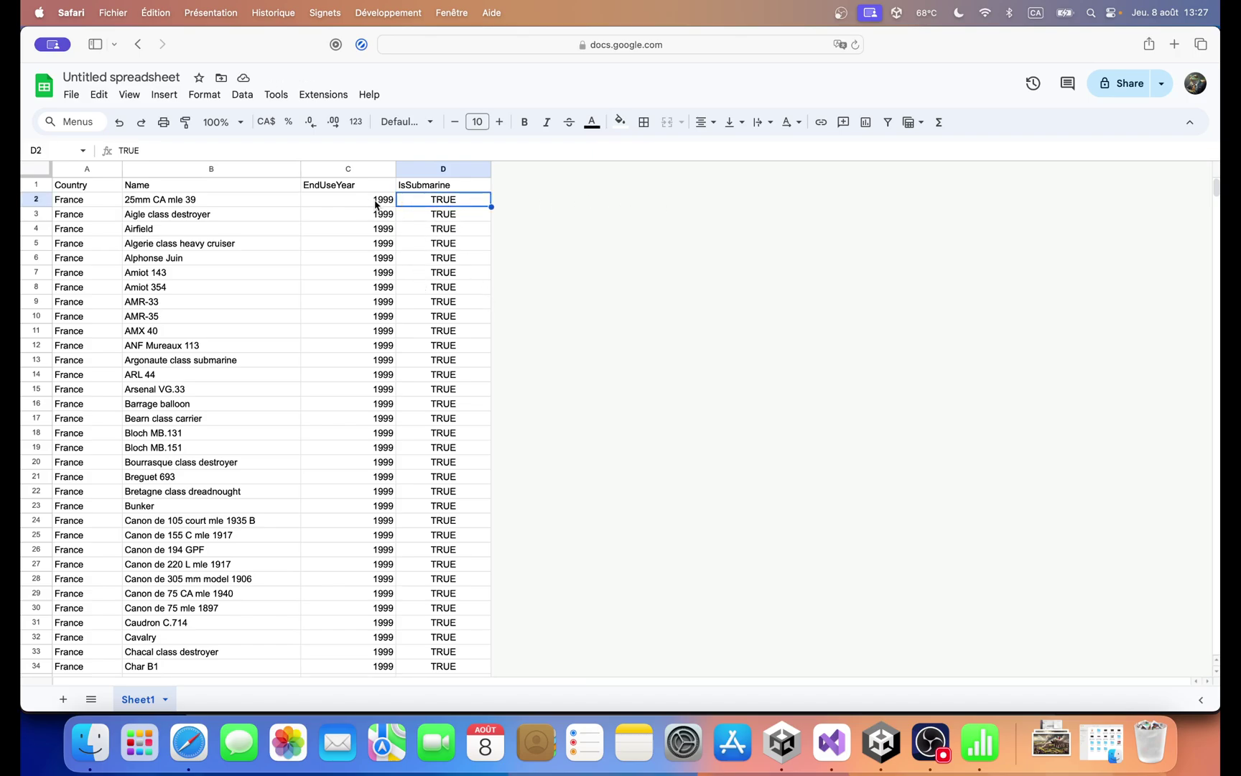
pyautogui.press('Down')
pyautogui.press('Down')
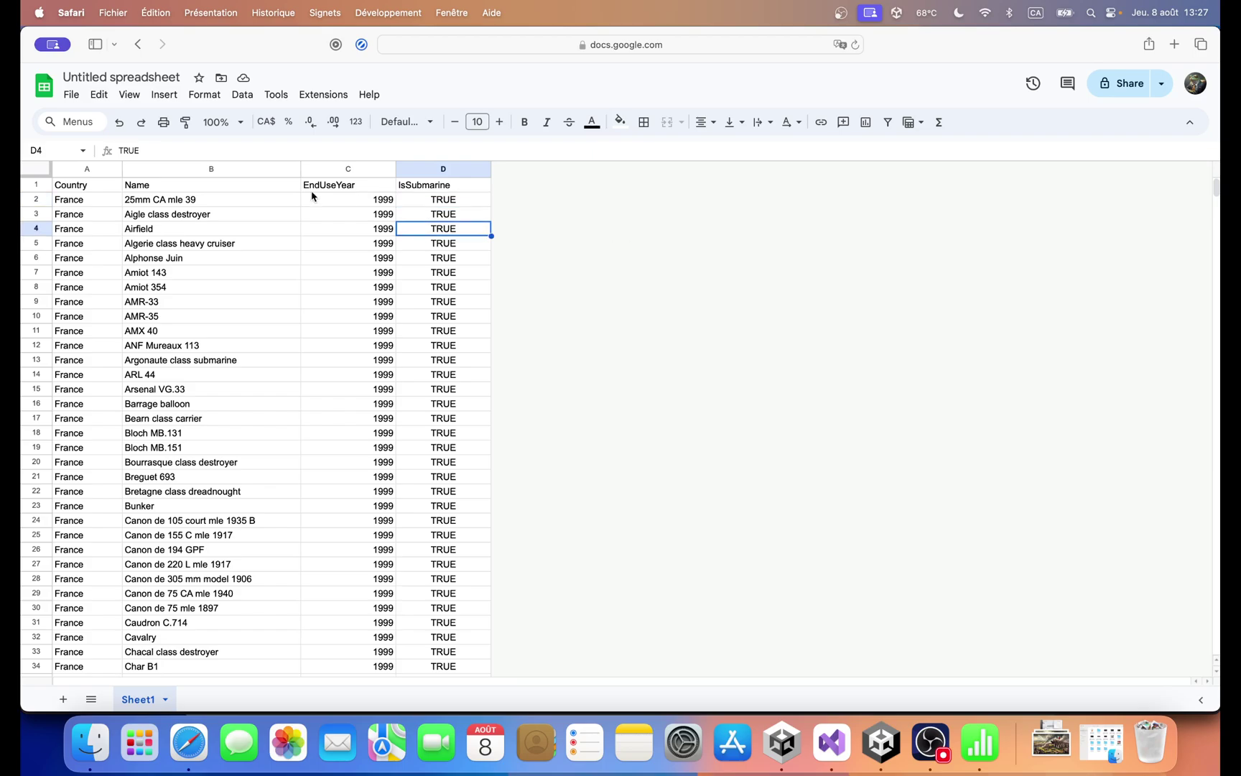
# Step: Duplicate the last unit row, Vauquelin class destroyer, into empty row 111
pyautogui.scroll(-10, 265, 192)
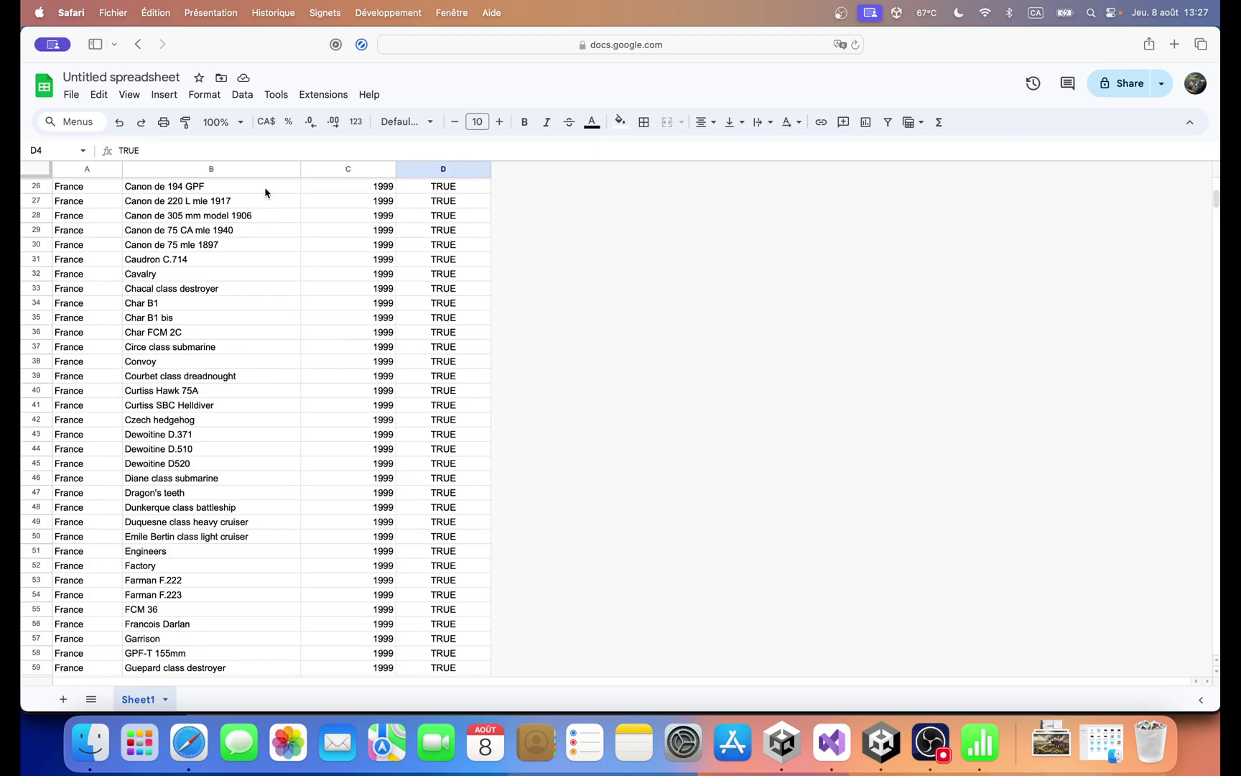
pyautogui.scroll(10, 265, 192)
pyautogui.scroll(-1, 265, 192)
pyautogui.scroll(-20, 265, 193)
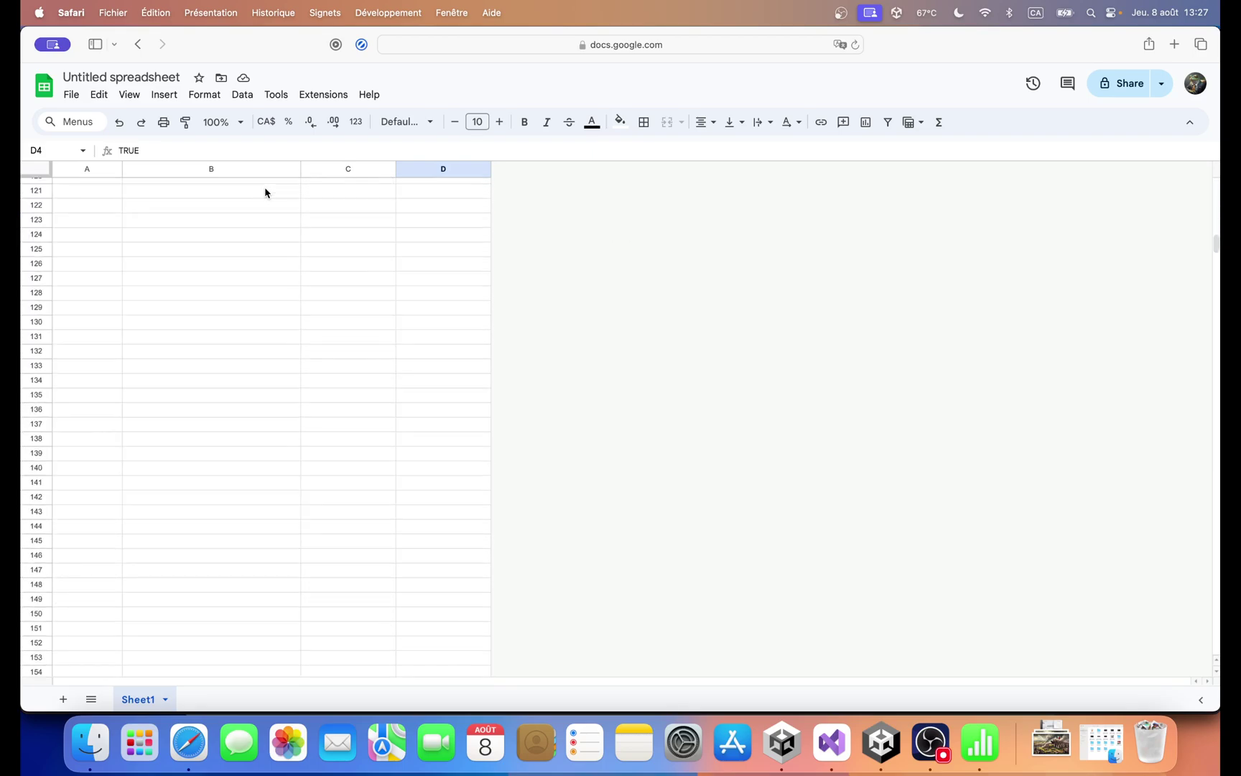
pyautogui.moveTo(81, 335); pyautogui.dragTo(403, 343)
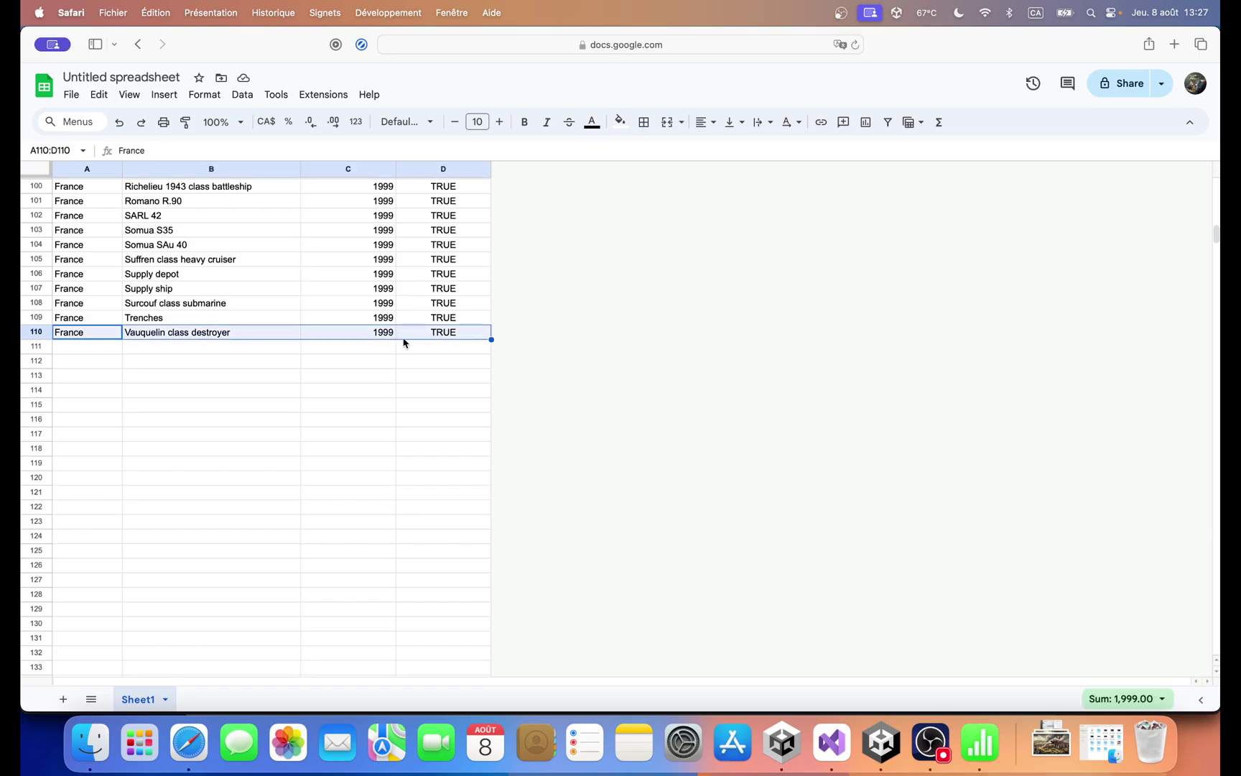
pyautogui.click(86, 347)
pyautogui.press('super+v')
# Step: Set row 111 to name 'My new unit', EndUseYear 2000 and IsSubmarine FALSE
pyautogui.click(250, 347)
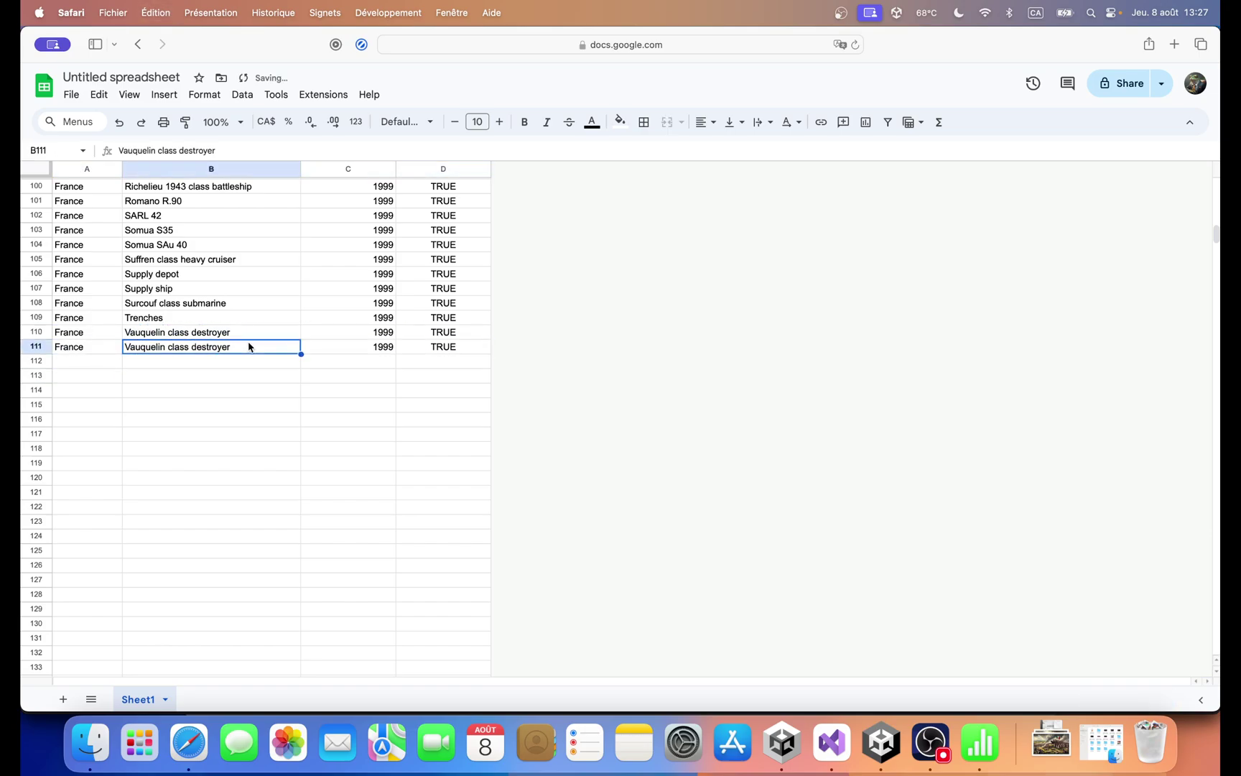
pyautogui.write('My new unit')
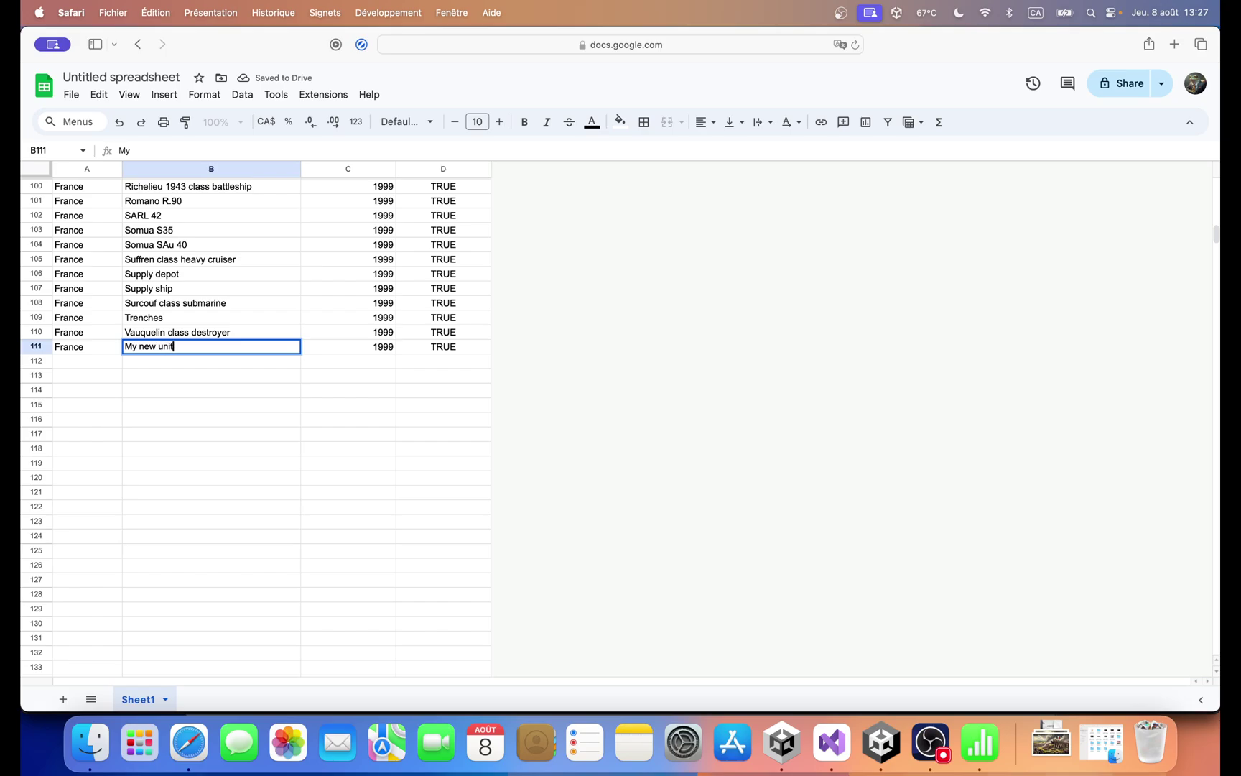
pyautogui.click(384, 348)
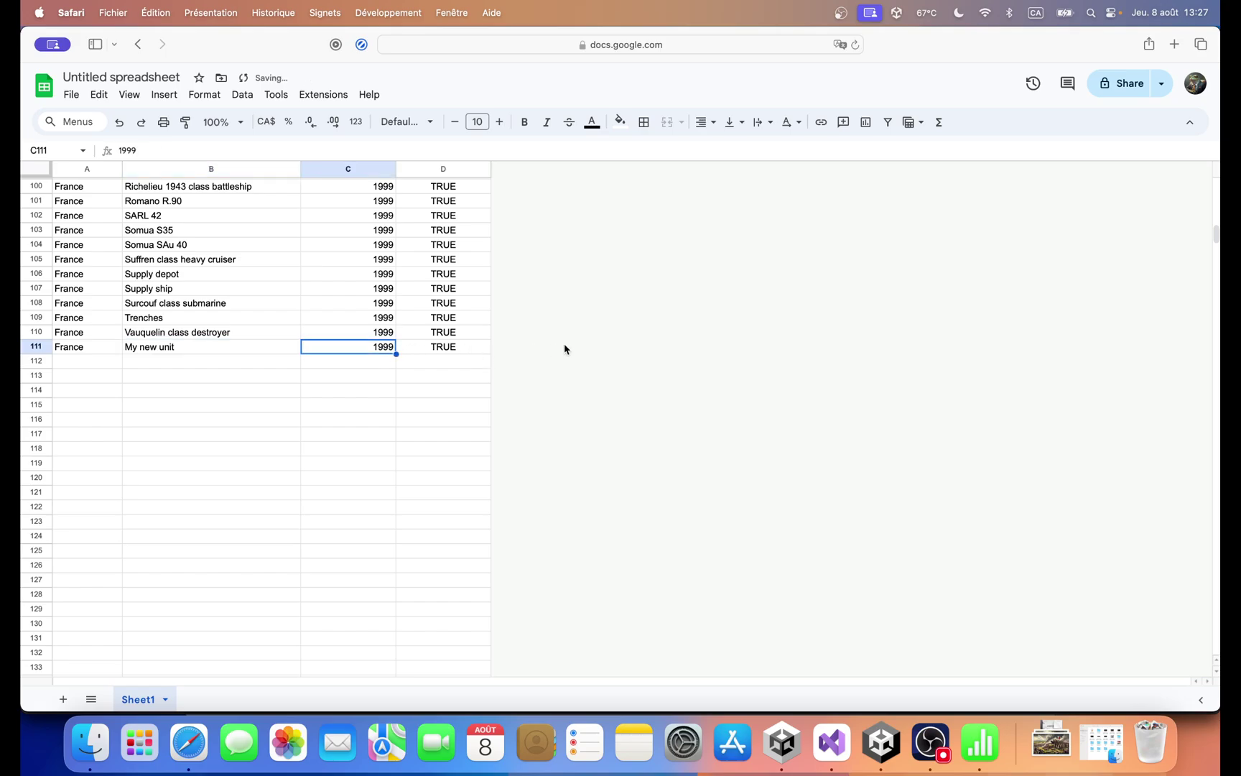
pyautogui.write('2000')
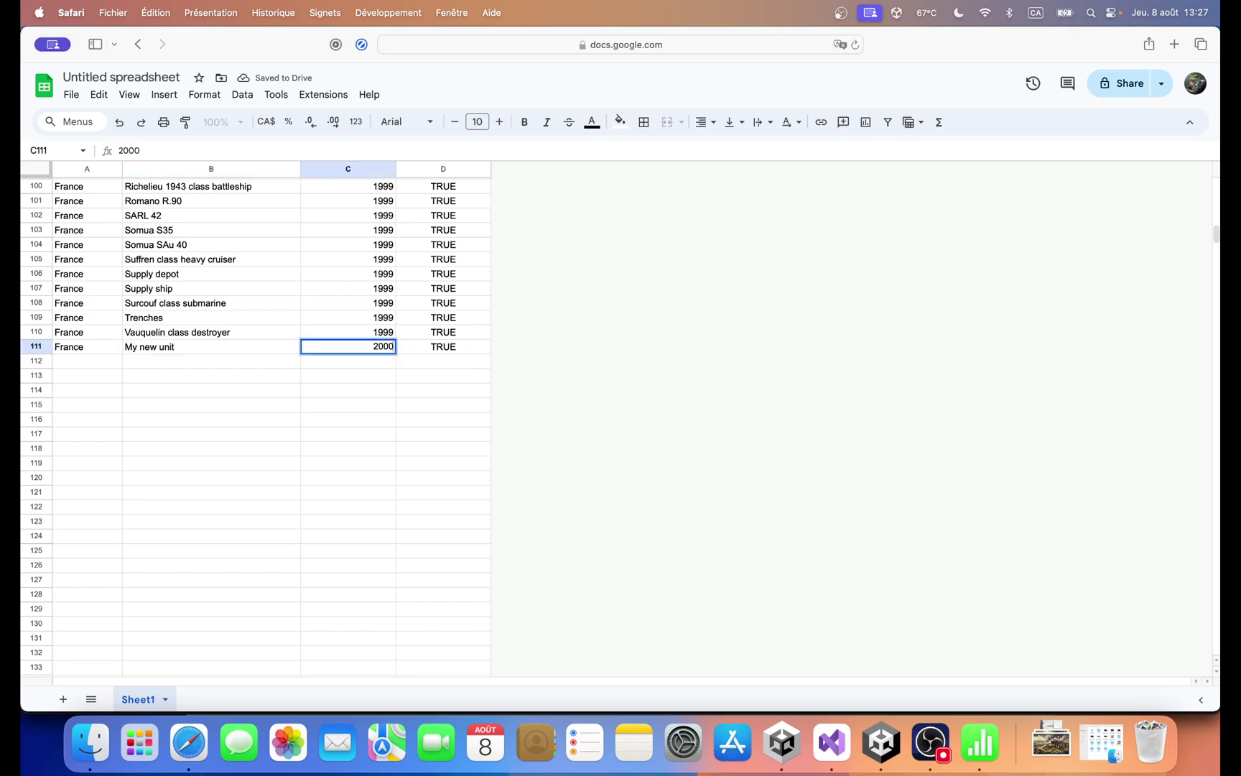
pyautogui.click(451, 352)
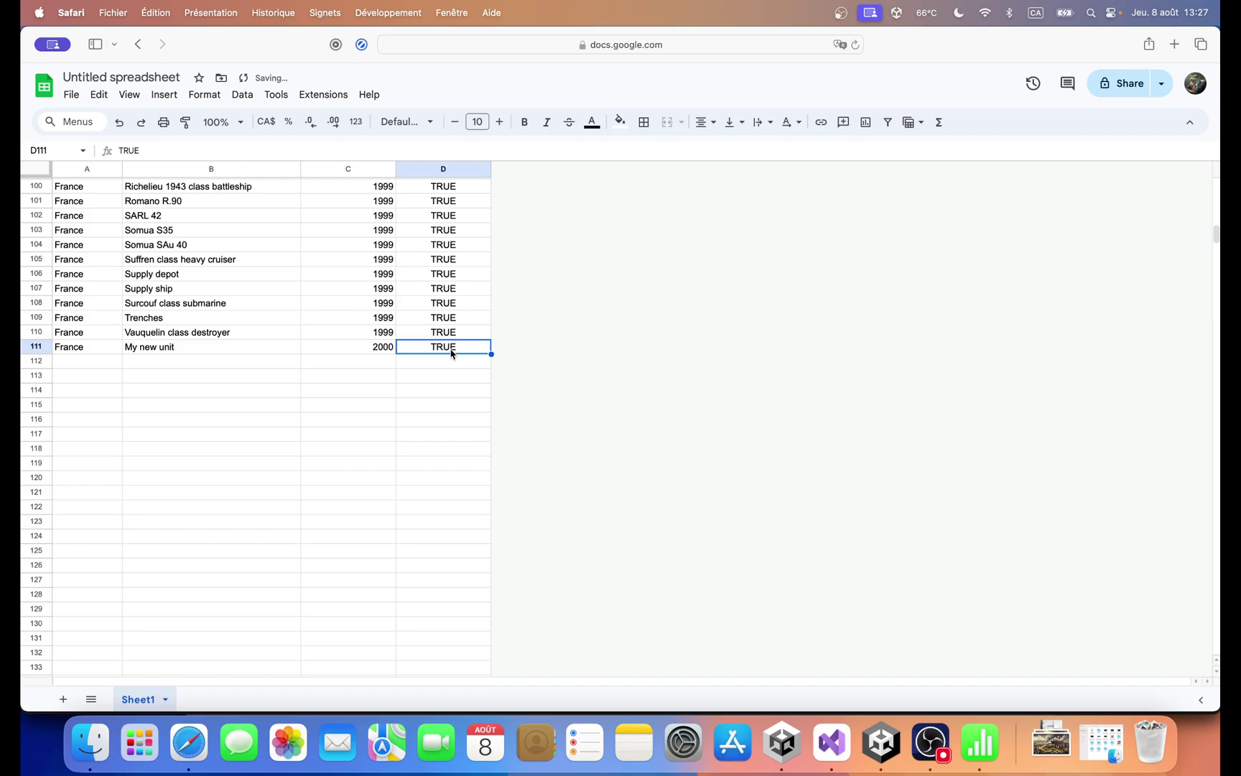
pyautogui.write('FALSE')
pyautogui.press('Up')
pyautogui.click(435, 392)
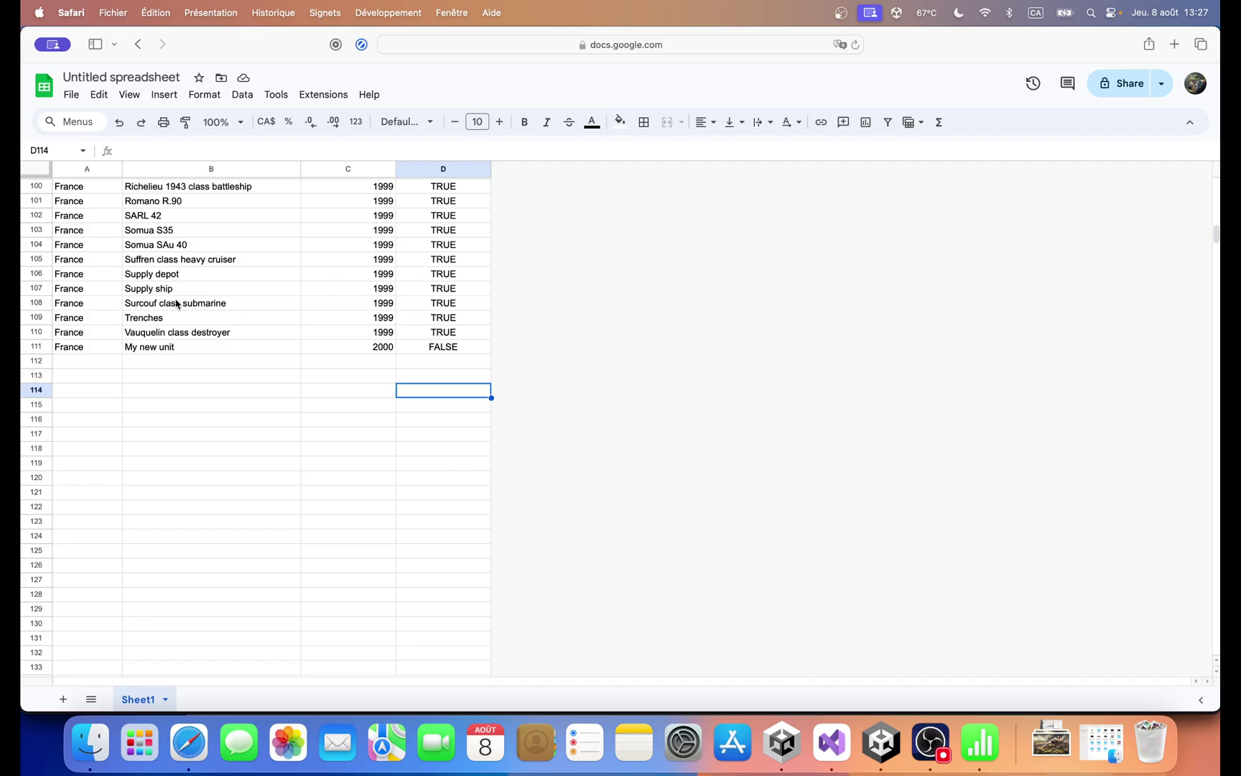
# Step: Review the new row 111 values: France, My new unit, 2000, FALSE
pyautogui.scroll(20, 84, 348)
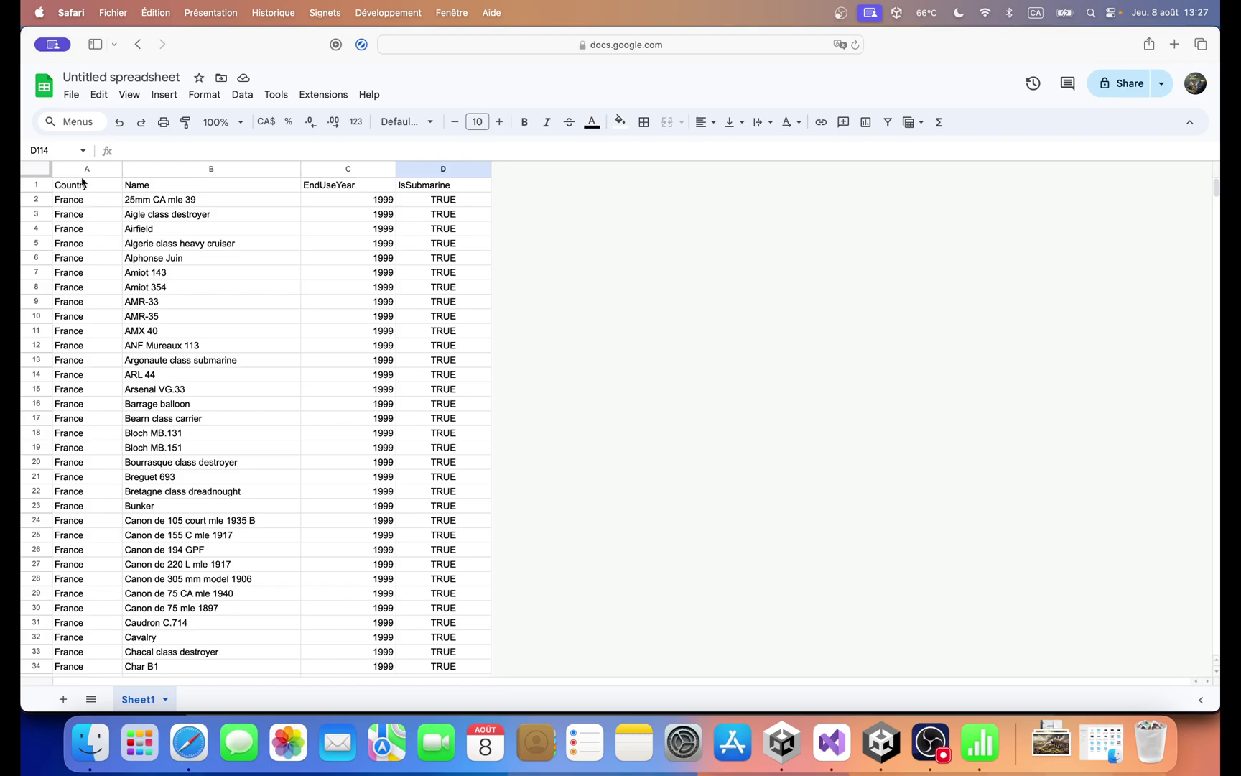
pyautogui.scroll(-20, 156, 267)
pyautogui.scroll(4, 161, 267)
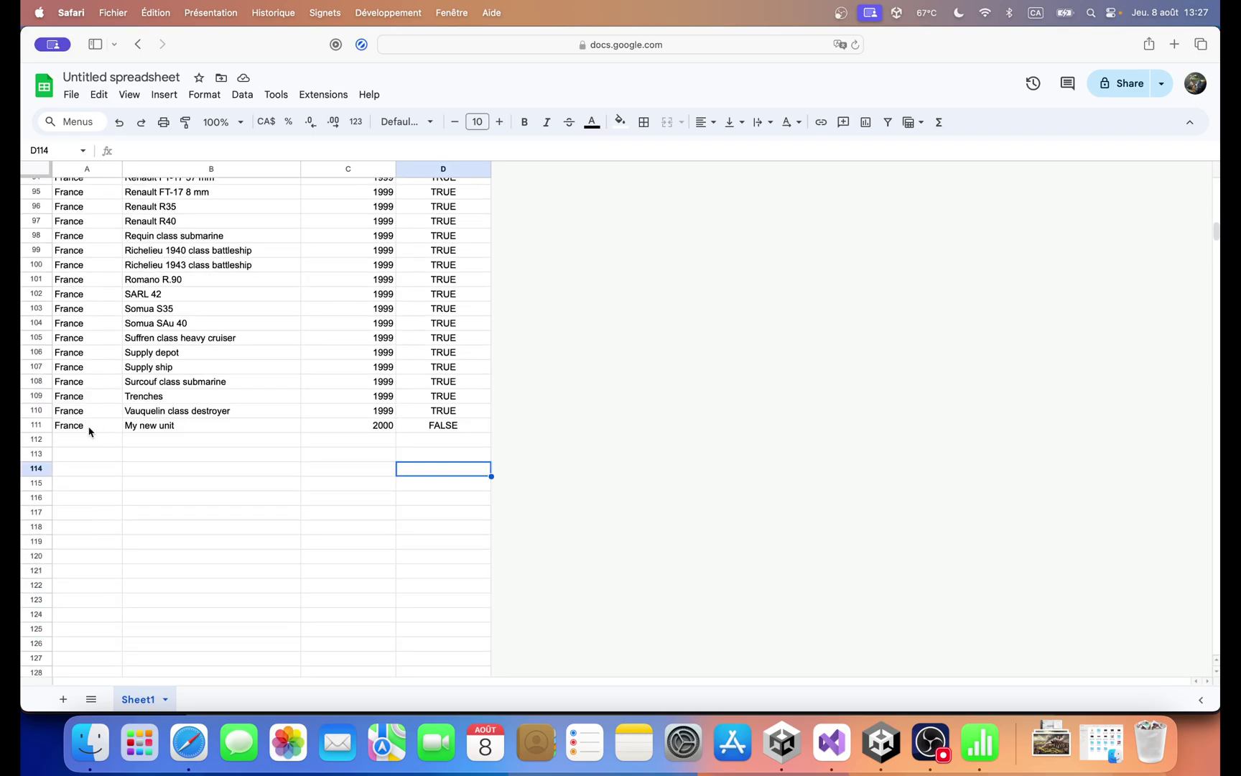
pyautogui.moveTo(89, 429); pyautogui.dragTo(183, 427)
pyautogui.click(172, 434)
pyautogui.click(155, 429)
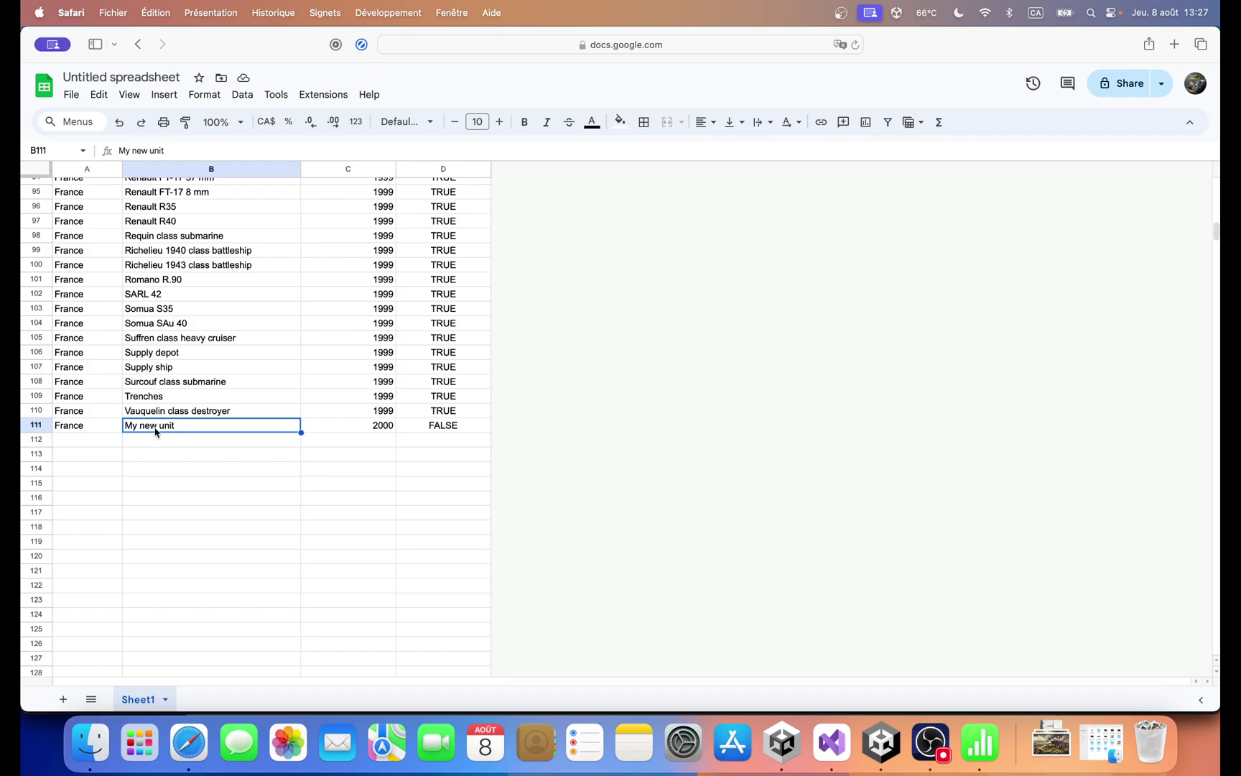
pyautogui.click(99, 429)
pyautogui.click(172, 454)
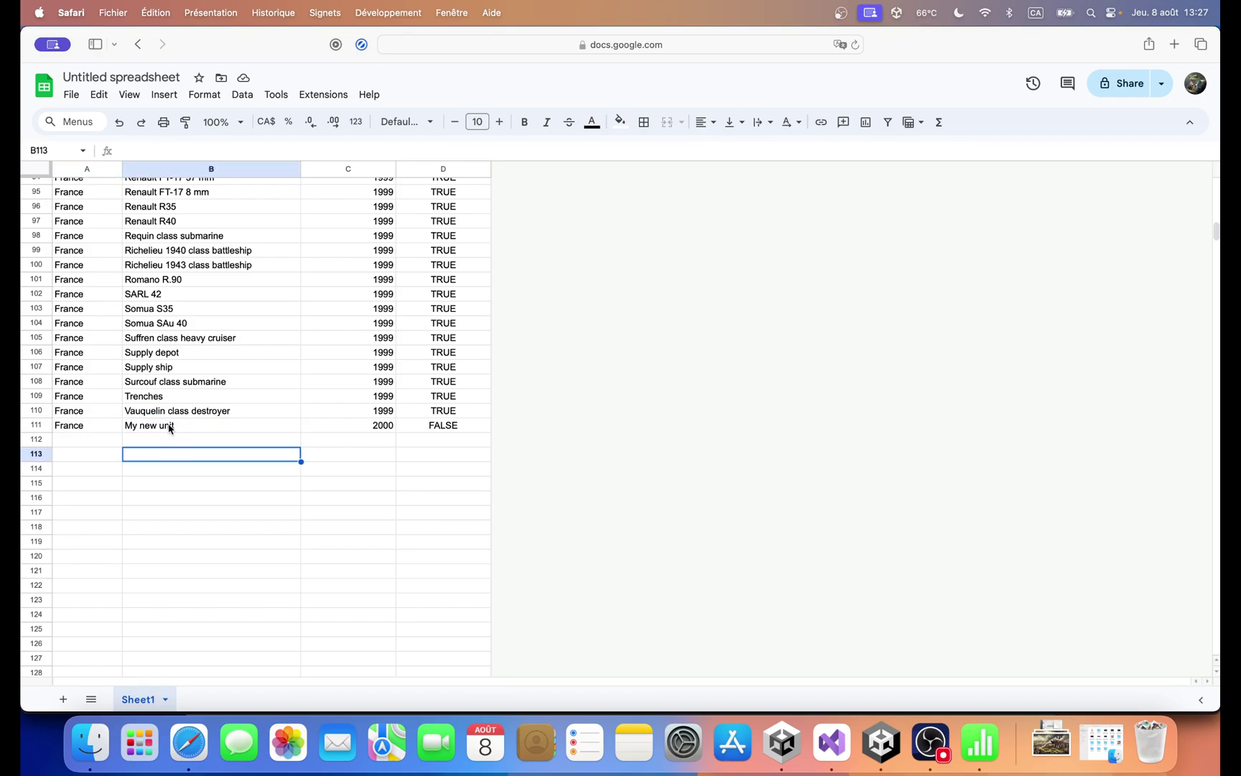
pyautogui.moveTo(66, 430); pyautogui.dragTo(430, 430)
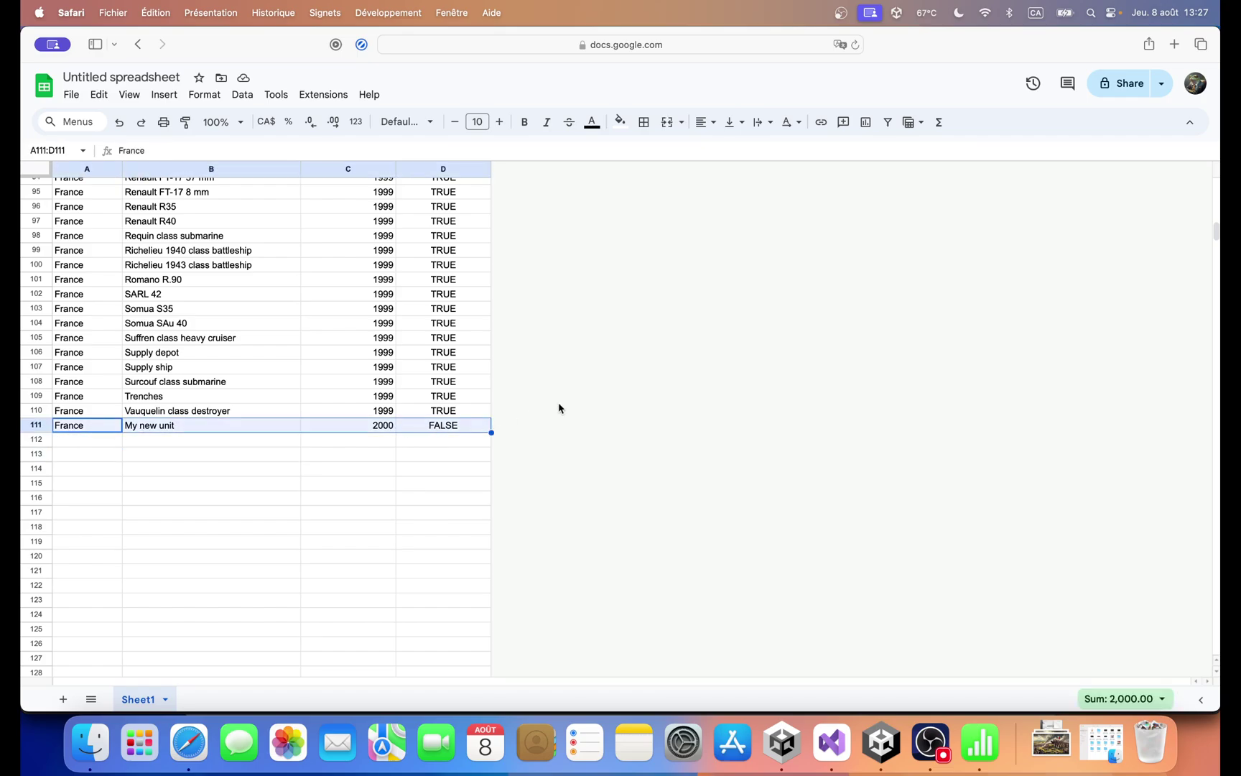
pyautogui.press('super+z')
pyautogui.scroll(20, 487, 382)
pyautogui.click(487, 382)
pyautogui.scroll(-20, 576, 382)
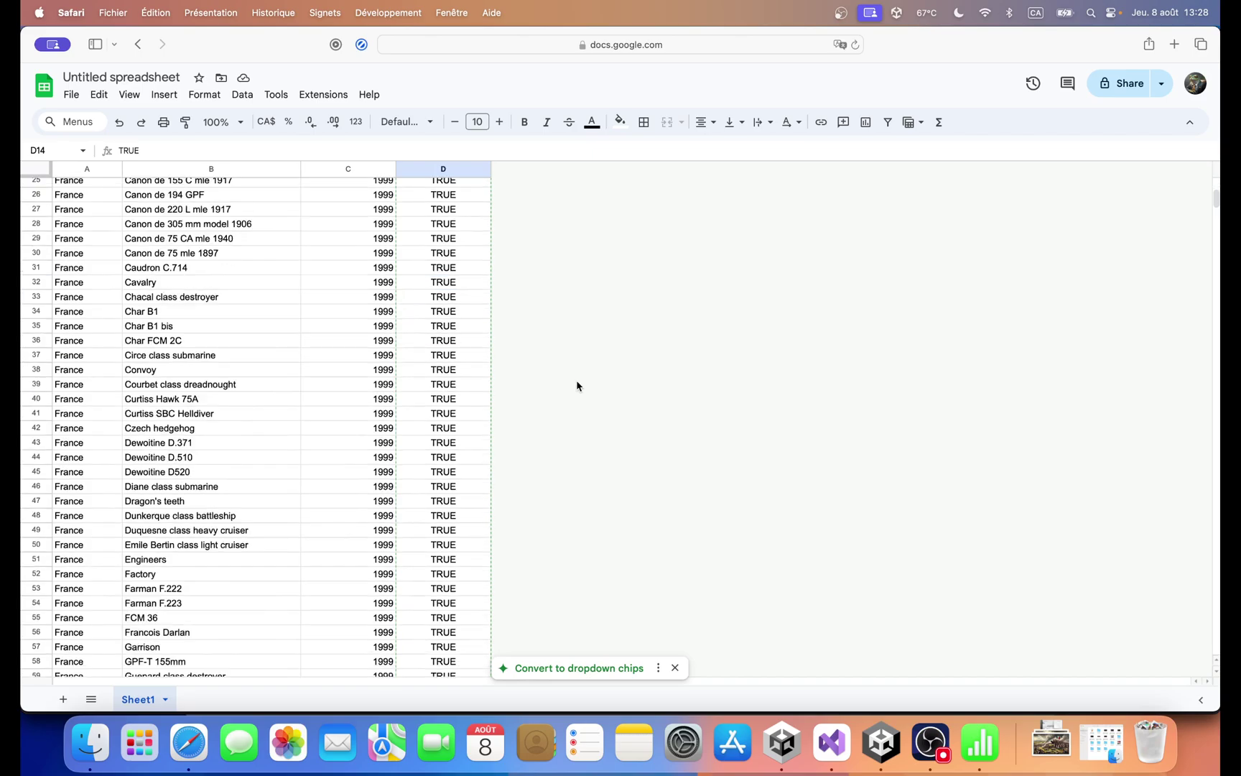
pyautogui.scroll(9, 216, 181)
# Step: Download the sheet as Comma Separated Values (.csv) and switch back to the Hex of Steel editor
pyautogui.click(71, 94)
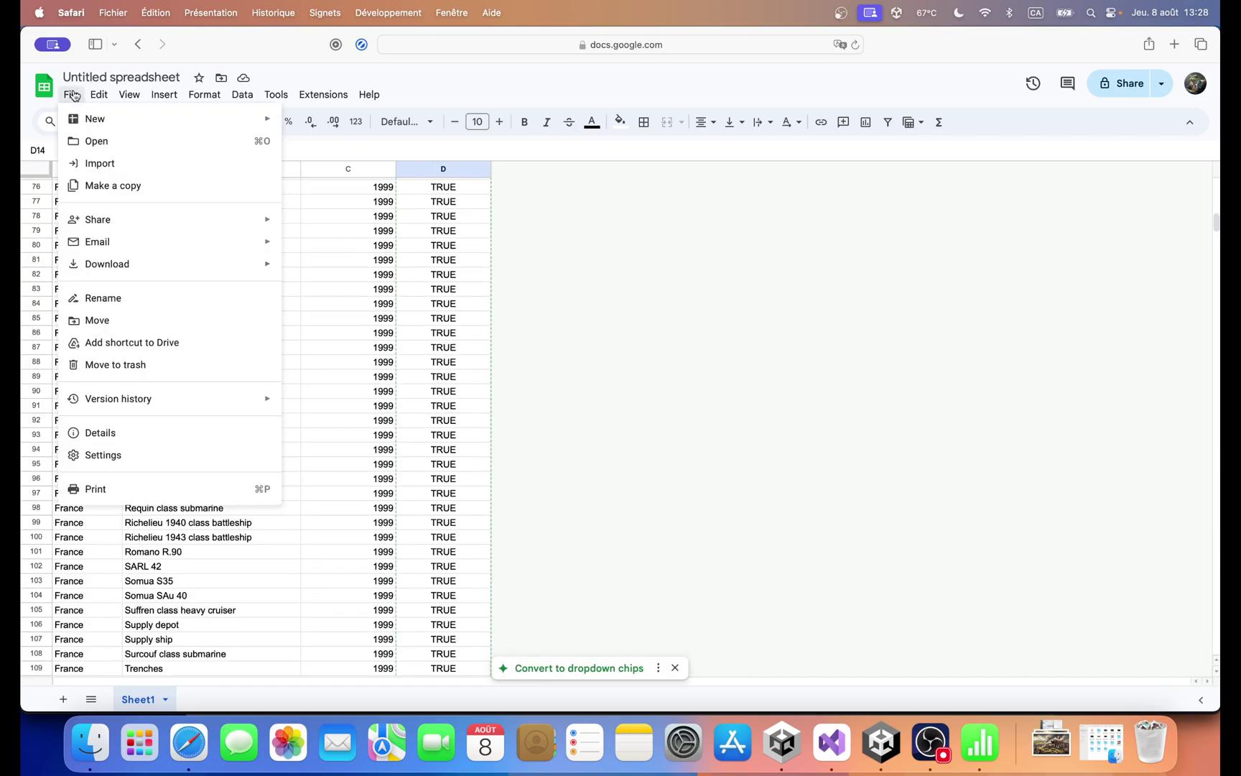
pyautogui.moveTo(152, 267)
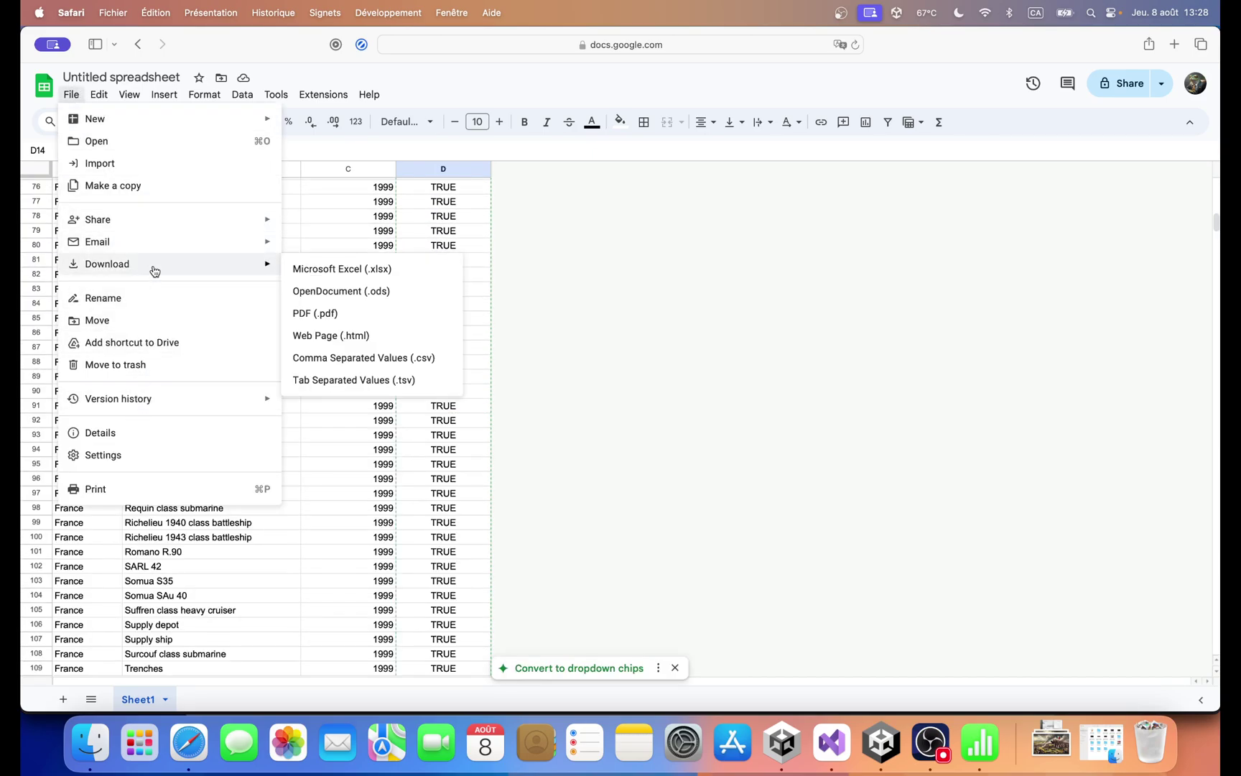
pyautogui.click(436, 358)
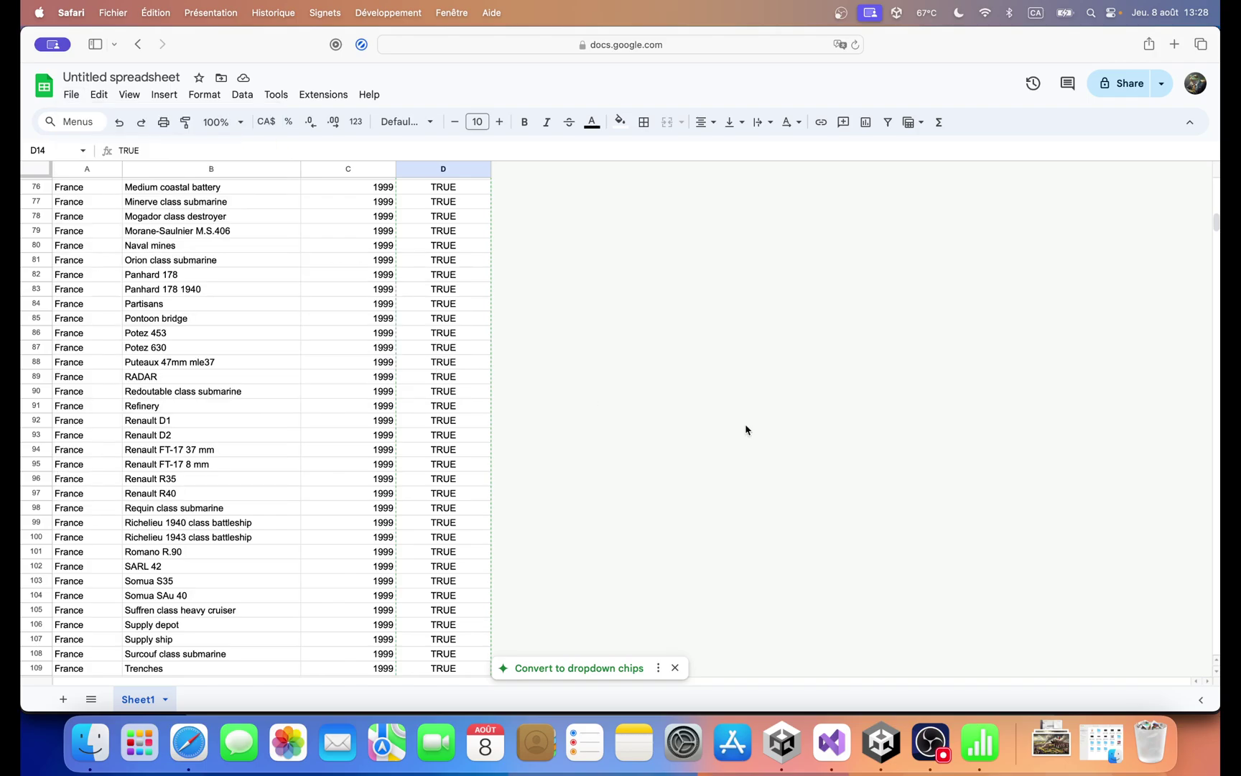
pyautogui.click(901, 756)
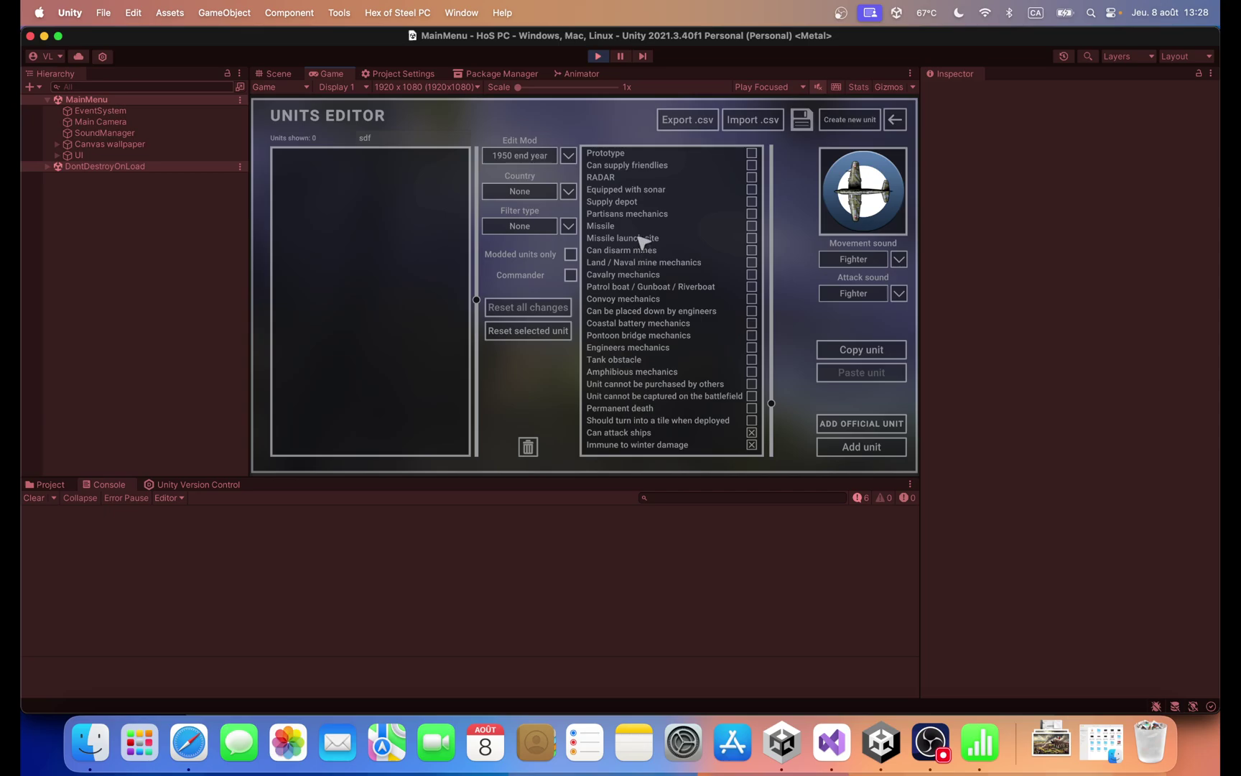
# Step: Filter the Units Editor to France and clear the search text to list all 109 units
pyautogui.click(526, 190)
pyautogui.scroll(-2, 531, 277)
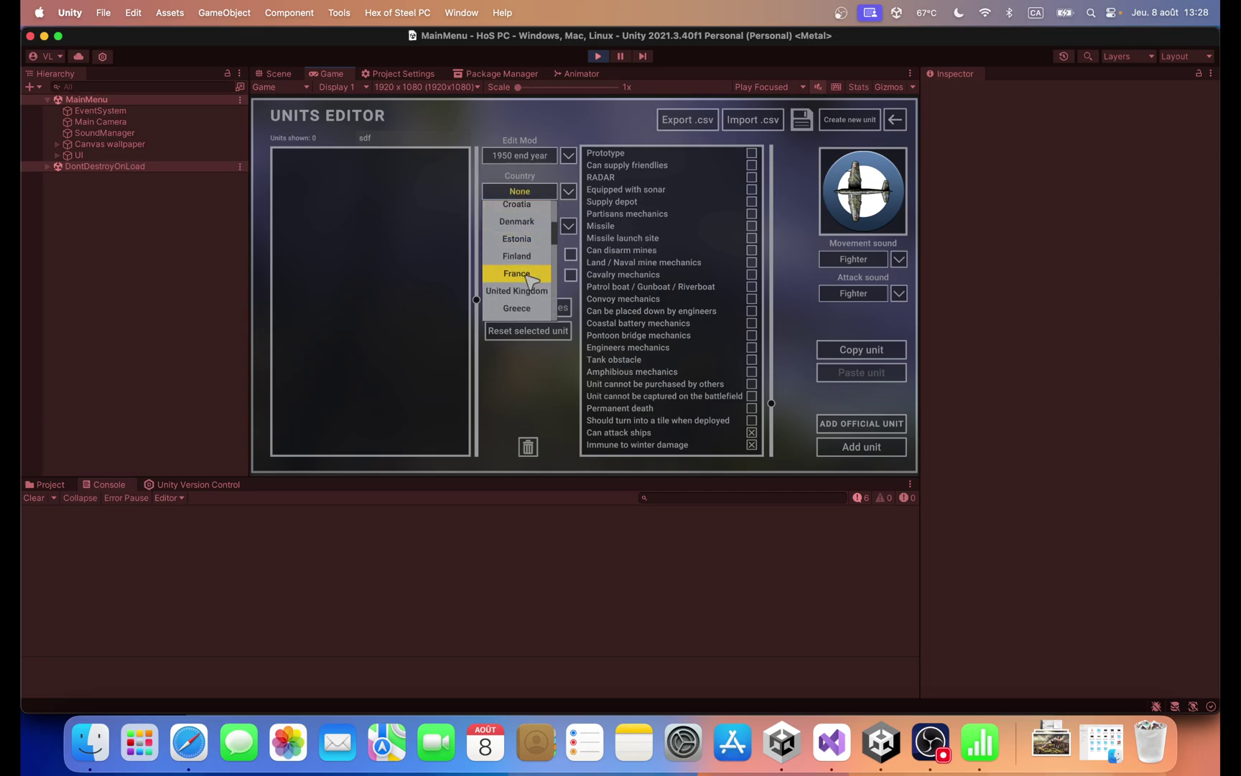
pyautogui.click(531, 273)
pyautogui.click(429, 137)
pyautogui.press('BackSpace')
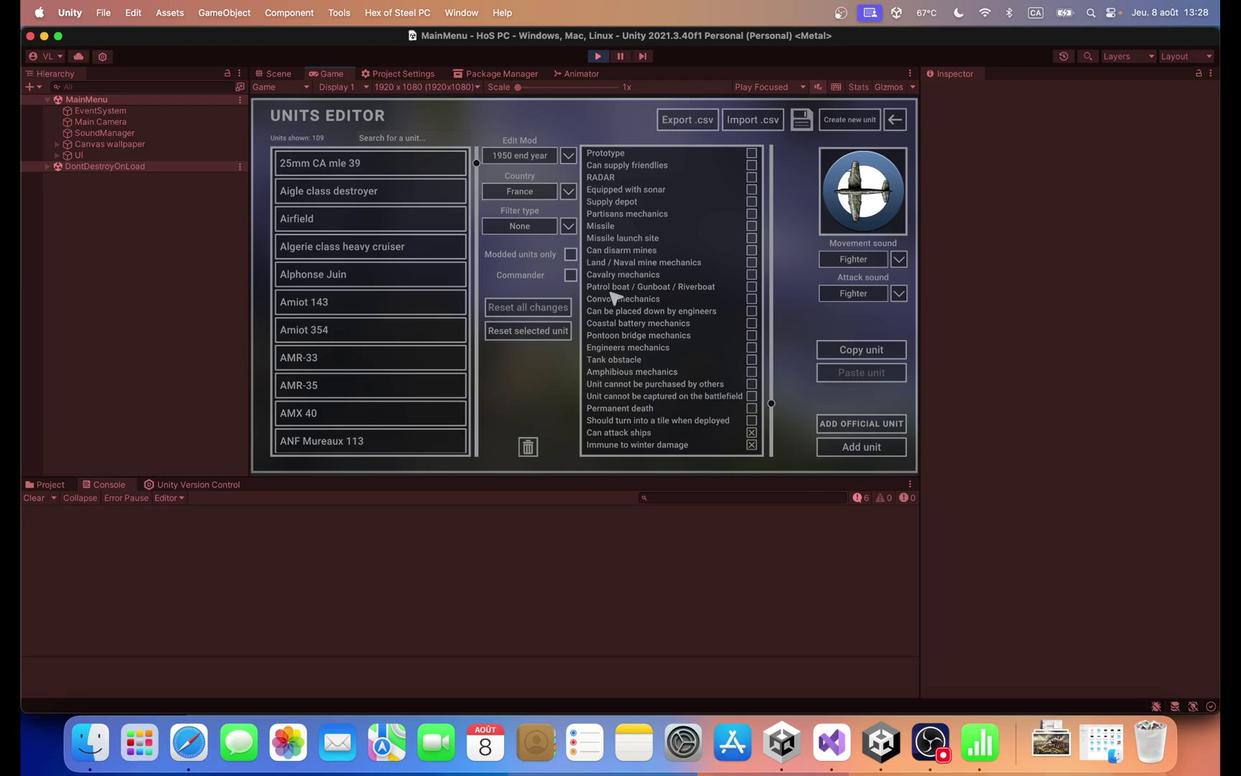
pyautogui.scroll(3, 638, 345)
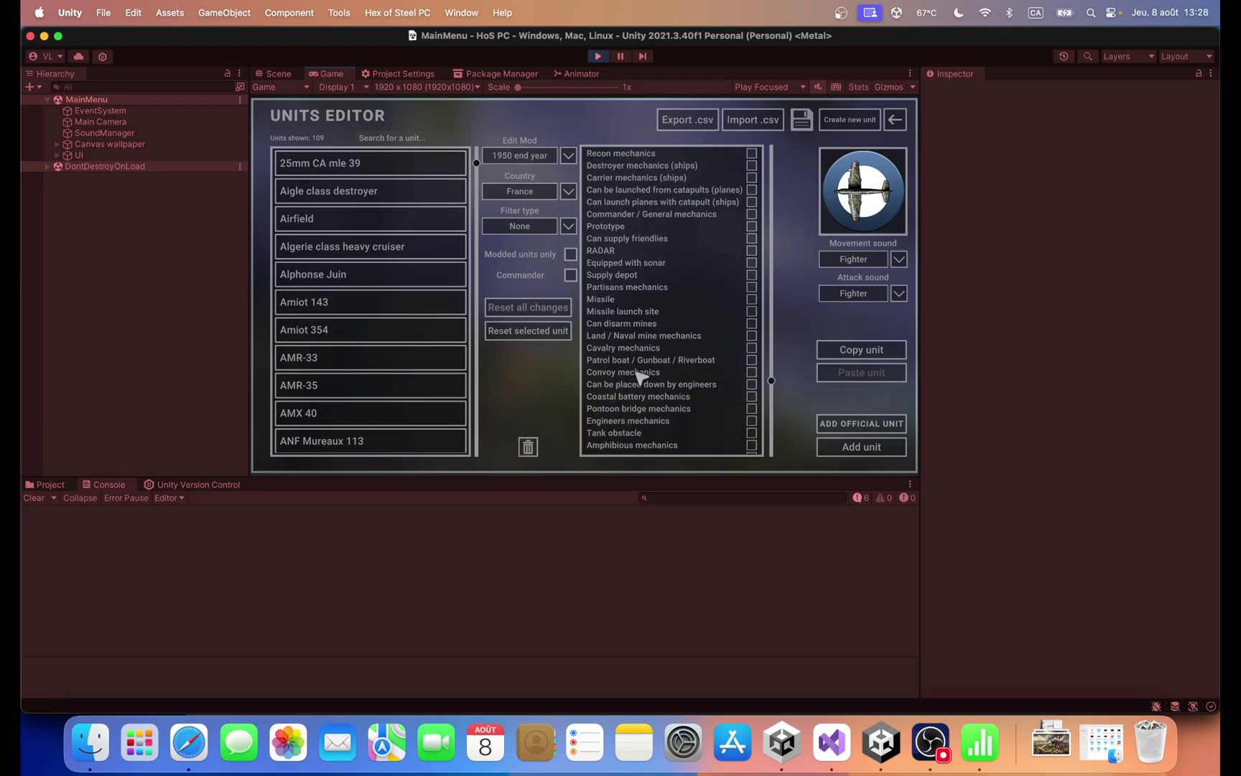
pyautogui.scroll(1, 638, 360)
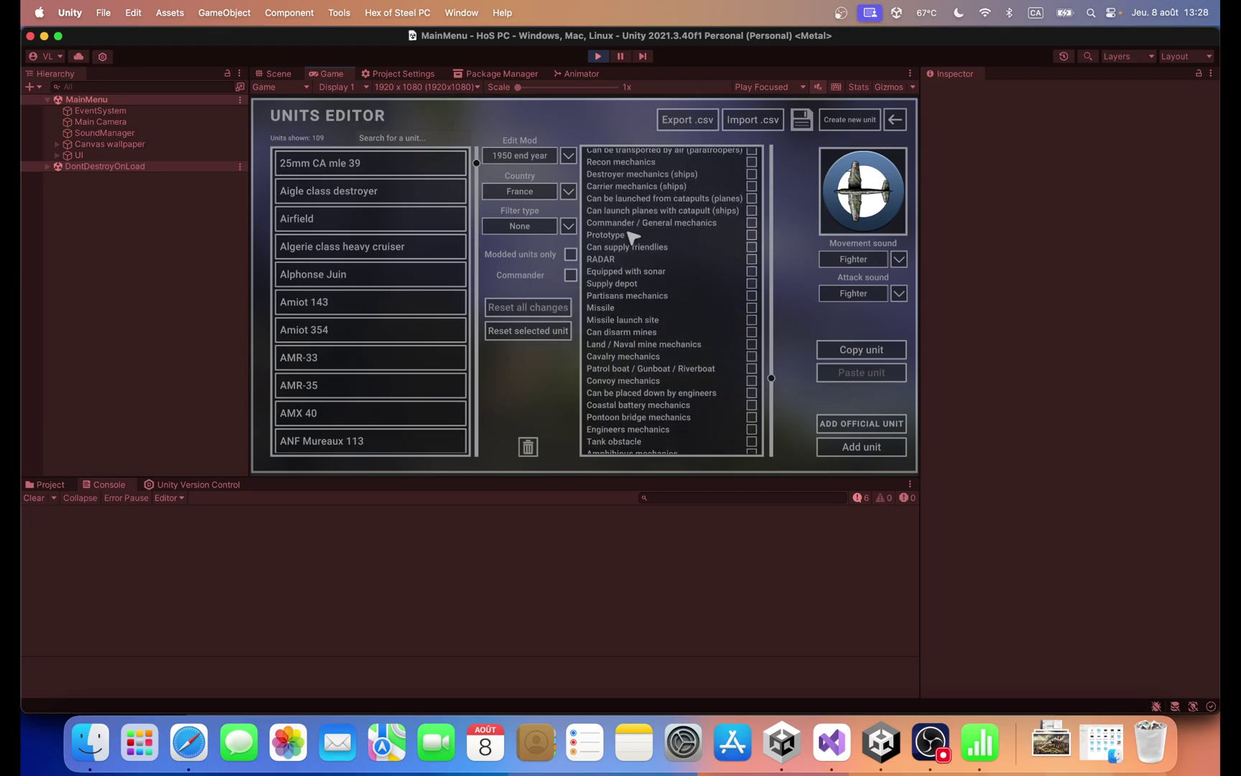
pyautogui.scroll(6, 632, 235)
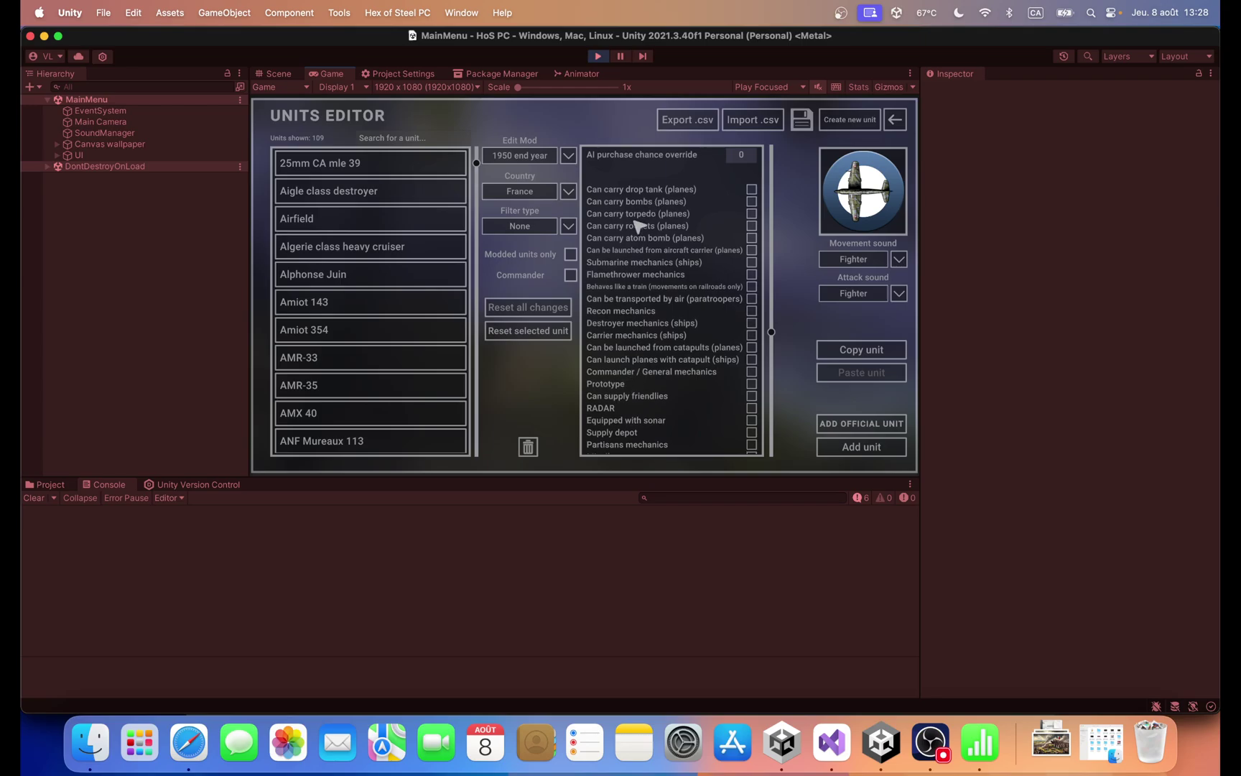
pyautogui.scroll(2, 636, 237)
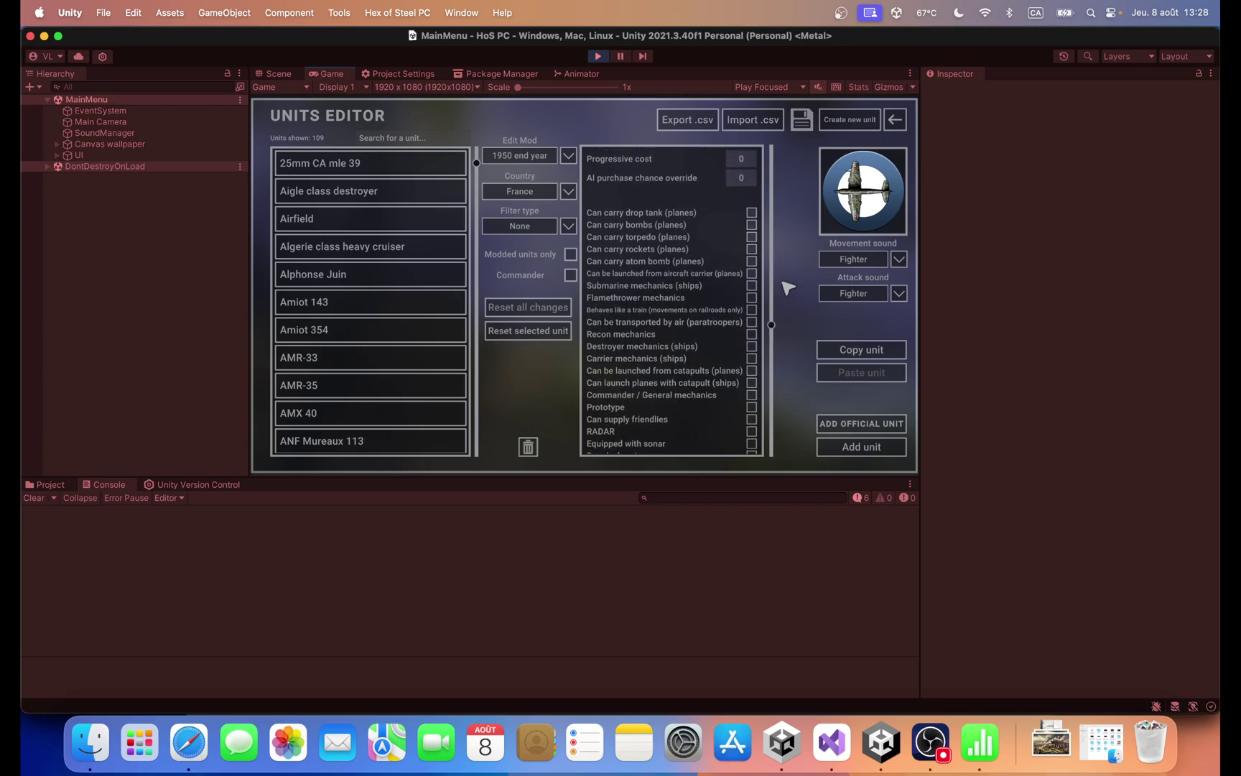
# Step: Move the downloaded units CSV to the Desktop, replacing the older copy
pyautogui.click(747, 120)
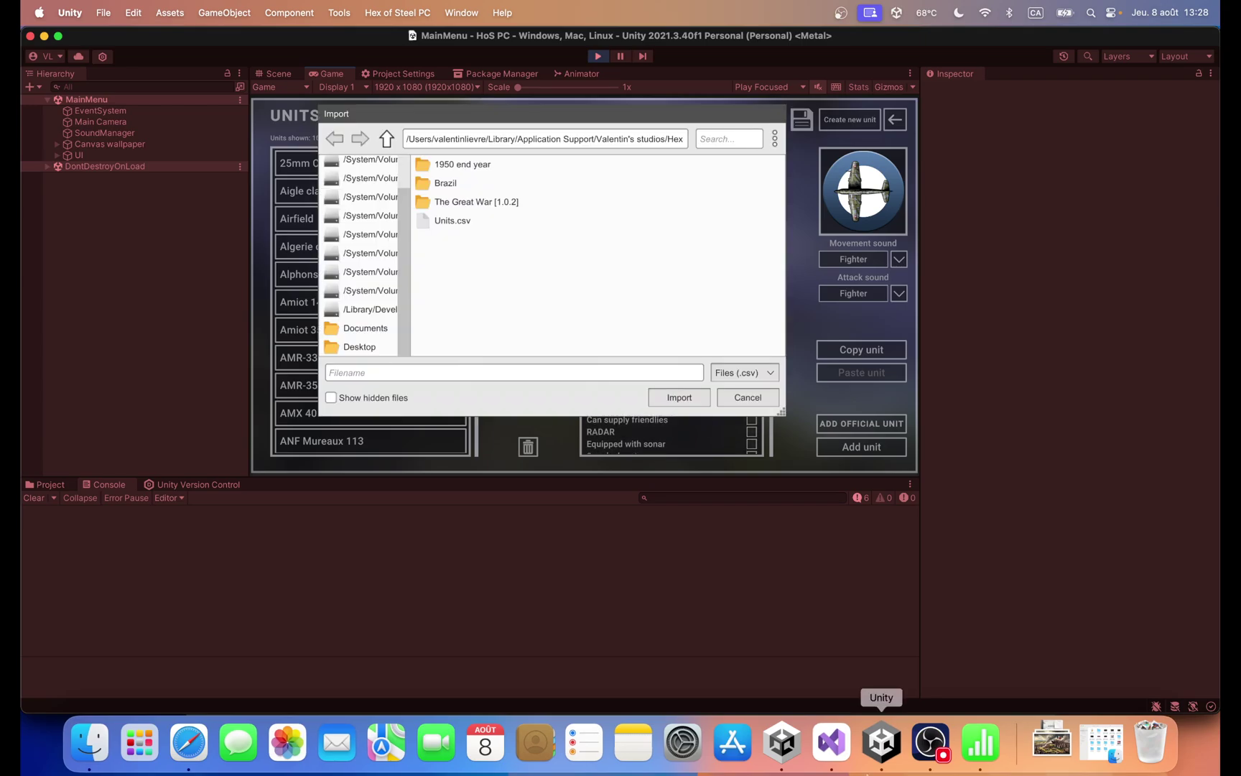
pyautogui.click(89, 744)
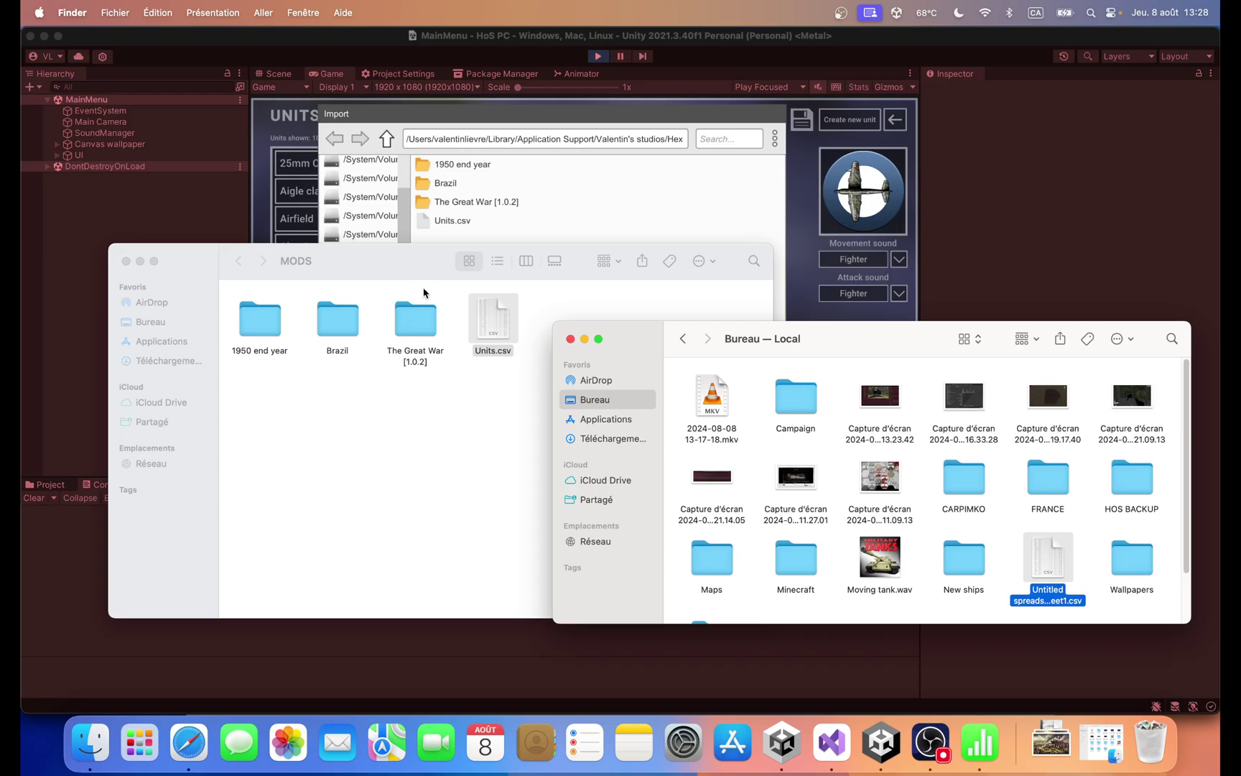
pyautogui.click(1051, 740)
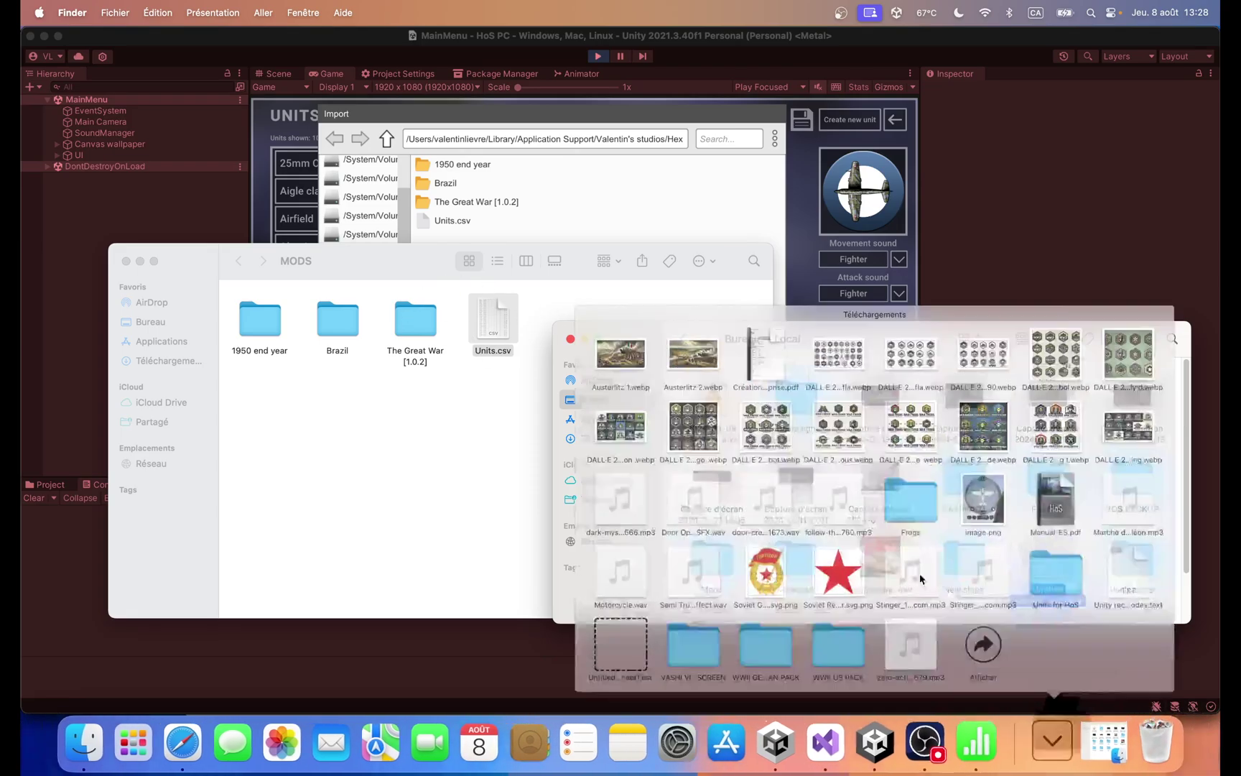
pyautogui.moveTo(518, 625); pyautogui.dragTo(955, 470)
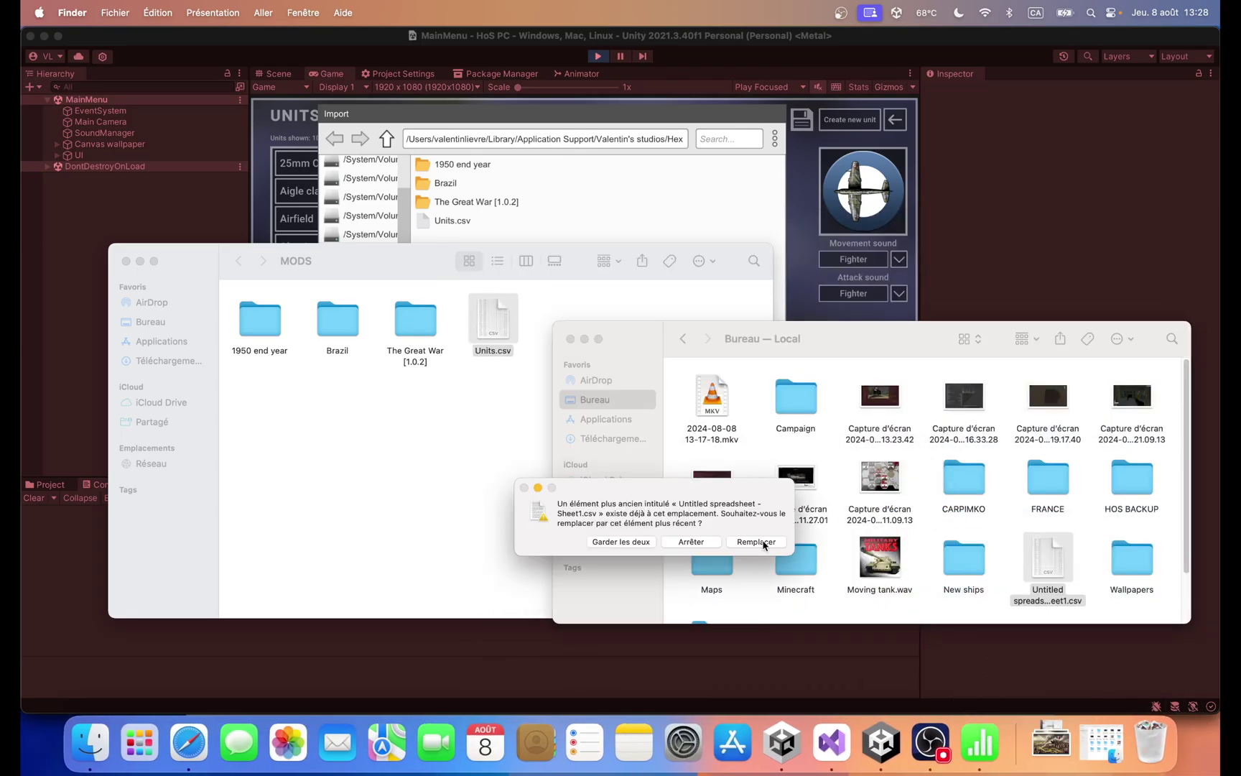
pyautogui.click(763, 548)
# Step: Import Untitled spreadsheet - Sheet1.csv from the Desktop into the Units Editor
pyautogui.click(1012, 260)
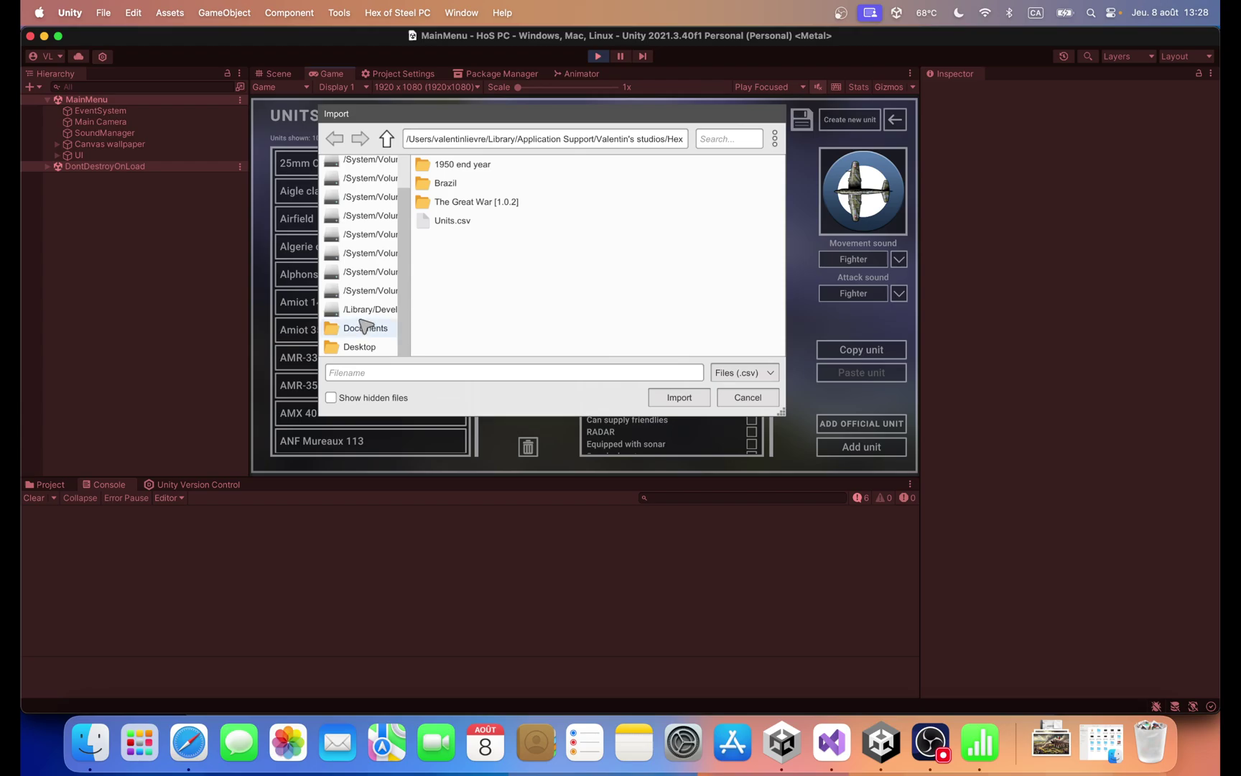
pyautogui.click(359, 346)
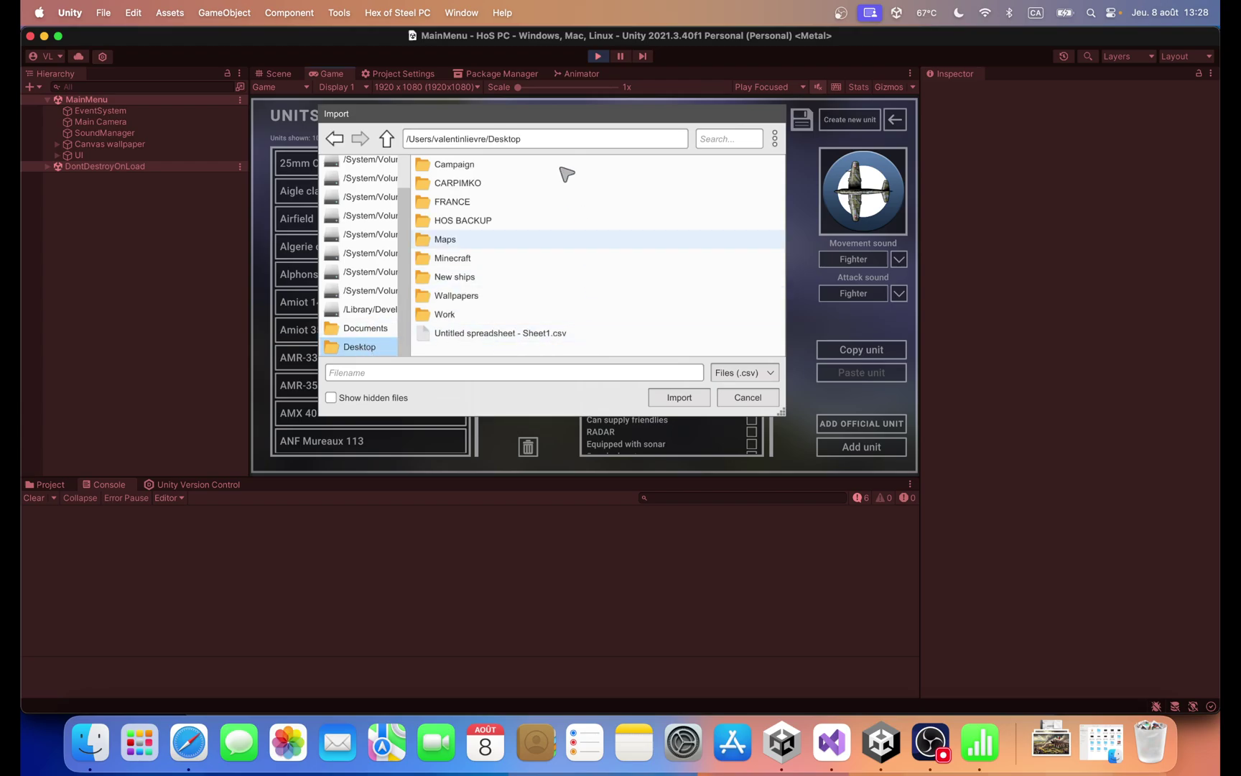
pyautogui.moveTo(603, 122); pyautogui.dragTo(576, 130)
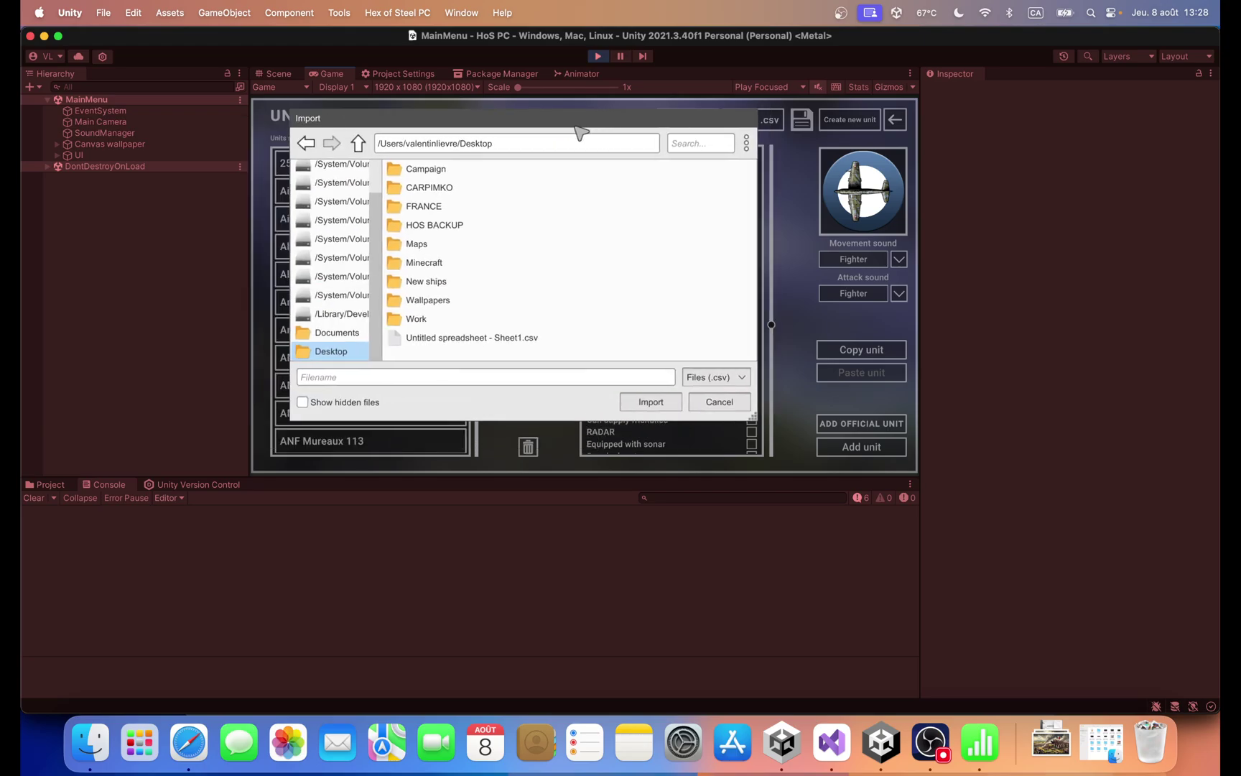
pyautogui.doubleClick(519, 344)
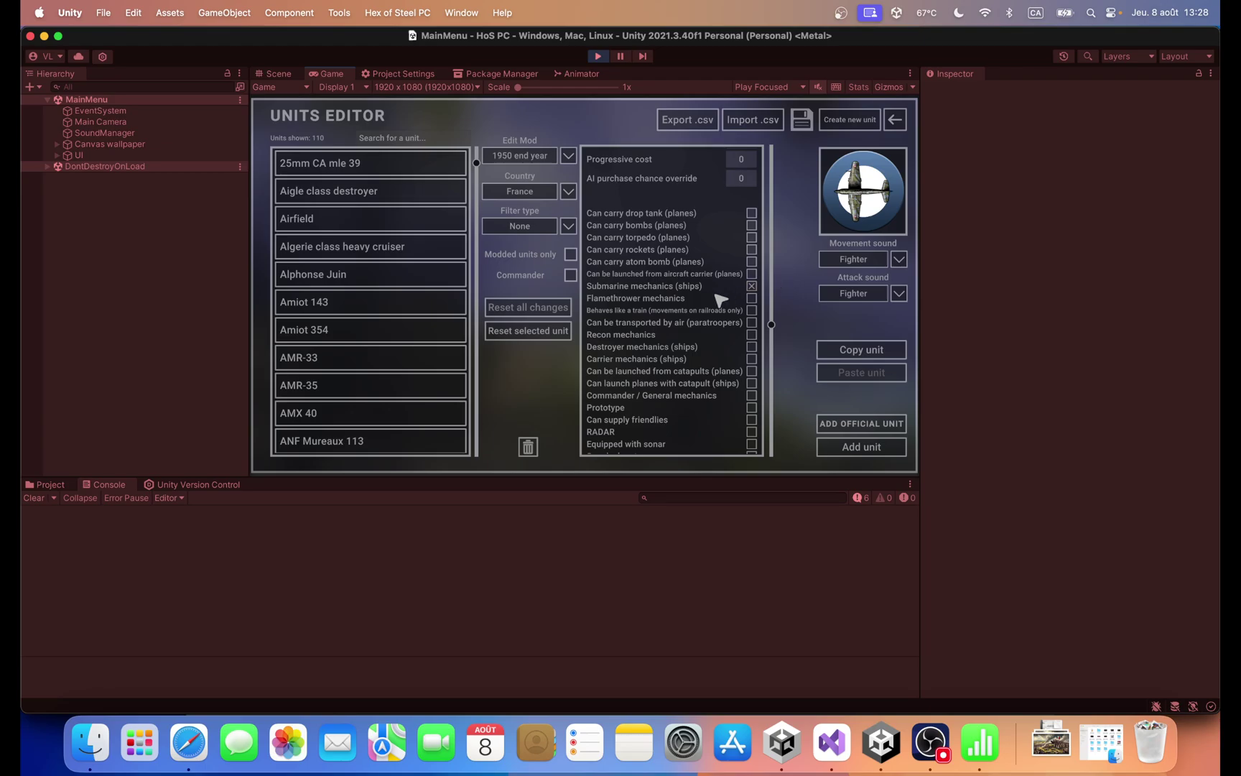
# Step: Check the Units Editor, then switch to the spreadsheet in Safari
pyautogui.scroll(8, 715, 300)
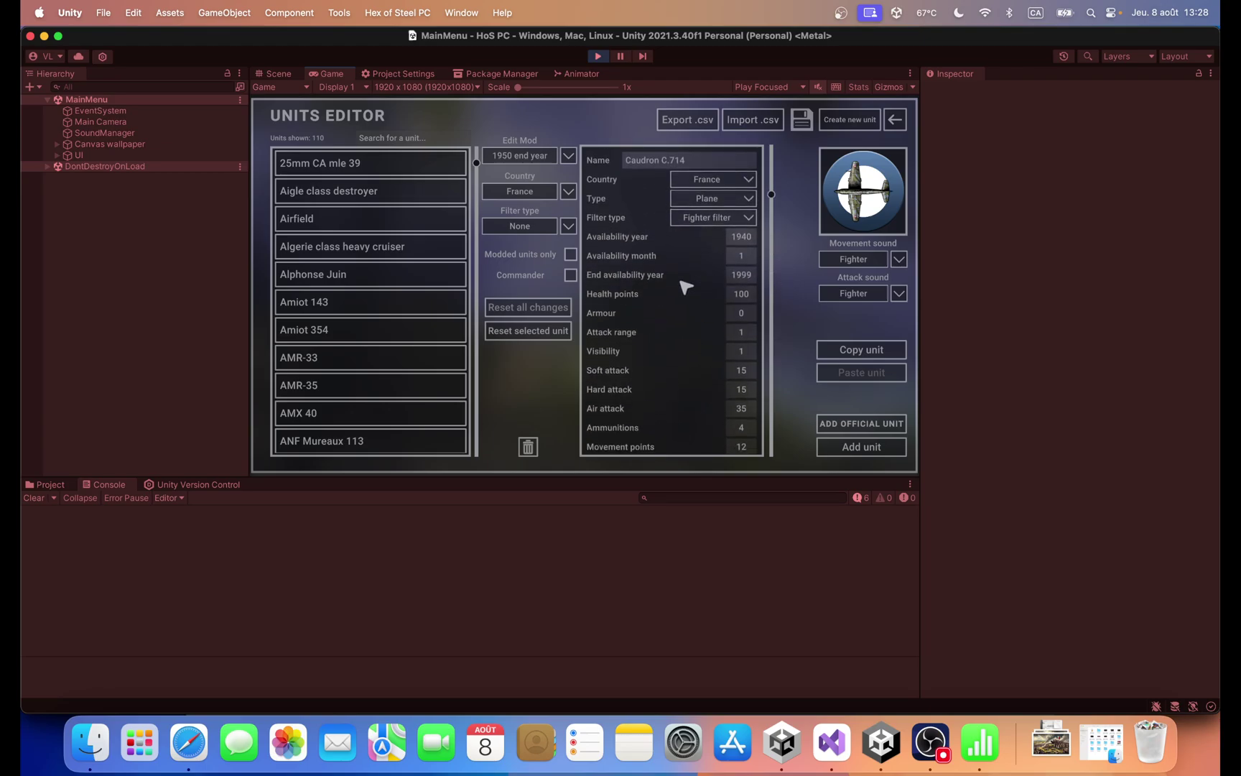
pyautogui.click(746, 280)
pyautogui.click(188, 742)
pyautogui.scroll(-5, 166, 630)
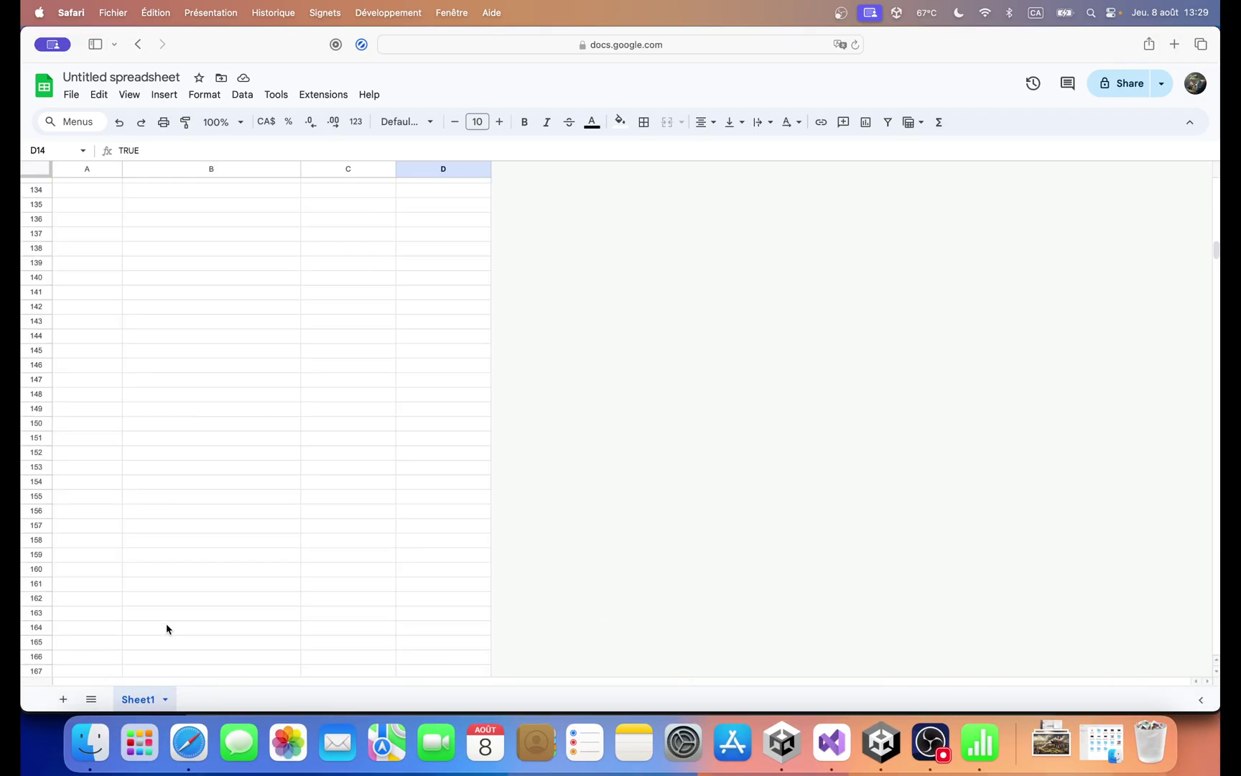
pyautogui.scroll(5, 186, 245)
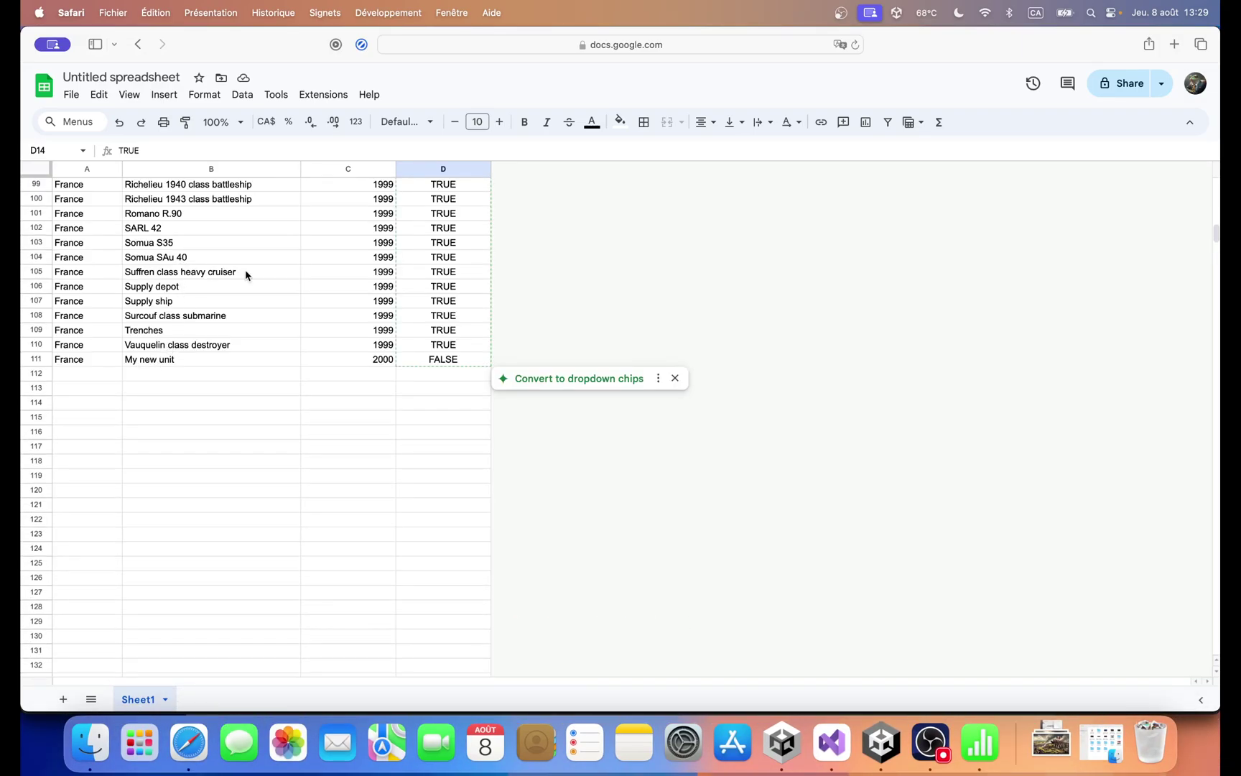
# Step: Search the Units Editor for 'my' and open My new unit's details
pyautogui.press('super+Tab')
pyautogui.click(417, 140)
pyautogui.write('my ne')
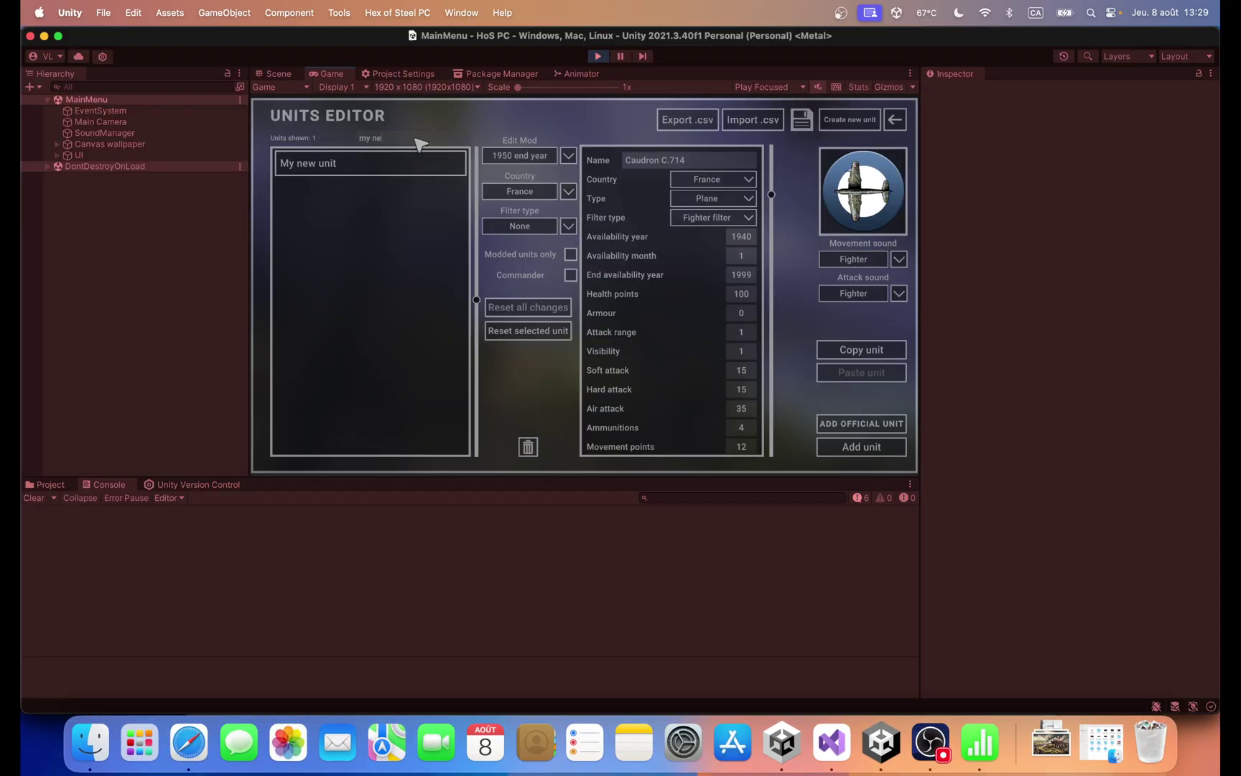
pyautogui.click(384, 171)
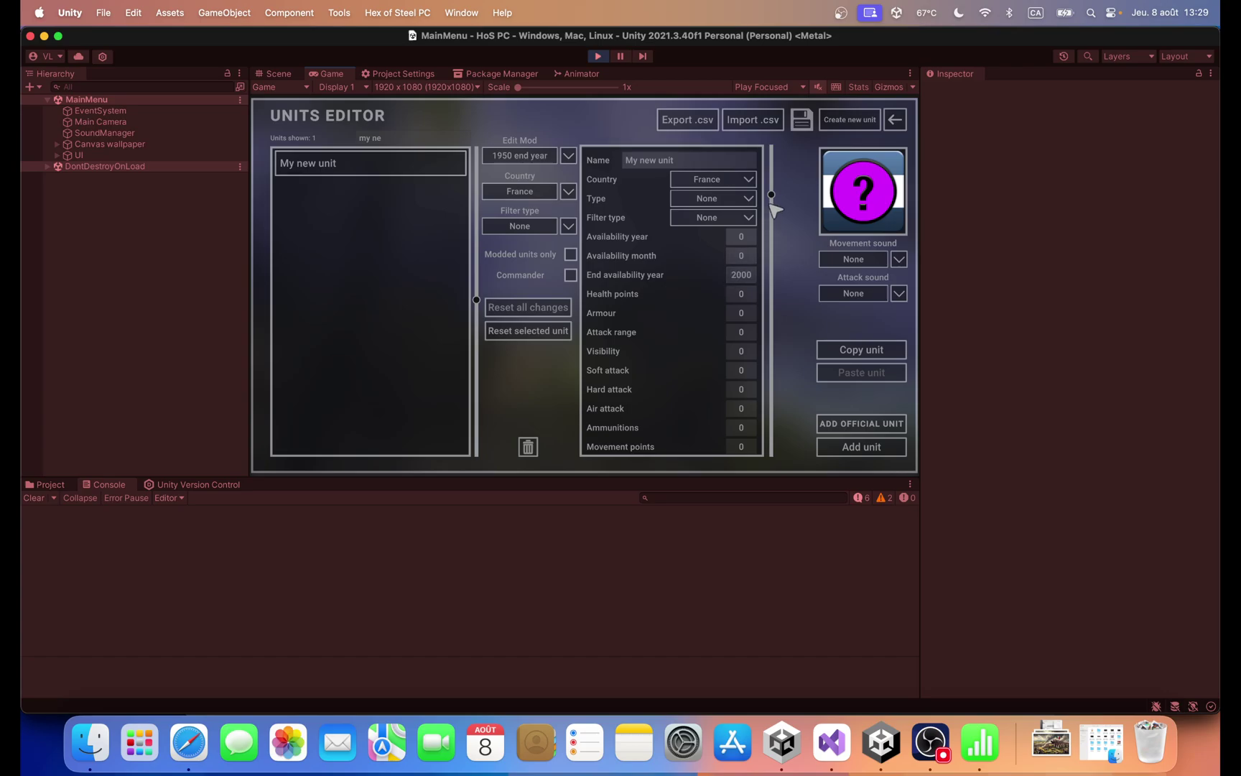
pyautogui.moveTo(772, 204); pyautogui.dragTo(776, 352)
# Step: Return to the Google Sheets units spreadsheet
pyautogui.click(186, 740)
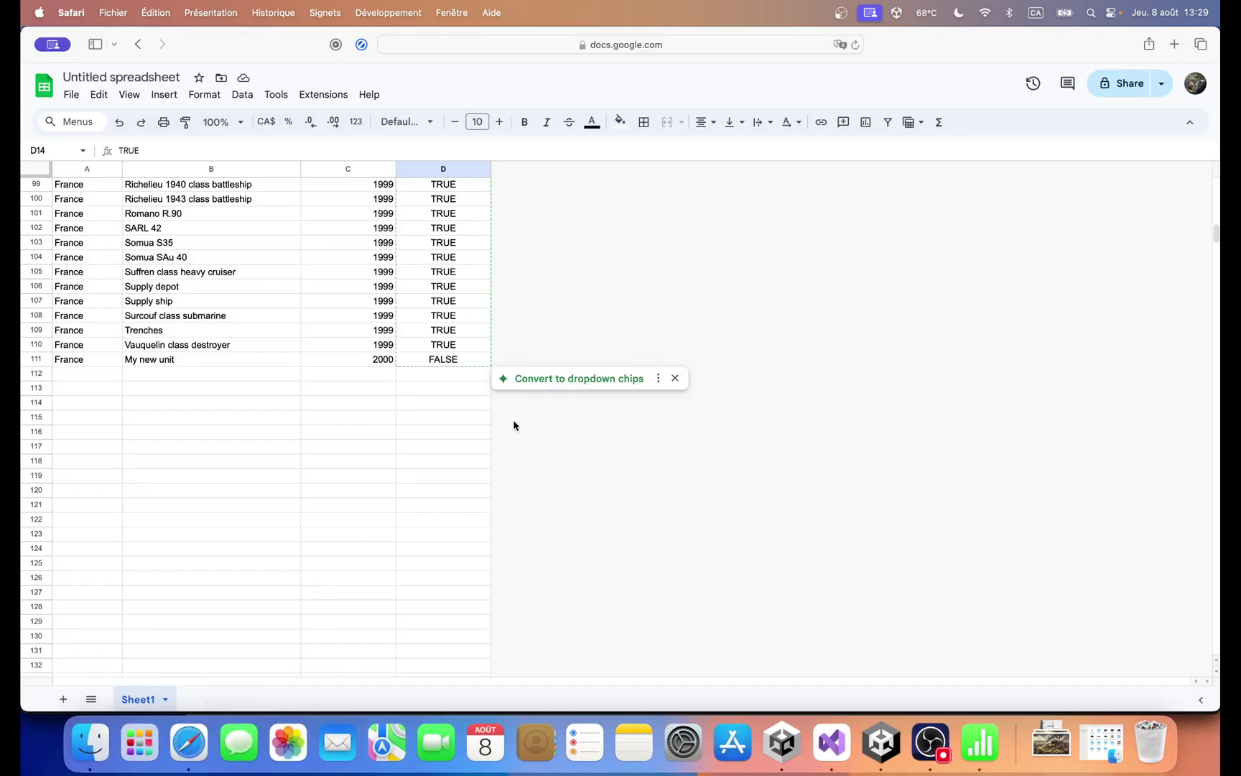
pyautogui.scroll(20, 444, 359)
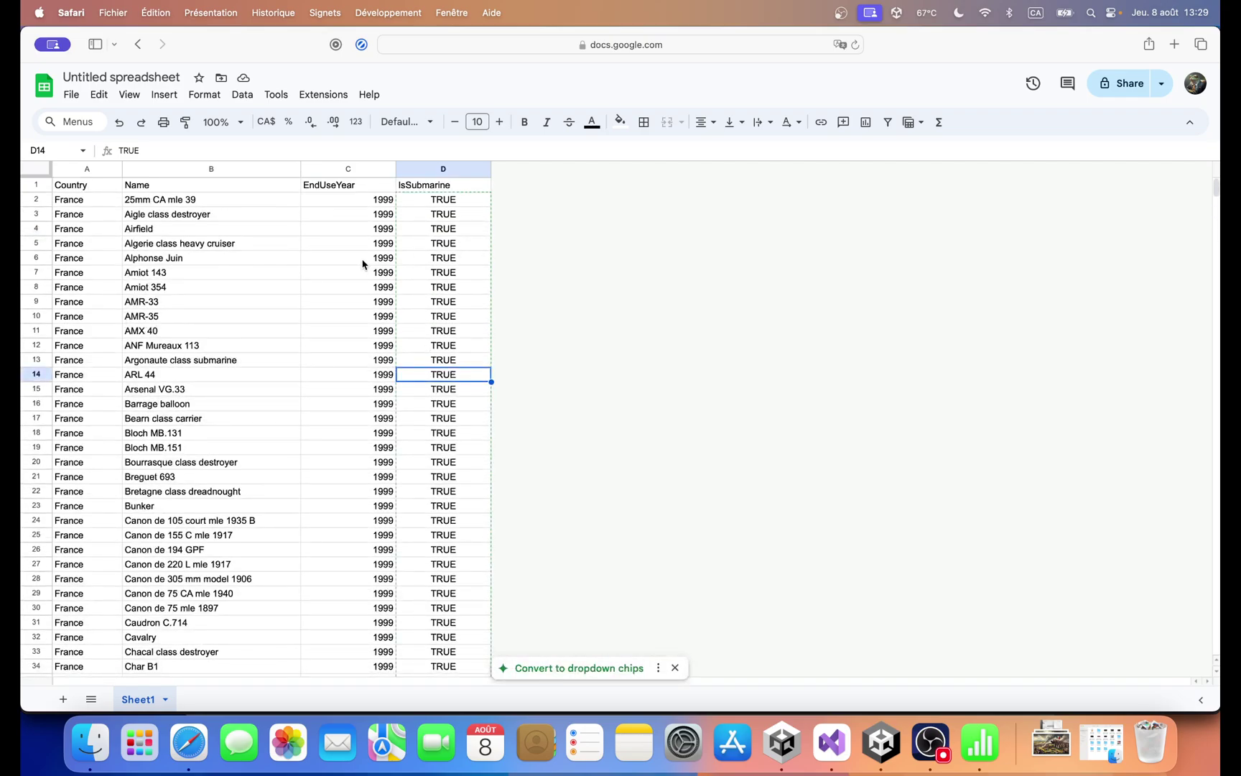
pyautogui.press('super+Tab')
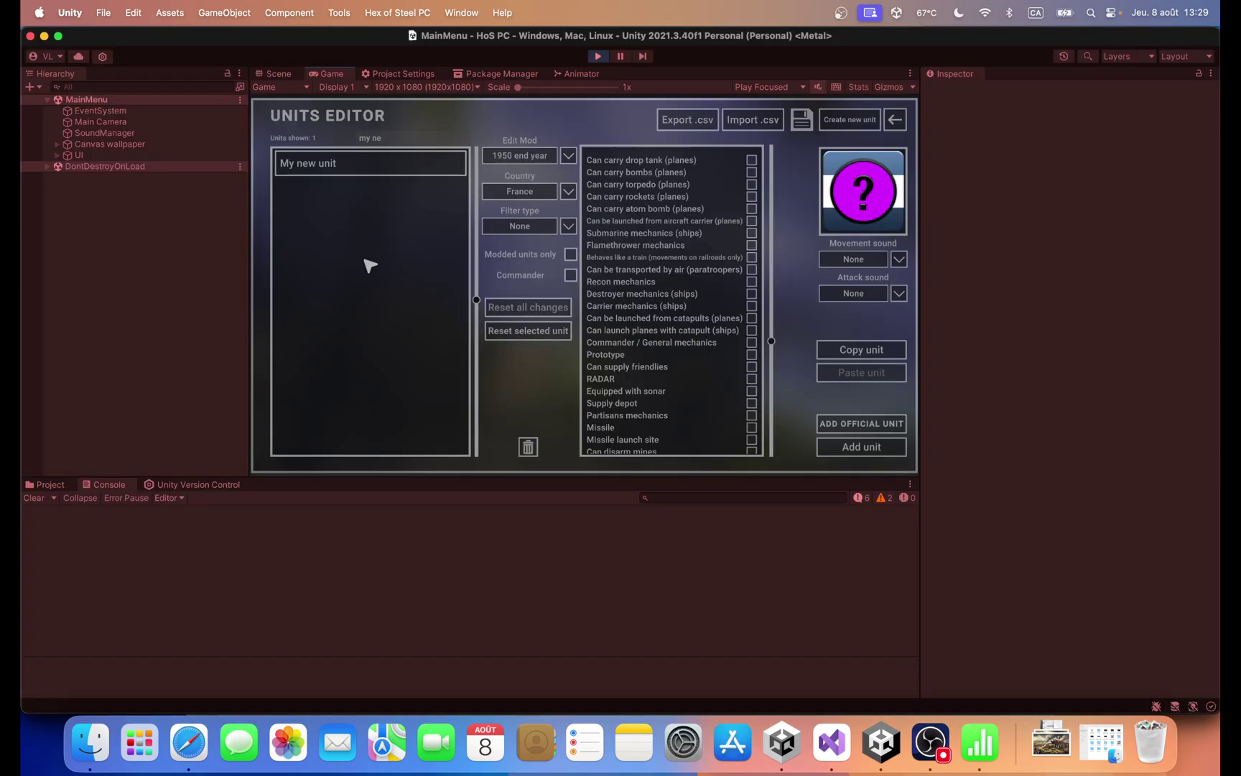
pyautogui.press('super+Tab')
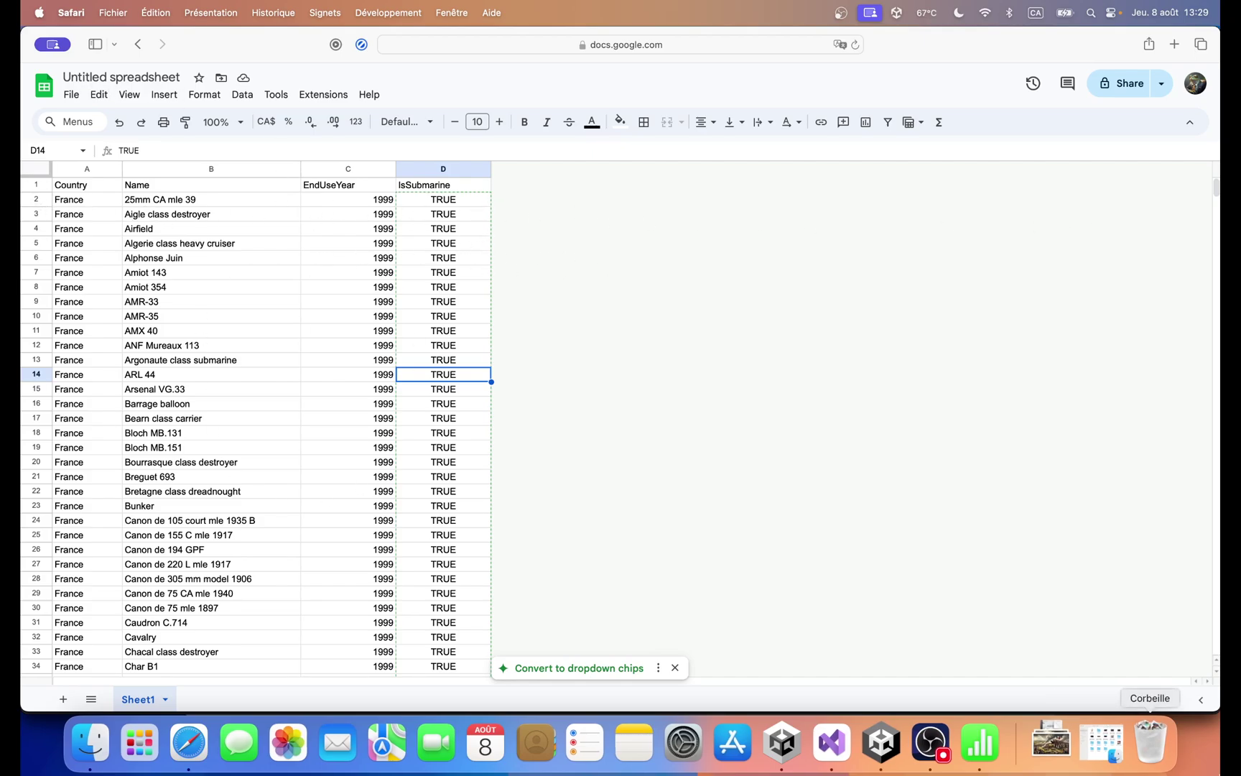
# Step: Give the France cells of the Country column a teal colour fill
pyautogui.click(981, 742)
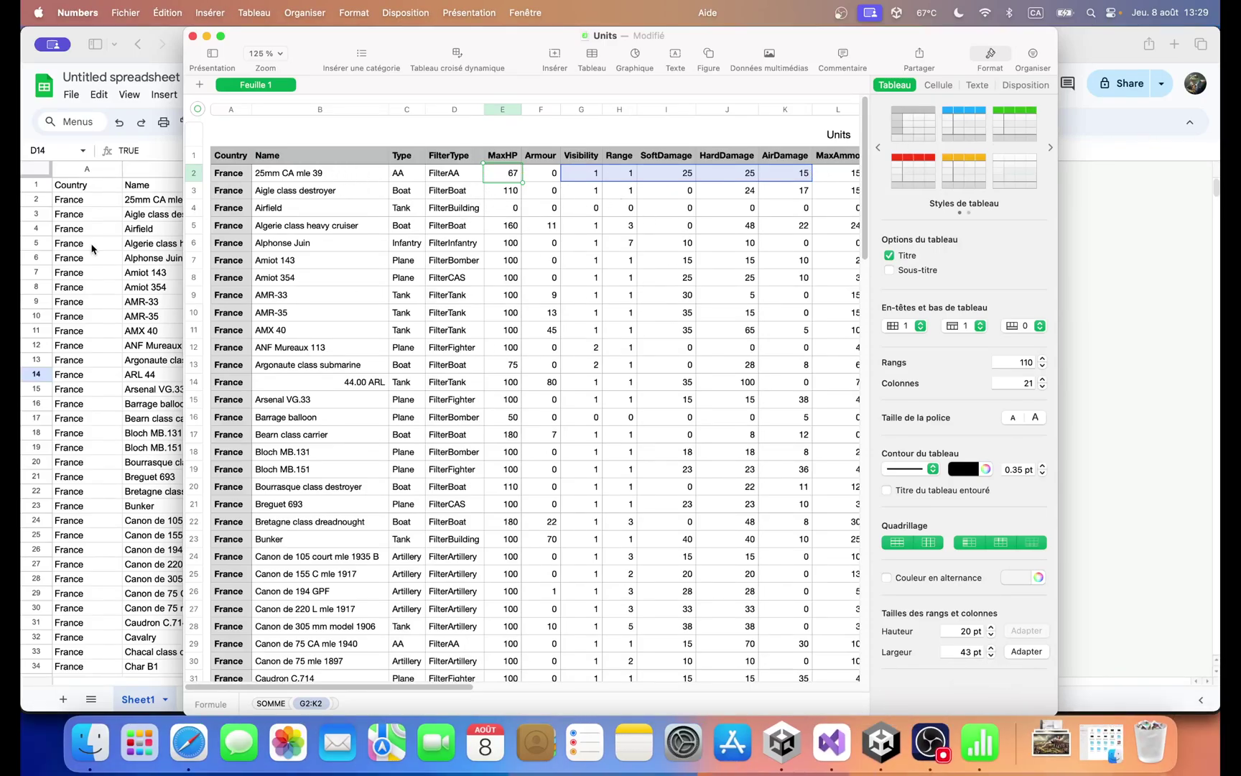
pyautogui.click(62, 141)
pyautogui.click(980, 742)
pyautogui.moveTo(241, 173); pyautogui.dragTo(242, 475)
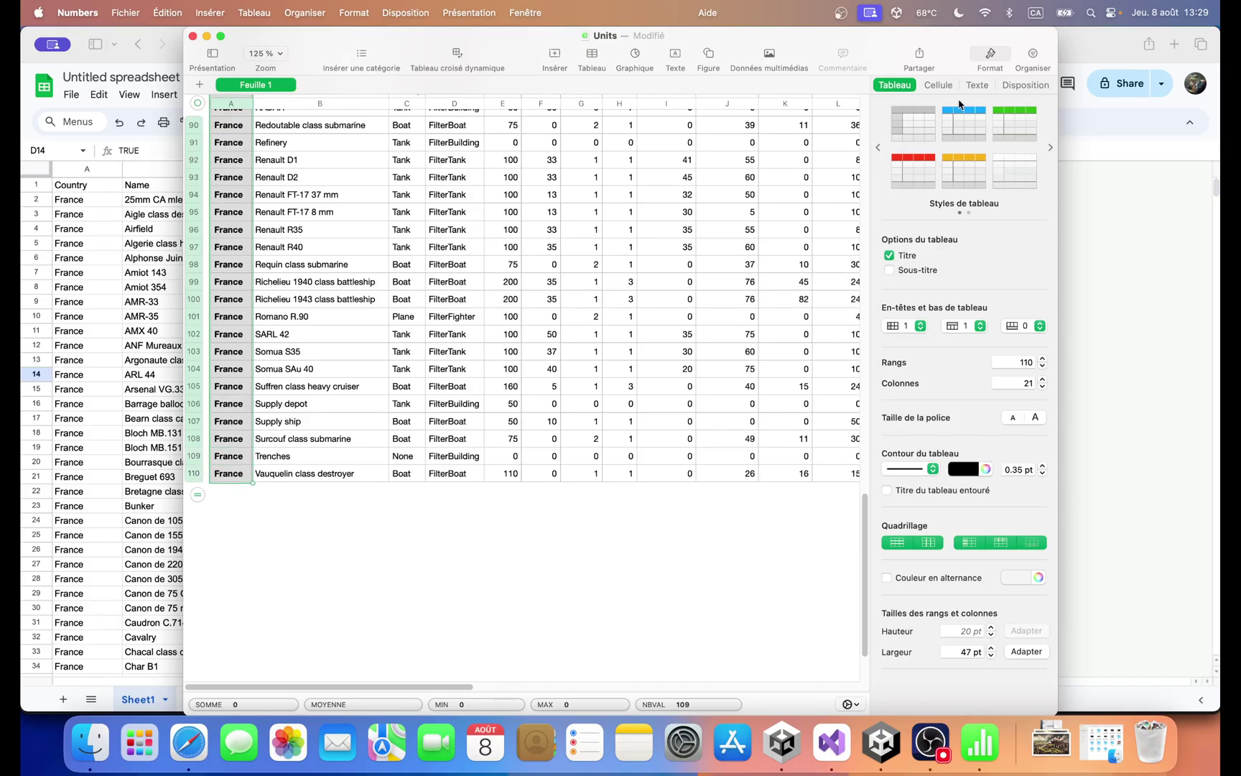
pyautogui.click(939, 84)
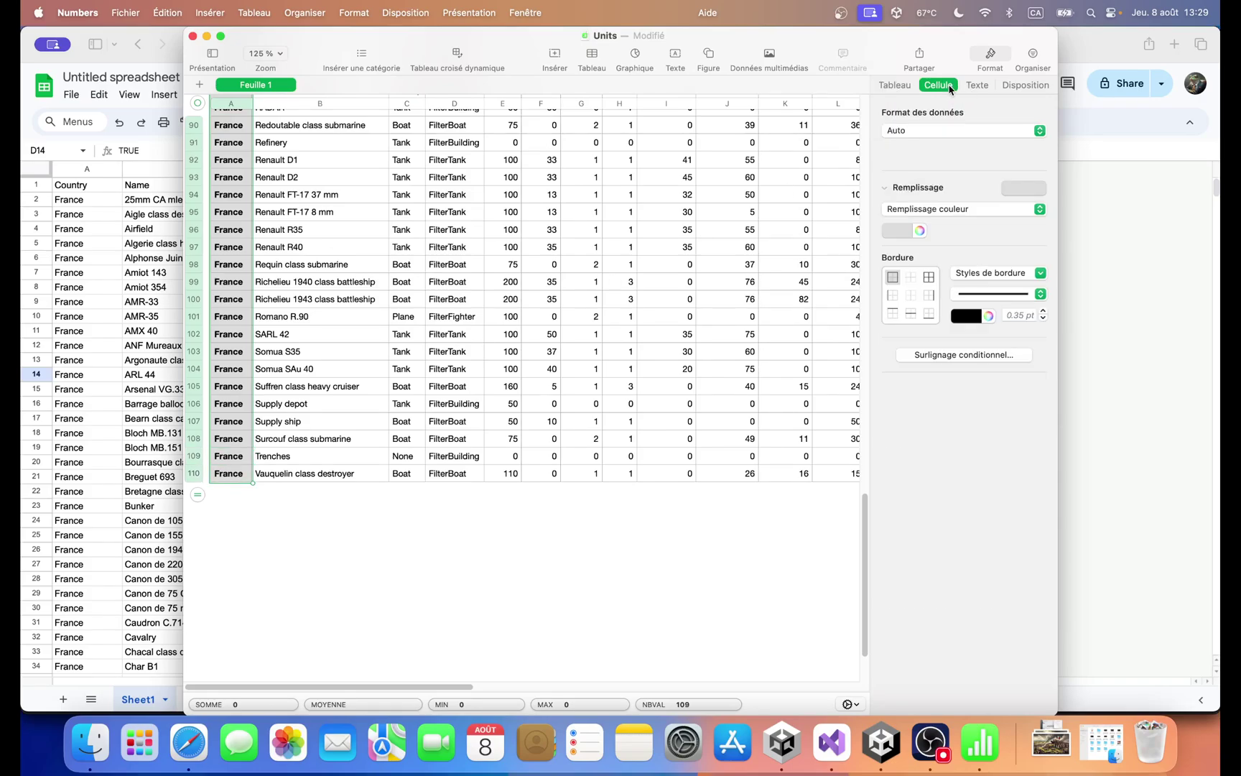
pyautogui.click(982, 210)
pyautogui.click(976, 210)
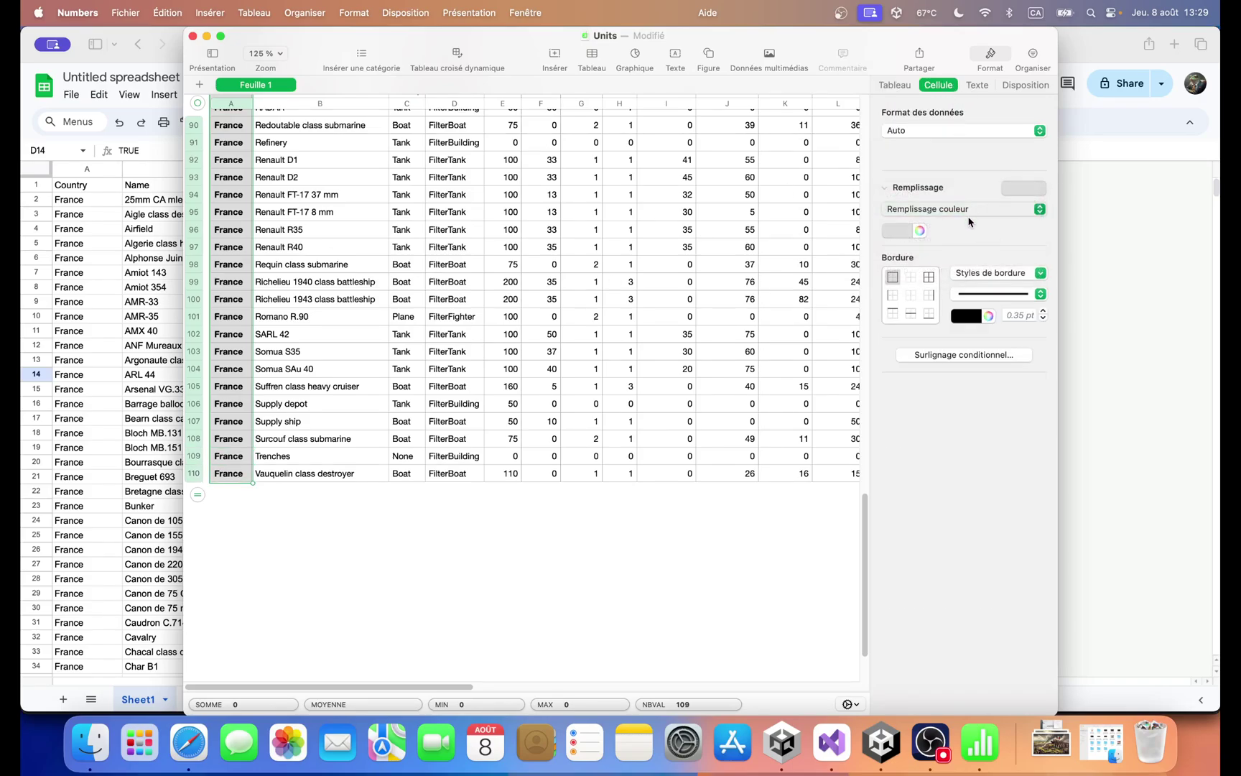
pyautogui.click(919, 231)
pyautogui.moveTo(77, 545); pyautogui.dragTo(26, 573)
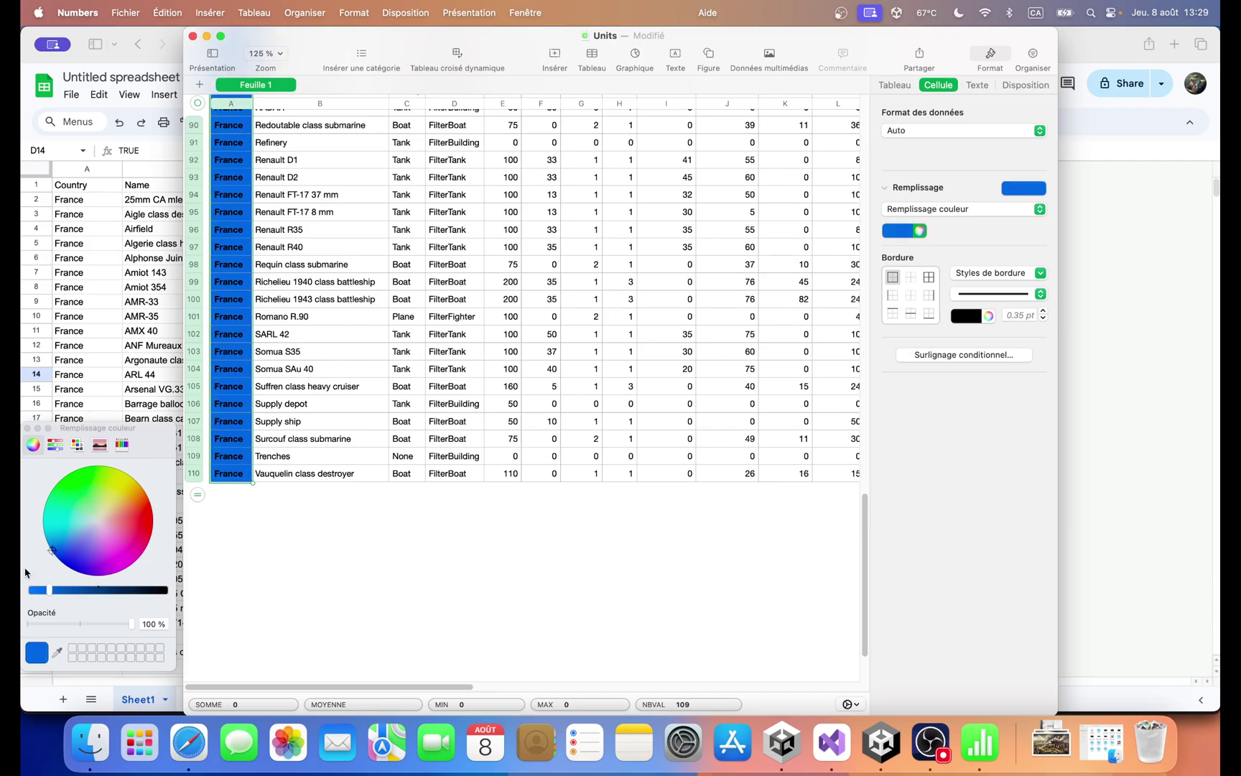
pyautogui.moveTo(73, 530); pyautogui.dragTo(24, 535)
pyautogui.click(391, 490)
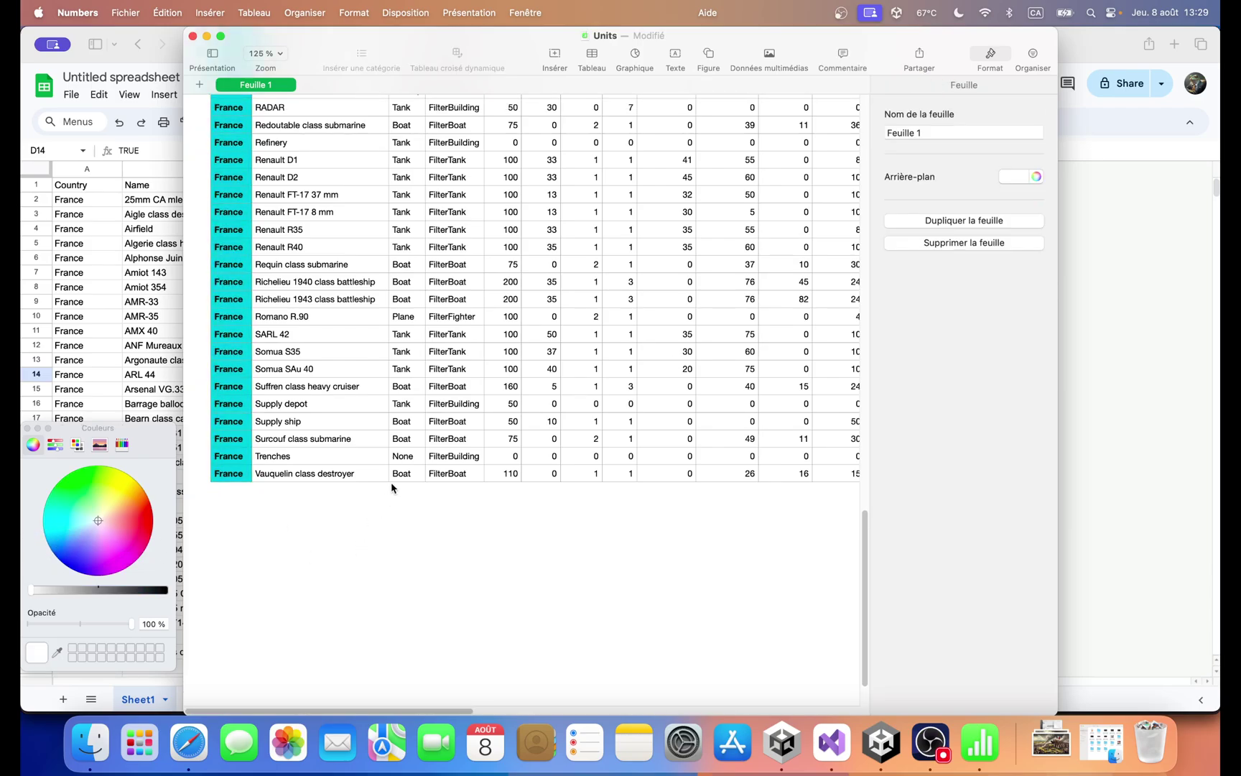
pyautogui.click(28, 429)
pyautogui.scroll(20, 431, 323)
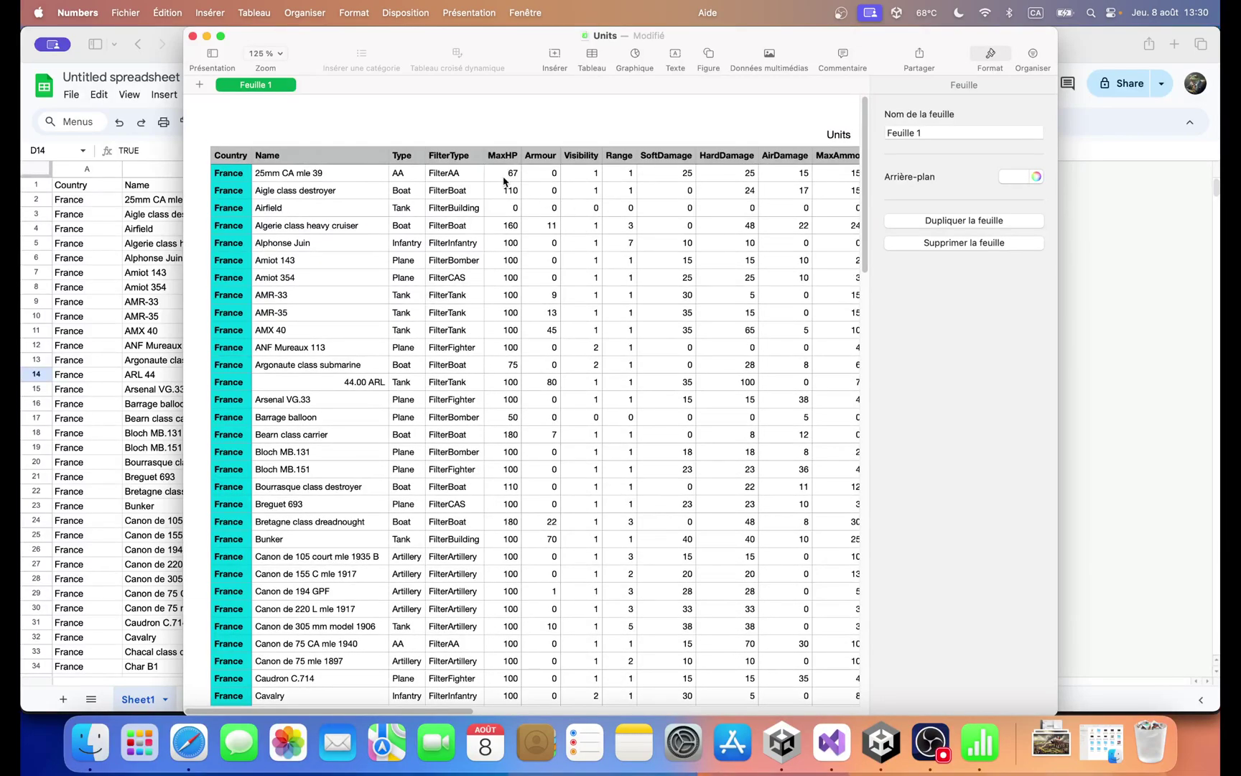
# Step: Make the MaxHP column's borders and text red
pyautogui.click(511, 163)
pyautogui.click(508, 113)
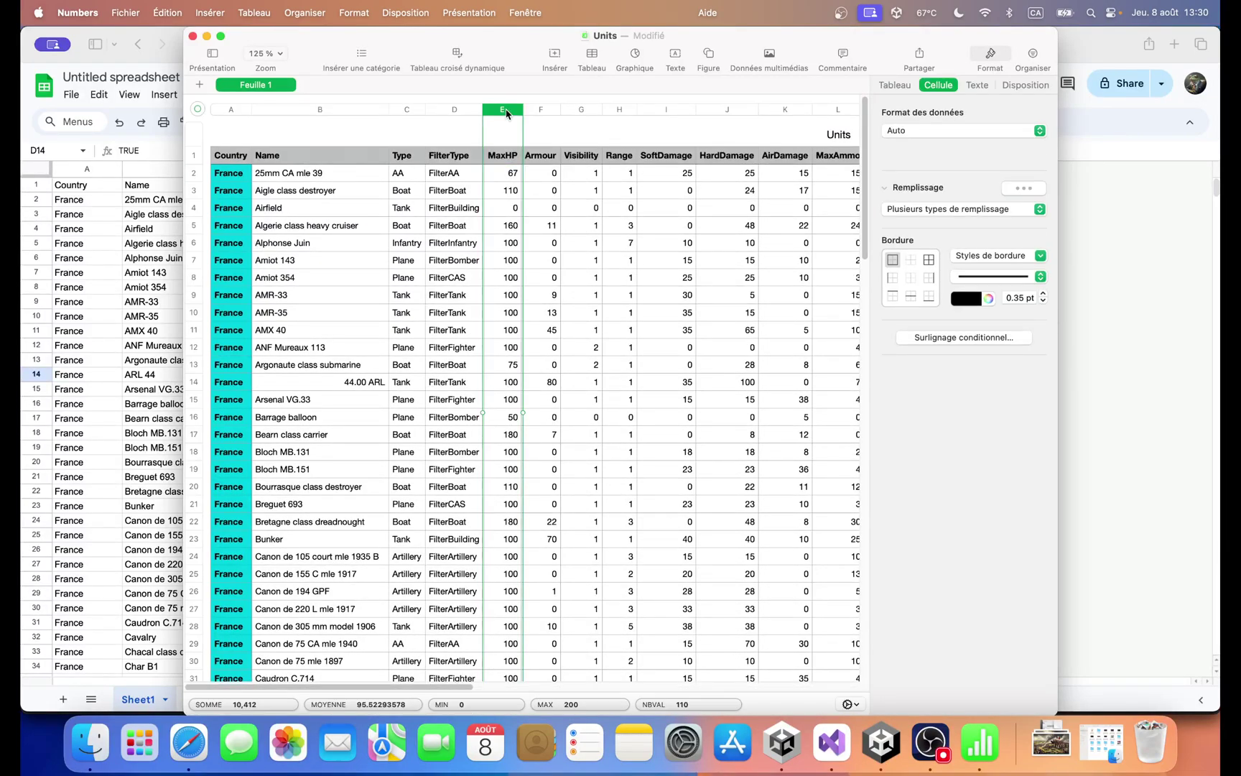
pyautogui.click(969, 298)
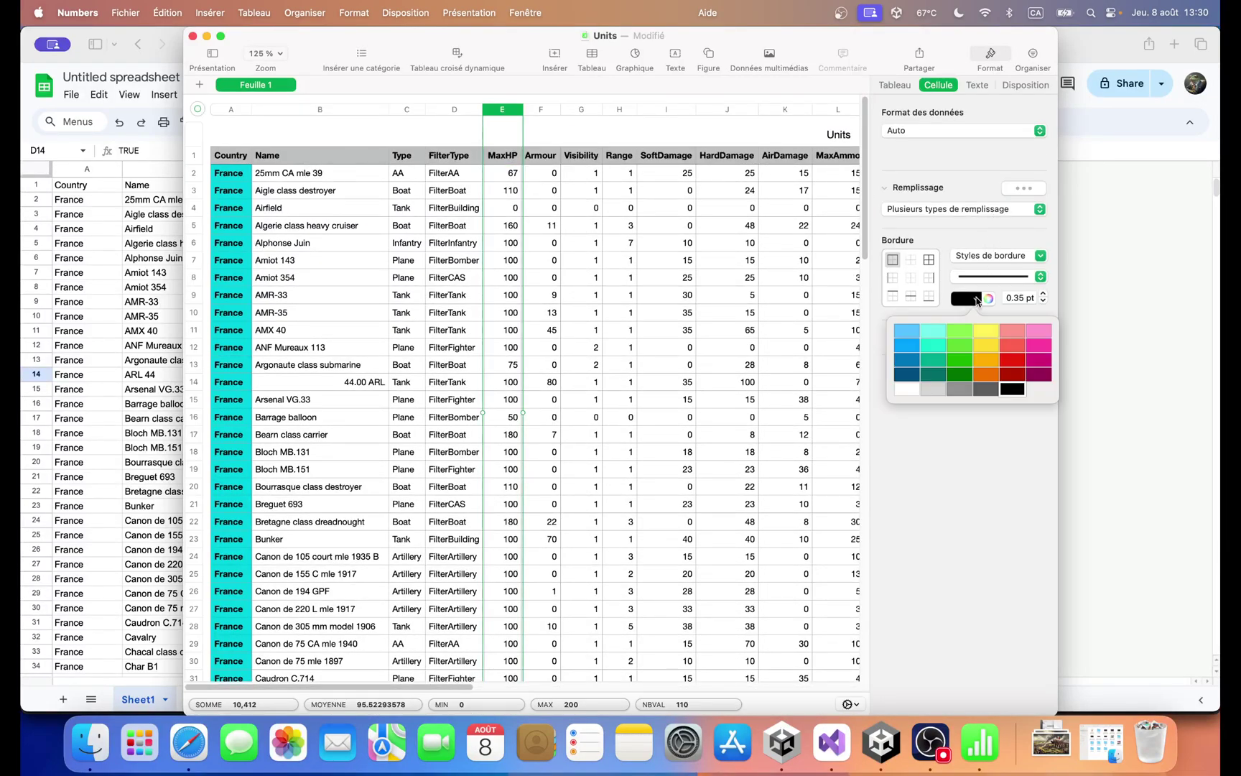
pyautogui.click(1013, 359)
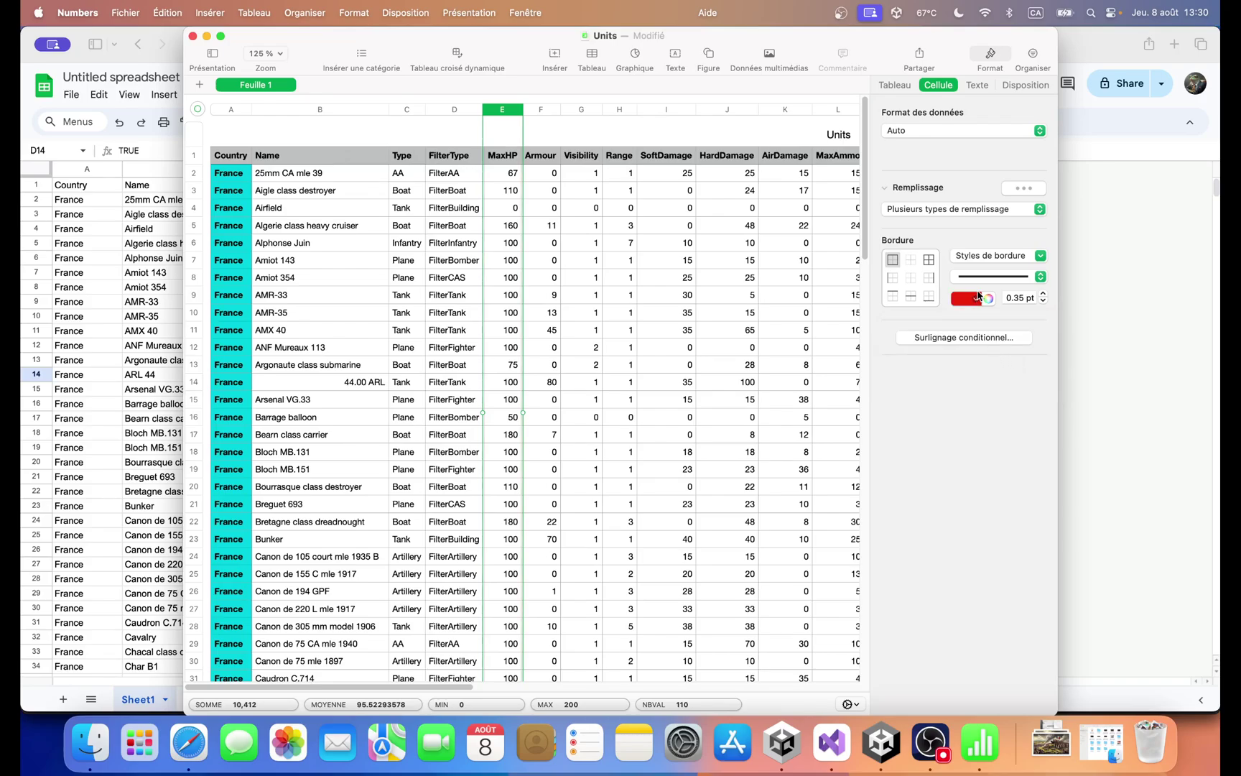
pyautogui.click(977, 86)
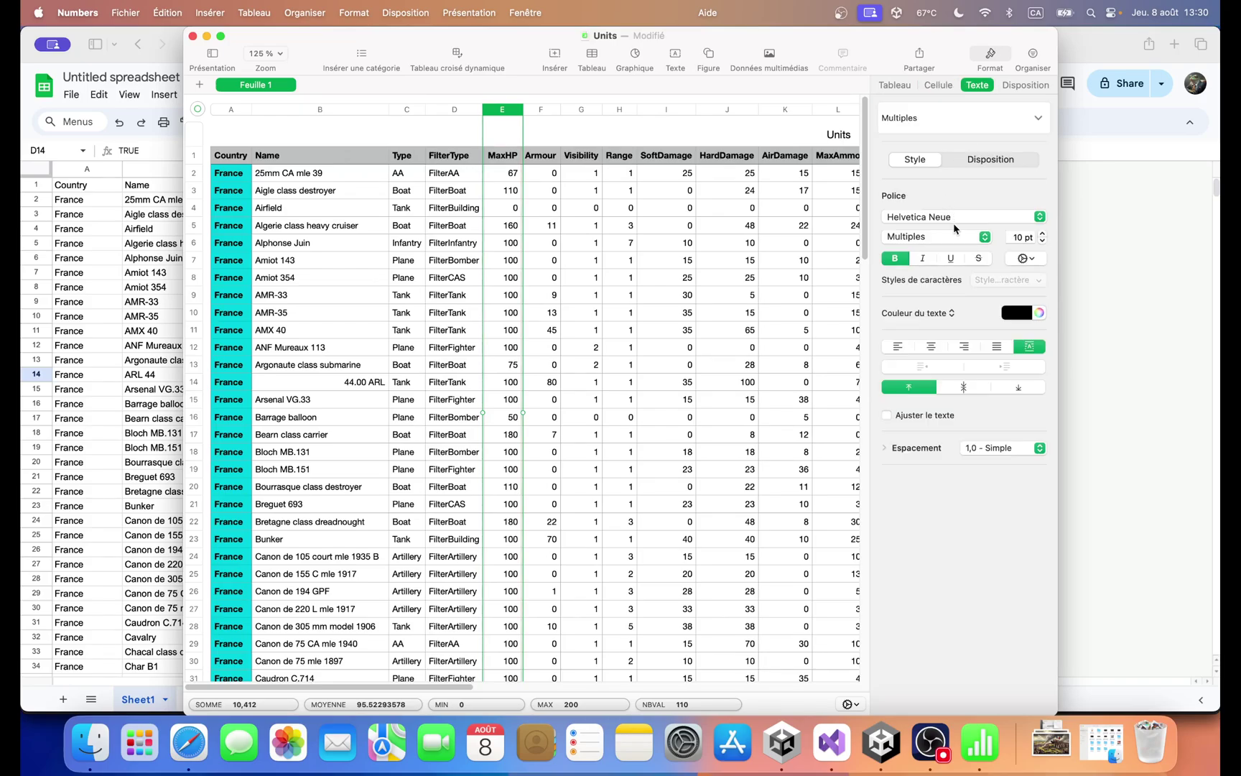
pyautogui.click(1038, 312)
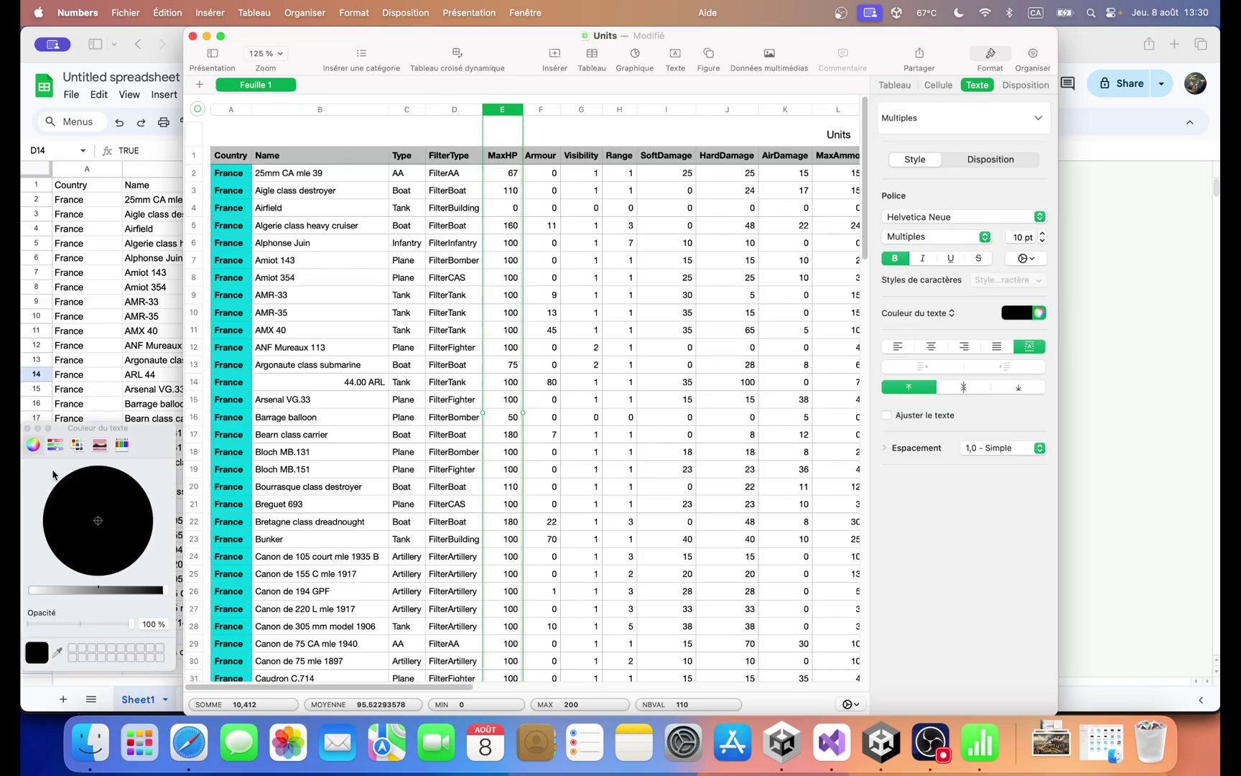
pyautogui.click(1023, 314)
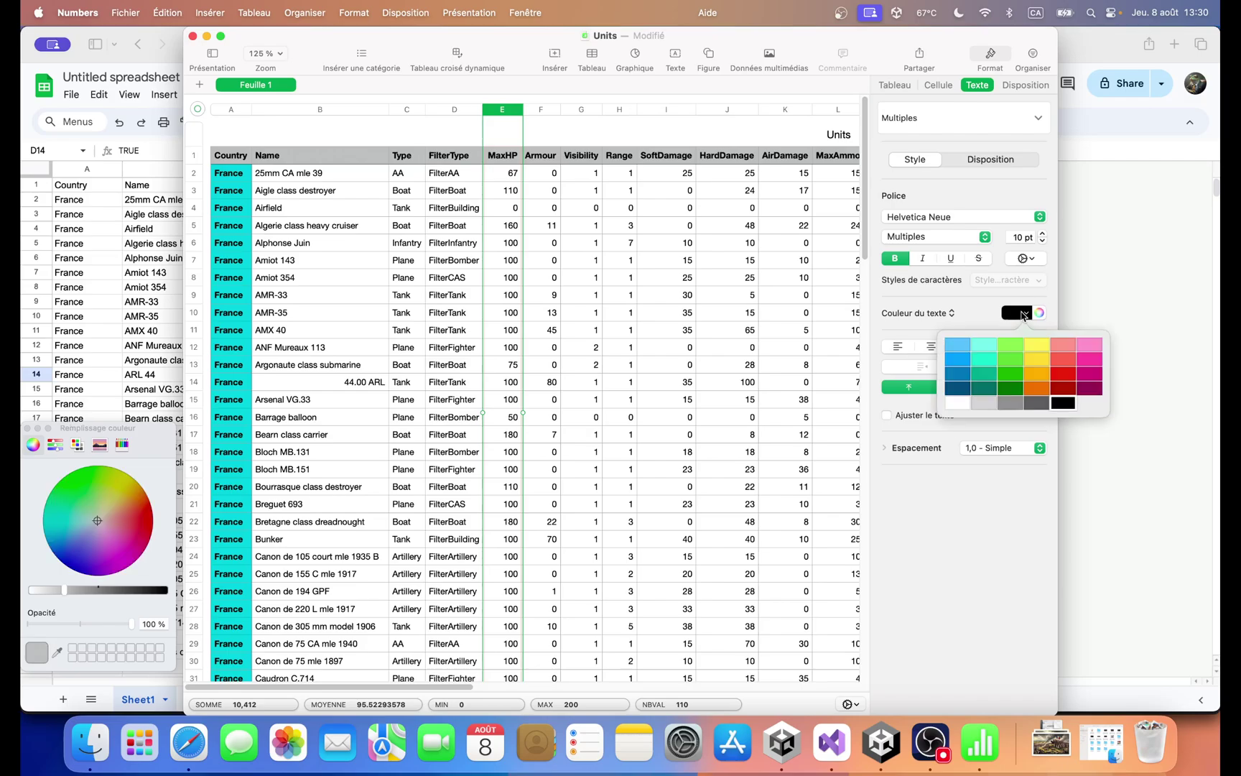
pyautogui.click(1060, 377)
pyautogui.click(581, 260)
pyautogui.click(29, 428)
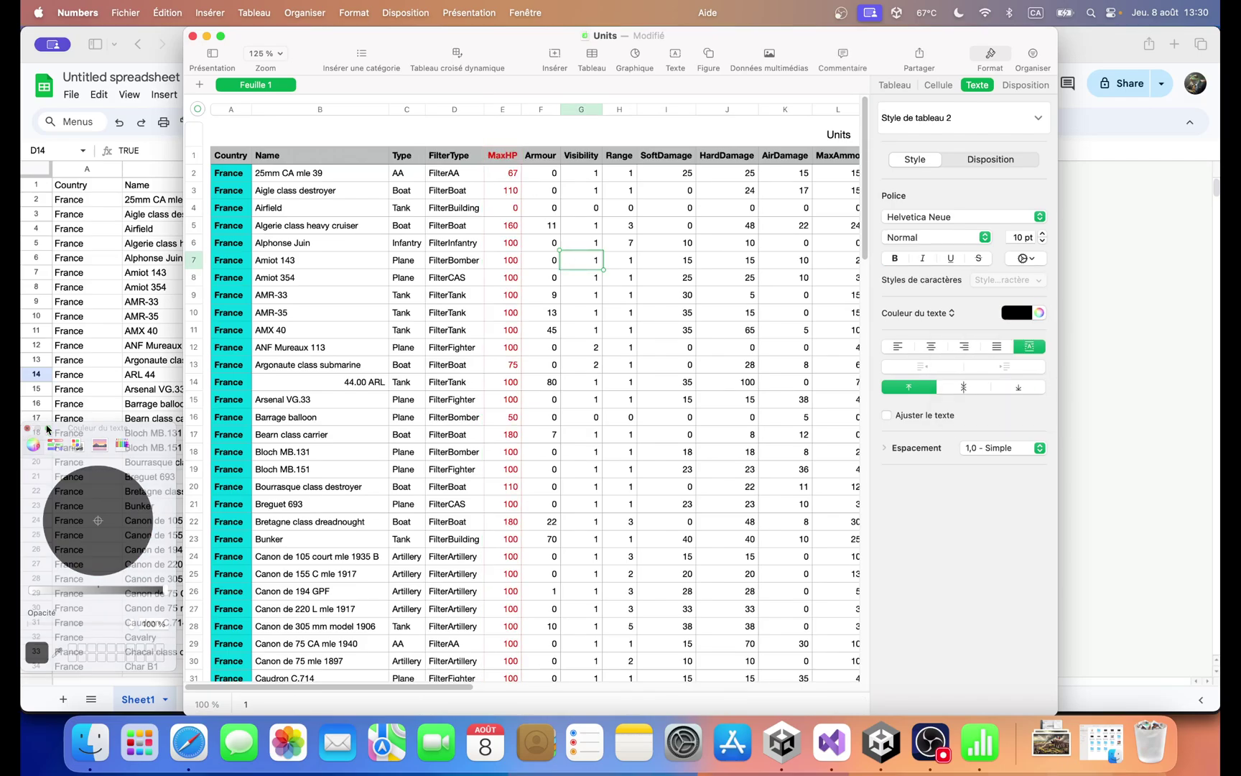
pyautogui.click(554, 199)
pyautogui.click(990, 57)
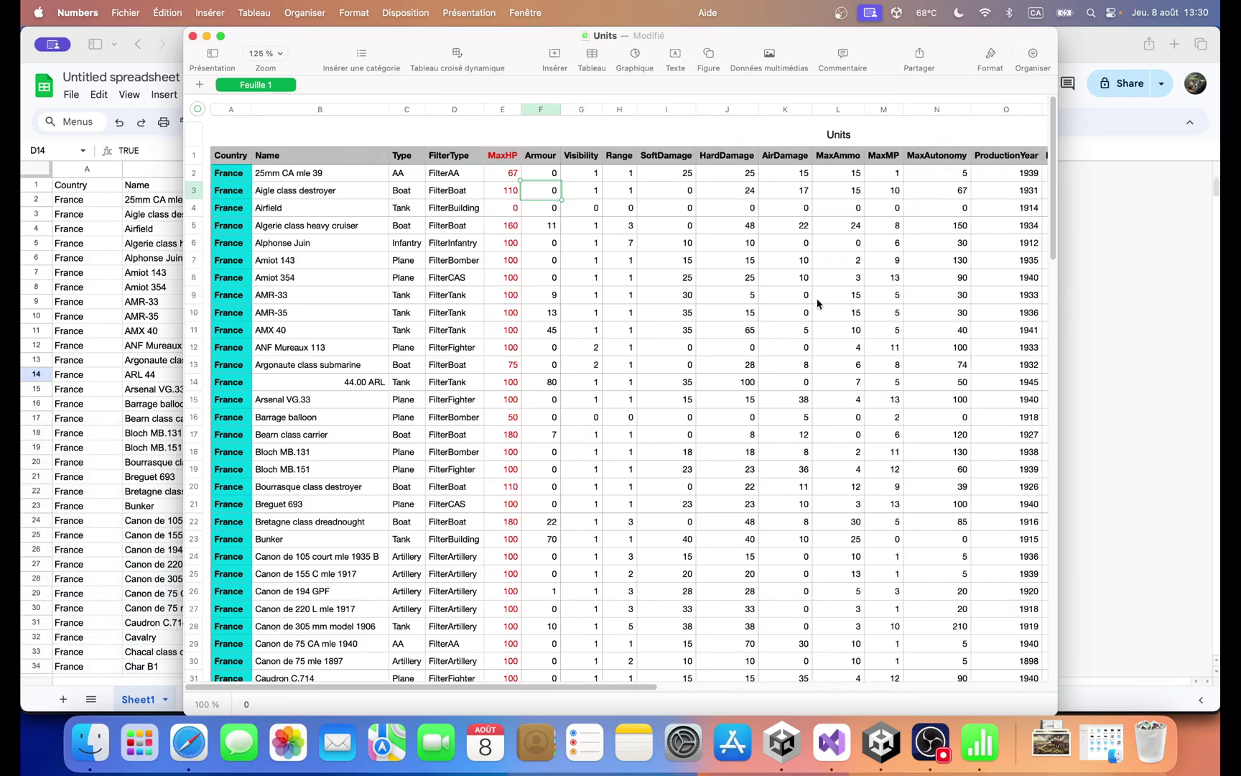
pyautogui.moveTo(615, 685); pyautogui.dragTo(406, 650)
# Step: Save the spreadsheet as Units on Bureau and export it as Units CSV there
pyautogui.press('super+s')
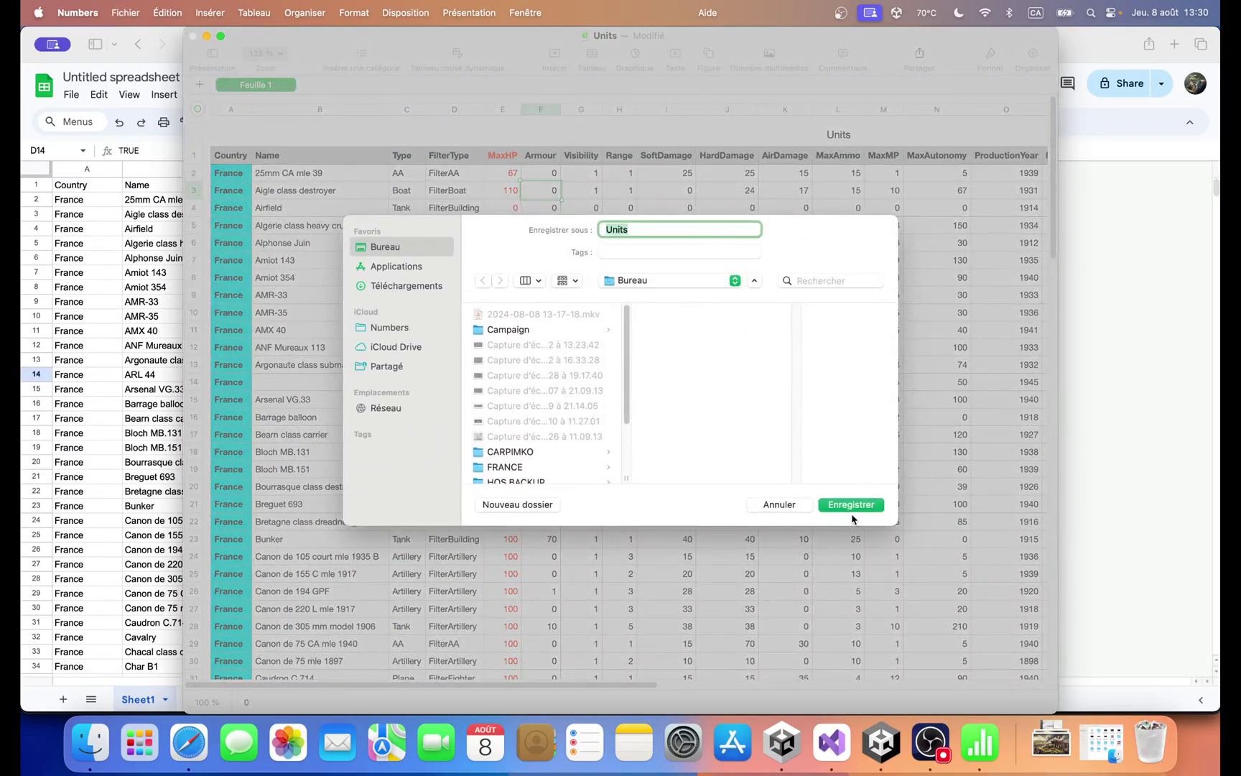
pyautogui.click(851, 514)
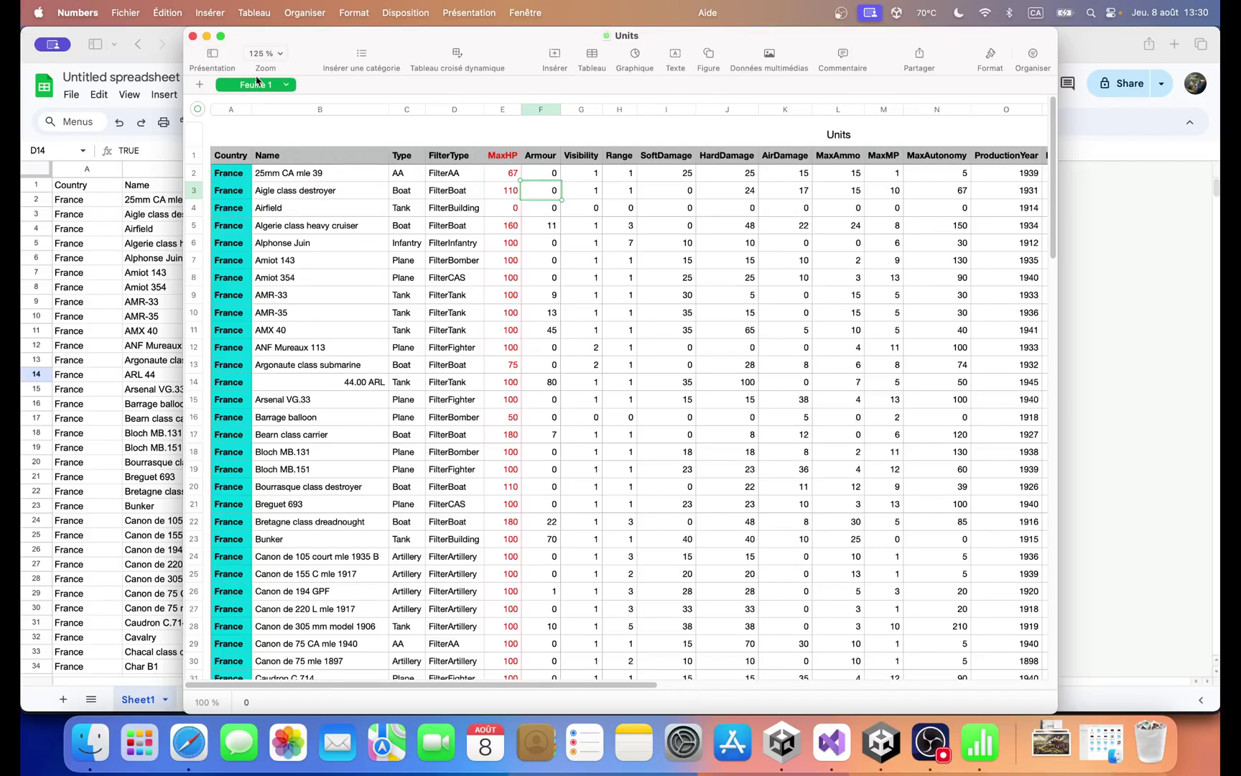
pyautogui.click(121, 11)
pyautogui.moveTo(244, 228)
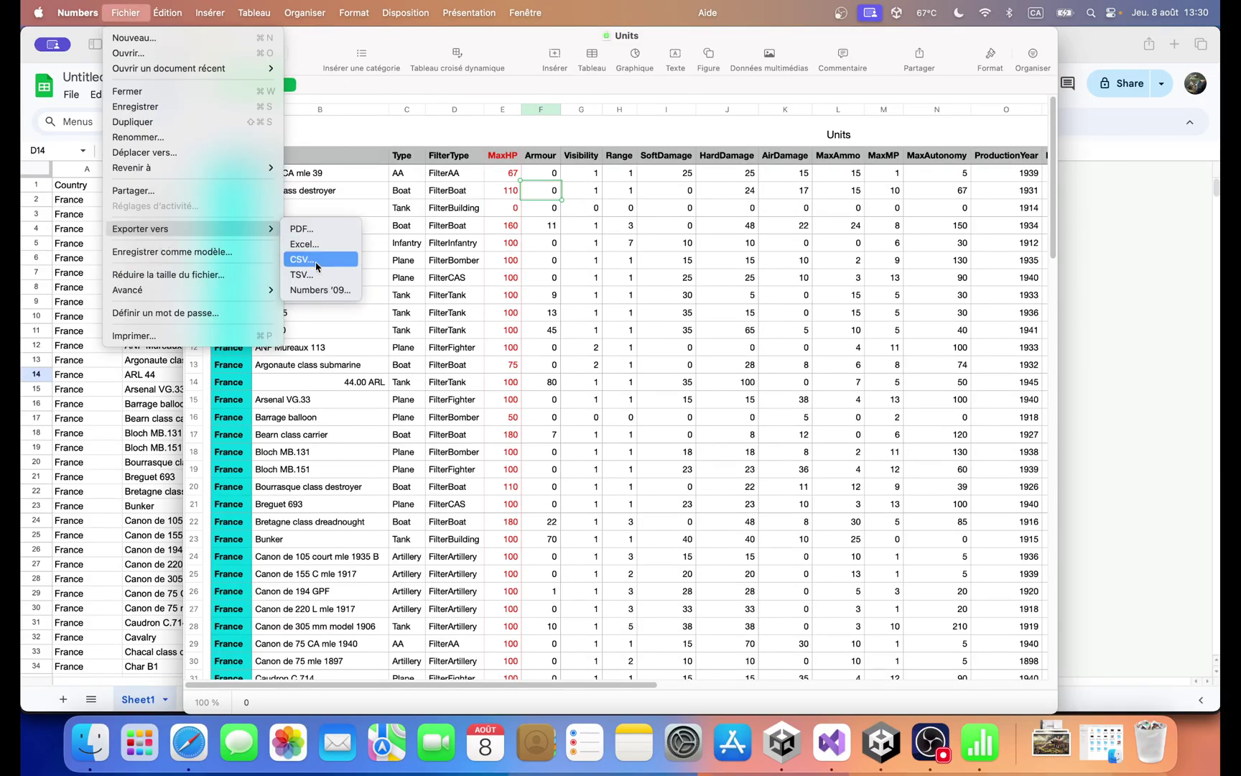
pyautogui.click(316, 260)
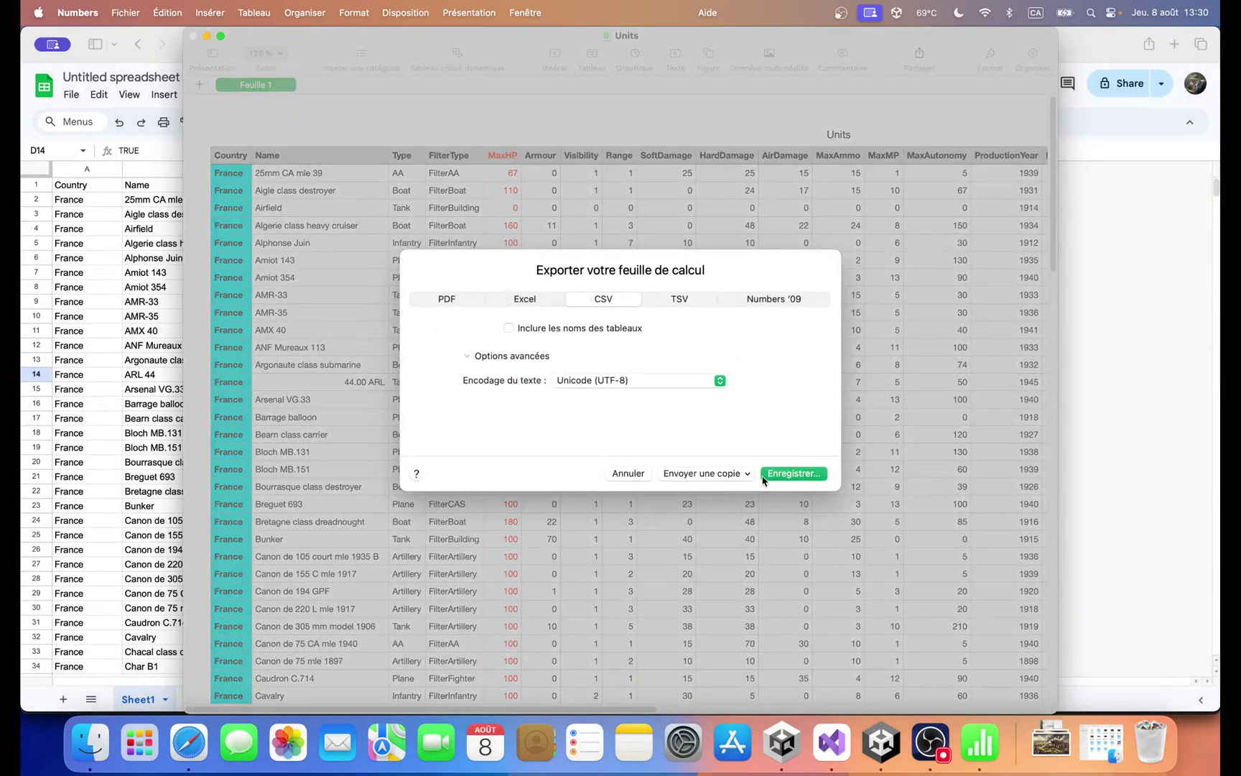
pyautogui.click(793, 474)
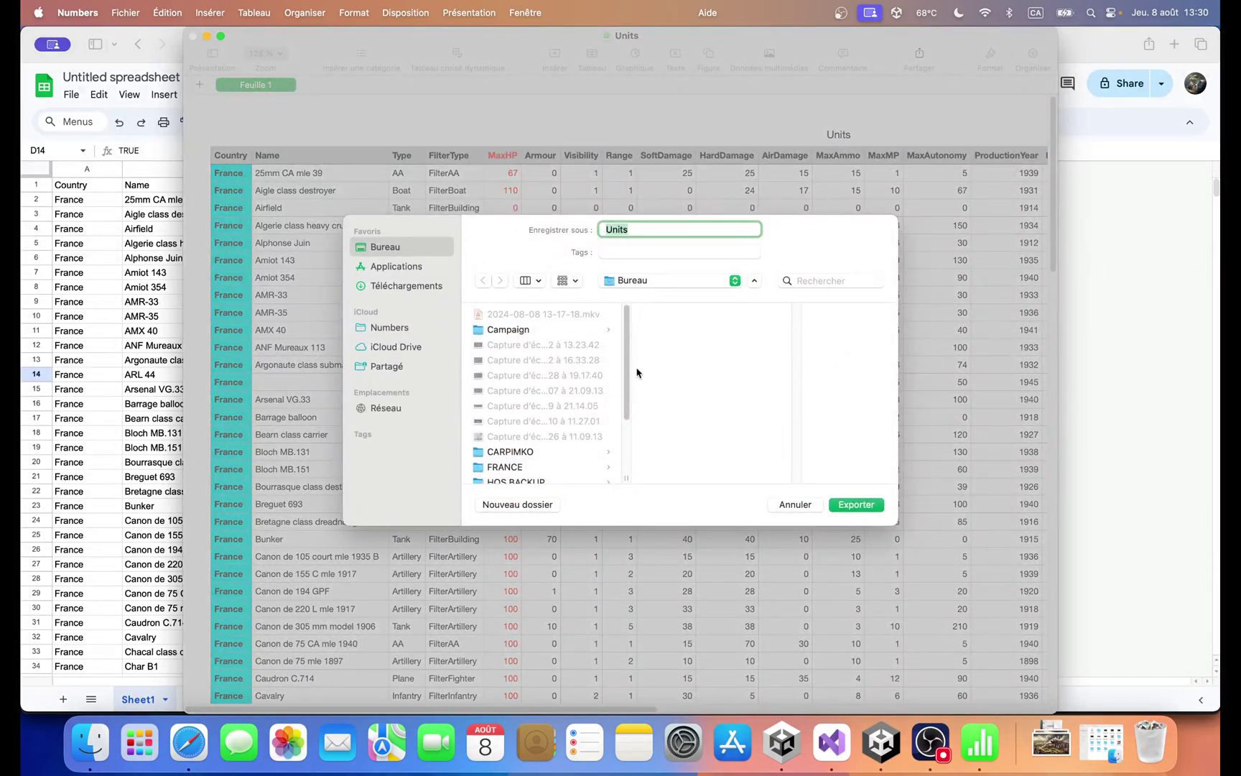
pyautogui.press('Return')
# Step: Preview the exported Units CSV in Quick Look to check its plain table, then close it
pyautogui.press('super+Tab')
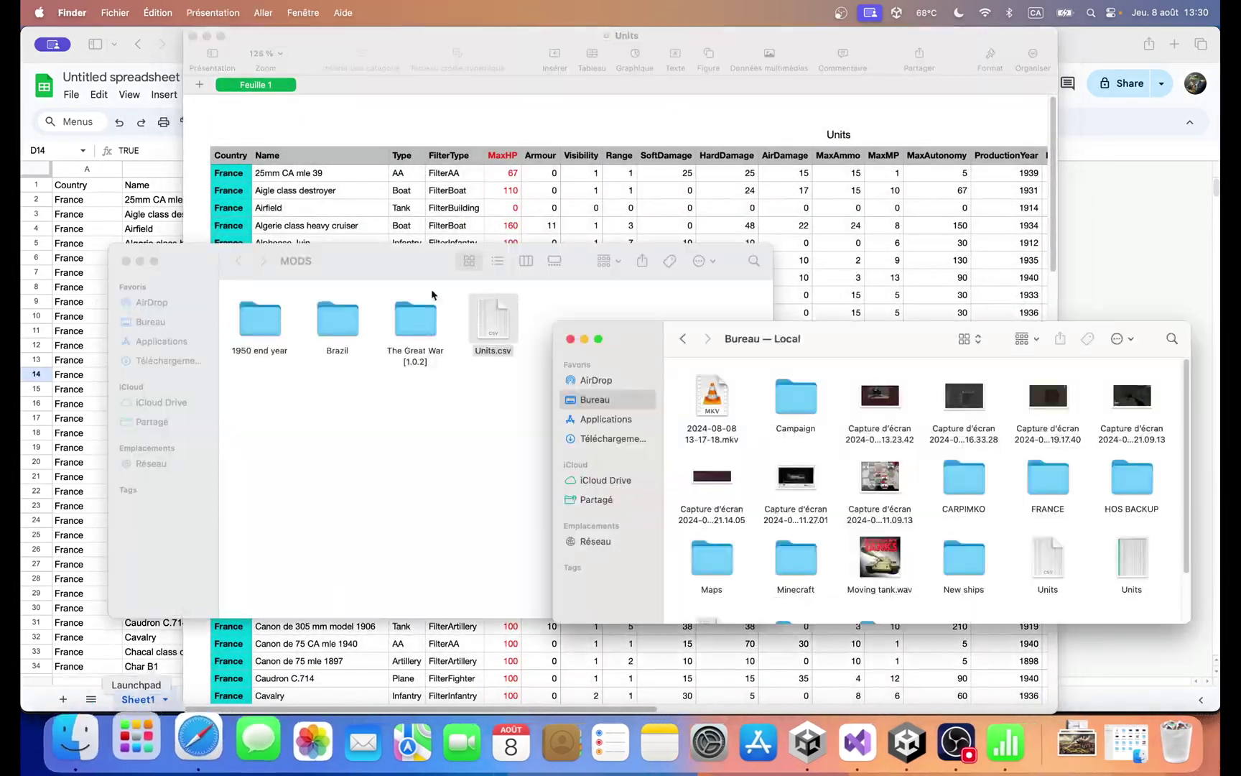
pyautogui.moveTo(873, 341); pyautogui.dragTo(729, 301)
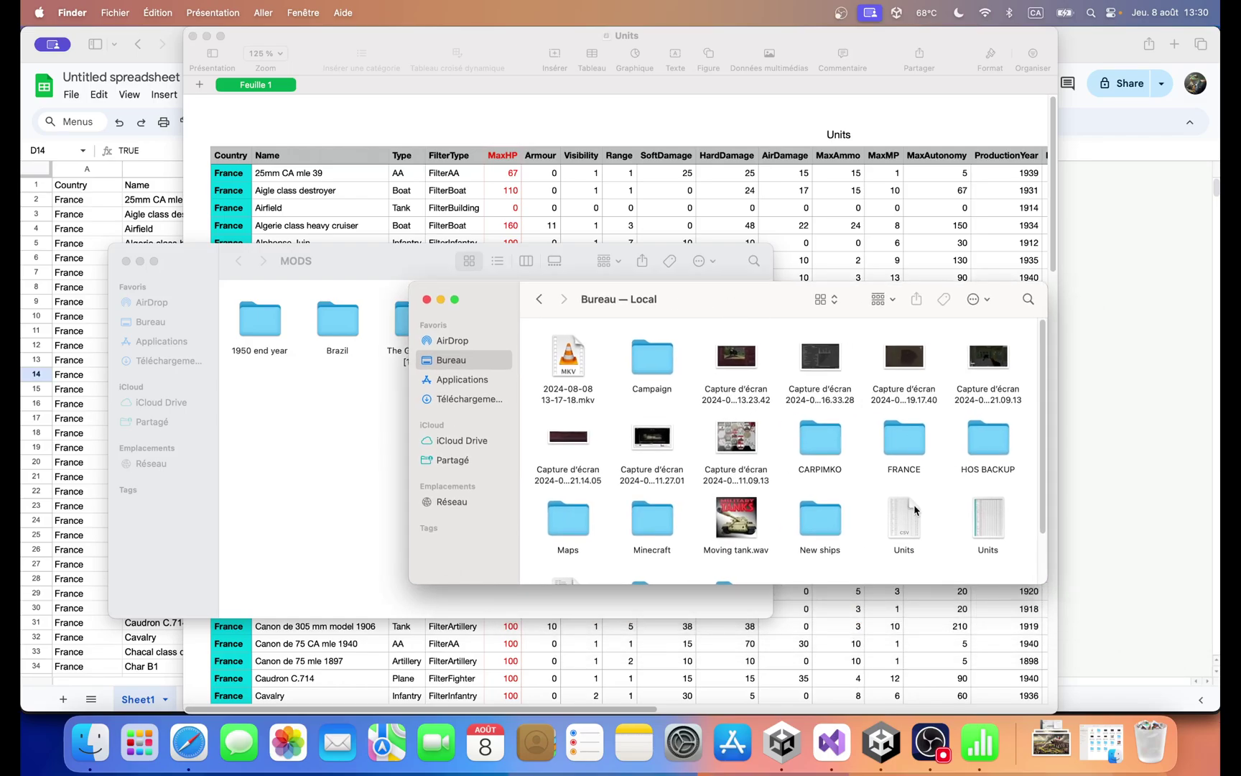
pyautogui.click(916, 512)
pyautogui.click(912, 527)
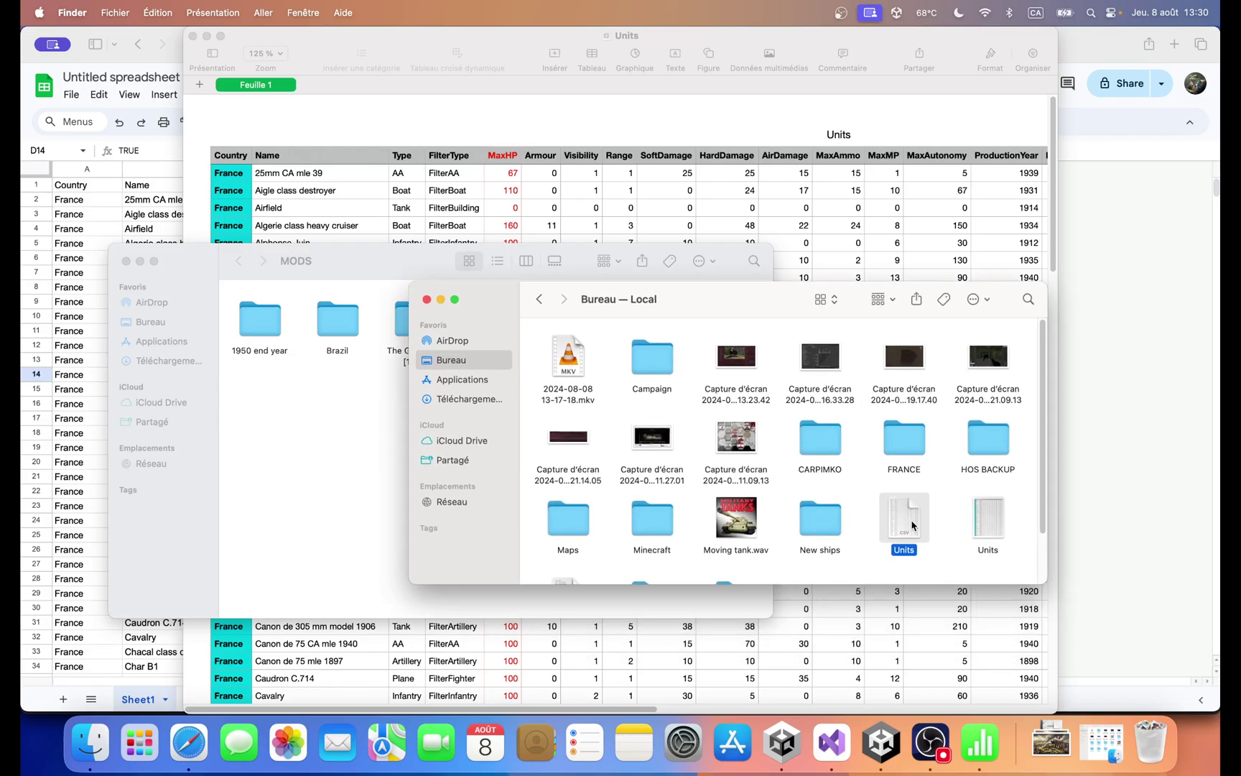
pyautogui.press('space')
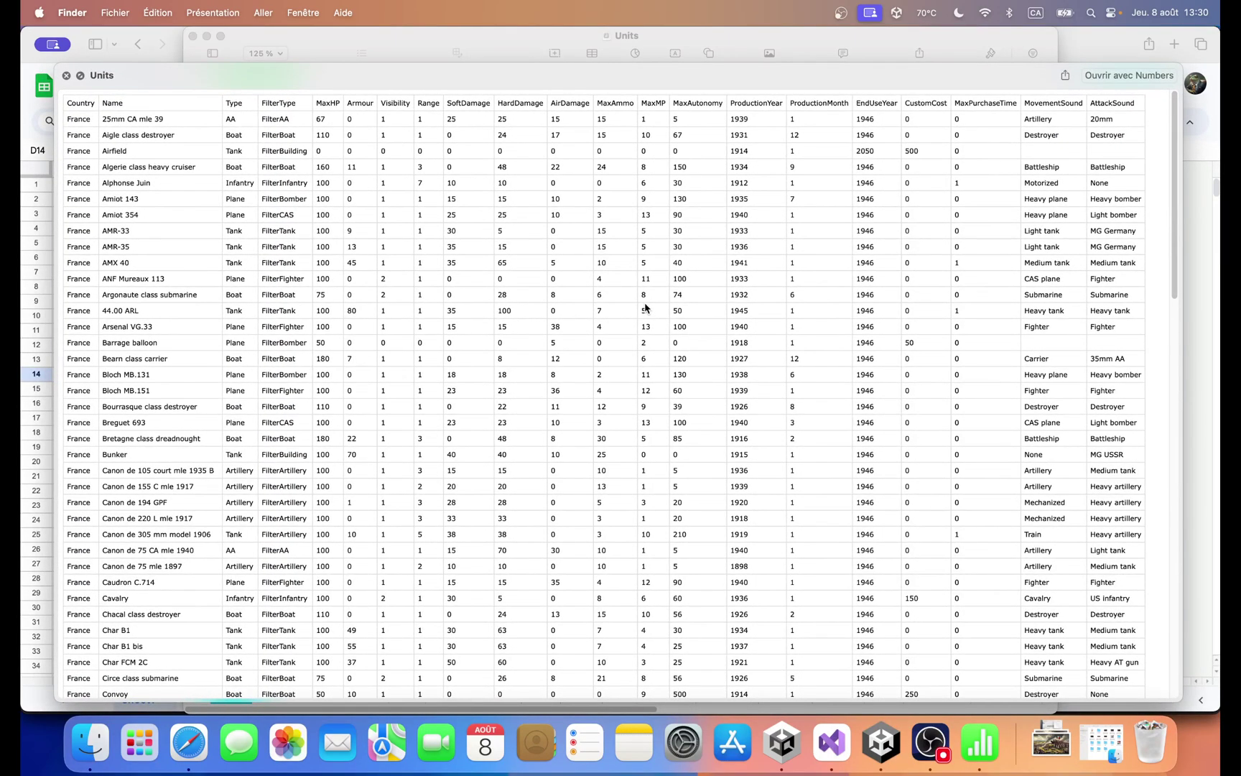
pyautogui.scroll(-10, 482, 344)
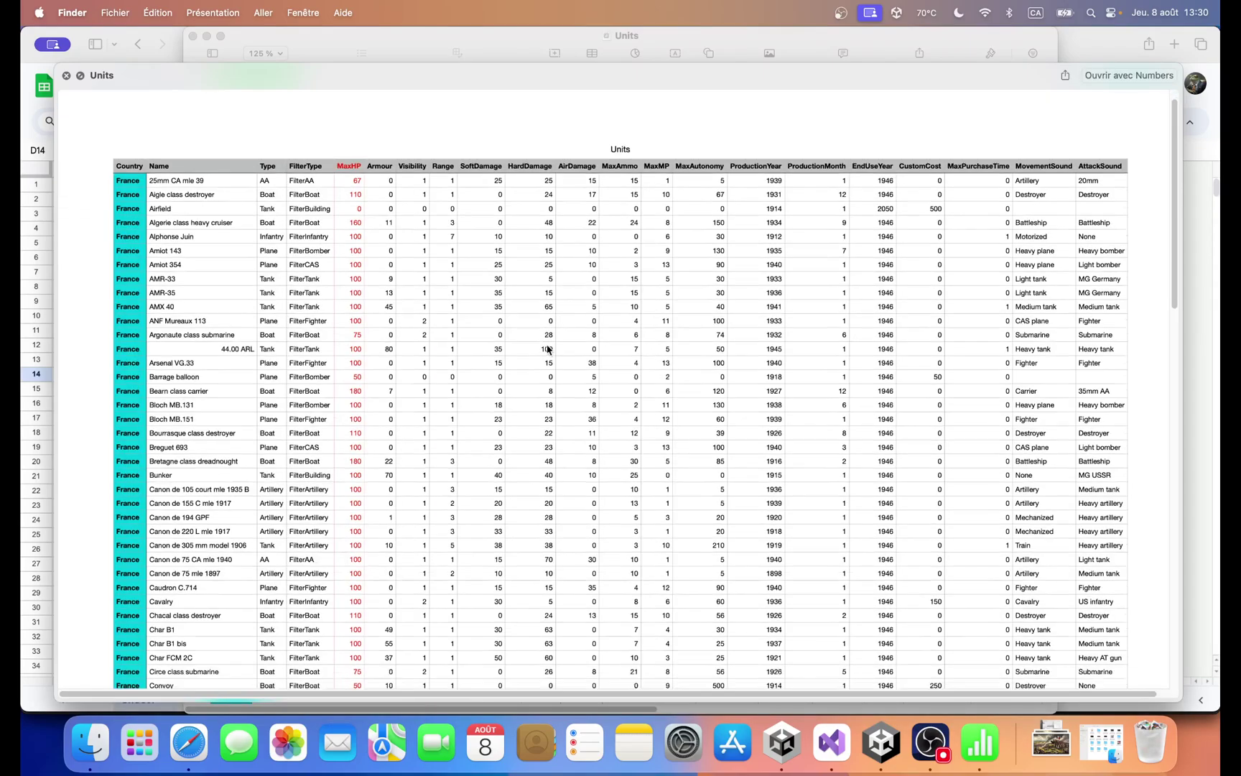
pyautogui.scroll(12, 483, 344)
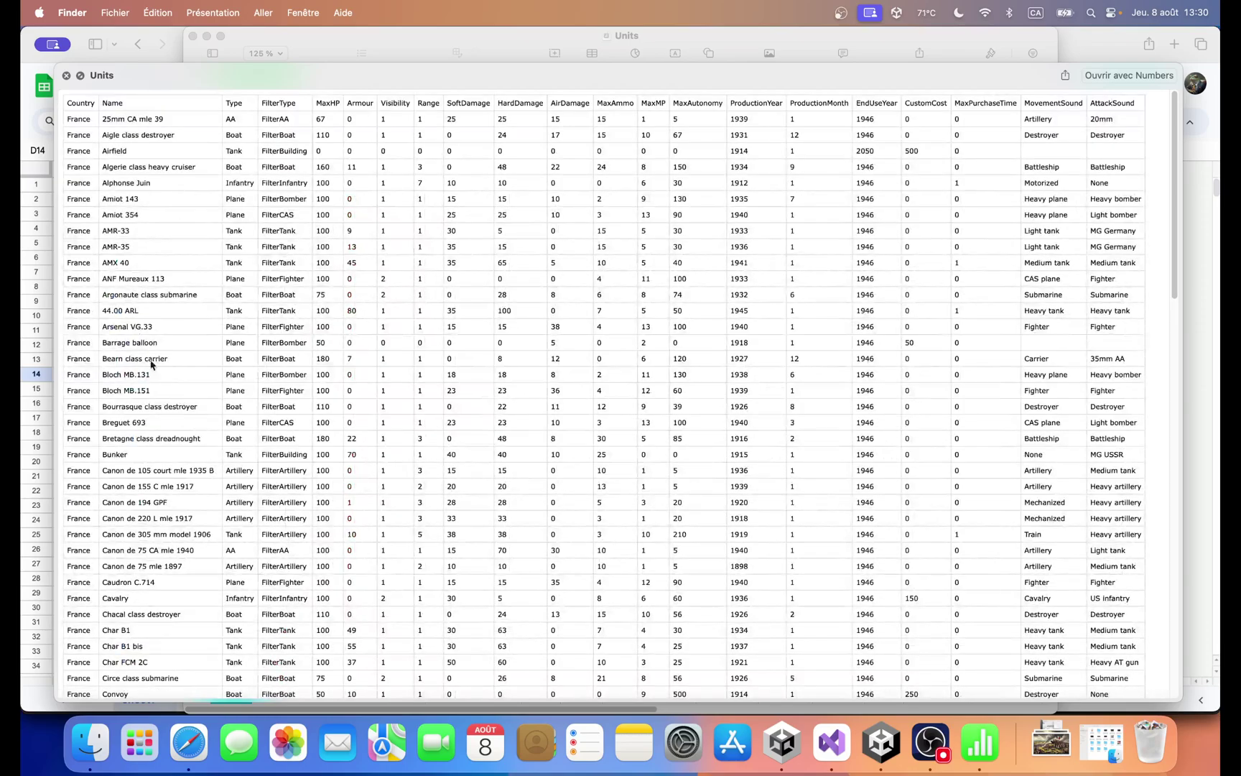
pyautogui.scroll(-15, 186, 294)
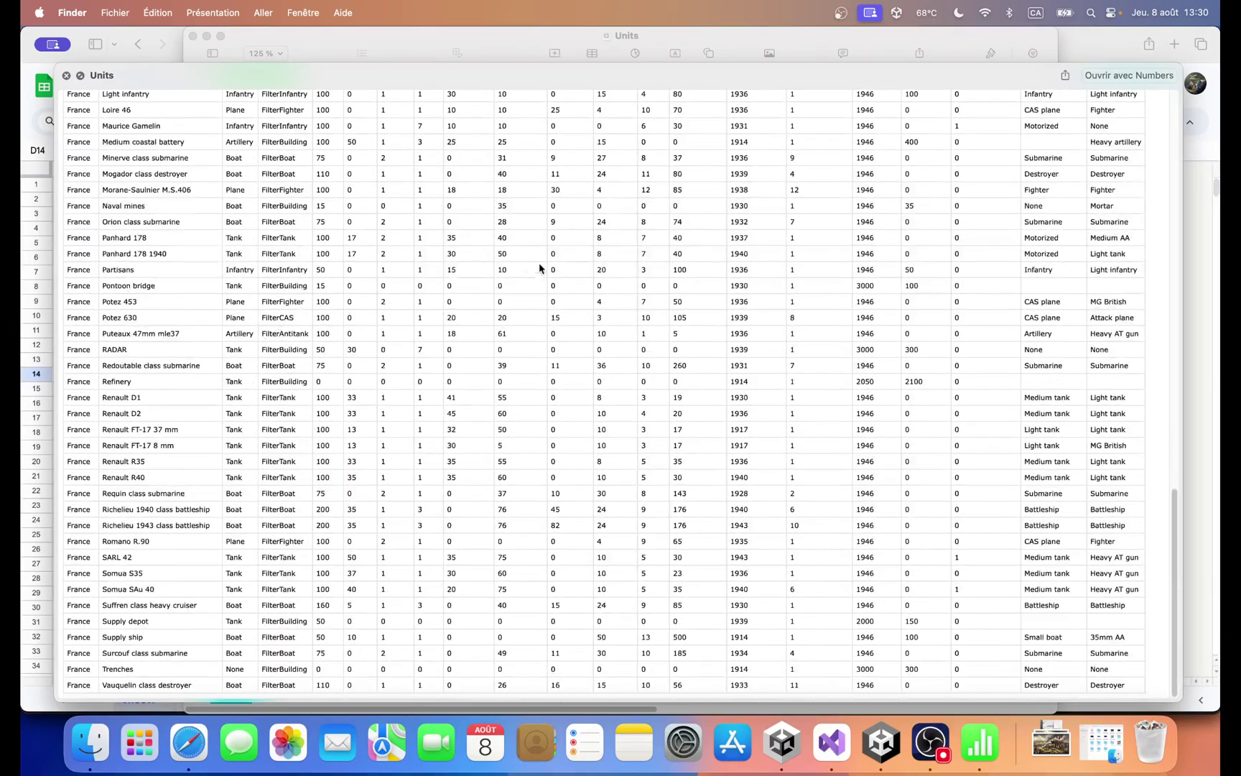
pyautogui.scroll(10, 381, 322)
pyautogui.scroll(3, 833, 327)
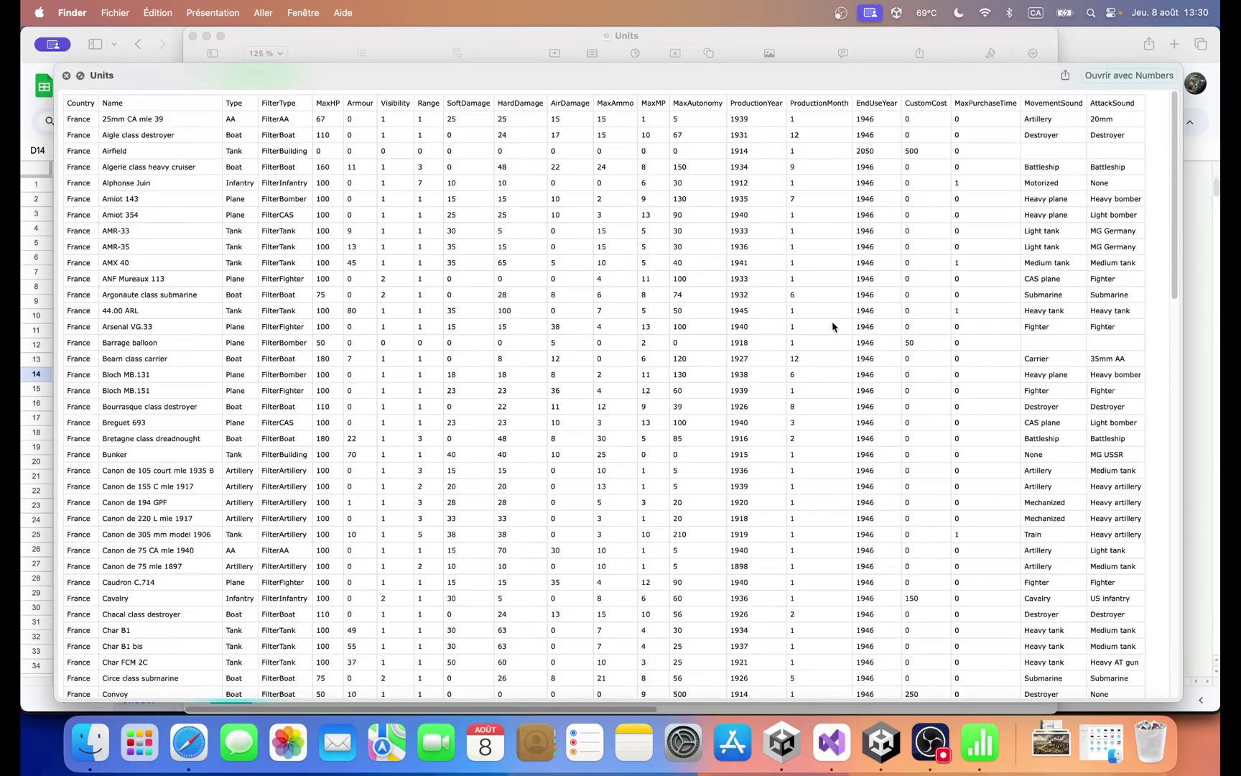
pyautogui.press('space')
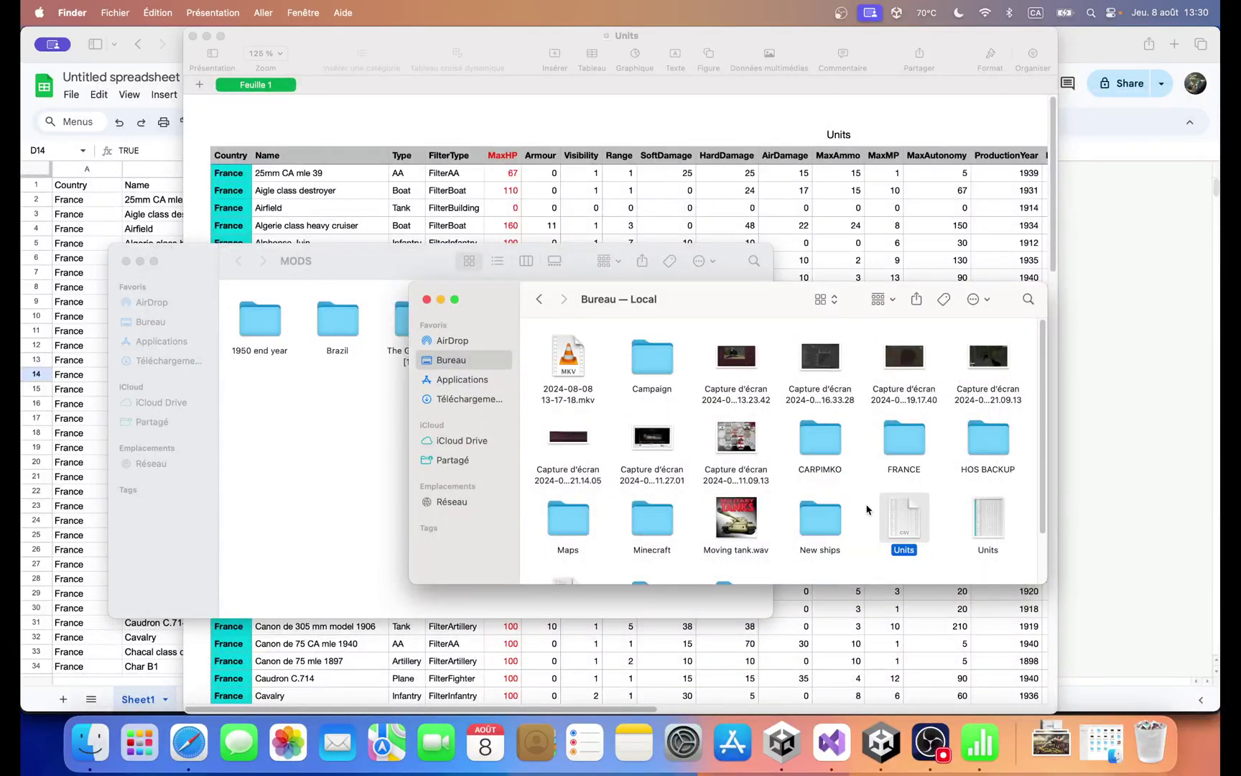
# Step: Close the Numbers window and delete both Units files and the downloaded spreadsheet CSV from the Desktop
pyautogui.click(192, 36)
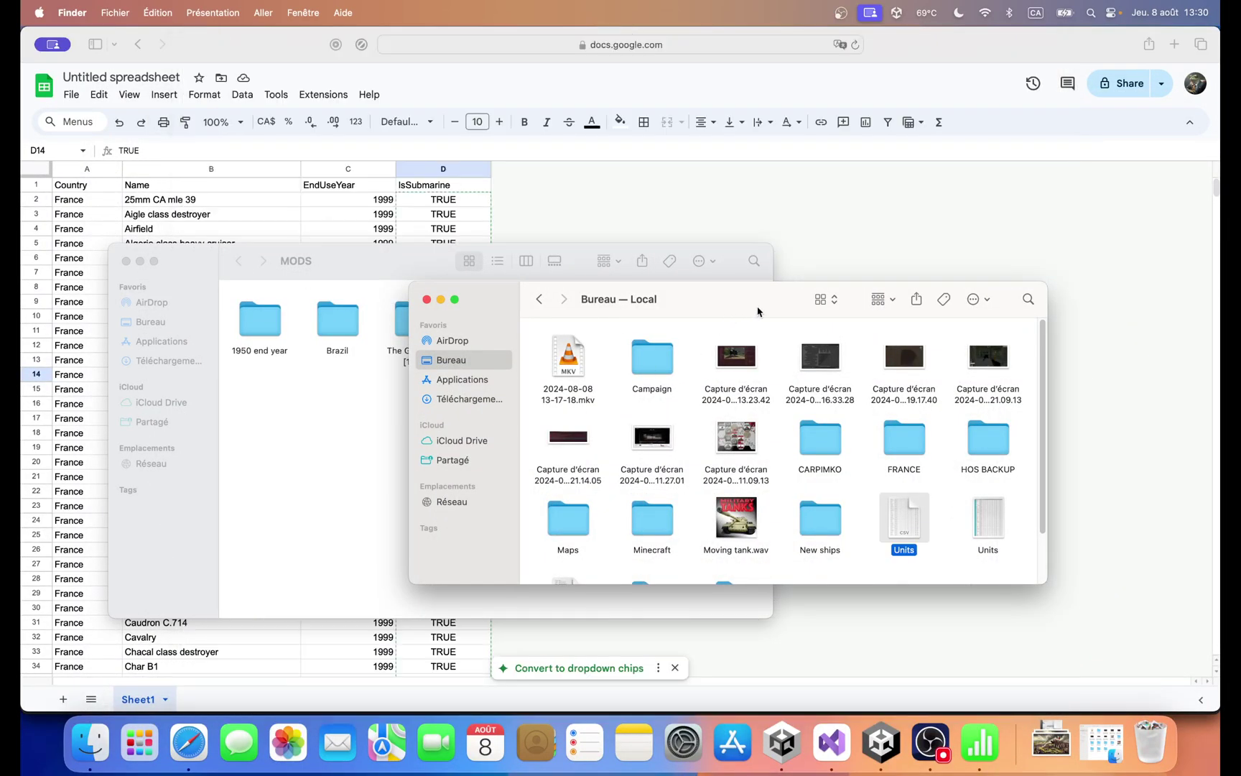
pyautogui.moveTo(854, 523); pyautogui.dragTo(1013, 522)
pyautogui.press('super+BackSpace')
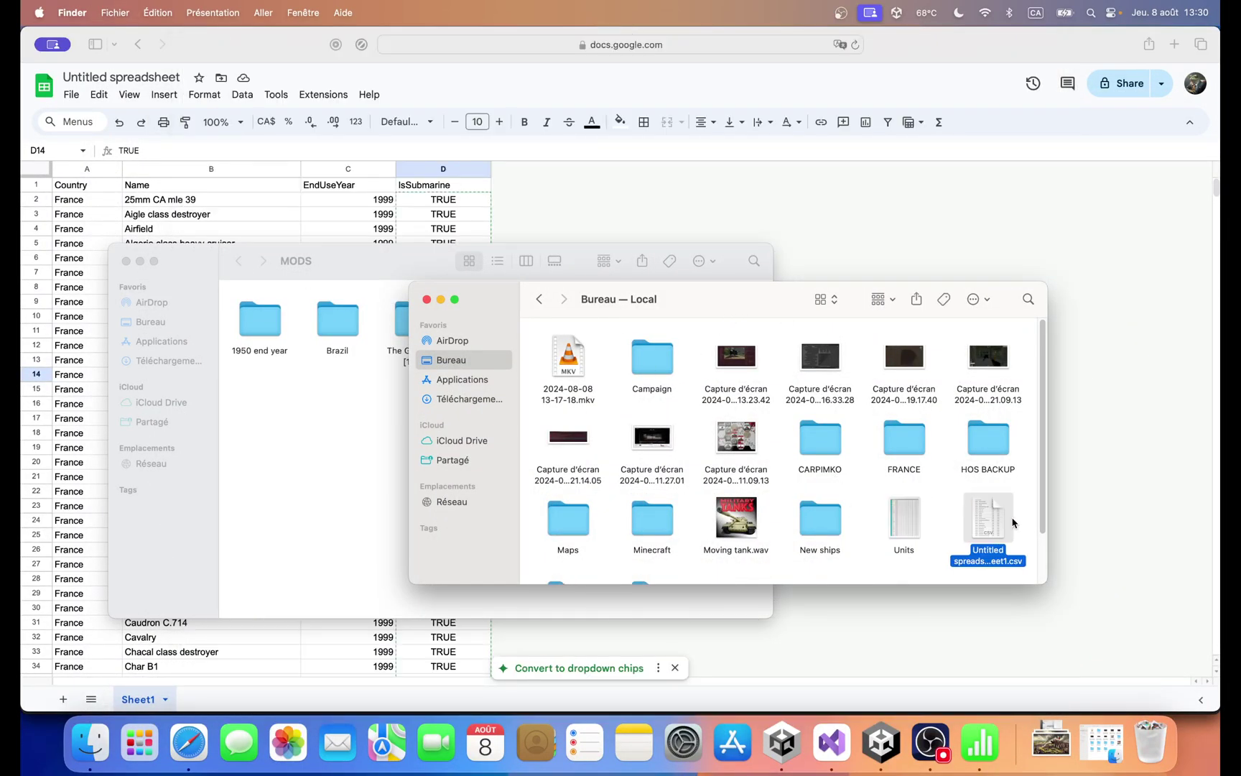
pyautogui.press('space')
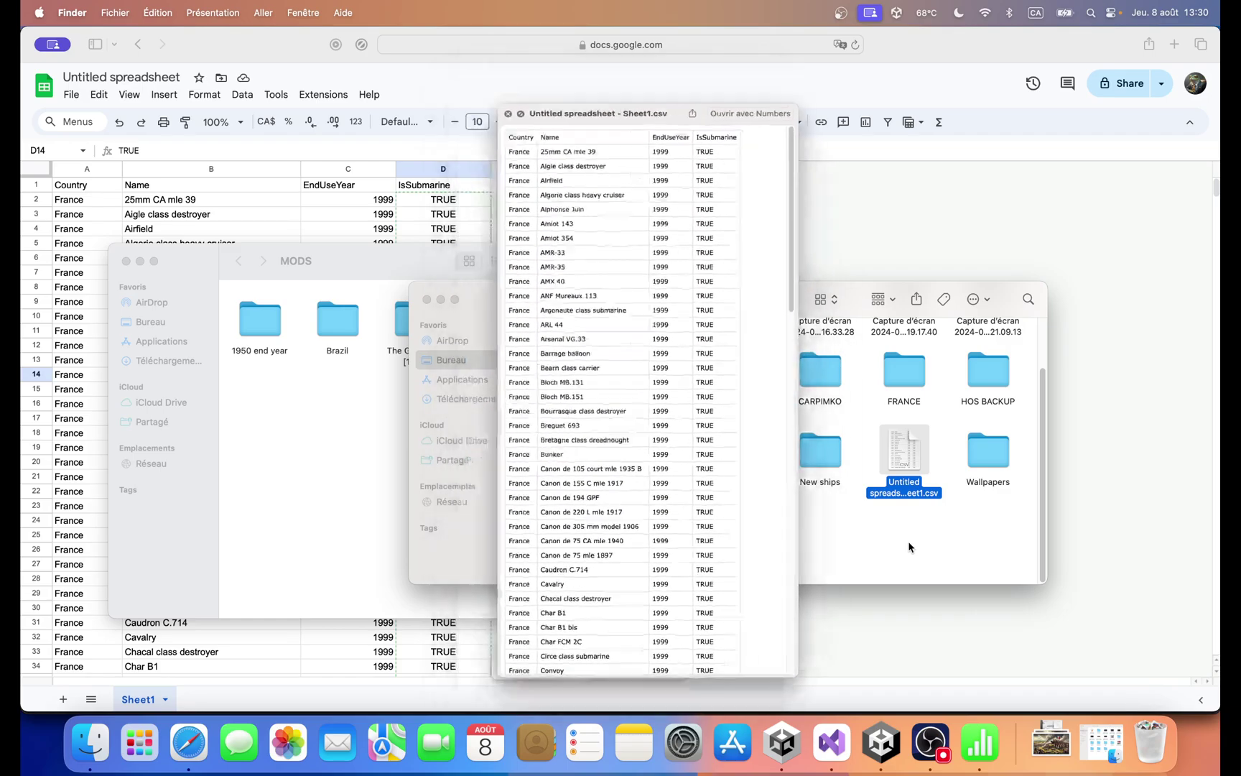
pyautogui.press('space')
pyautogui.press('super+BackSpace')
pyautogui.click(706, 344)
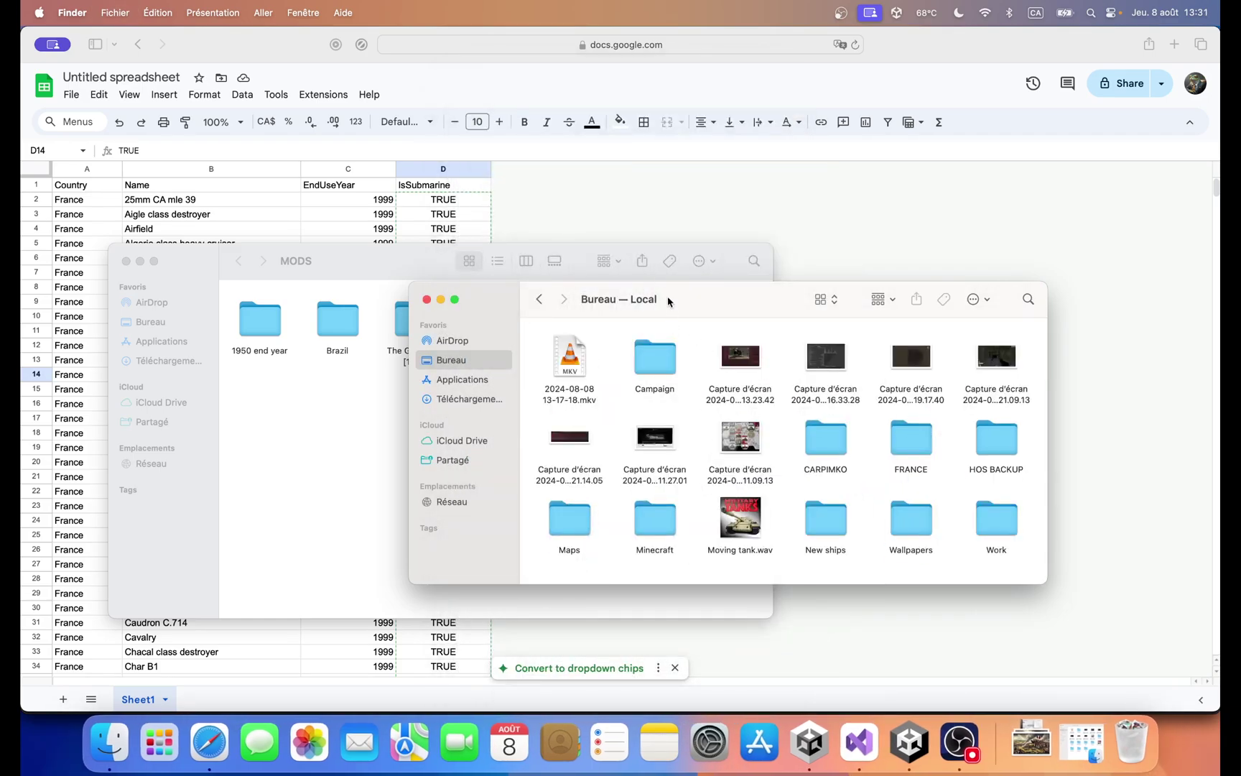
# Step: Close the Desktop folder and delete Units.csv from the MODS folder
pyautogui.moveTo(668, 301); pyautogui.dragTo(764, 308)
pyautogui.click(521, 305)
pyautogui.moveTo(349, 271); pyautogui.dragTo(612, 291)
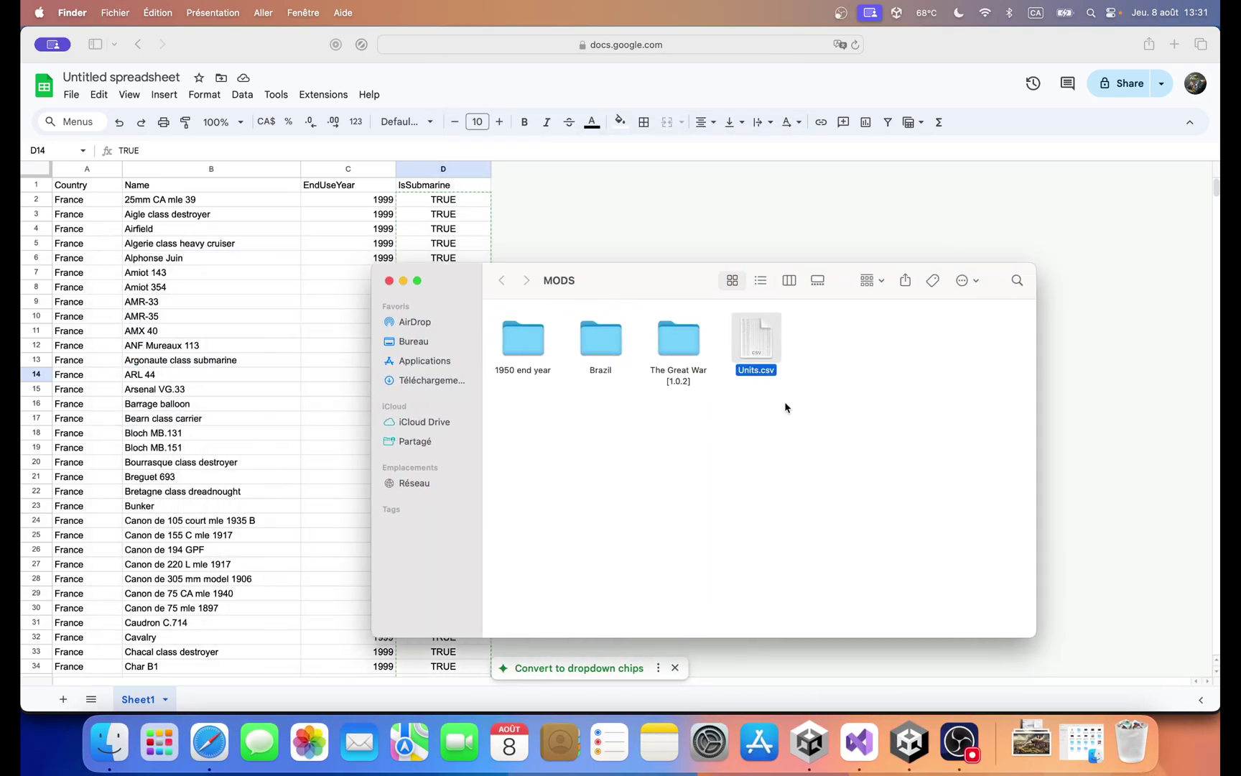
pyautogui.press('super+BackSpace')
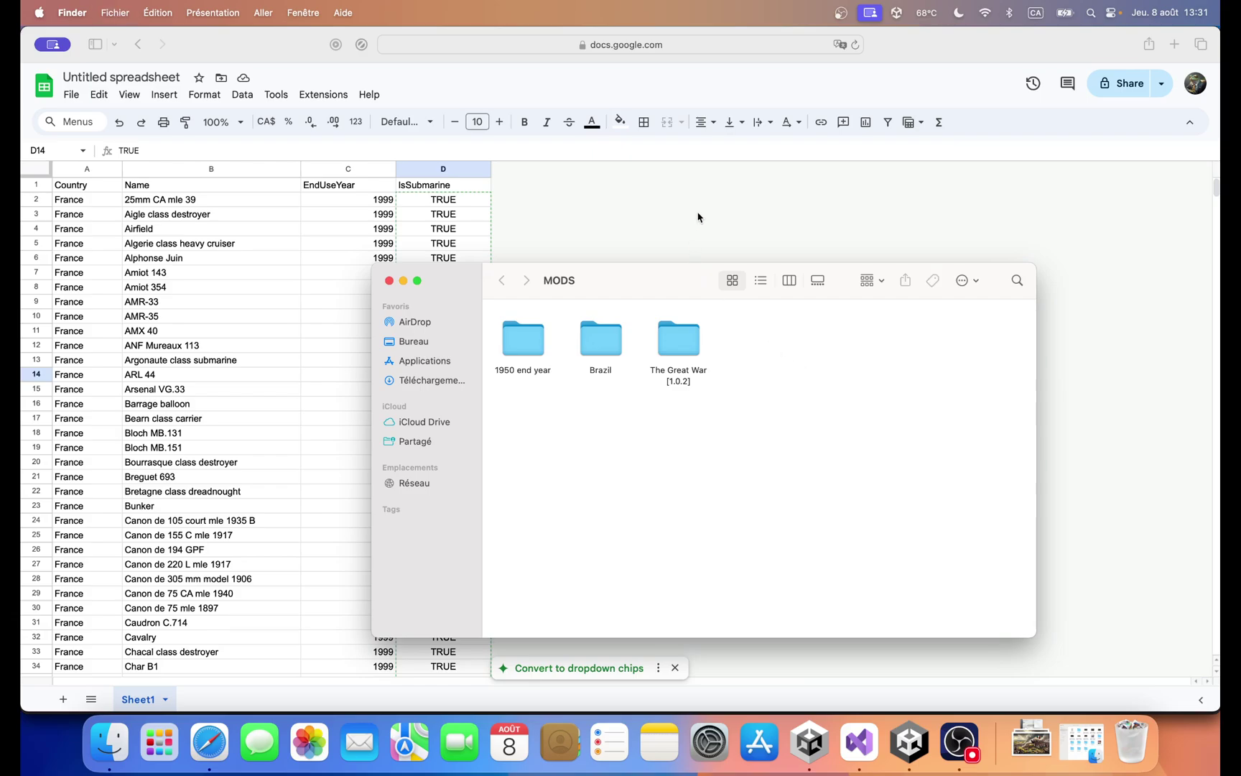
pyautogui.click(703, 211)
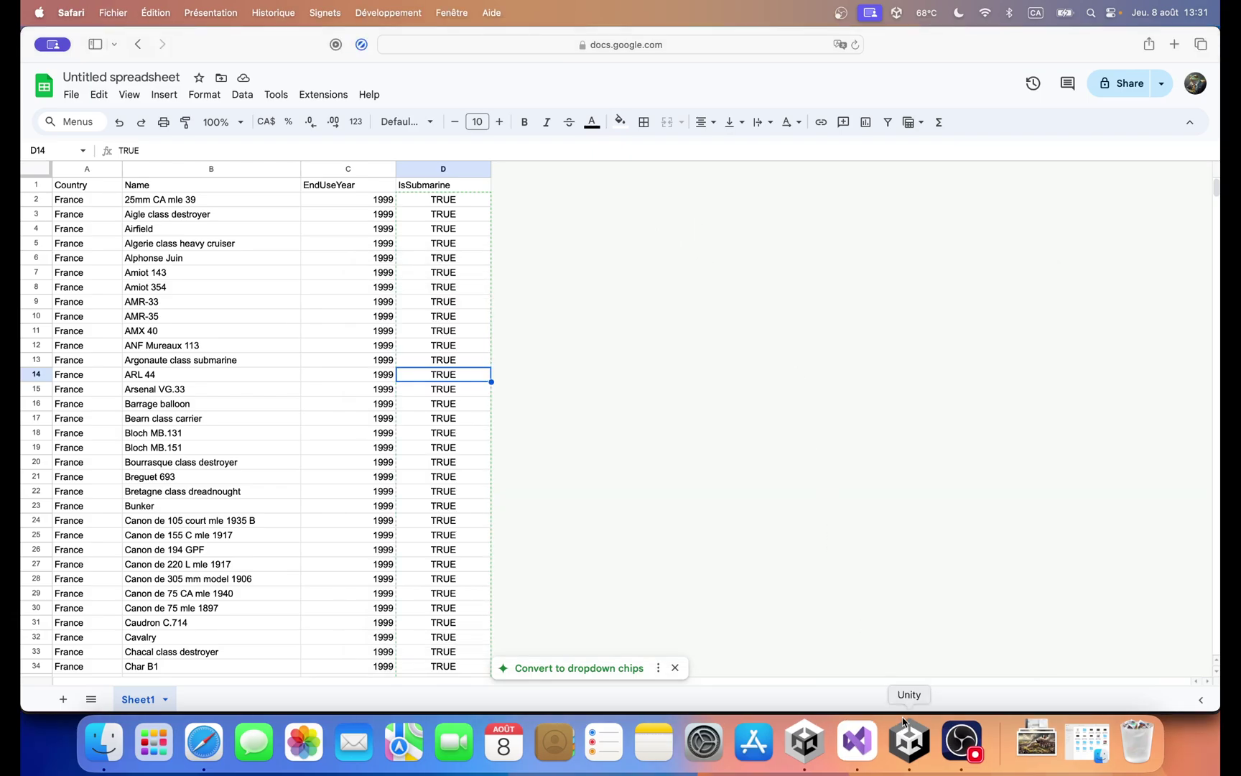
# Step: Back in the running game, save all units and leave the Units Editor
pyautogui.click(909, 742)
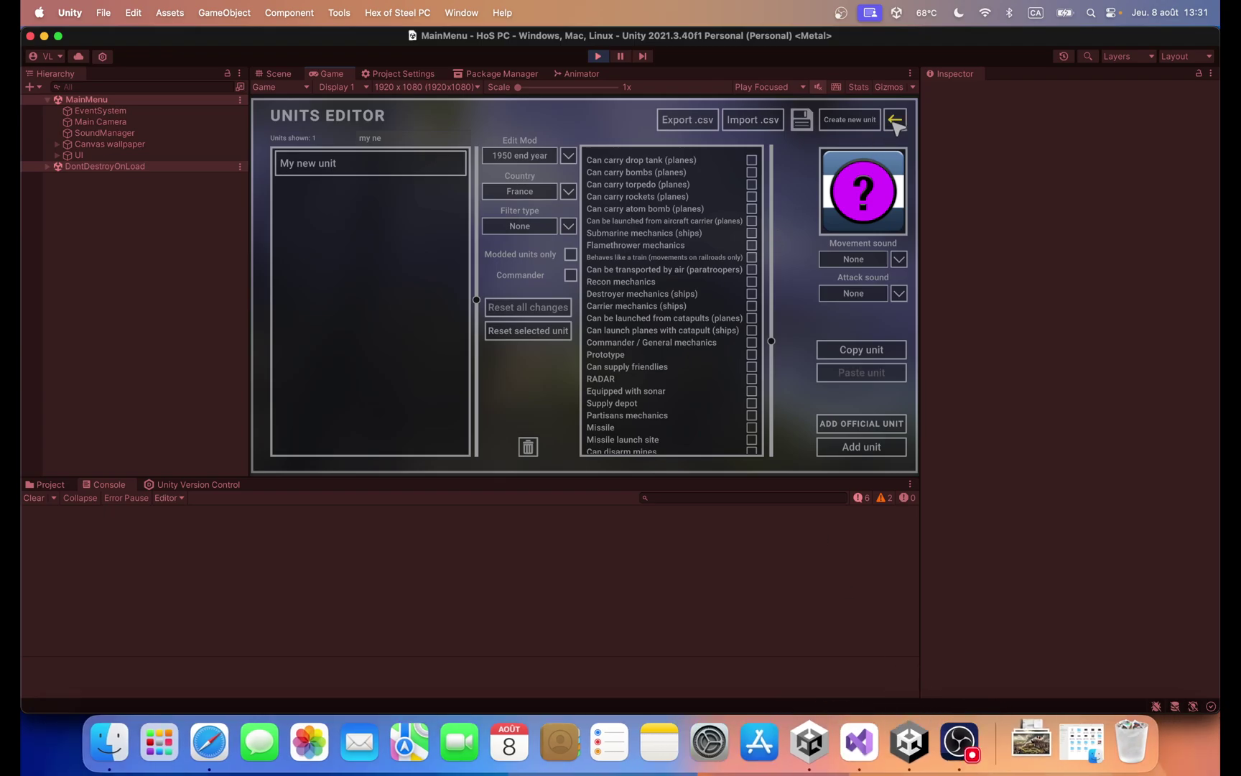
pyautogui.click(802, 120)
pyautogui.click(895, 120)
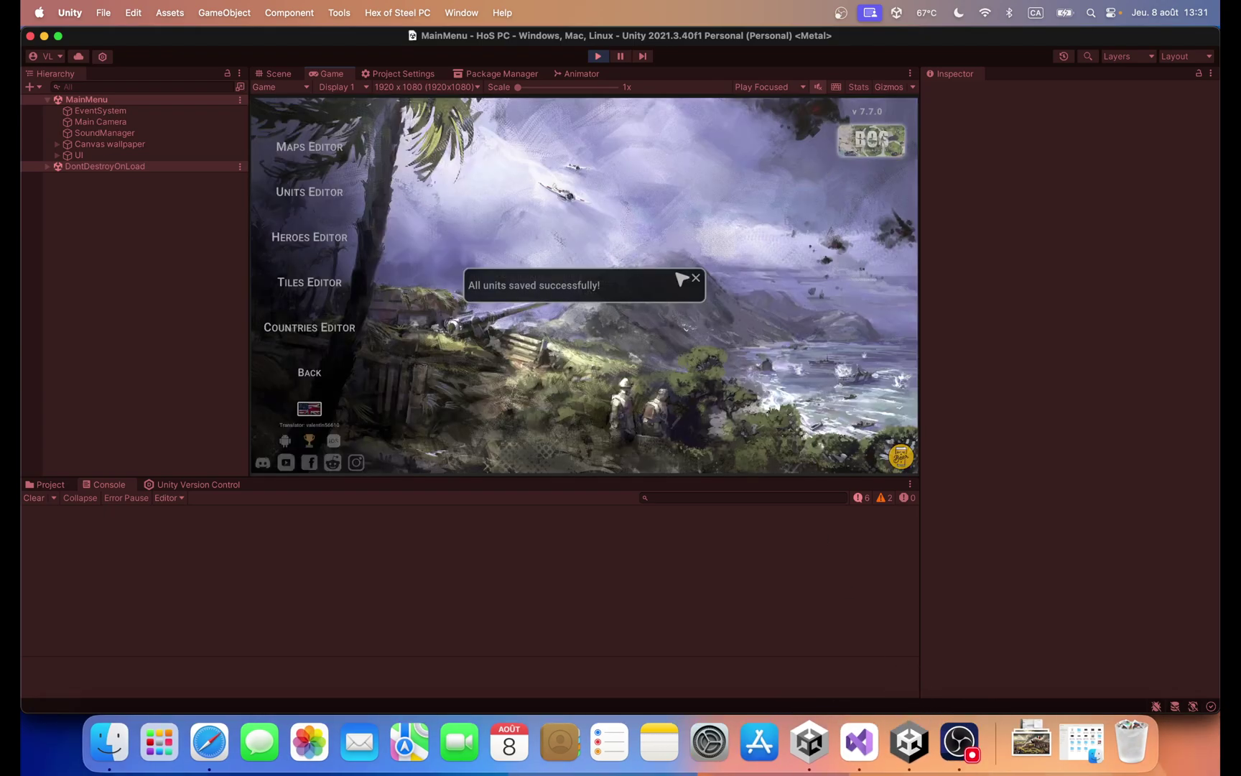
pyautogui.click(695, 278)
# Step: Disable the 1950 end year mod in the mods manager, then return to the editors list
pyautogui.click(327, 374)
pyautogui.click(323, 249)
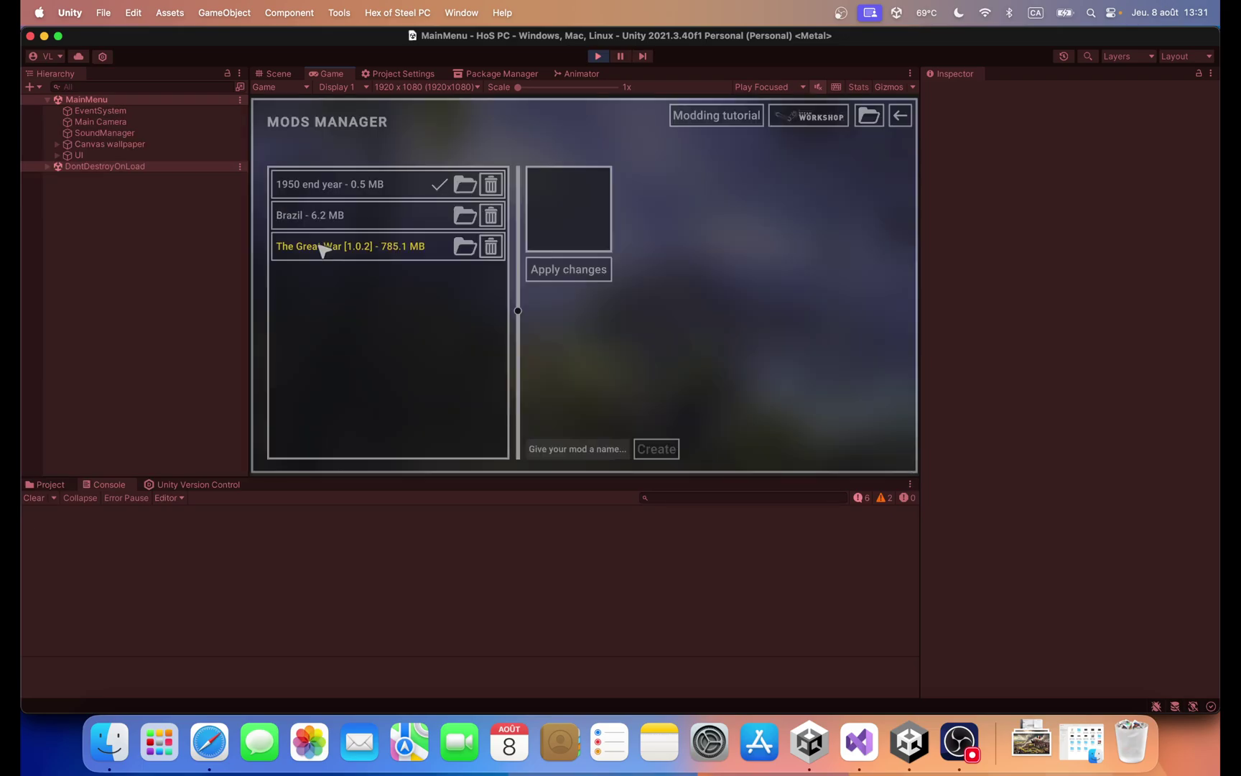
pyautogui.click(385, 188)
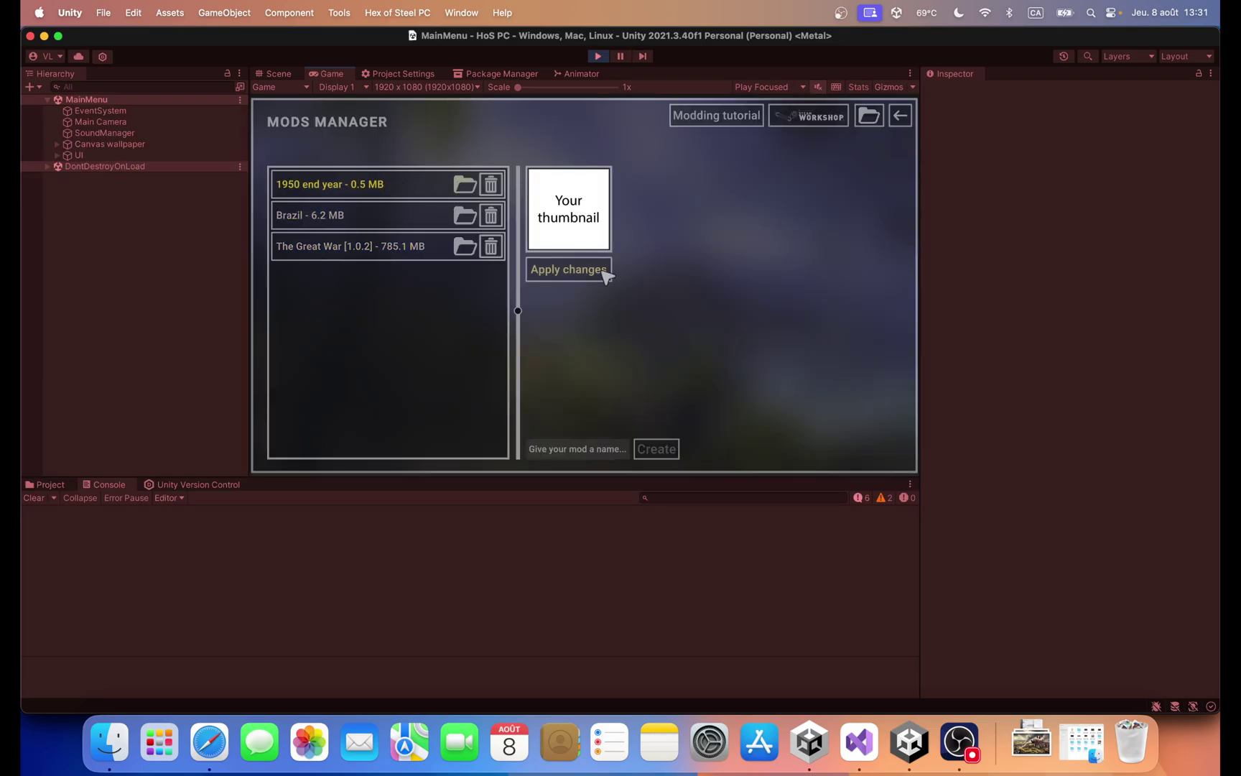
pyautogui.click(903, 119)
pyautogui.click(321, 202)
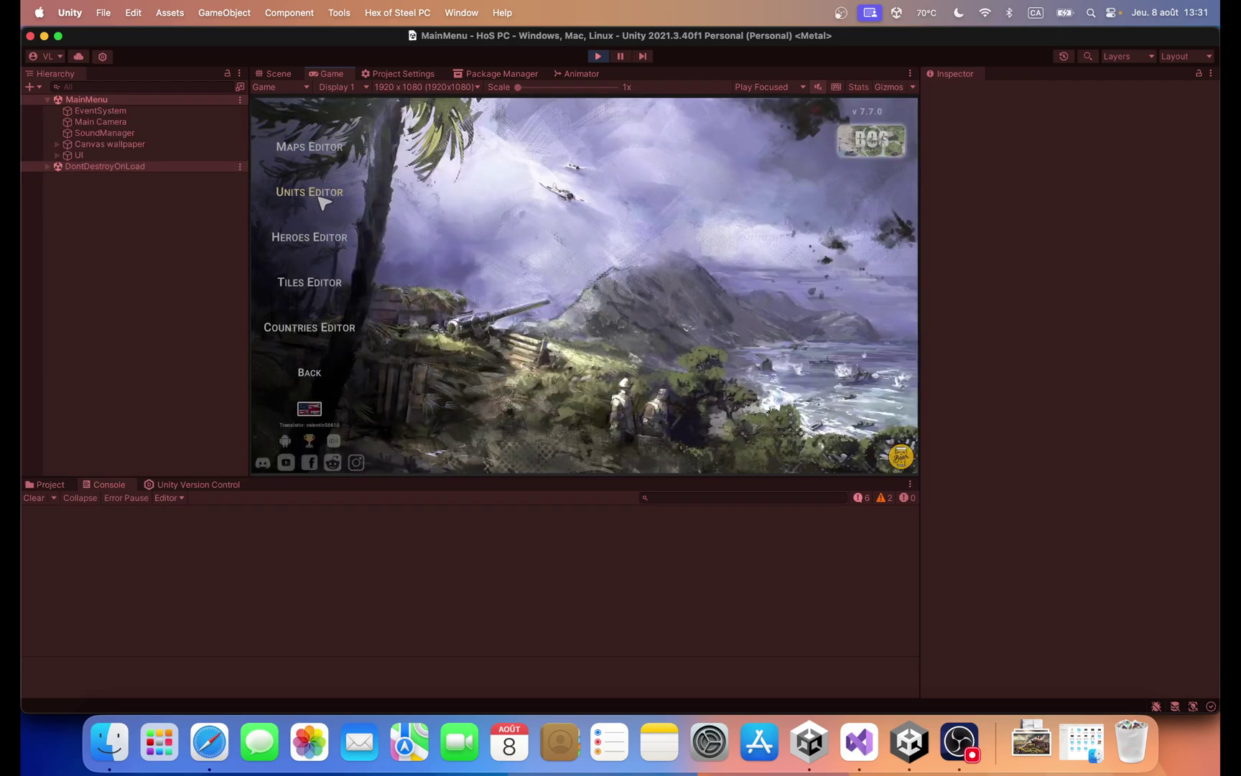
# Step: In the Units Editor, inspect 25mm CA mle 39, Alphonse Juin, AMR-33, Argonaute and Barrage balloon
pyautogui.click(322, 200)
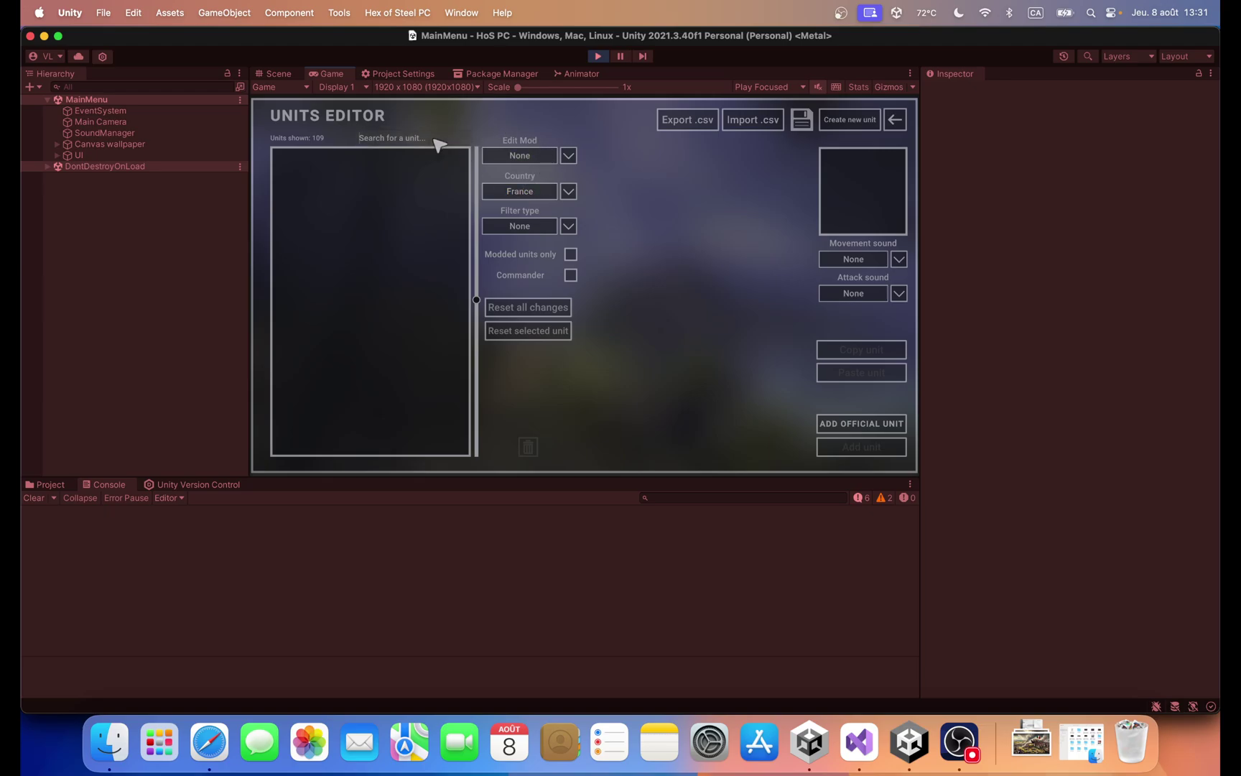
pyautogui.click(399, 171)
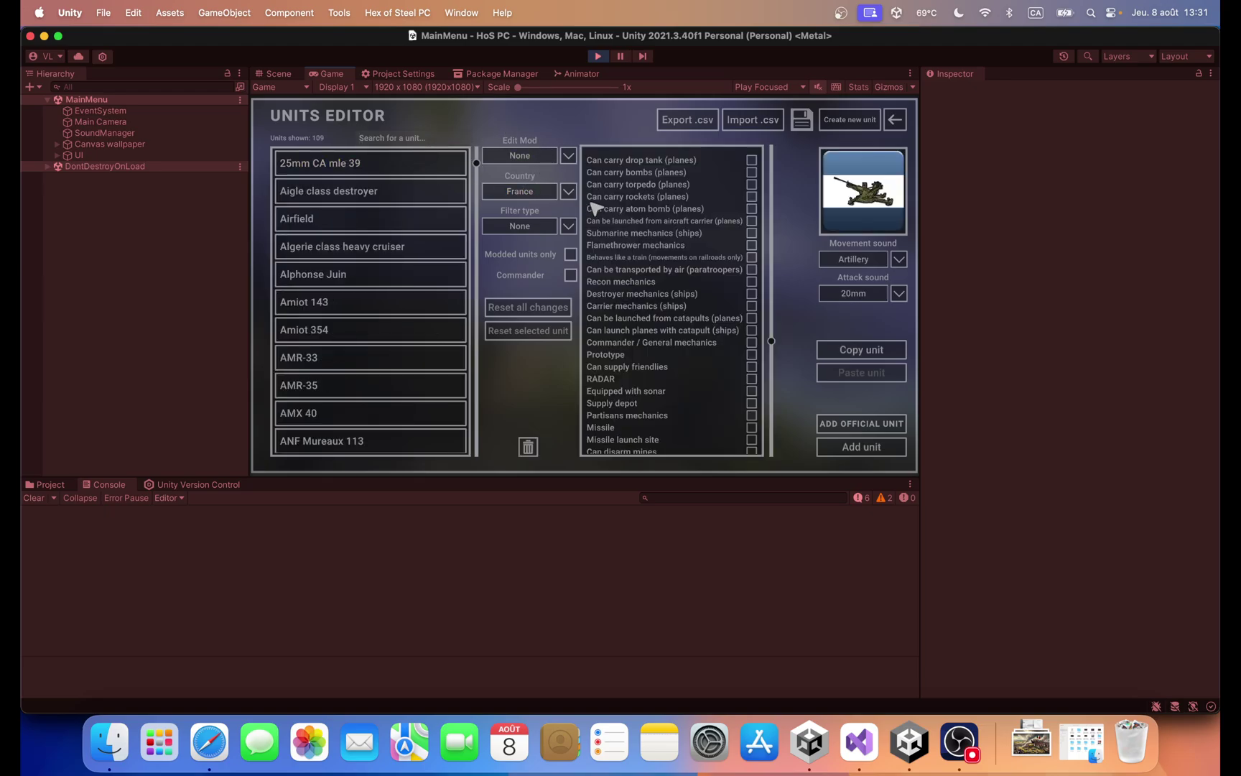
pyautogui.scroll(10, 632, 245)
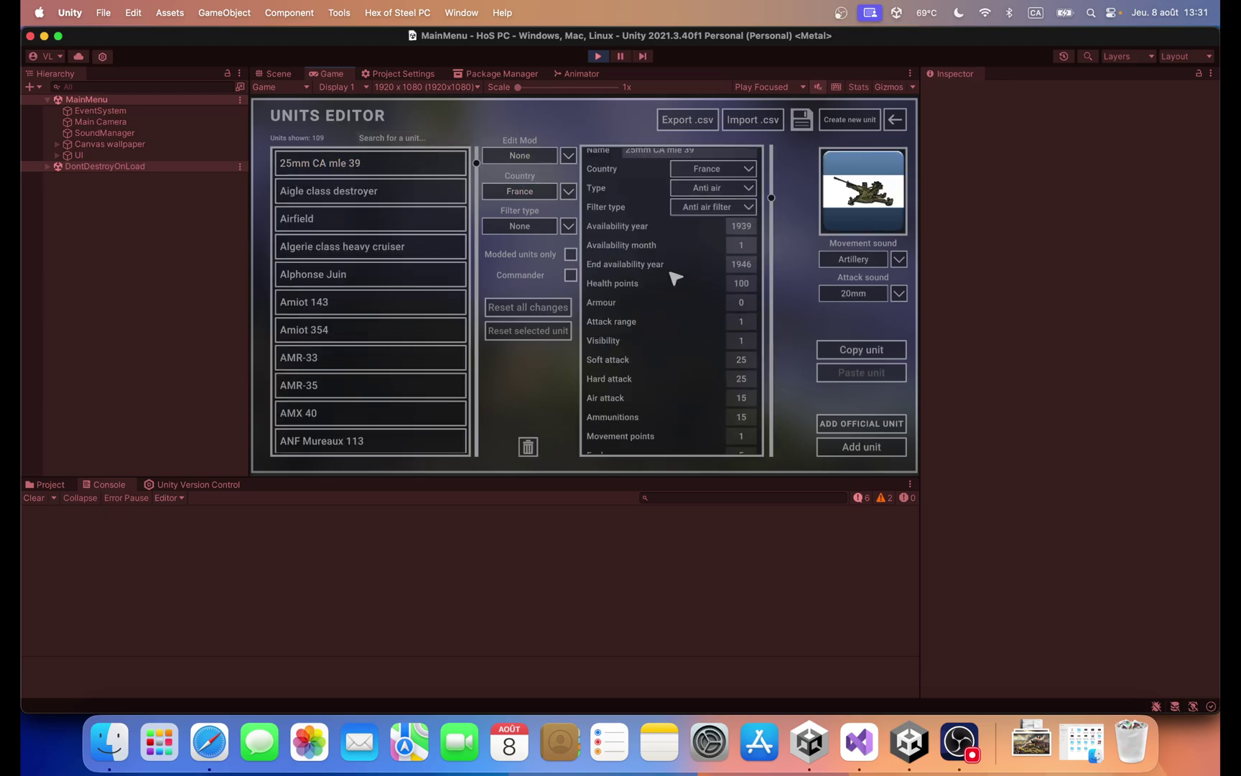
pyautogui.click(326, 277)
pyautogui.click(360, 369)
pyautogui.scroll(-5, 374, 297)
pyautogui.click(360, 313)
pyautogui.click(345, 395)
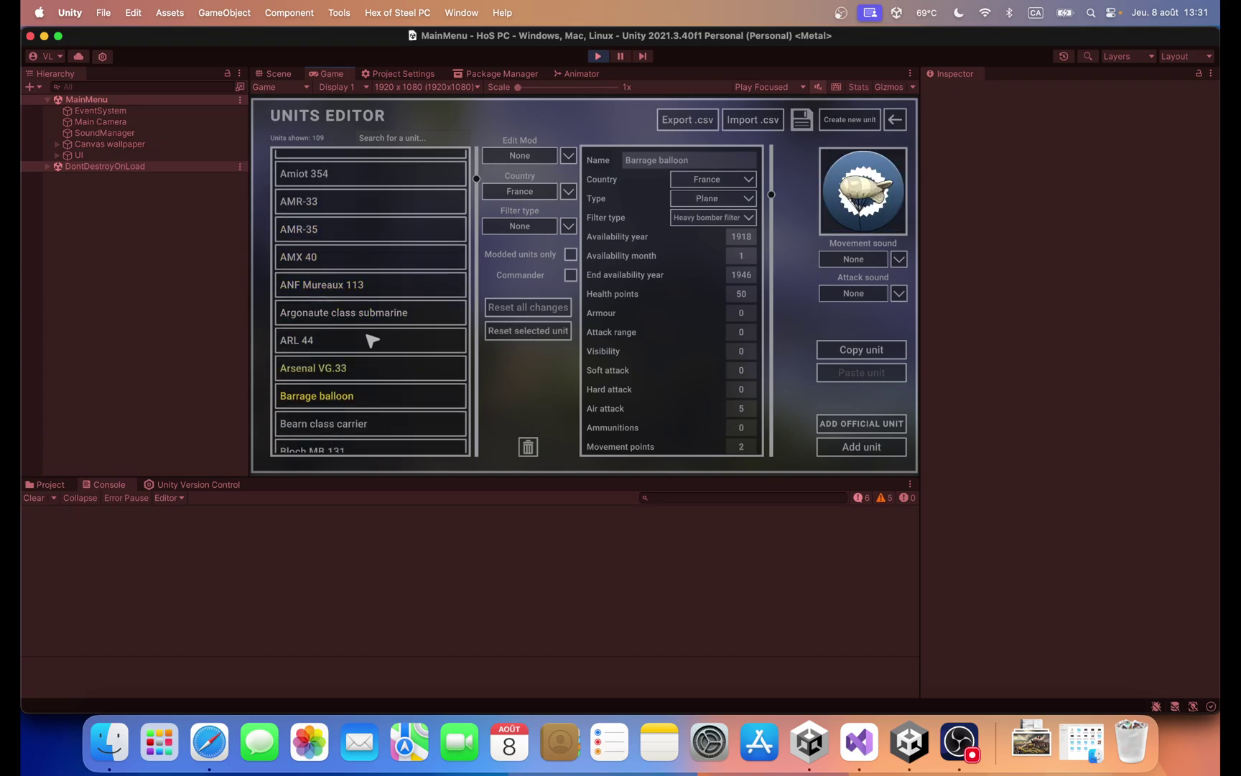
# Step: Inspect the Bloch MB.151 and Bourrasque class destroyer, then close the editor, saving the units
pyautogui.scroll(-4, 373, 344)
pyautogui.click(372, 357)
pyautogui.scroll(-5, 657, 311)
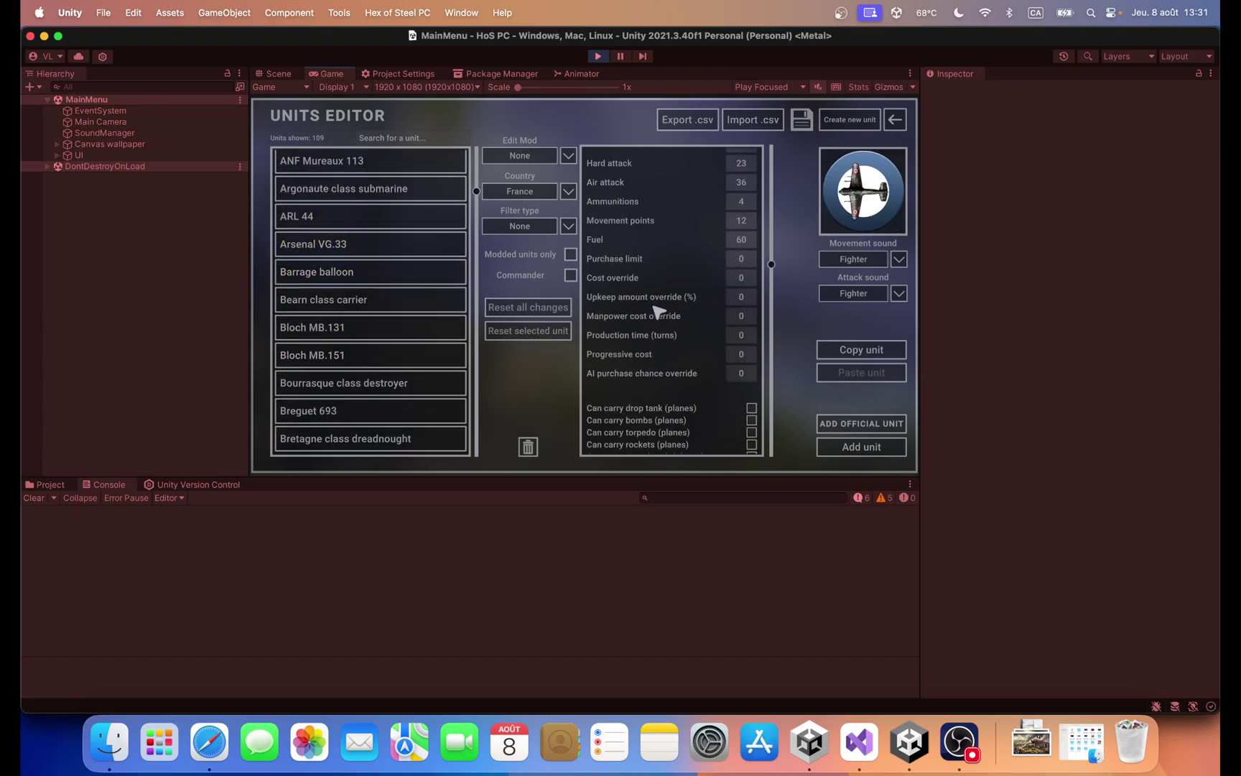
pyautogui.scroll(-5, 658, 311)
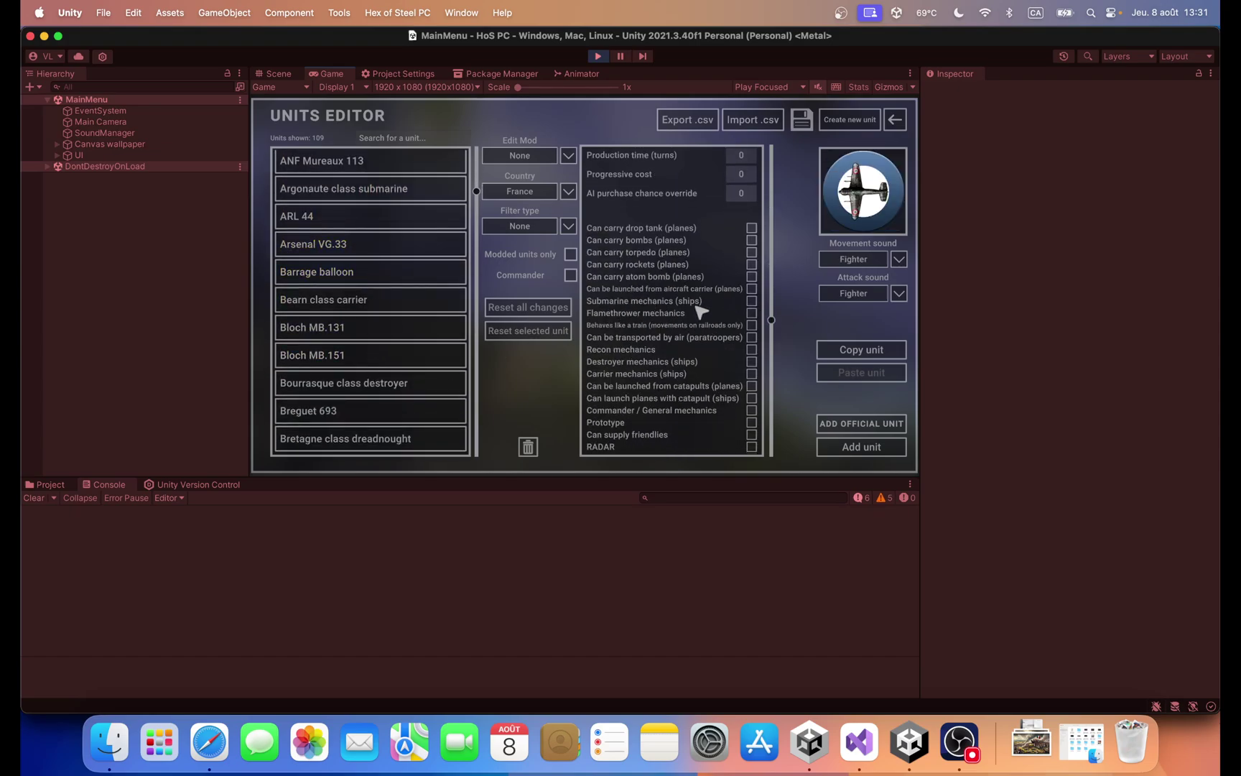
pyautogui.click(359, 383)
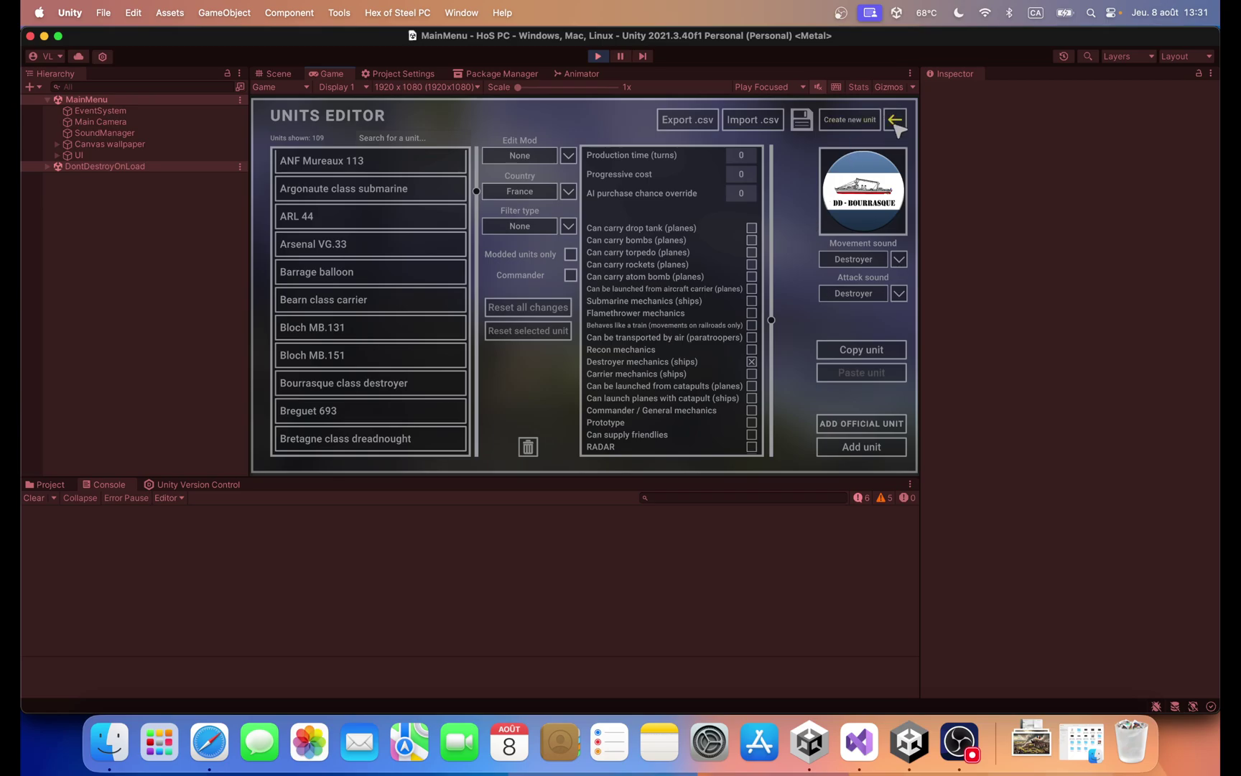
pyautogui.click(896, 121)
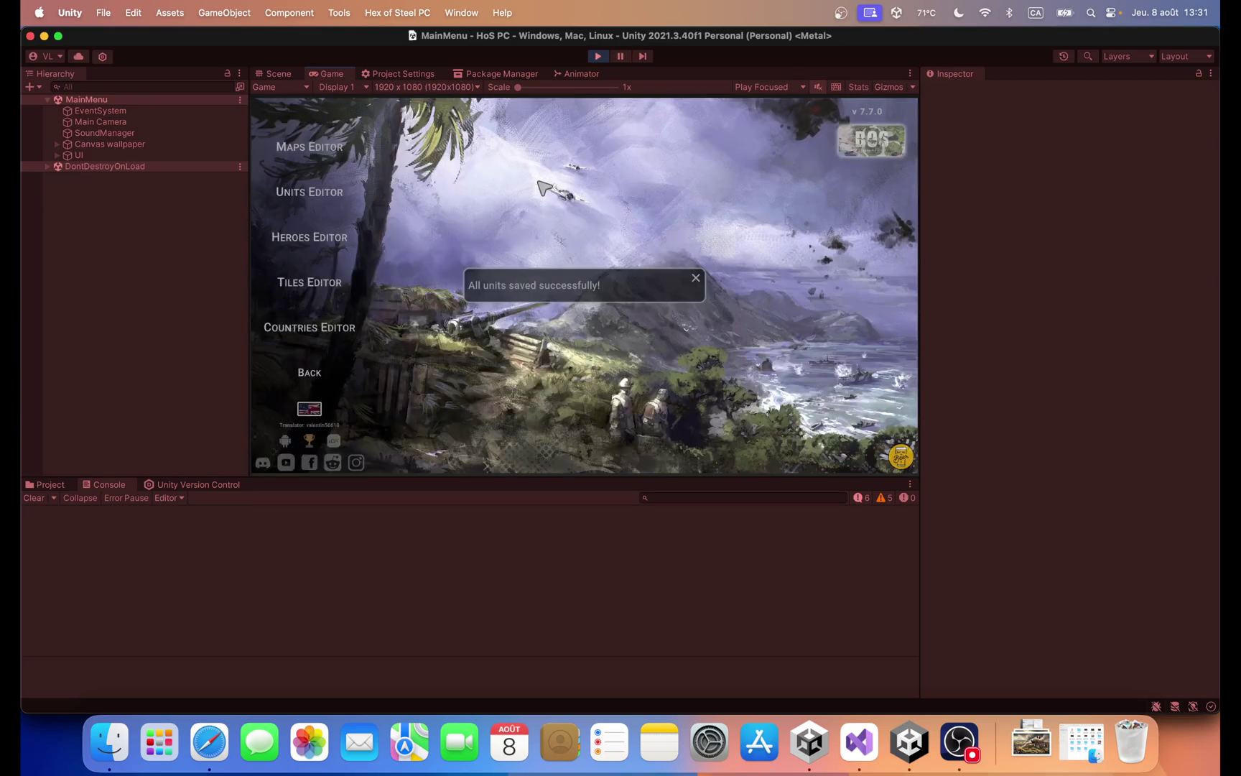
# Step: Go back to the Hex of Steel main menu and exit Unity's play mode
pyautogui.click(307, 373)
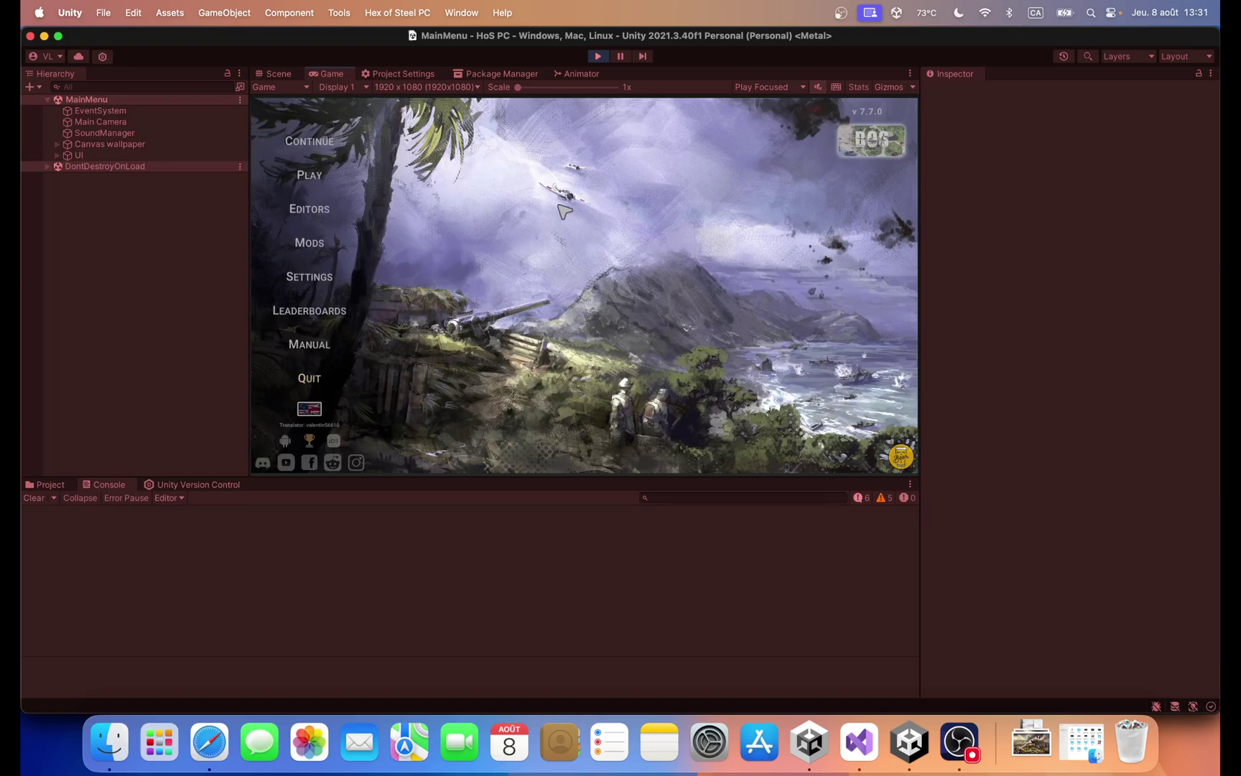
pyautogui.click(597, 56)
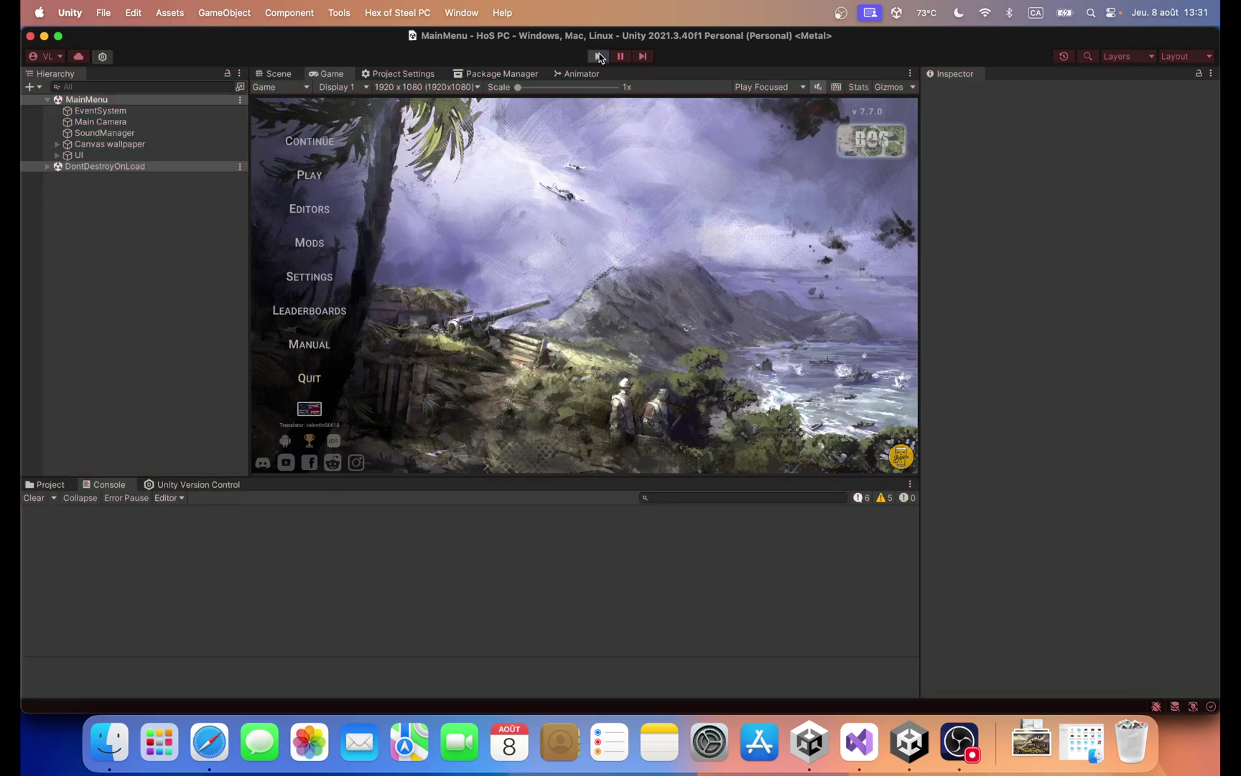